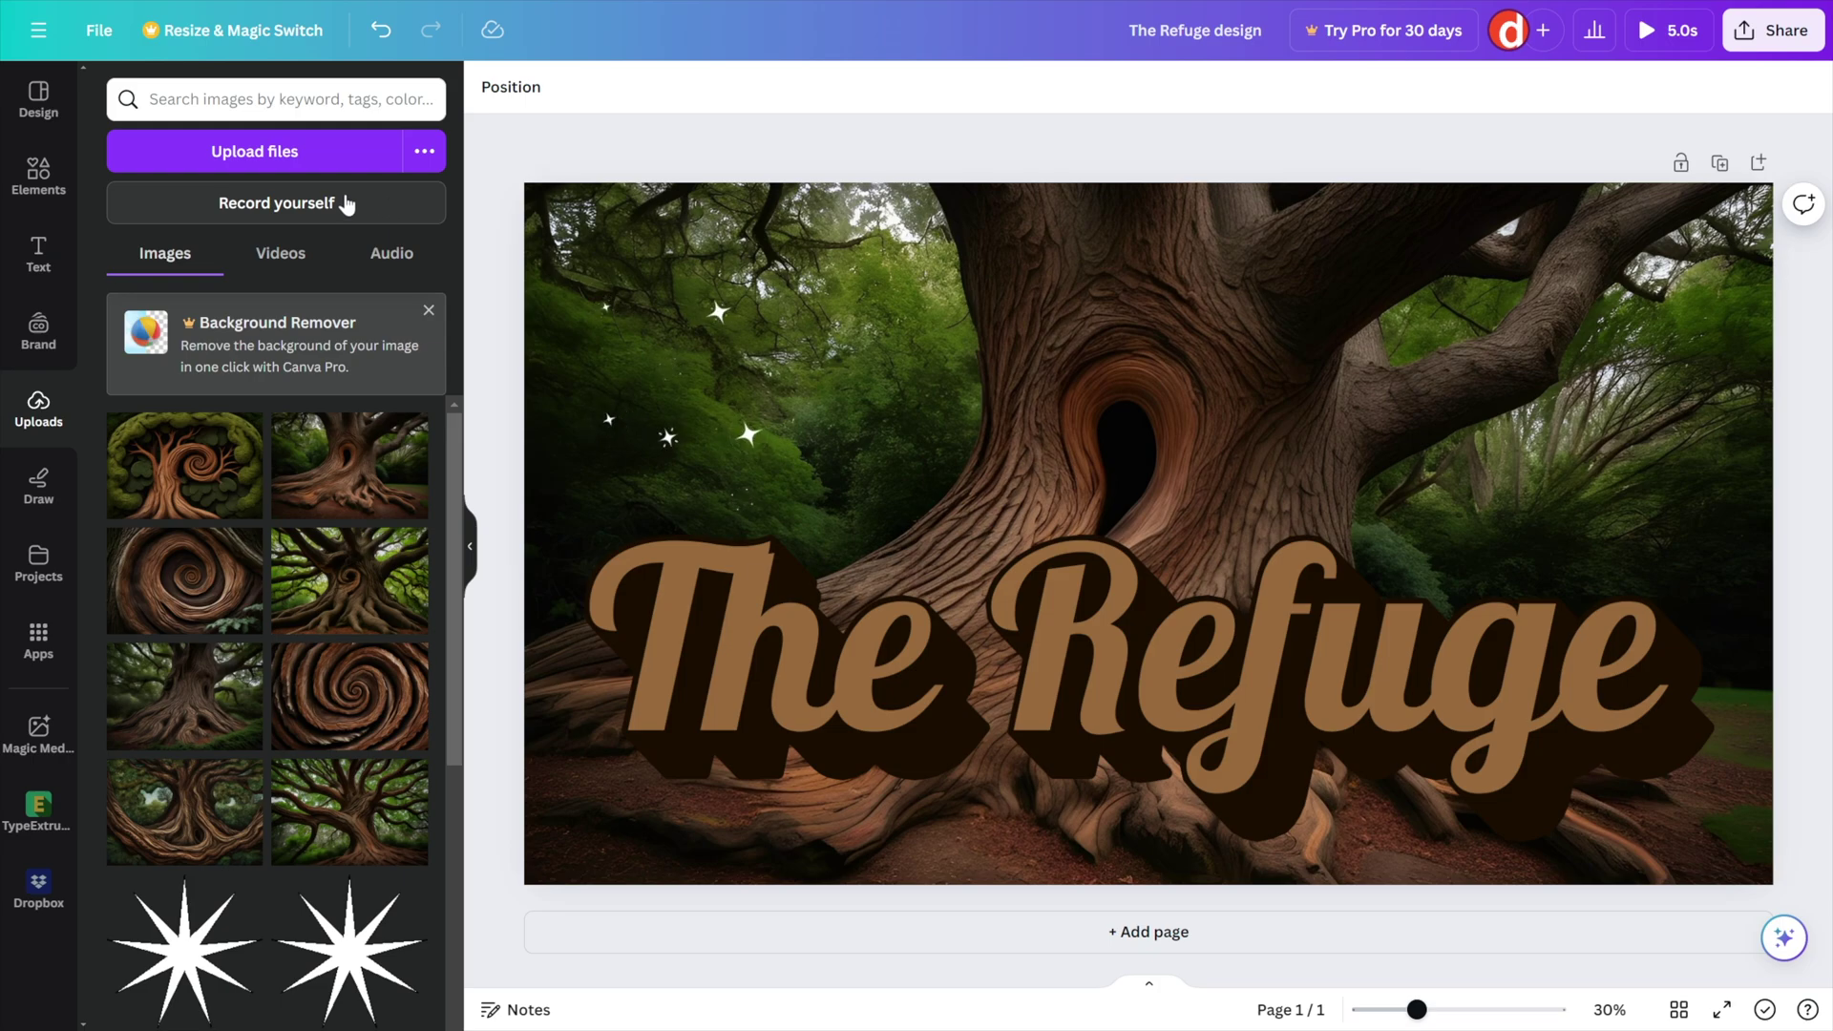
Start a new custom-size design with width 3840 and height 2160 px
{"action": "left_click", "coordinate": [105, 31]}
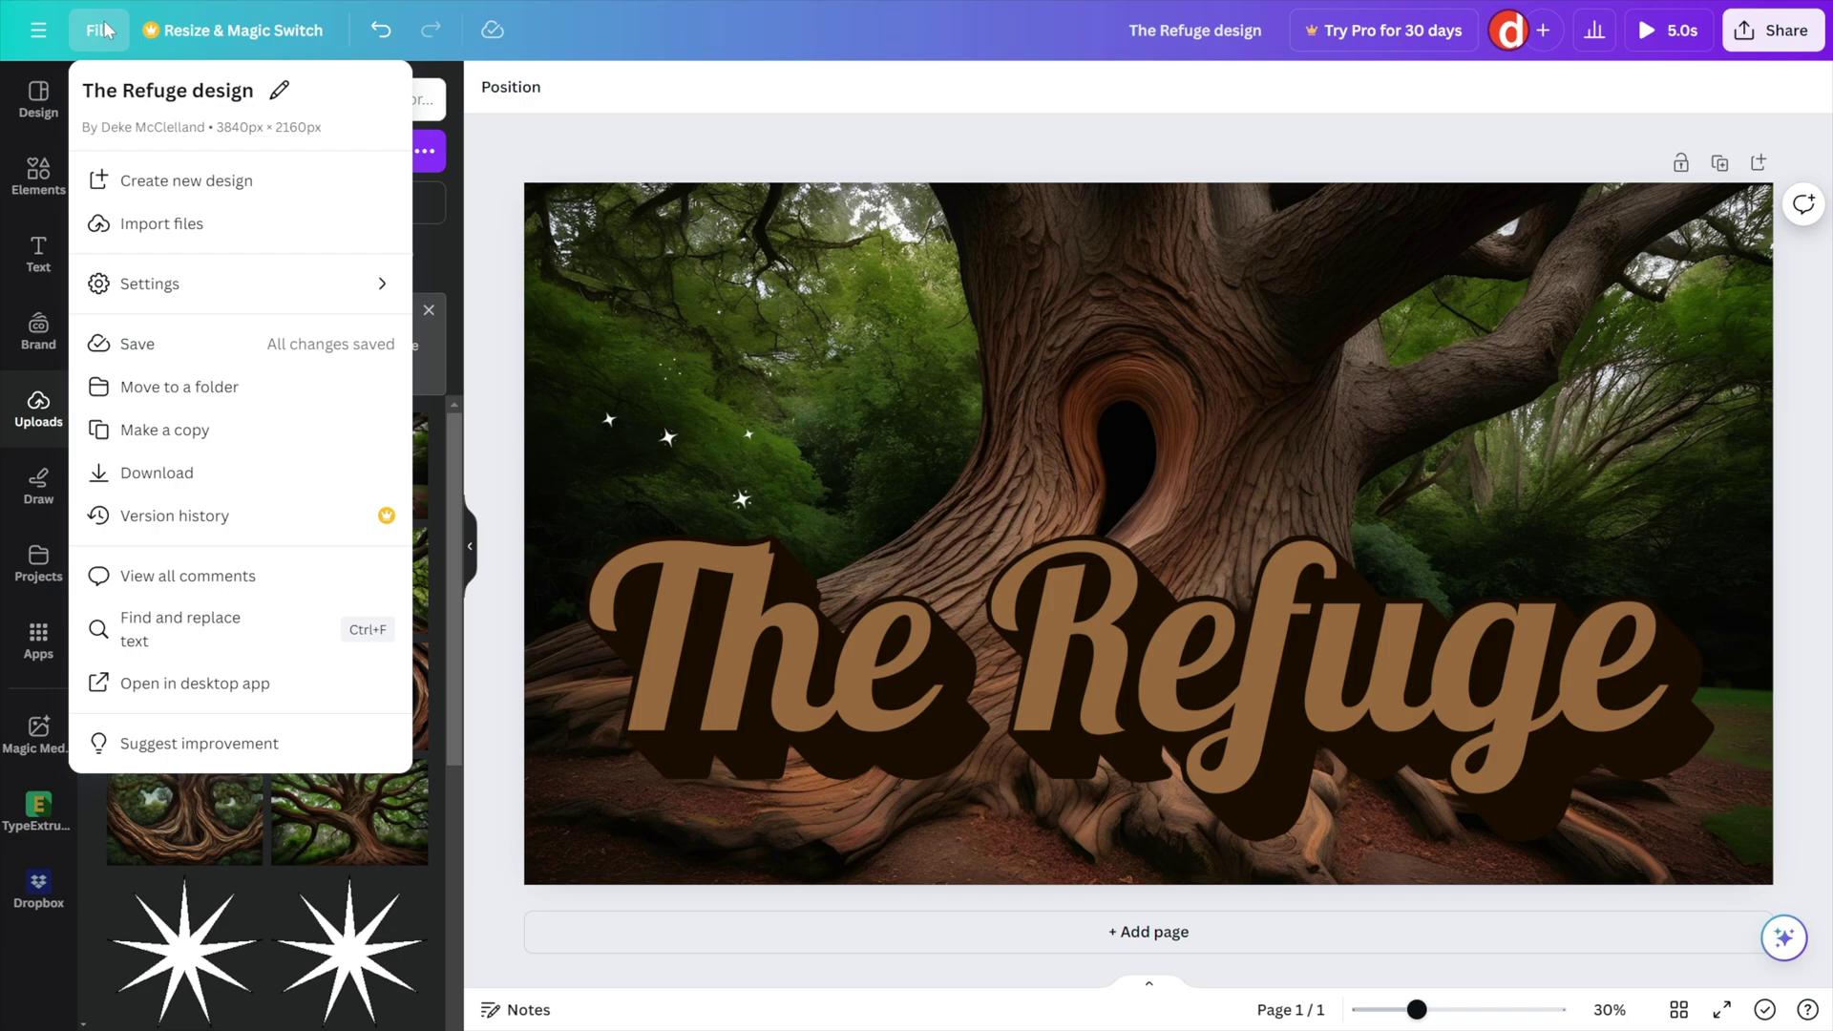
{"action": "left_click", "coordinate": [278, 187]}
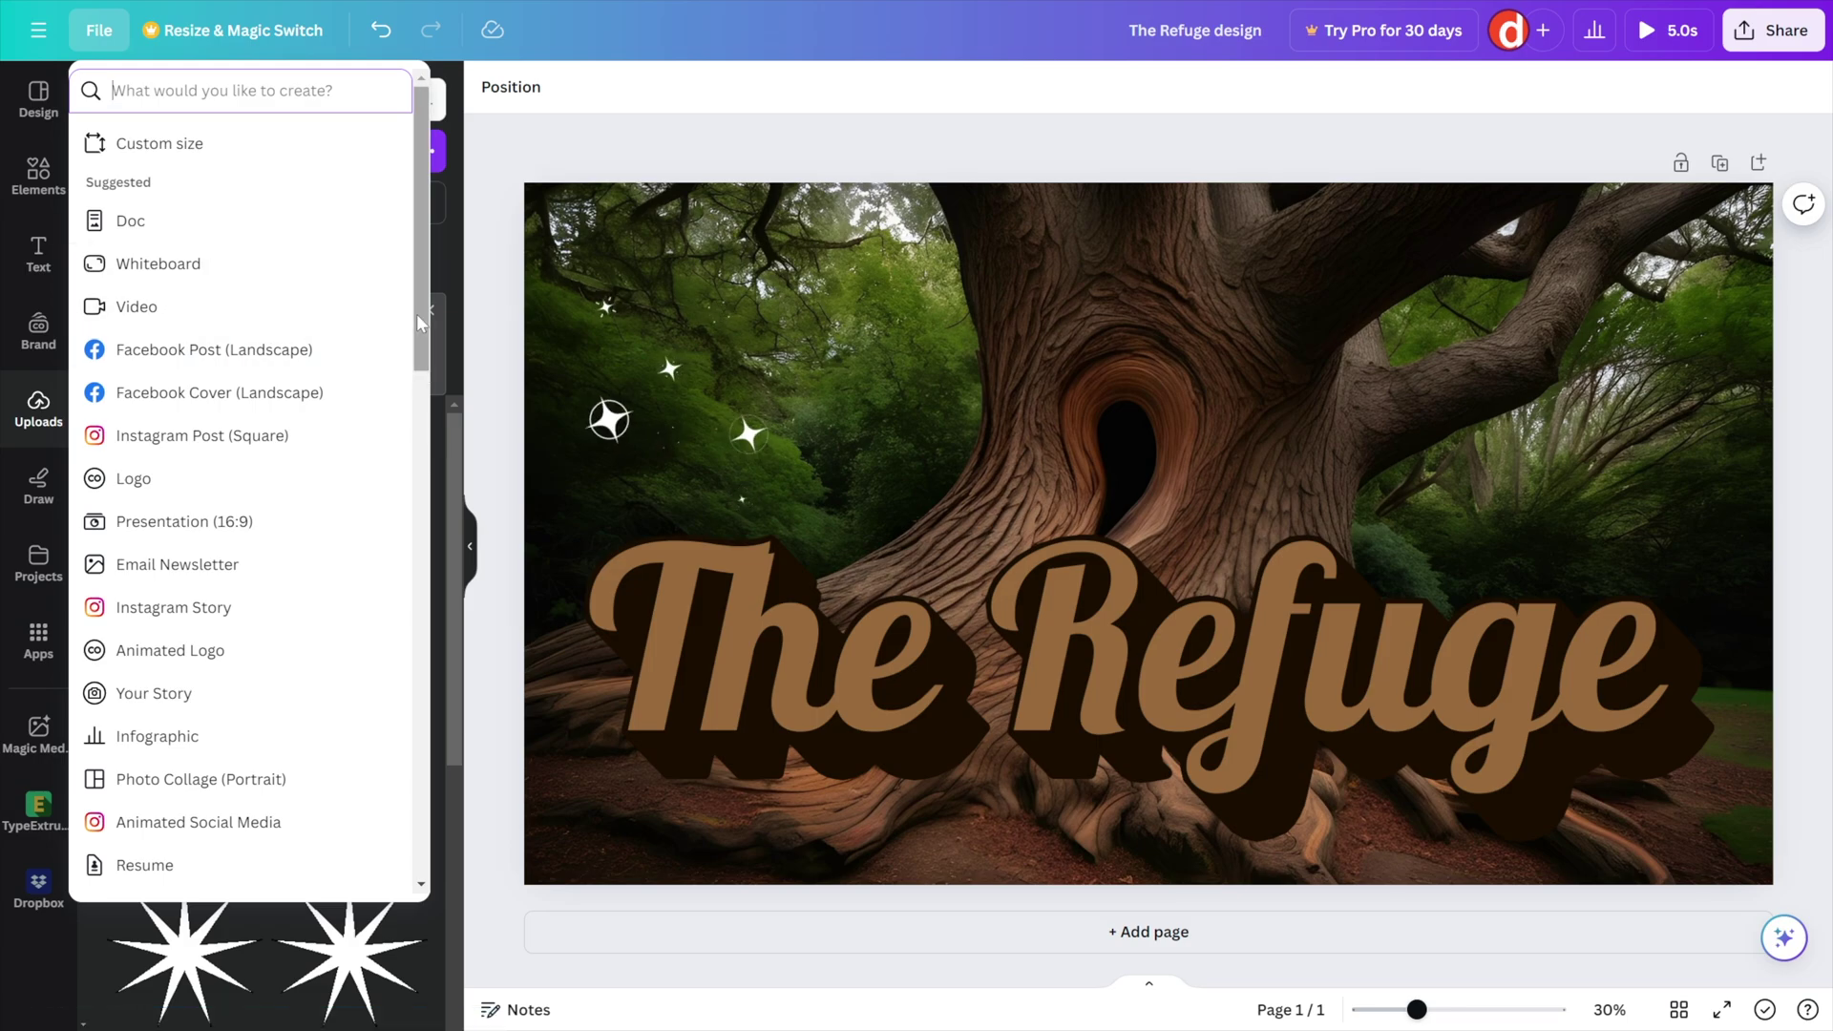
{"action": "left_click_drag", "start_coordinate": [416, 313], "coordinate": [431, 265]}
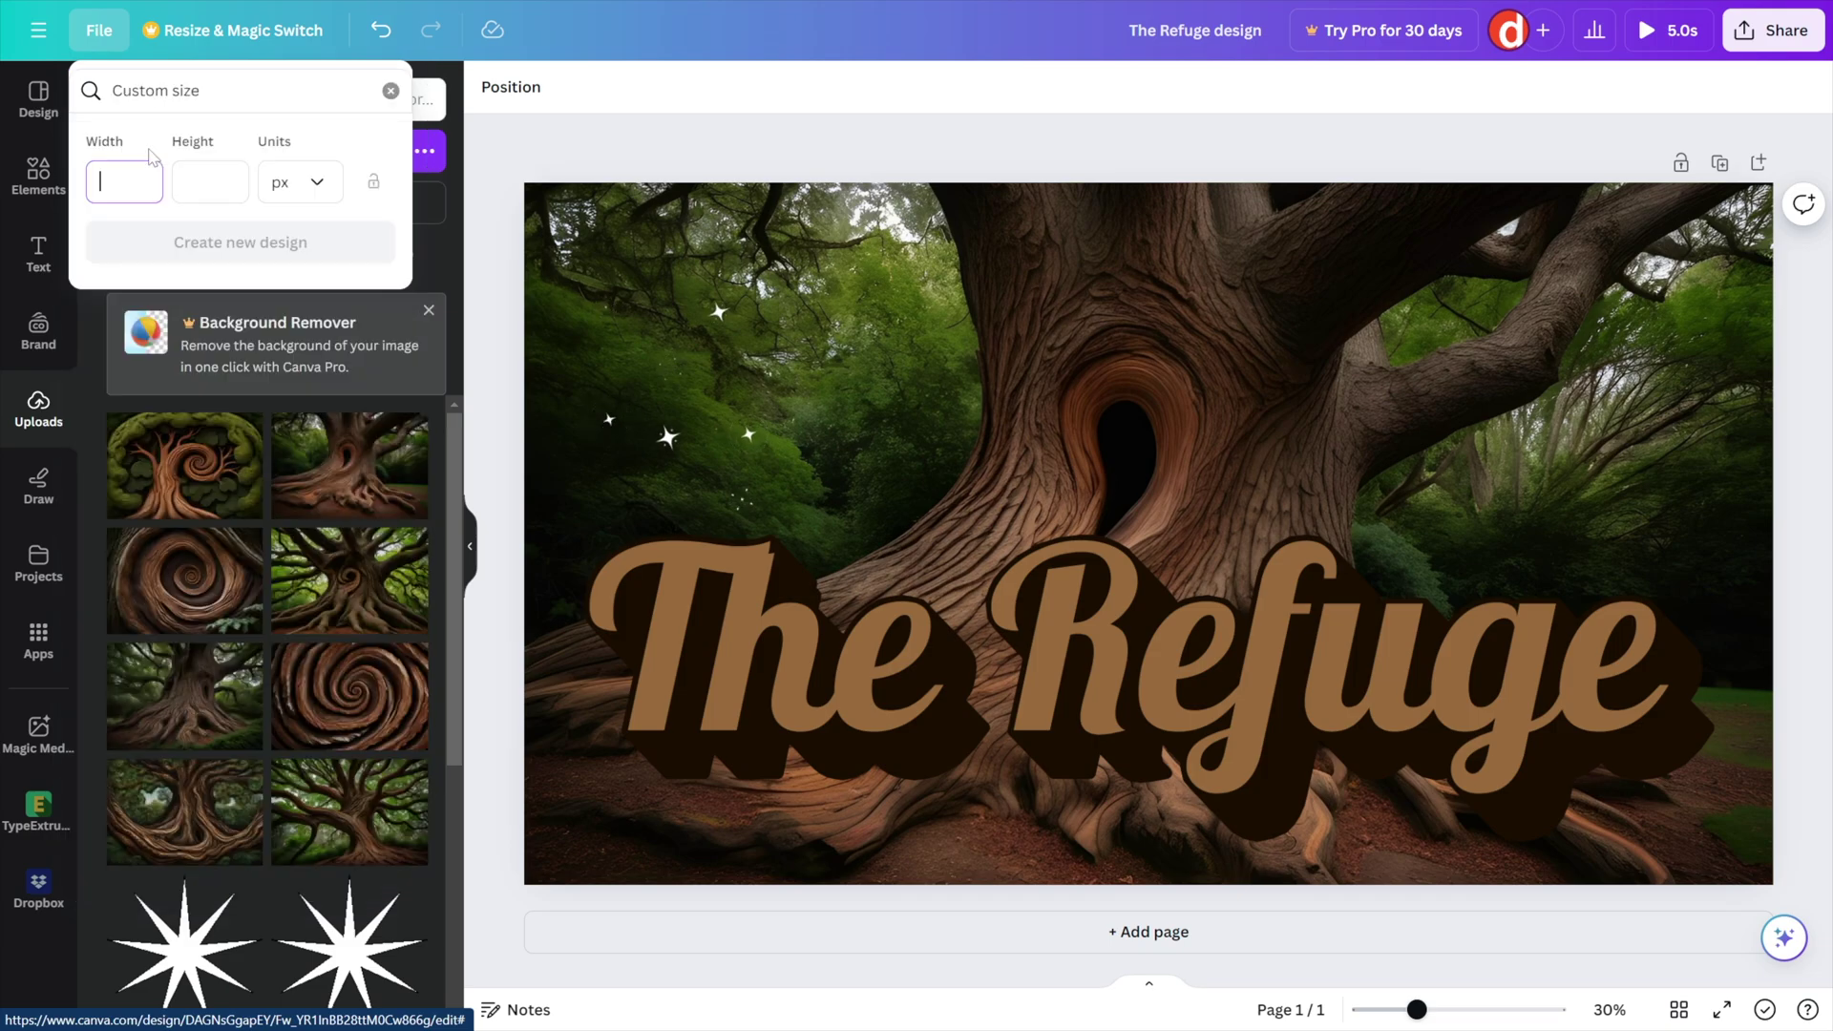
{"action": "left_click", "coordinate": [150, 153]}
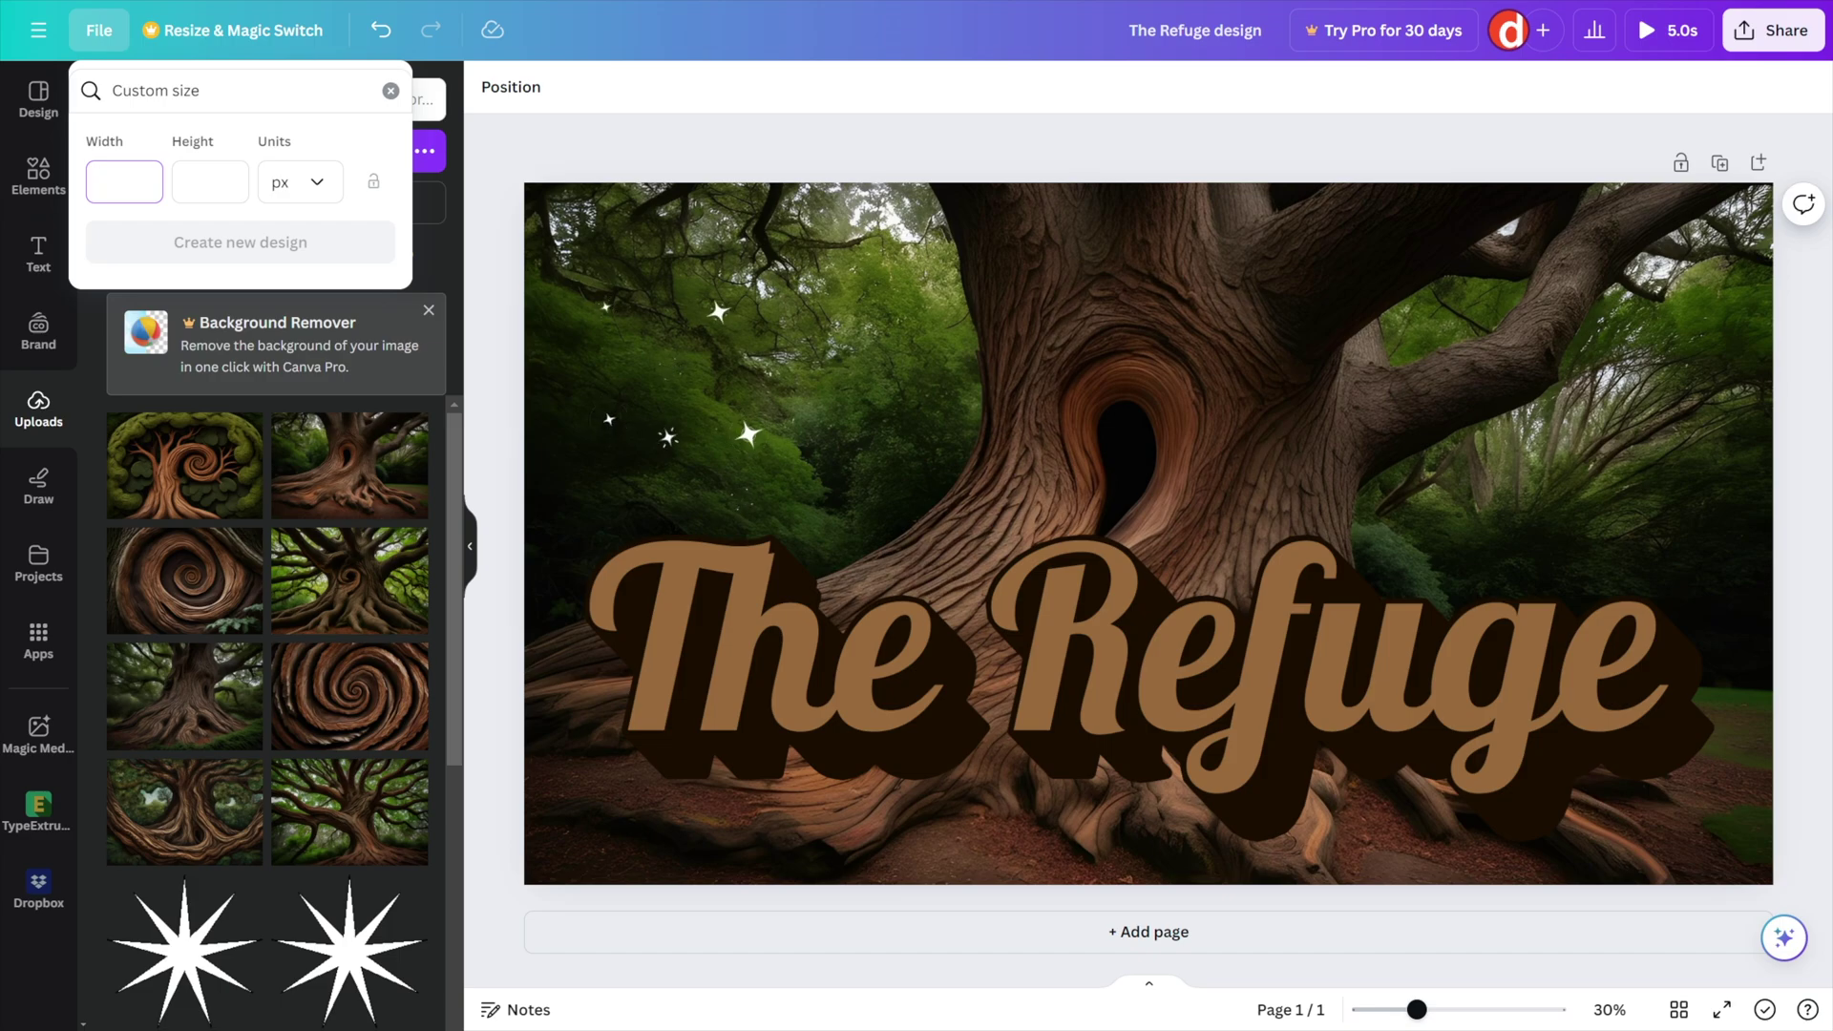
{"action": "type", "text": "3840"}
{"action": "key", "text": "Tab"}
{"action": "type", "text": "2160"}
{"action": "key", "text": "Tab"}
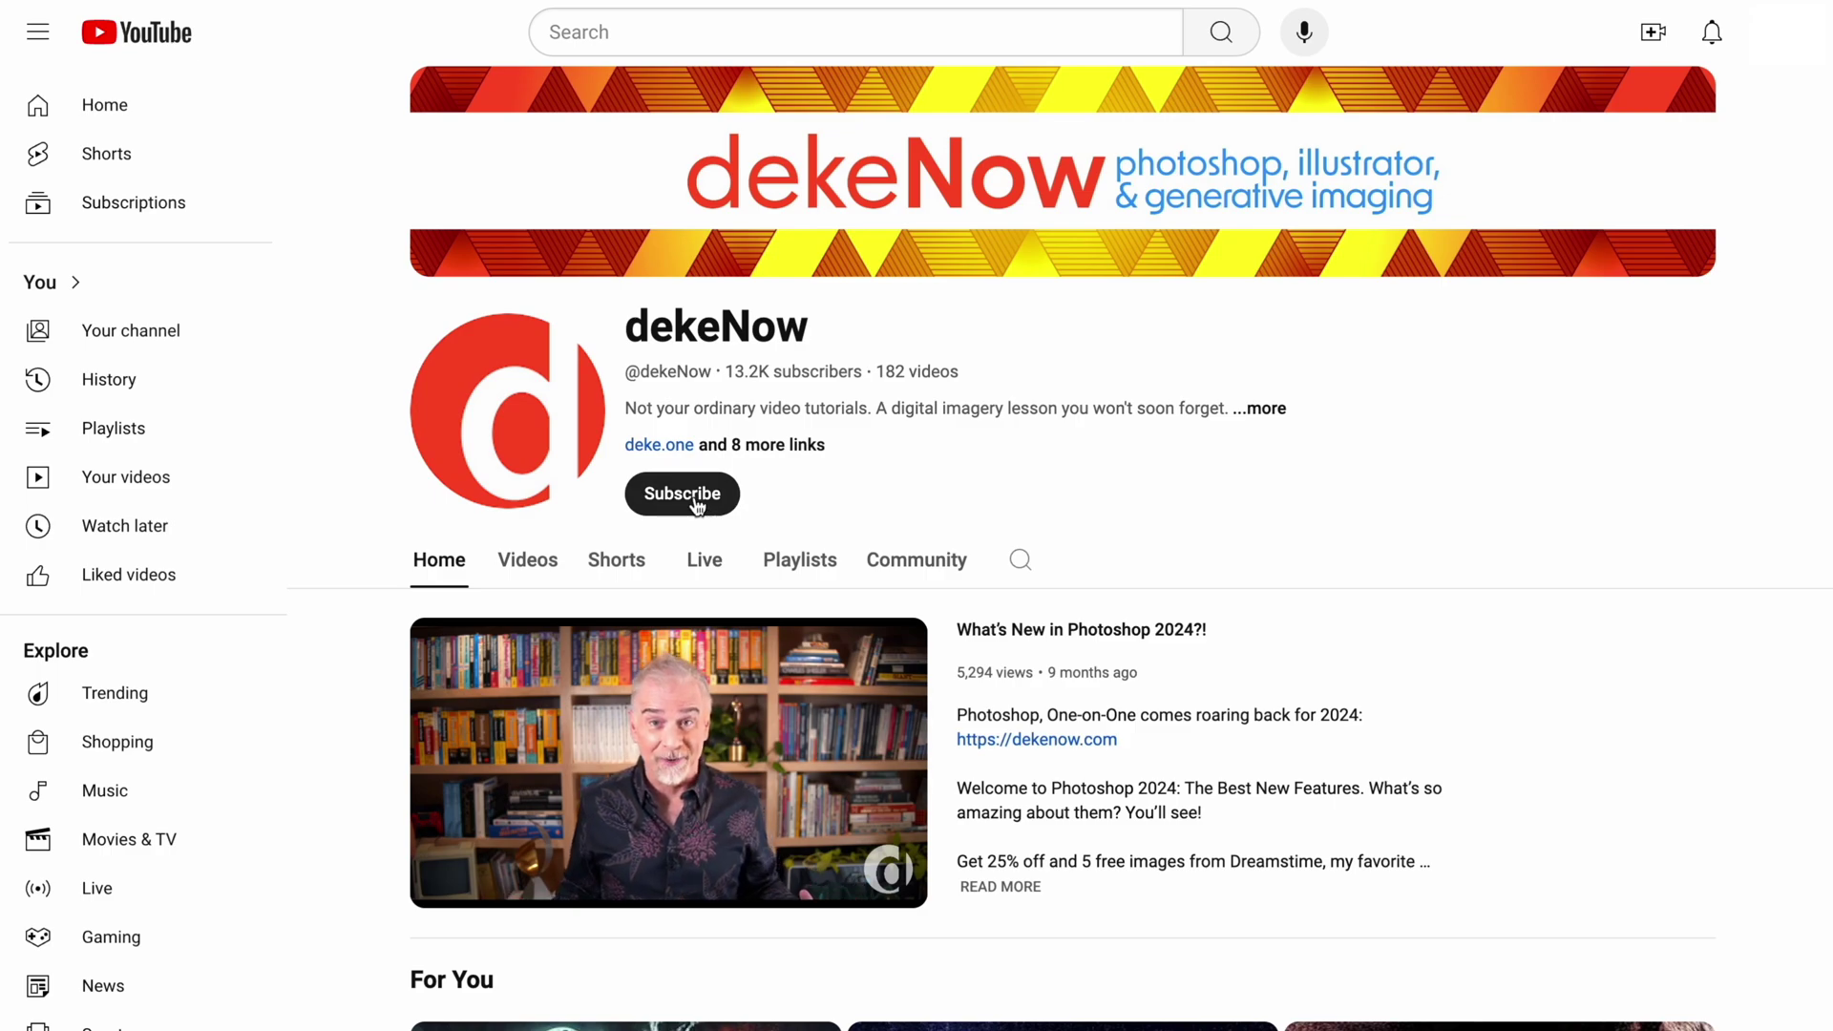
Subscribe to the YouTube channel, leaving its notification settings unchanged
{"action": "left_click", "coordinate": [695, 497]}
{"action": "left_click", "coordinate": [698, 500]}
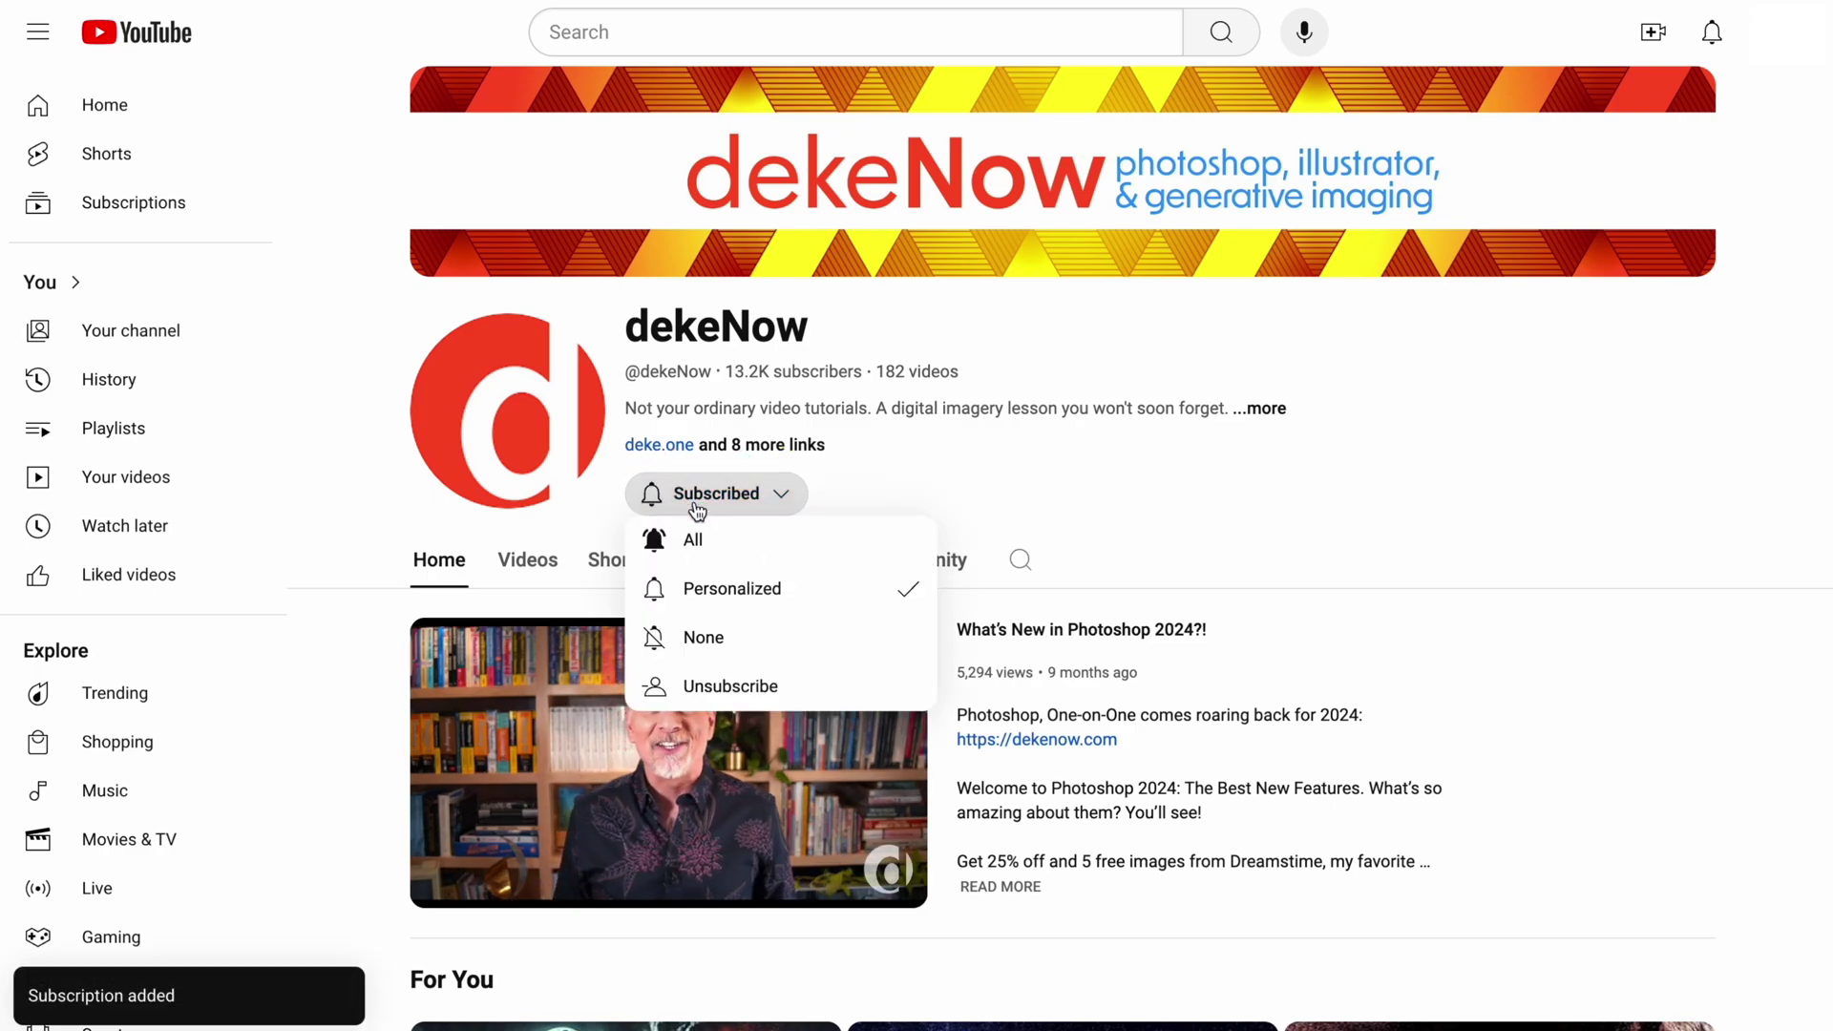
{"action": "left_click", "coordinate": [698, 537]}
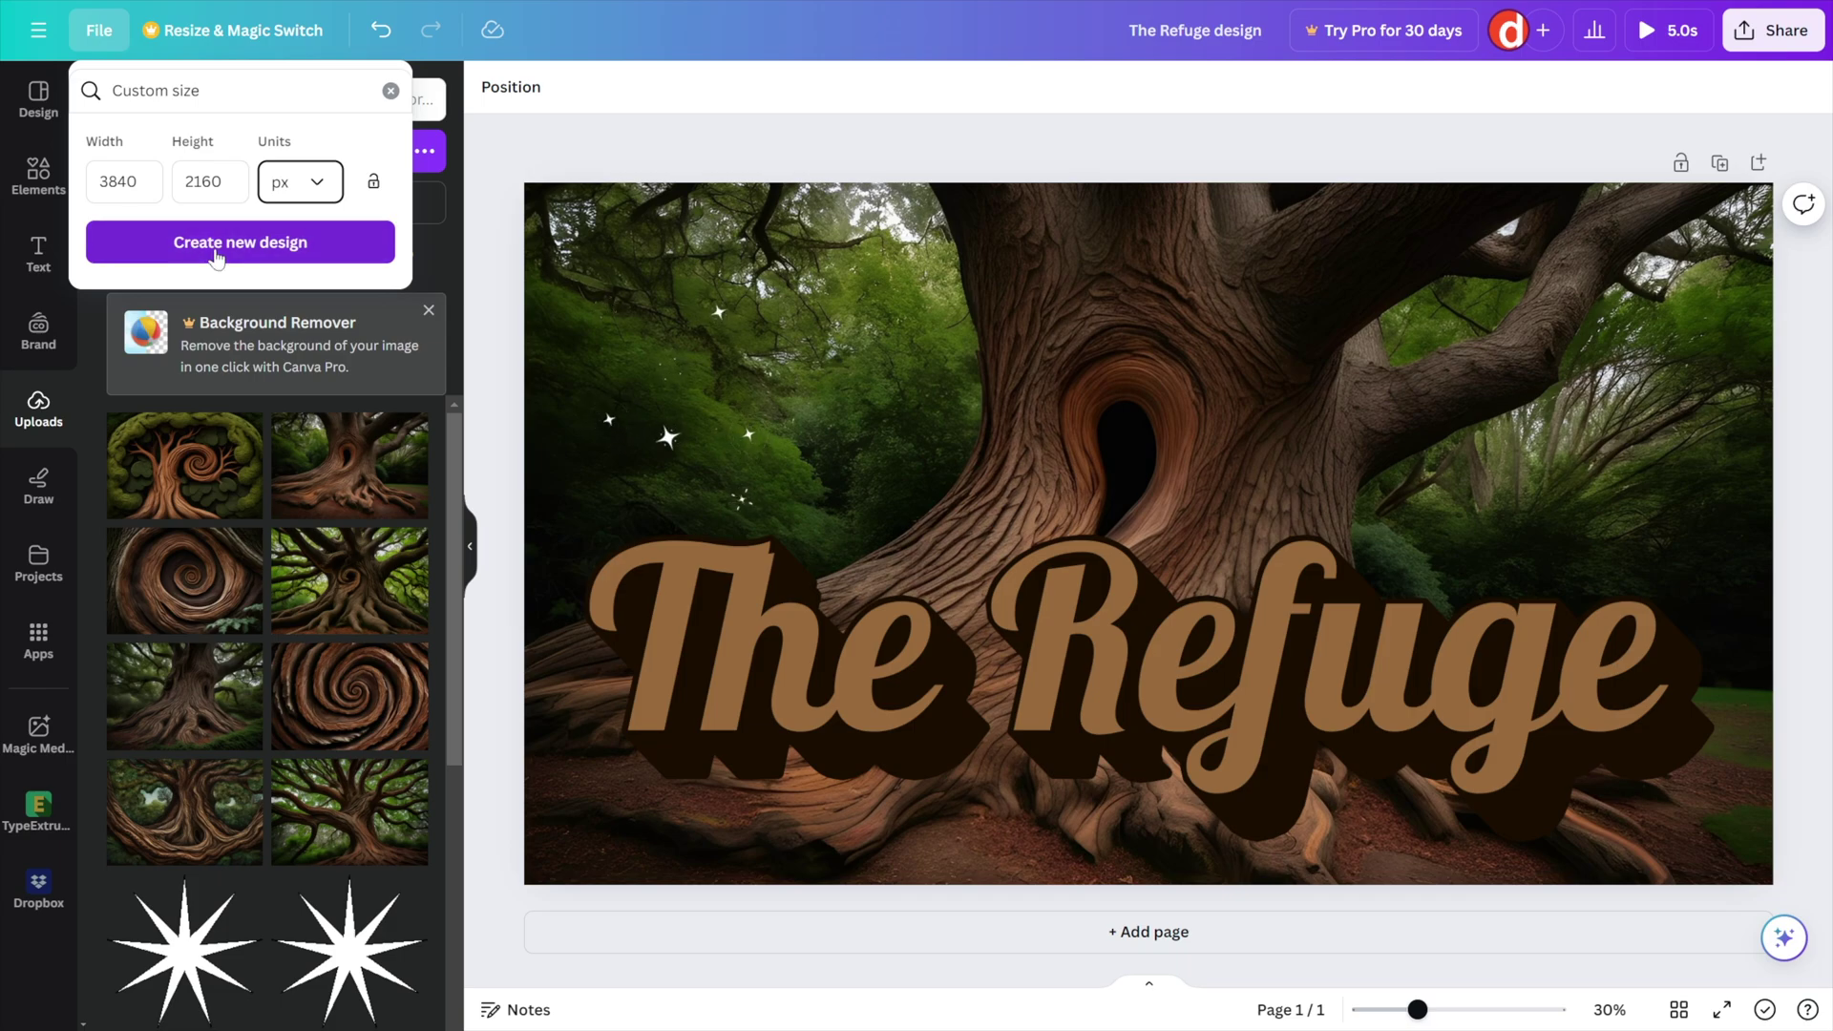
Create the blank 3840 × 2160 px design from the Custom size panel
{"action": "left_click", "coordinate": [216, 250]}
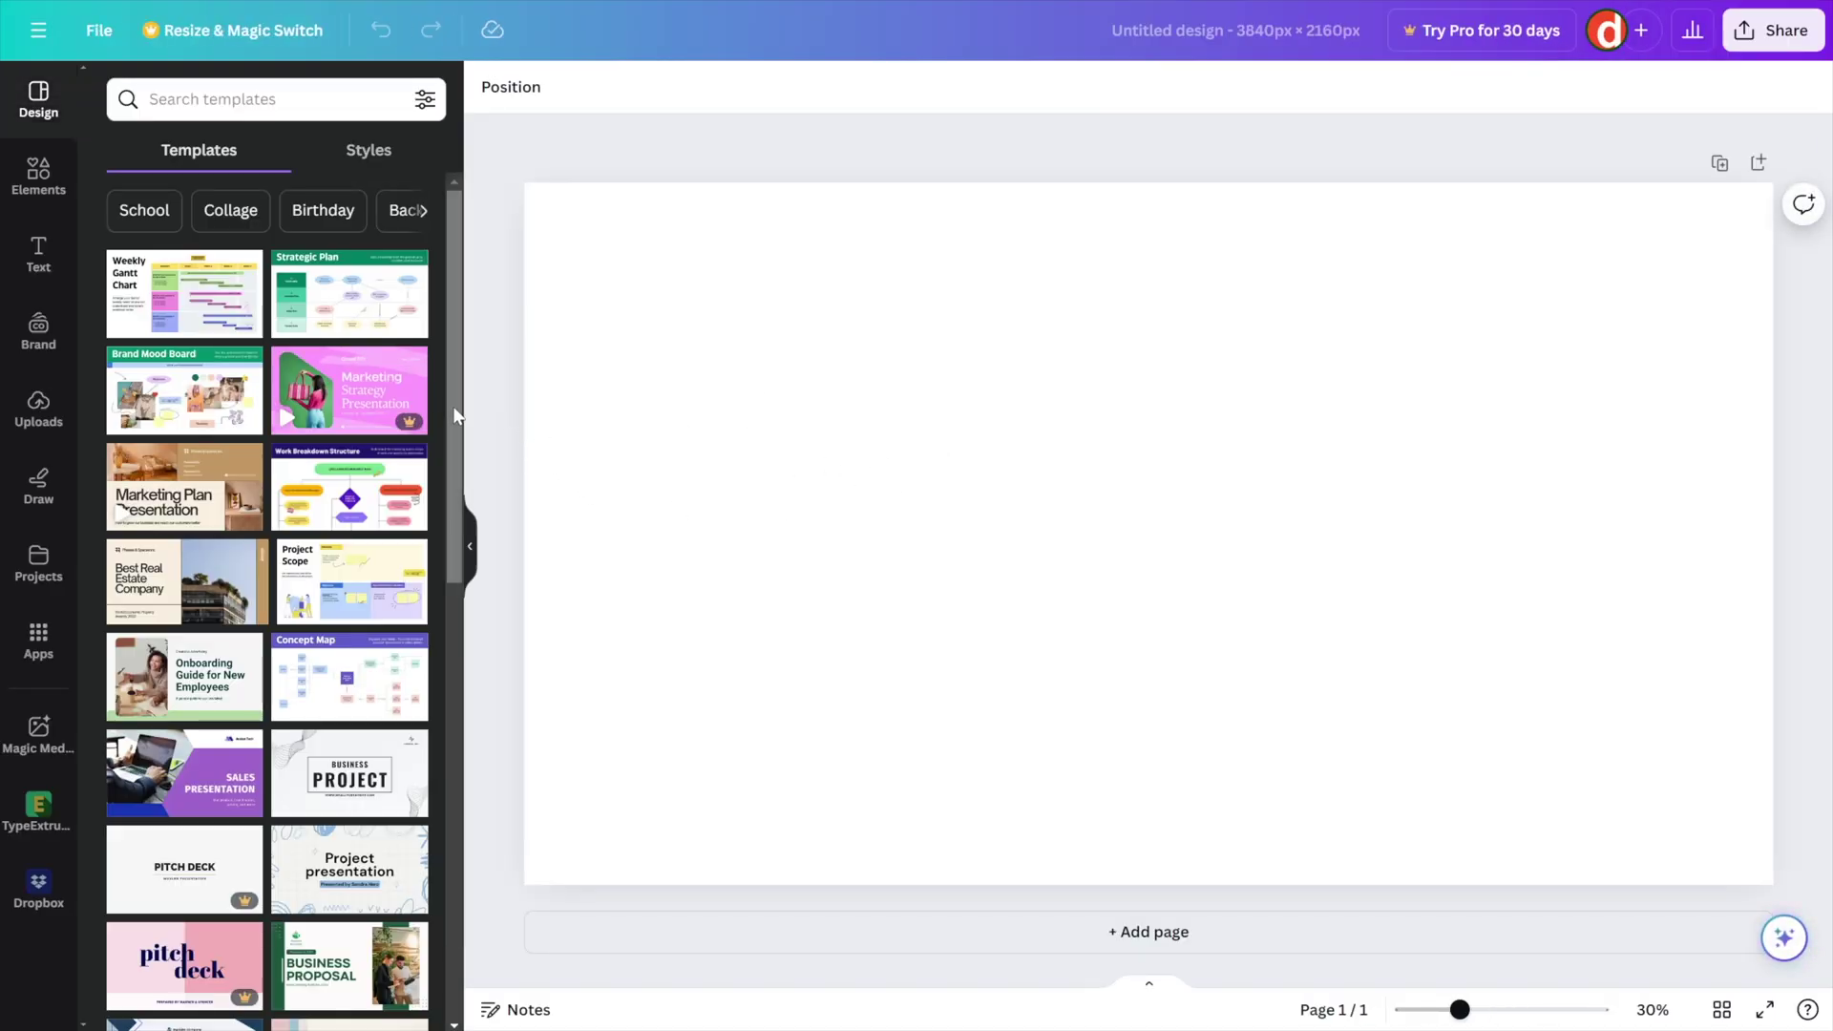
Scroll the Templates panel and bring up the Magic Media image generator
{"action": "left_click_drag", "start_coordinate": [452, 405], "coordinate": [476, 883]}
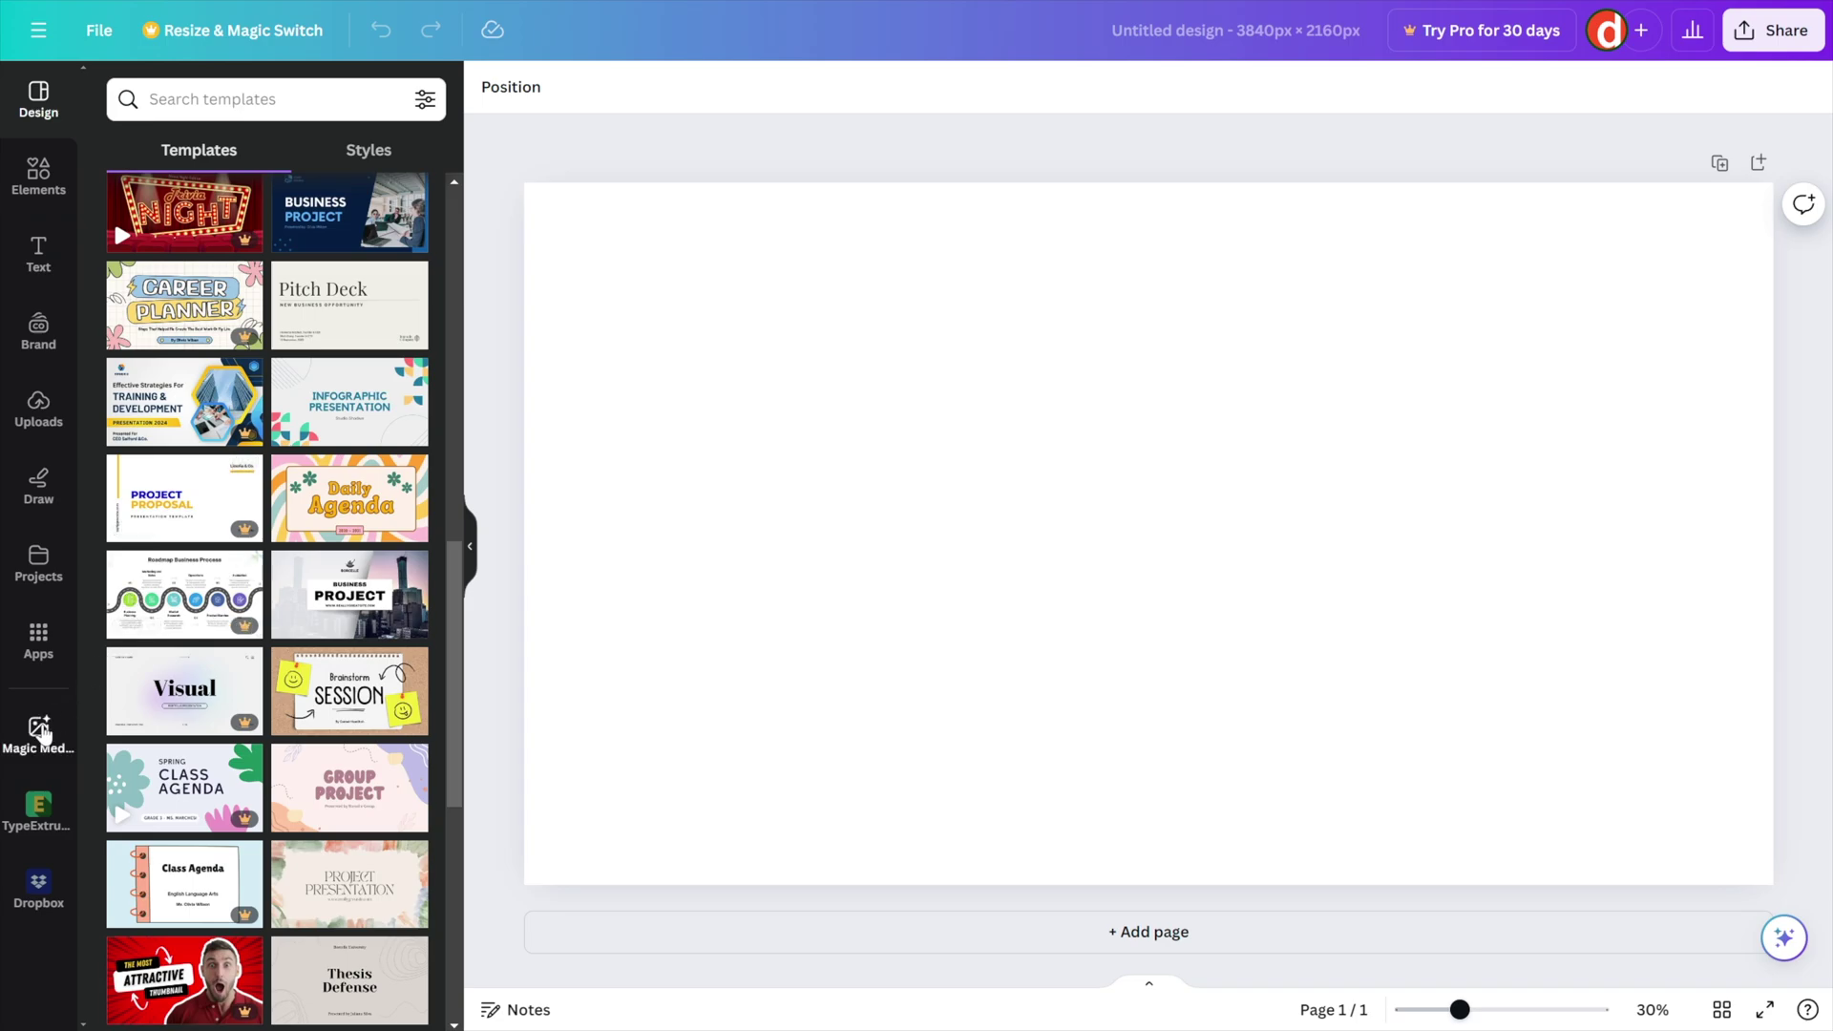
{"action": "left_click", "coordinate": [39, 731]}
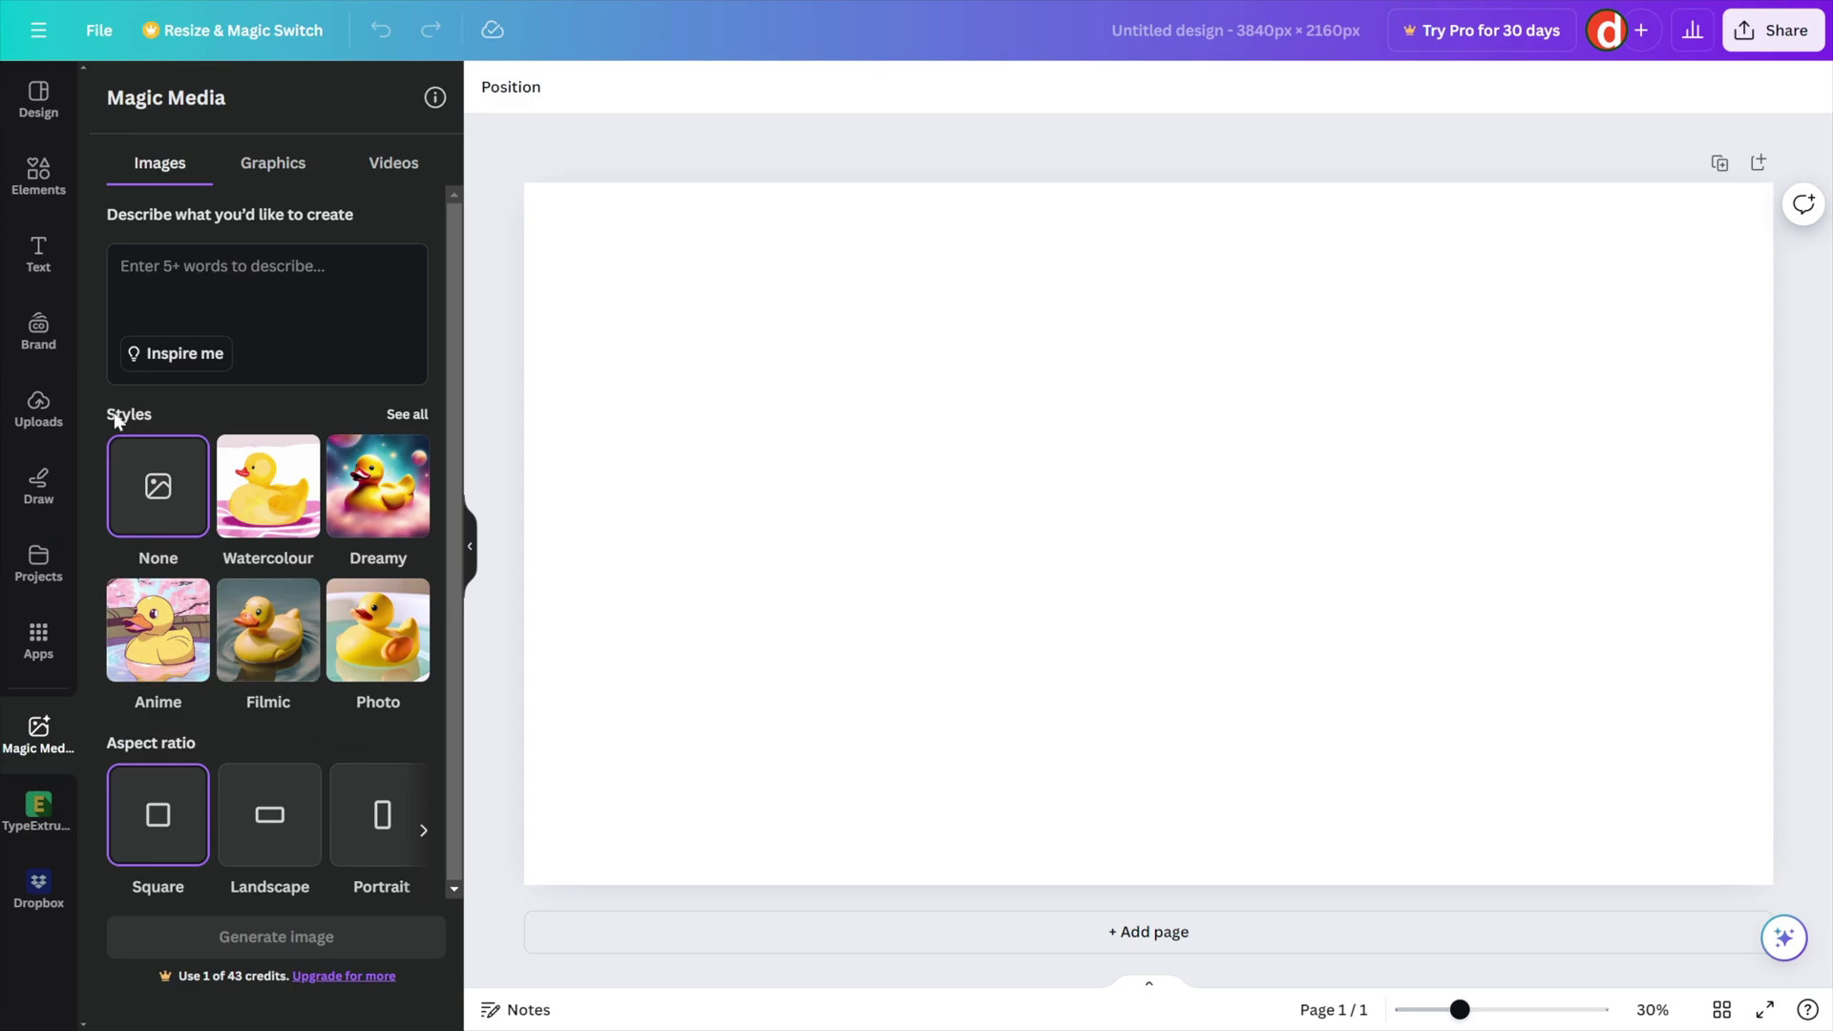
{"action": "left_click", "coordinate": [38, 408]}
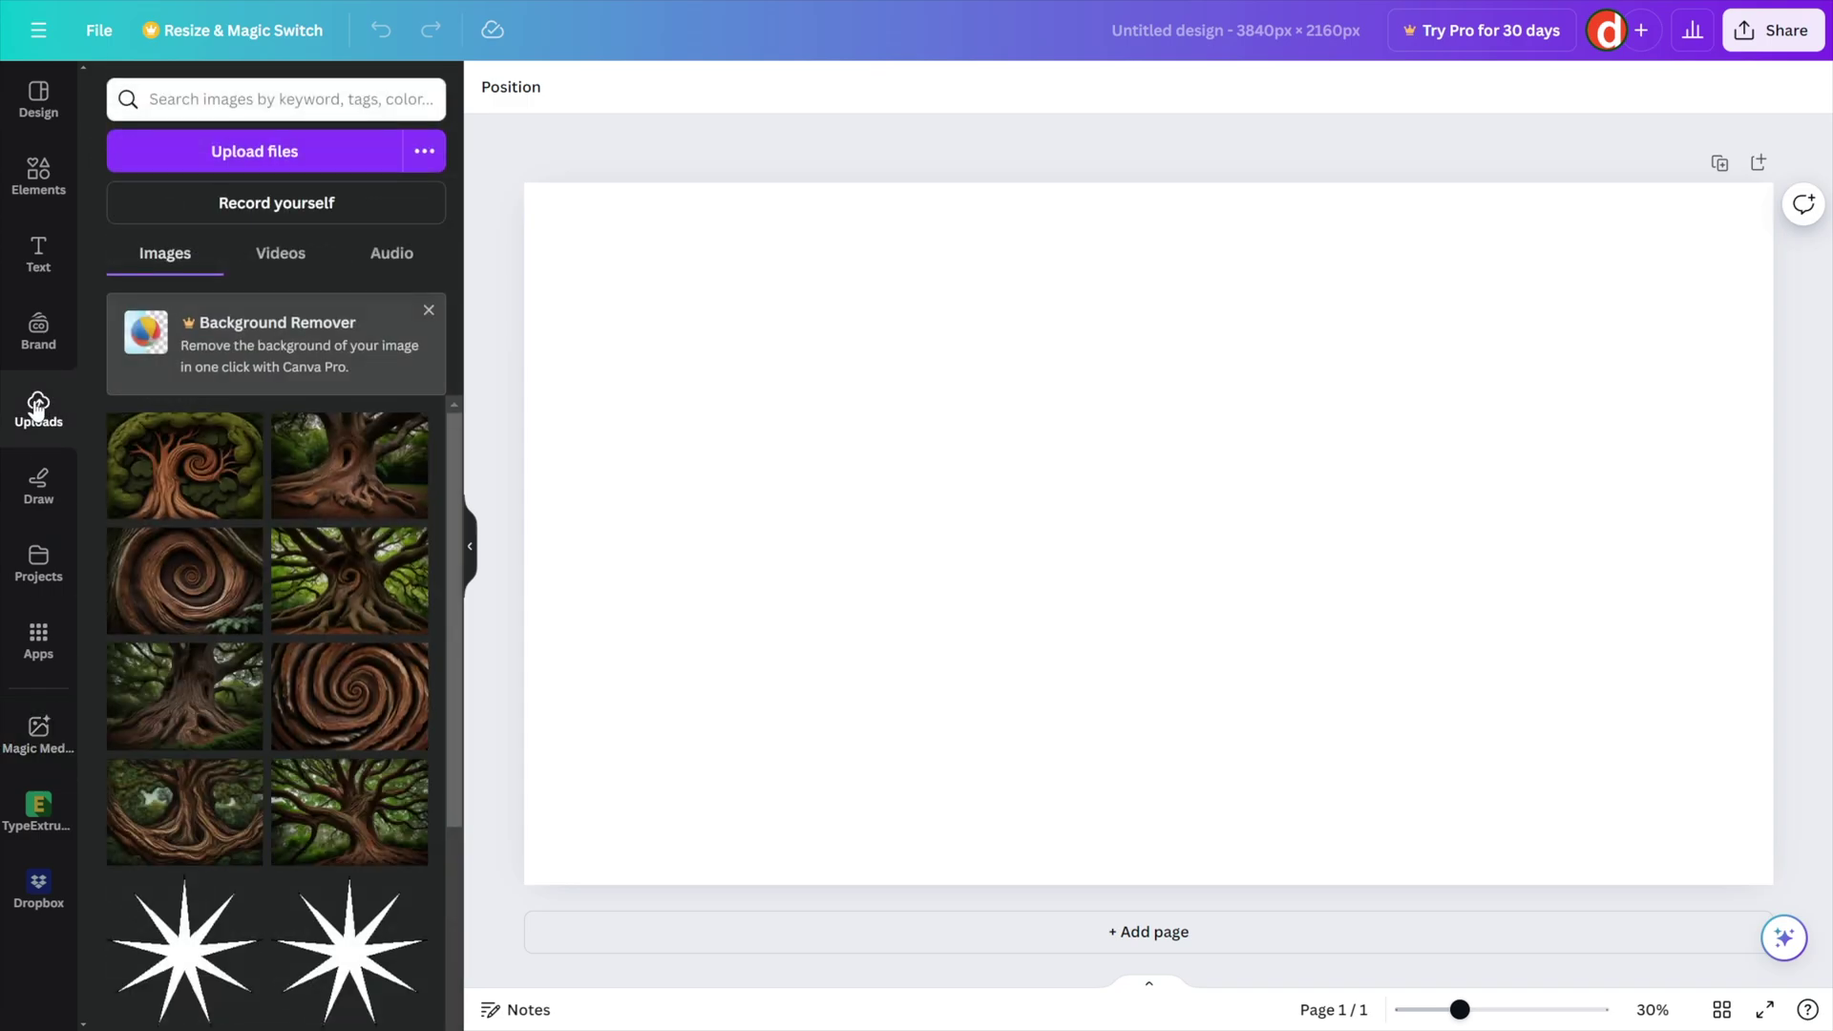
{"action": "left_click", "coordinate": [301, 258]}
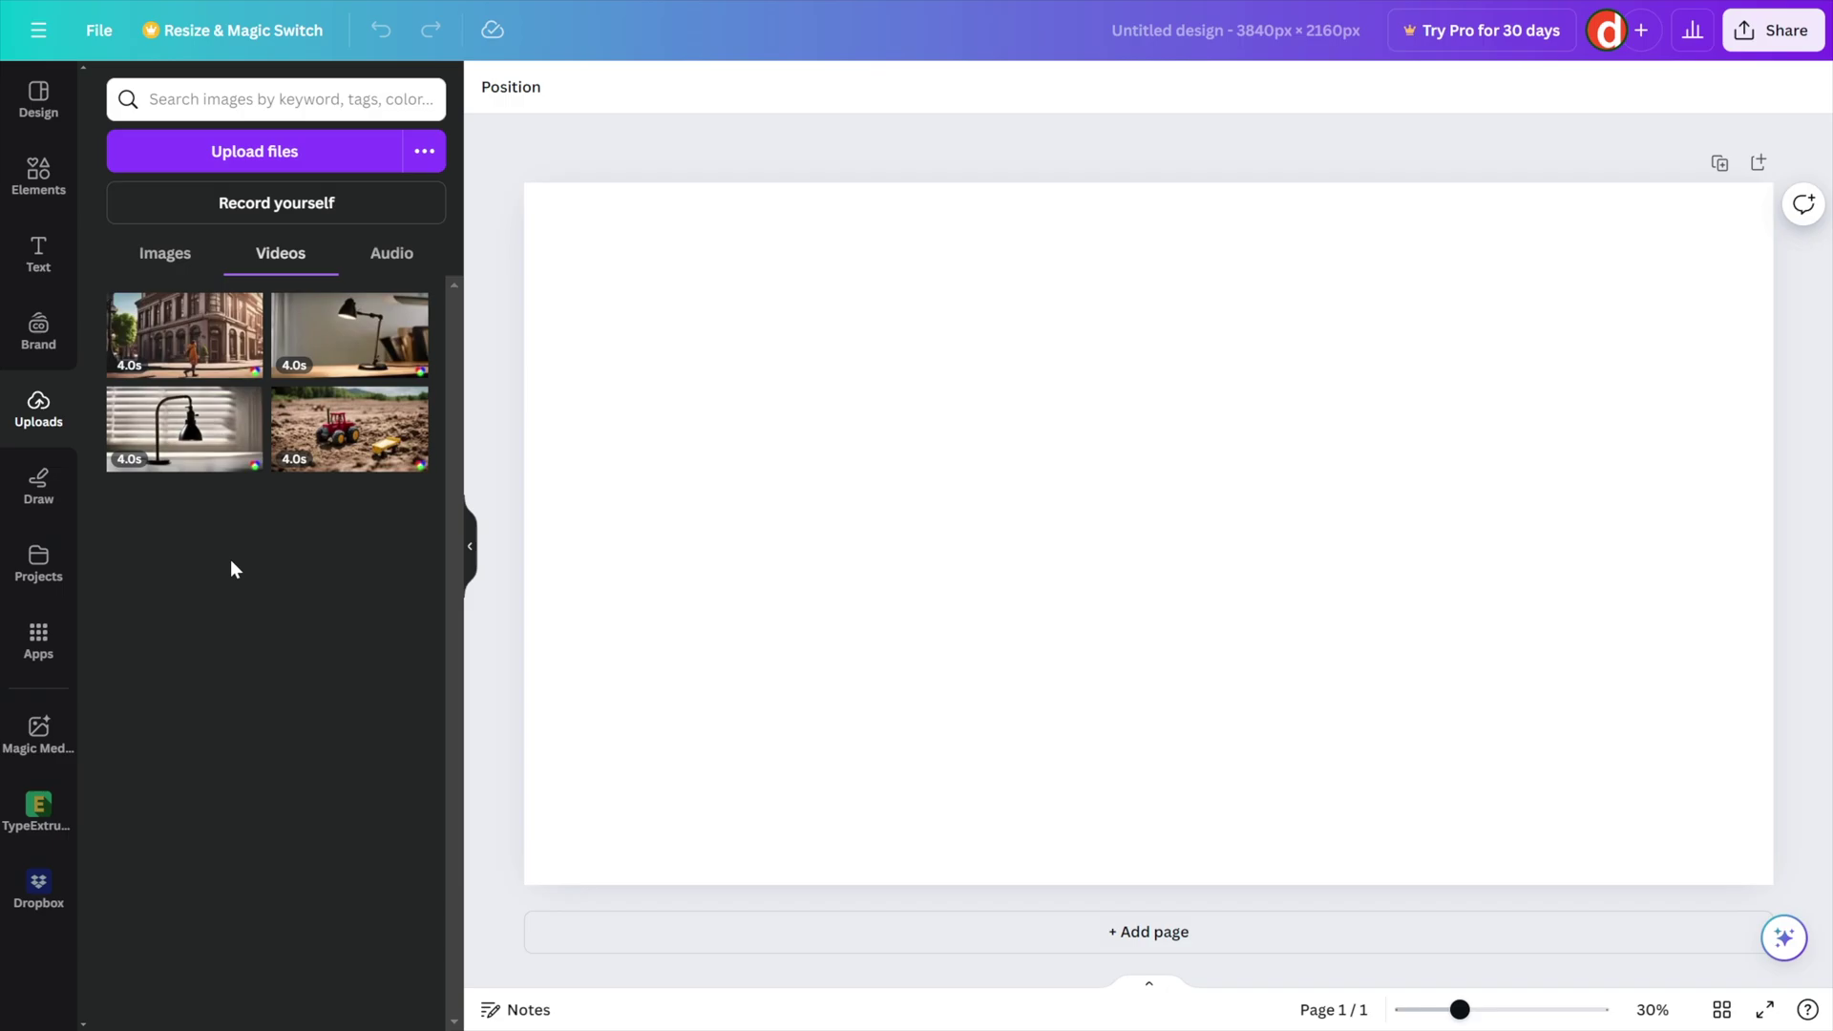
{"action": "left_click", "coordinate": [194, 357]}
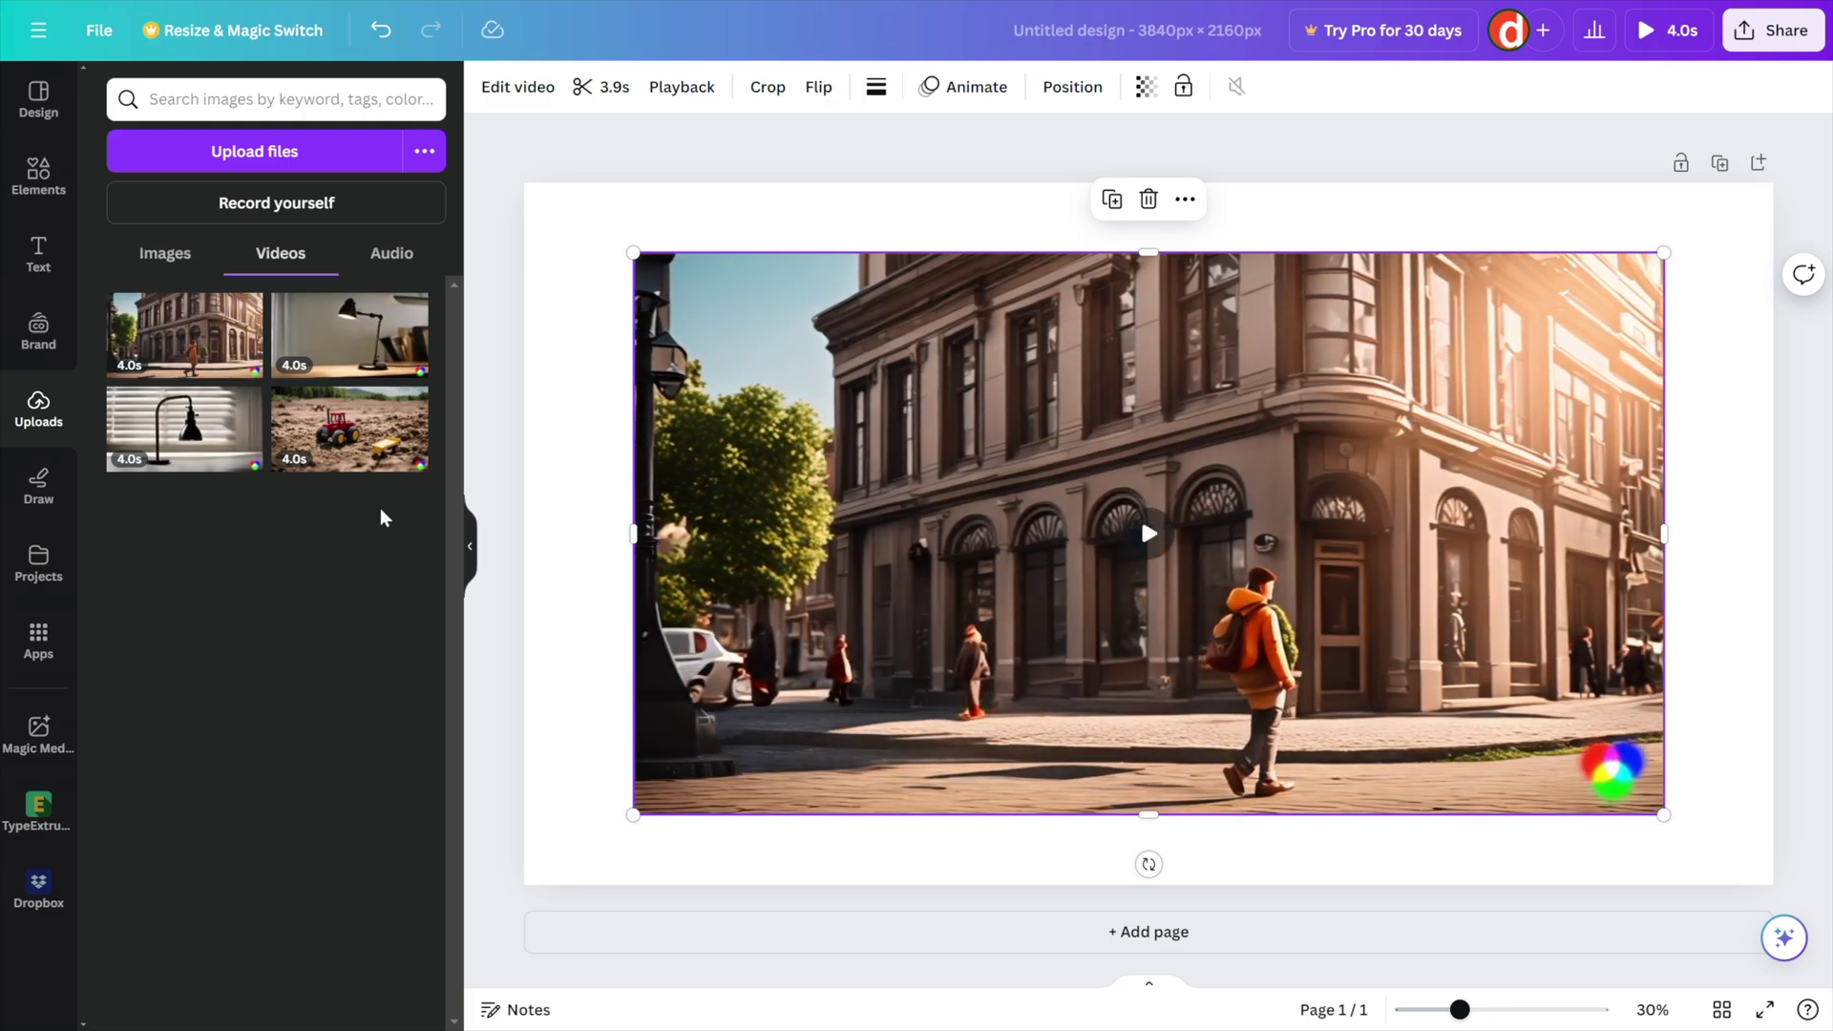
{"action": "mouse_move", "coordinate": [912, 610]}
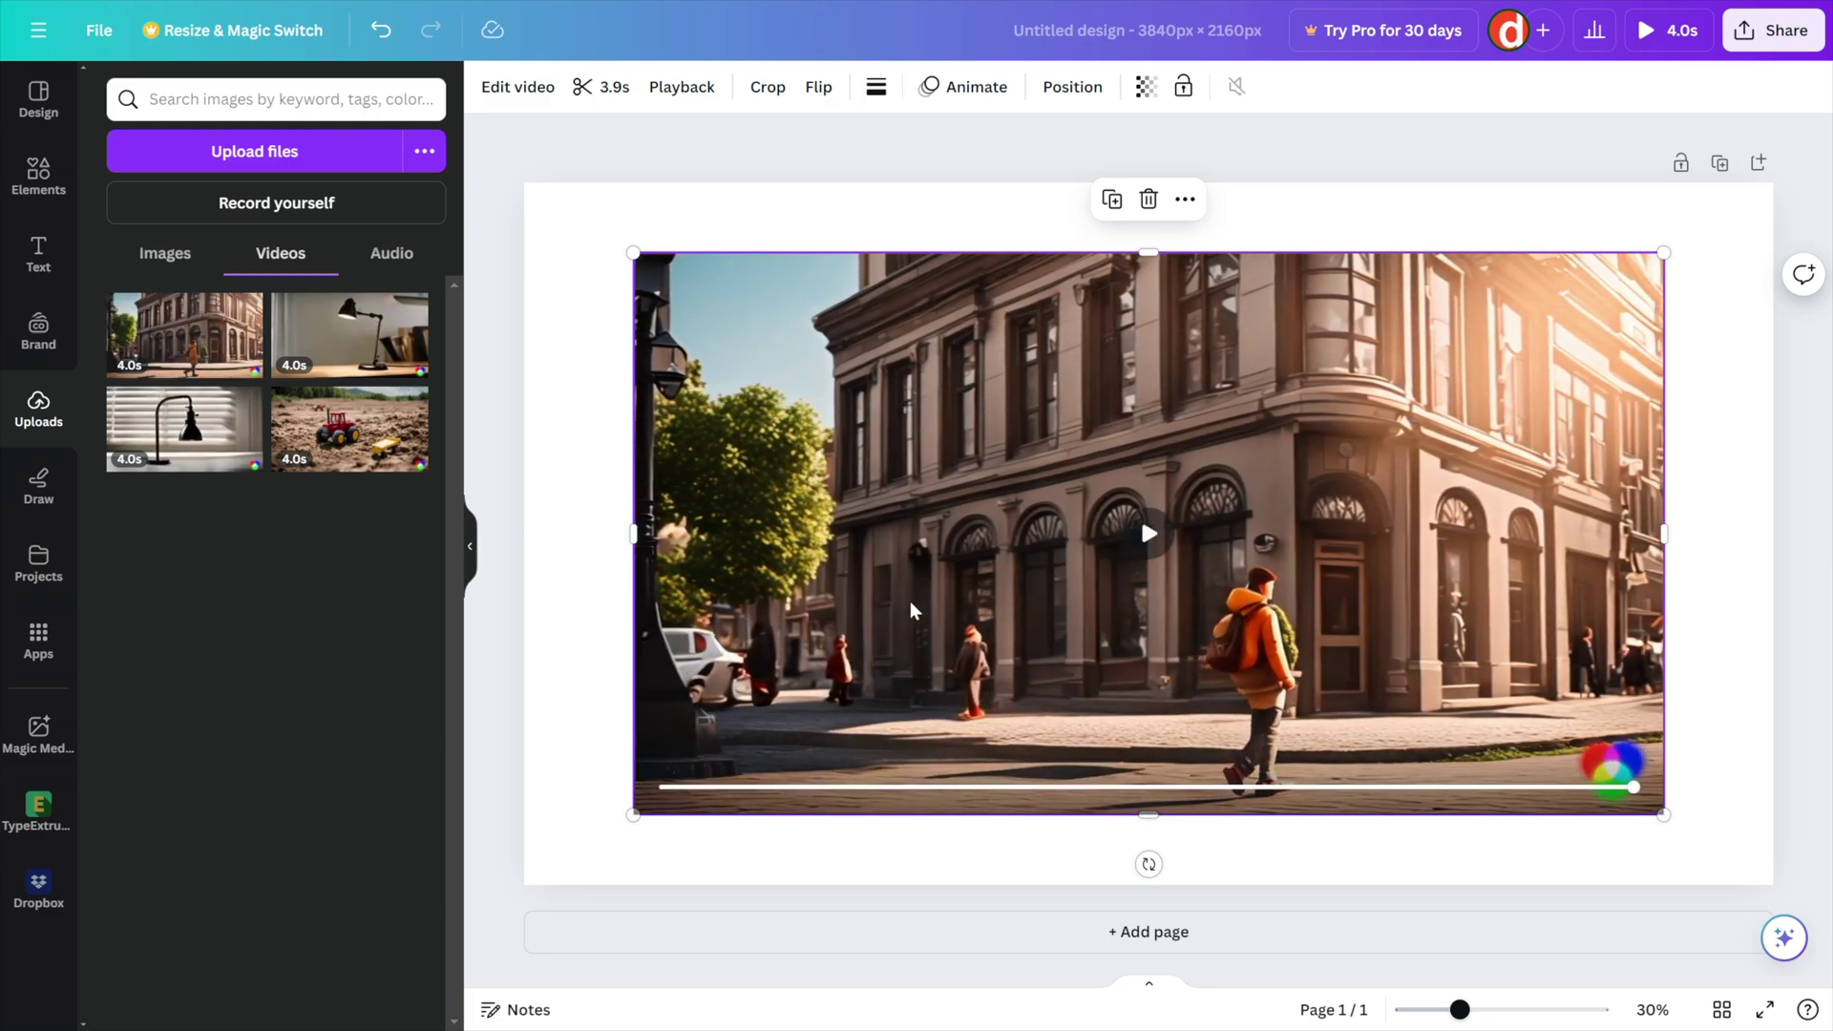
{"action": "key", "text": "Delete"}
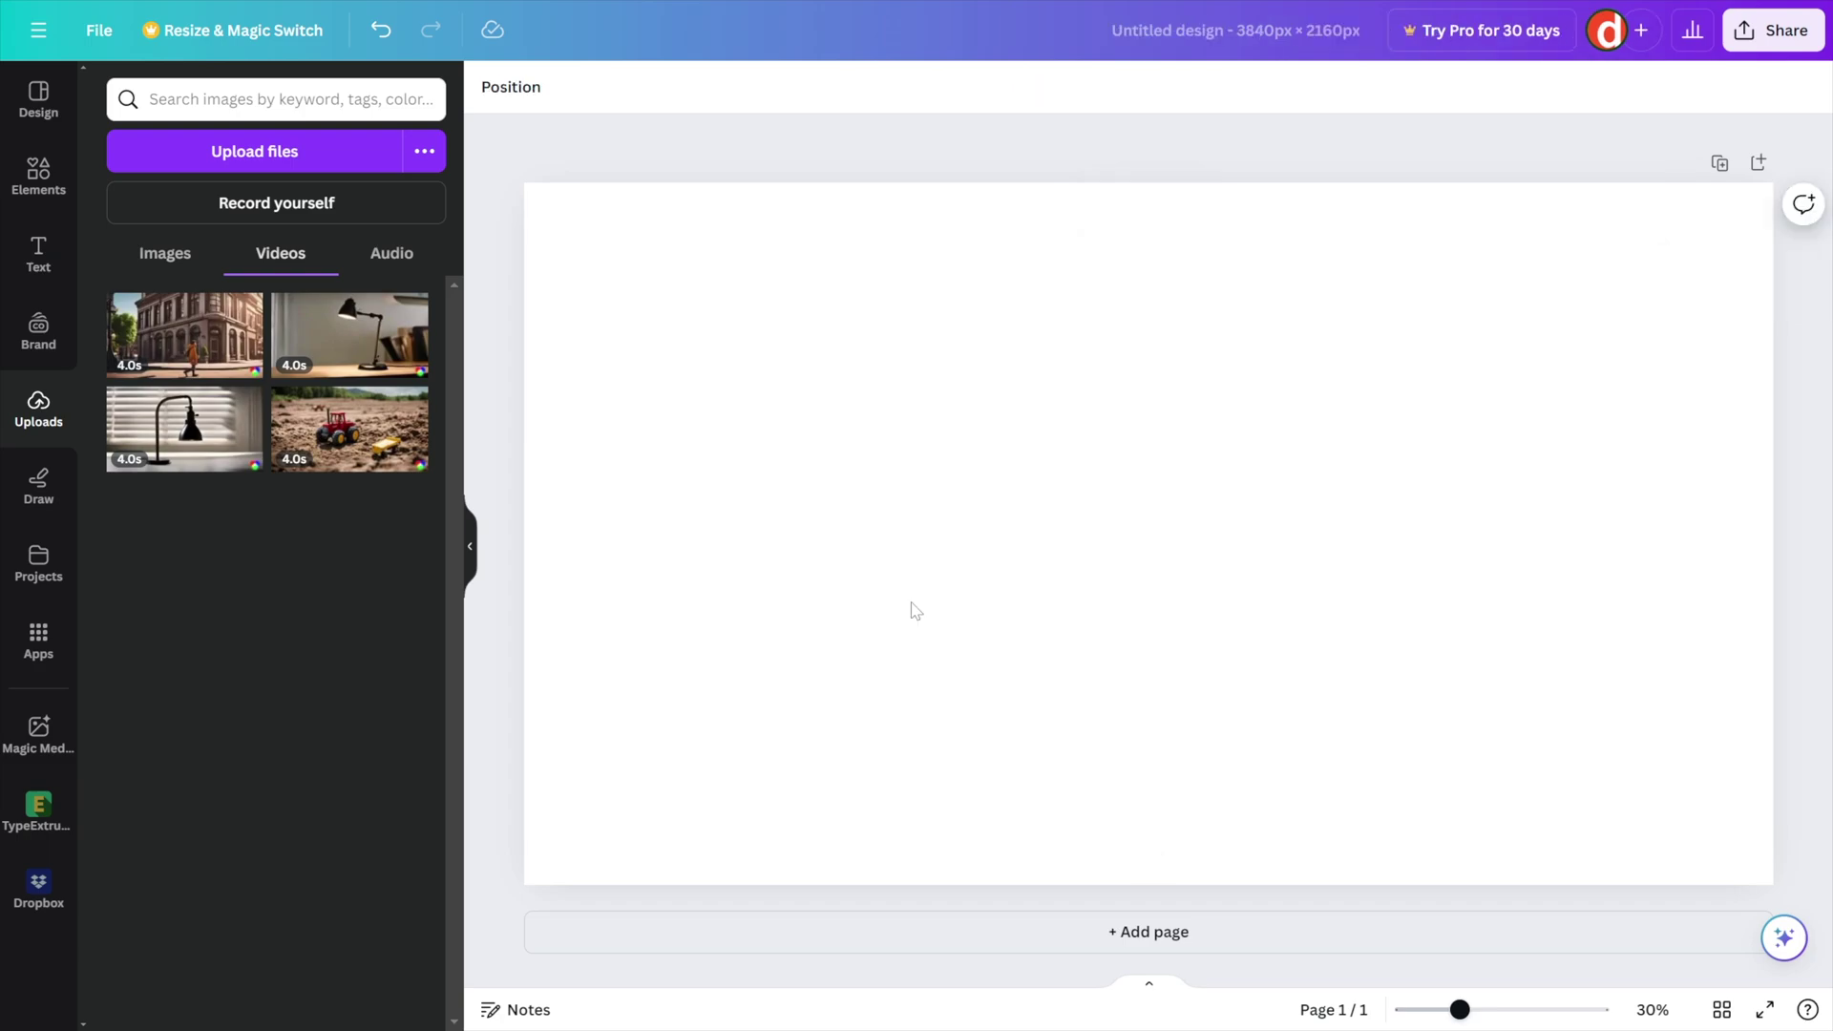
{"action": "left_click", "coordinate": [348, 439]}
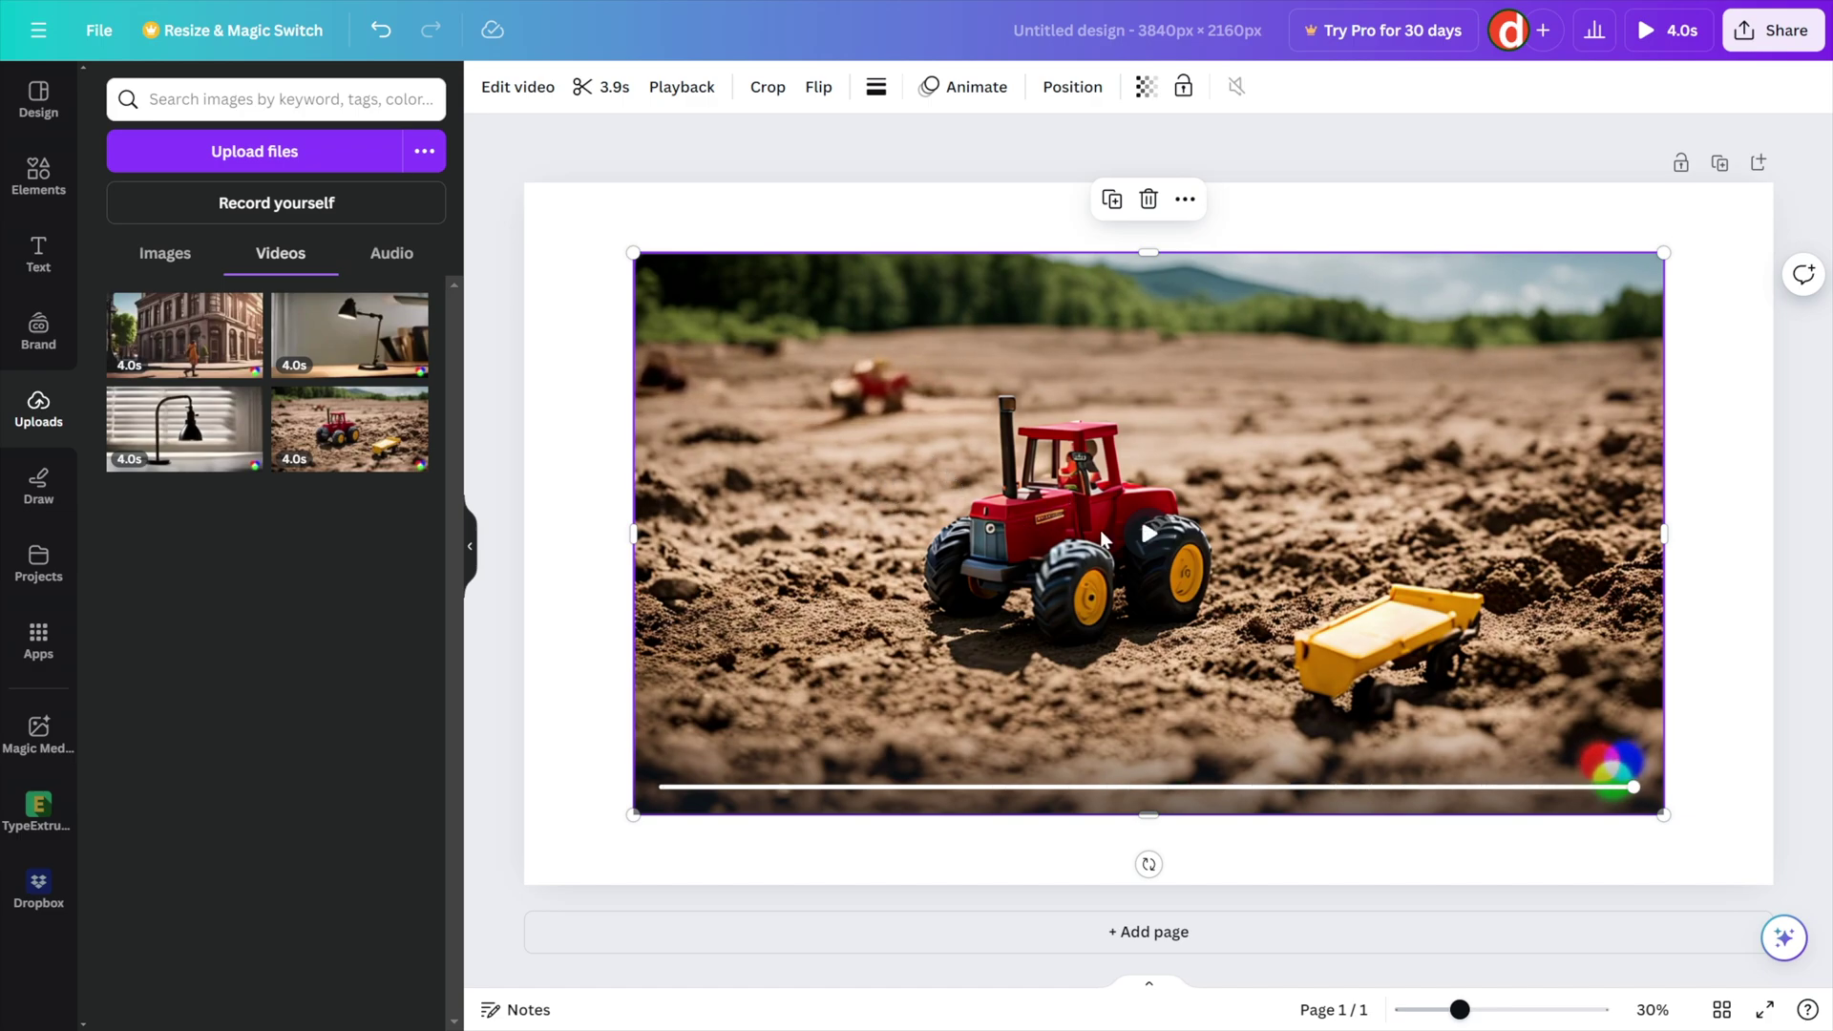
{"action": "left_click", "coordinate": [1148, 534]}
{"action": "left_click", "coordinate": [1148, 535]}
{"action": "key", "text": "Delete"}
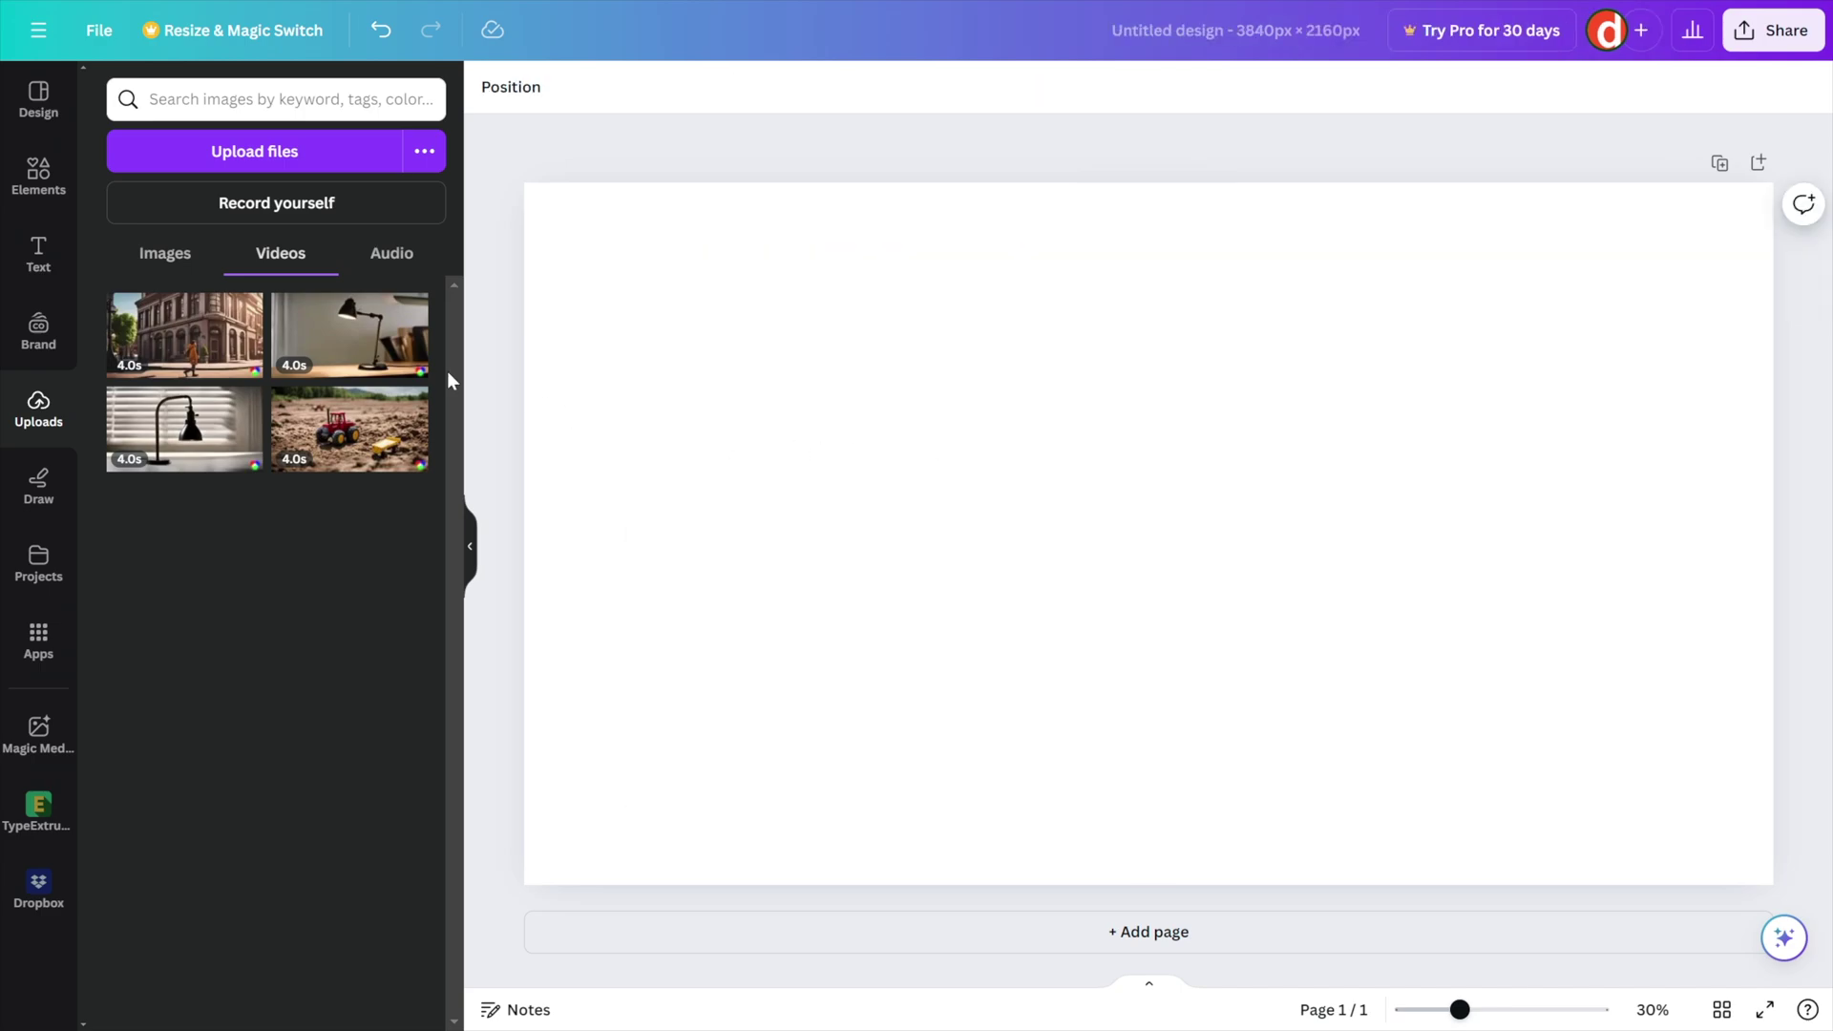
Paste the prompt 'big wide tree with whimsical spiral bark texture' into Magic Media
{"action": "left_click", "coordinate": [164, 254]}
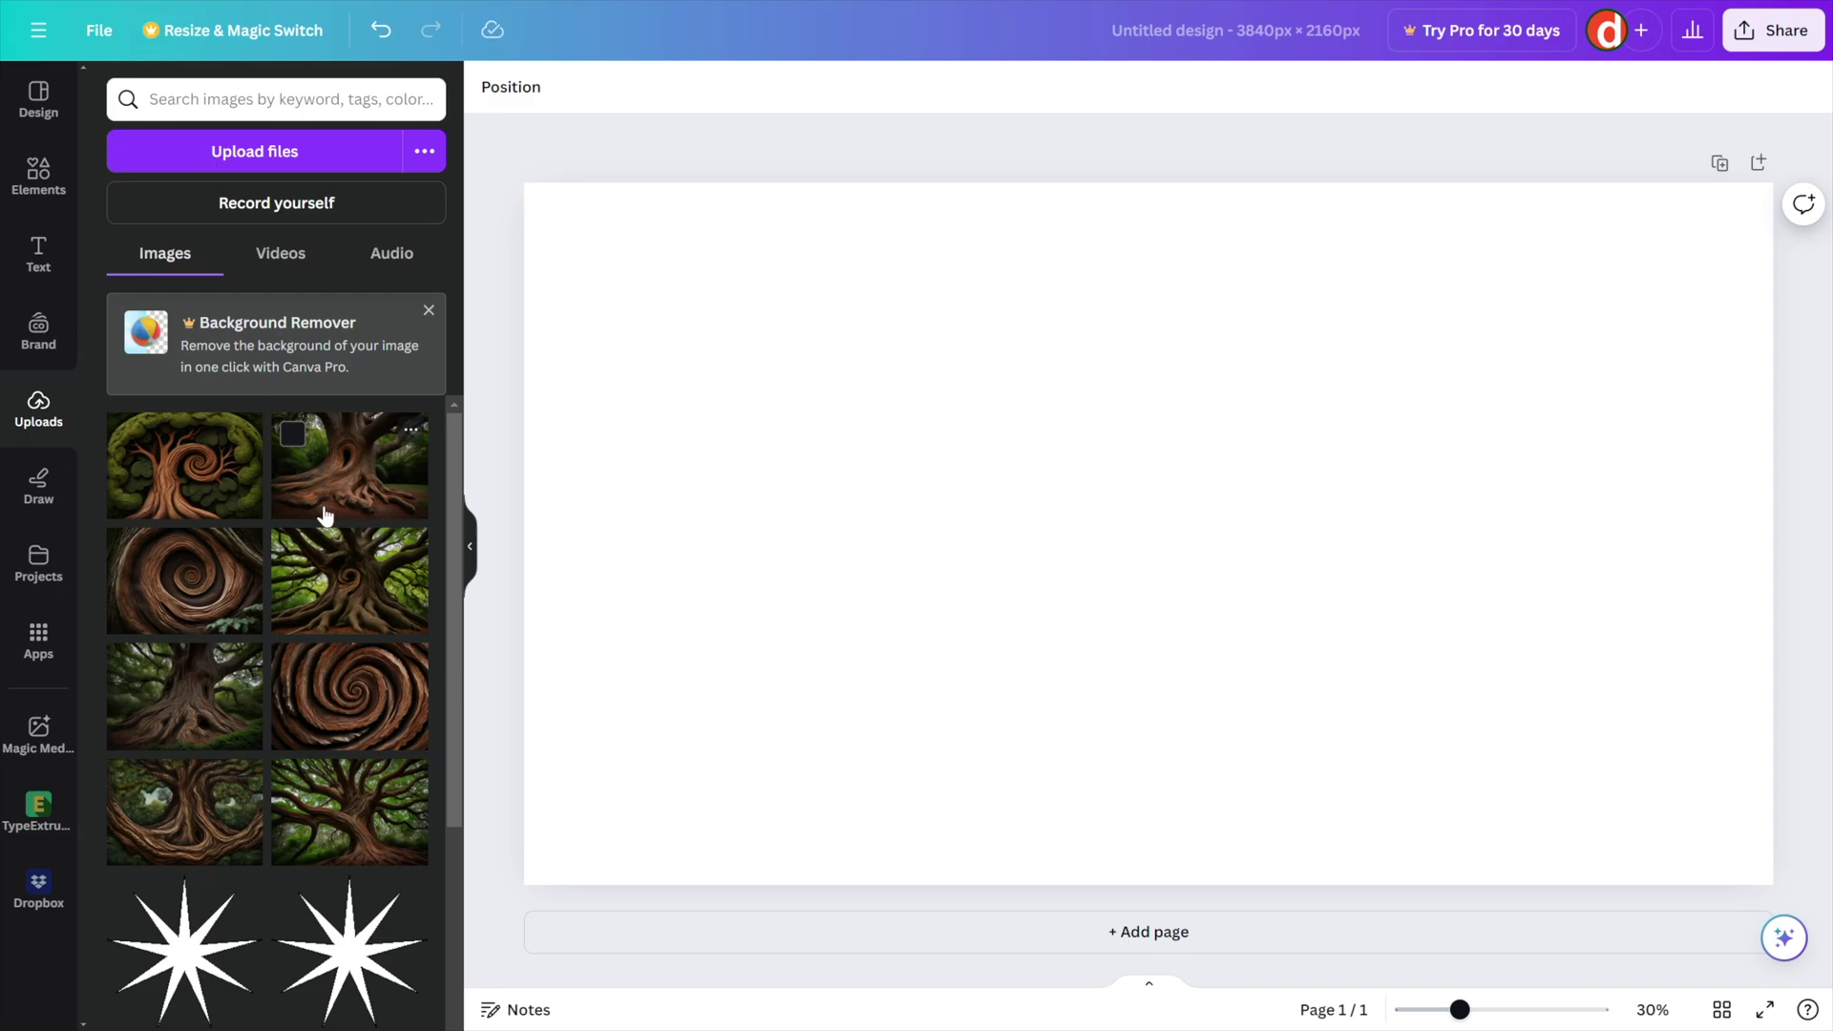
{"action": "left_click", "coordinate": [36, 731]}
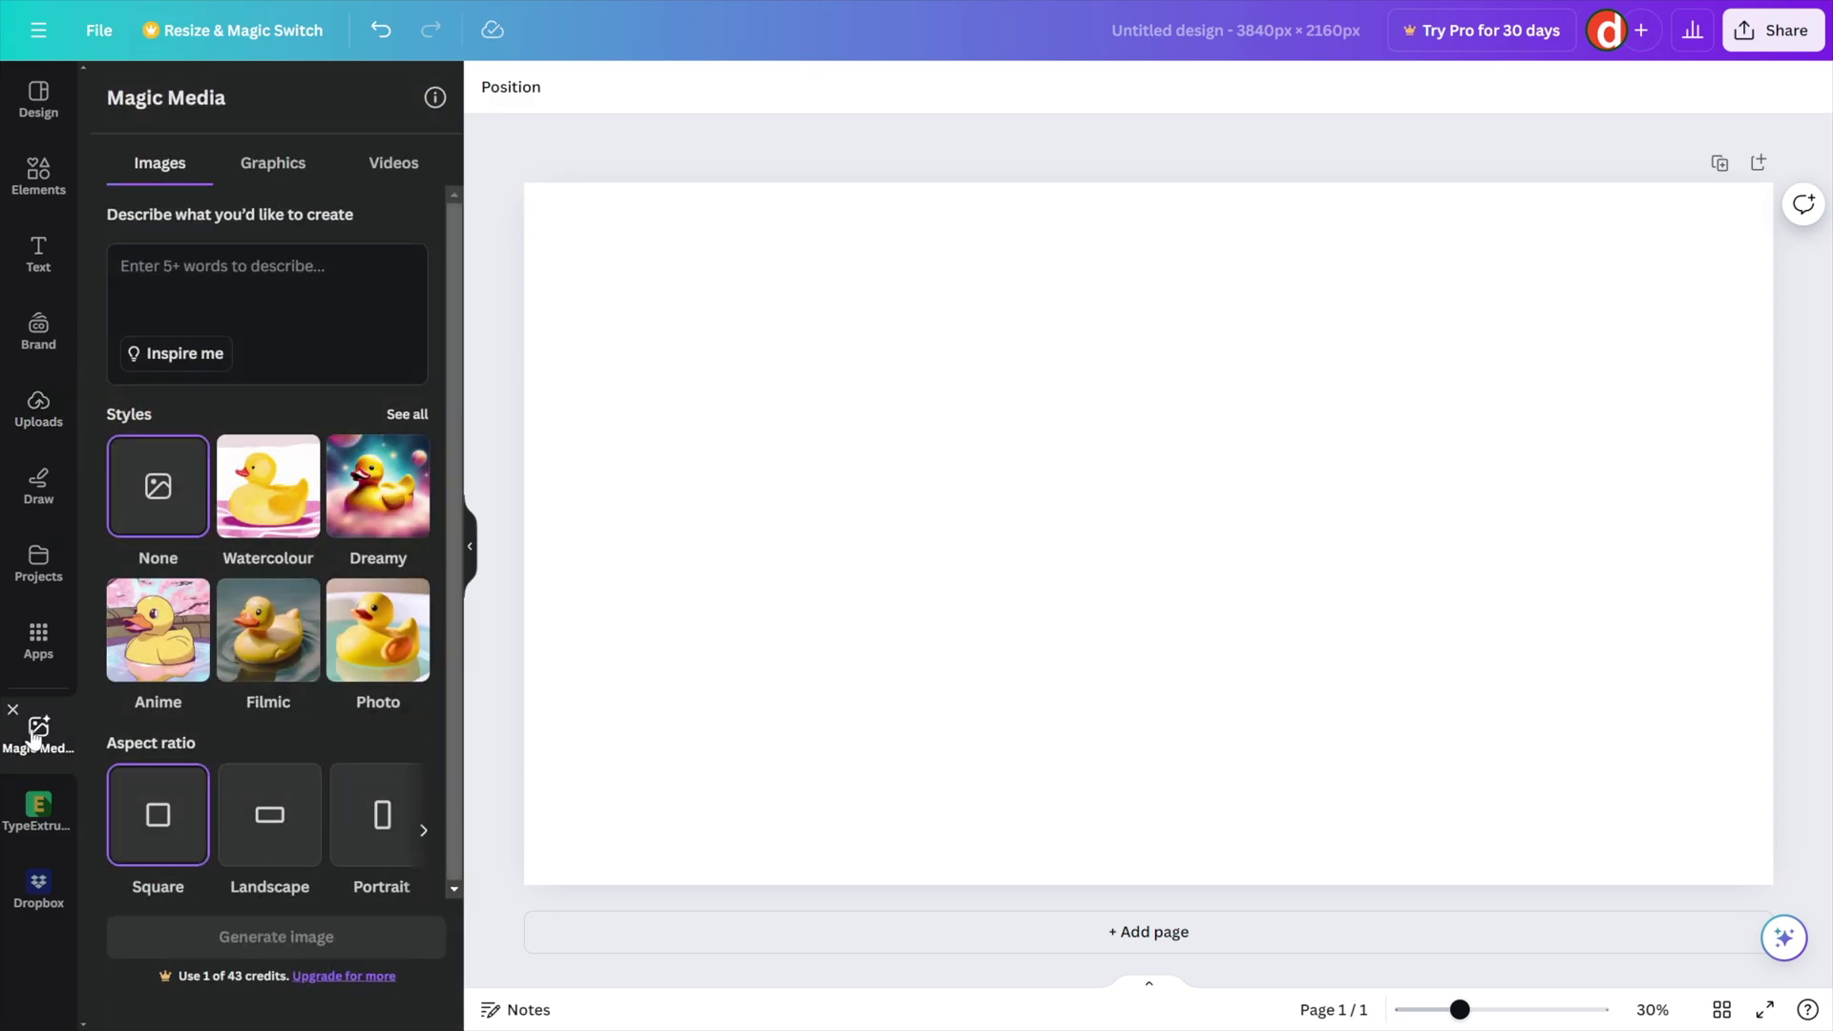
{"action": "left_click", "coordinate": [254, 315]}
{"action": "type", "text": "big wide tree with whimsical spiral bark texture"}
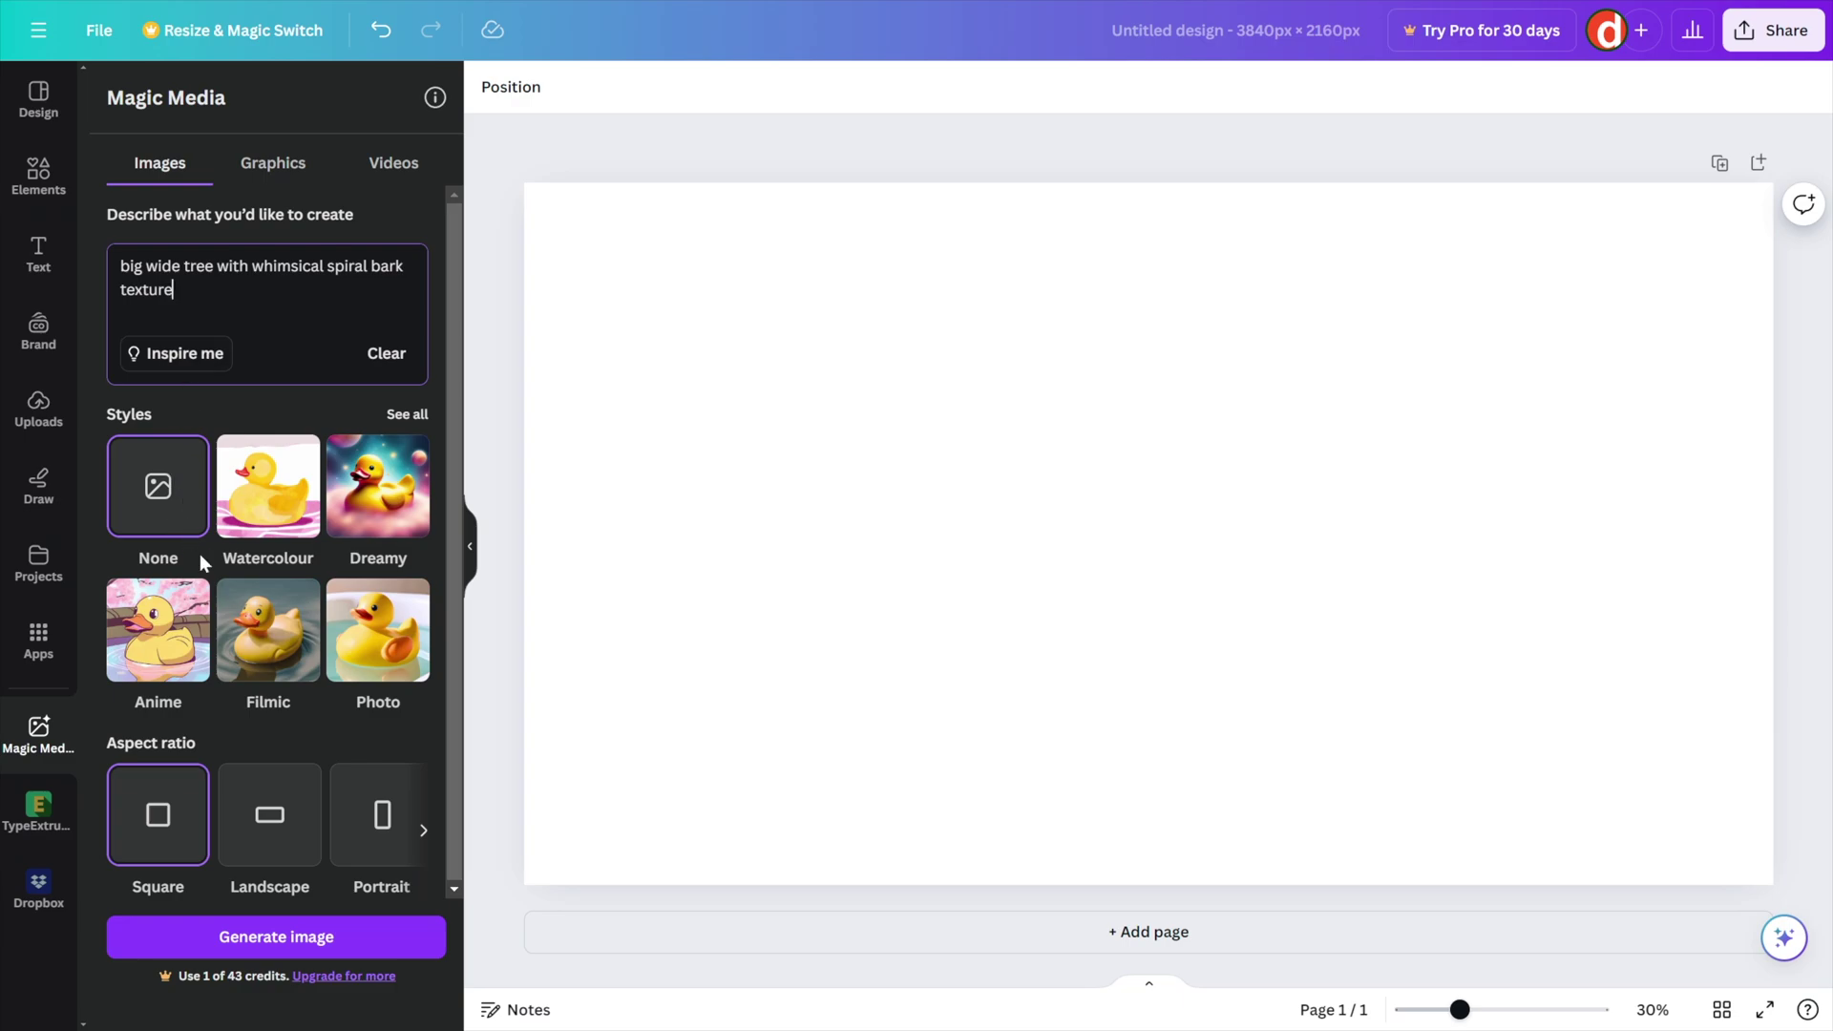
Generate landscape images using the Moody style
{"action": "left_click", "coordinate": [271, 836]}
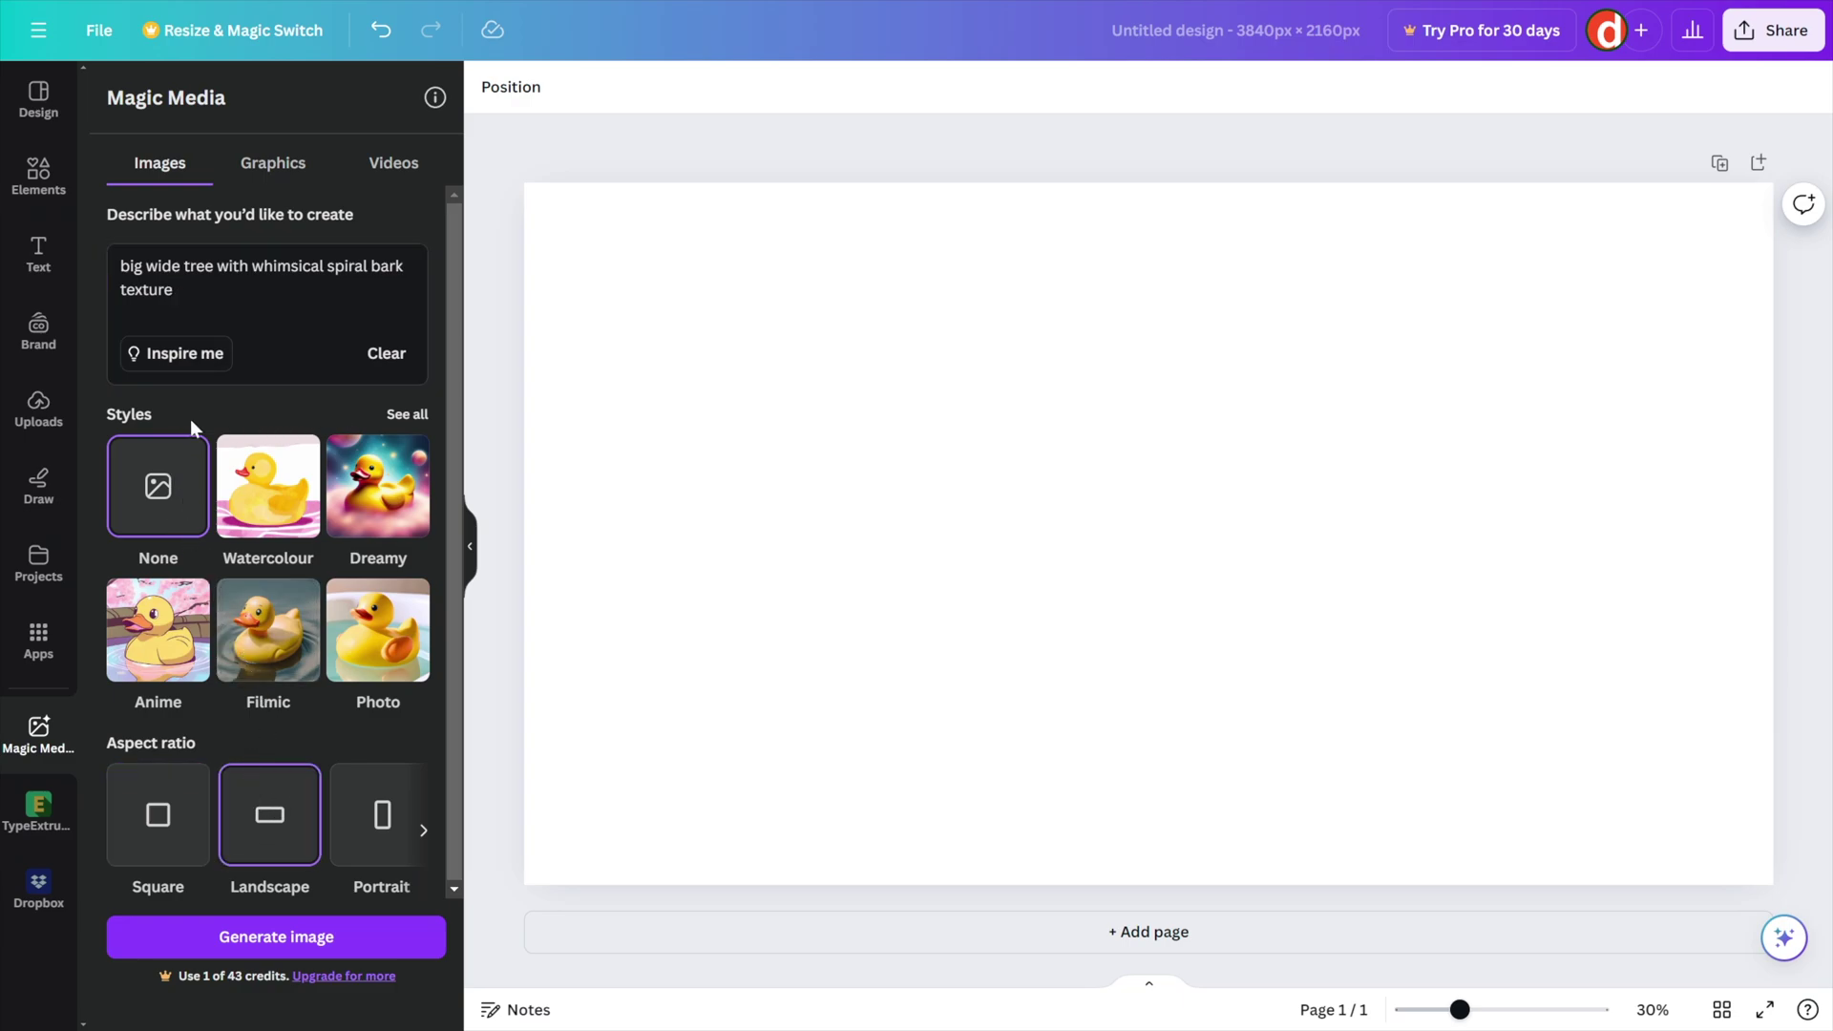
{"action": "left_click", "coordinate": [399, 415]}
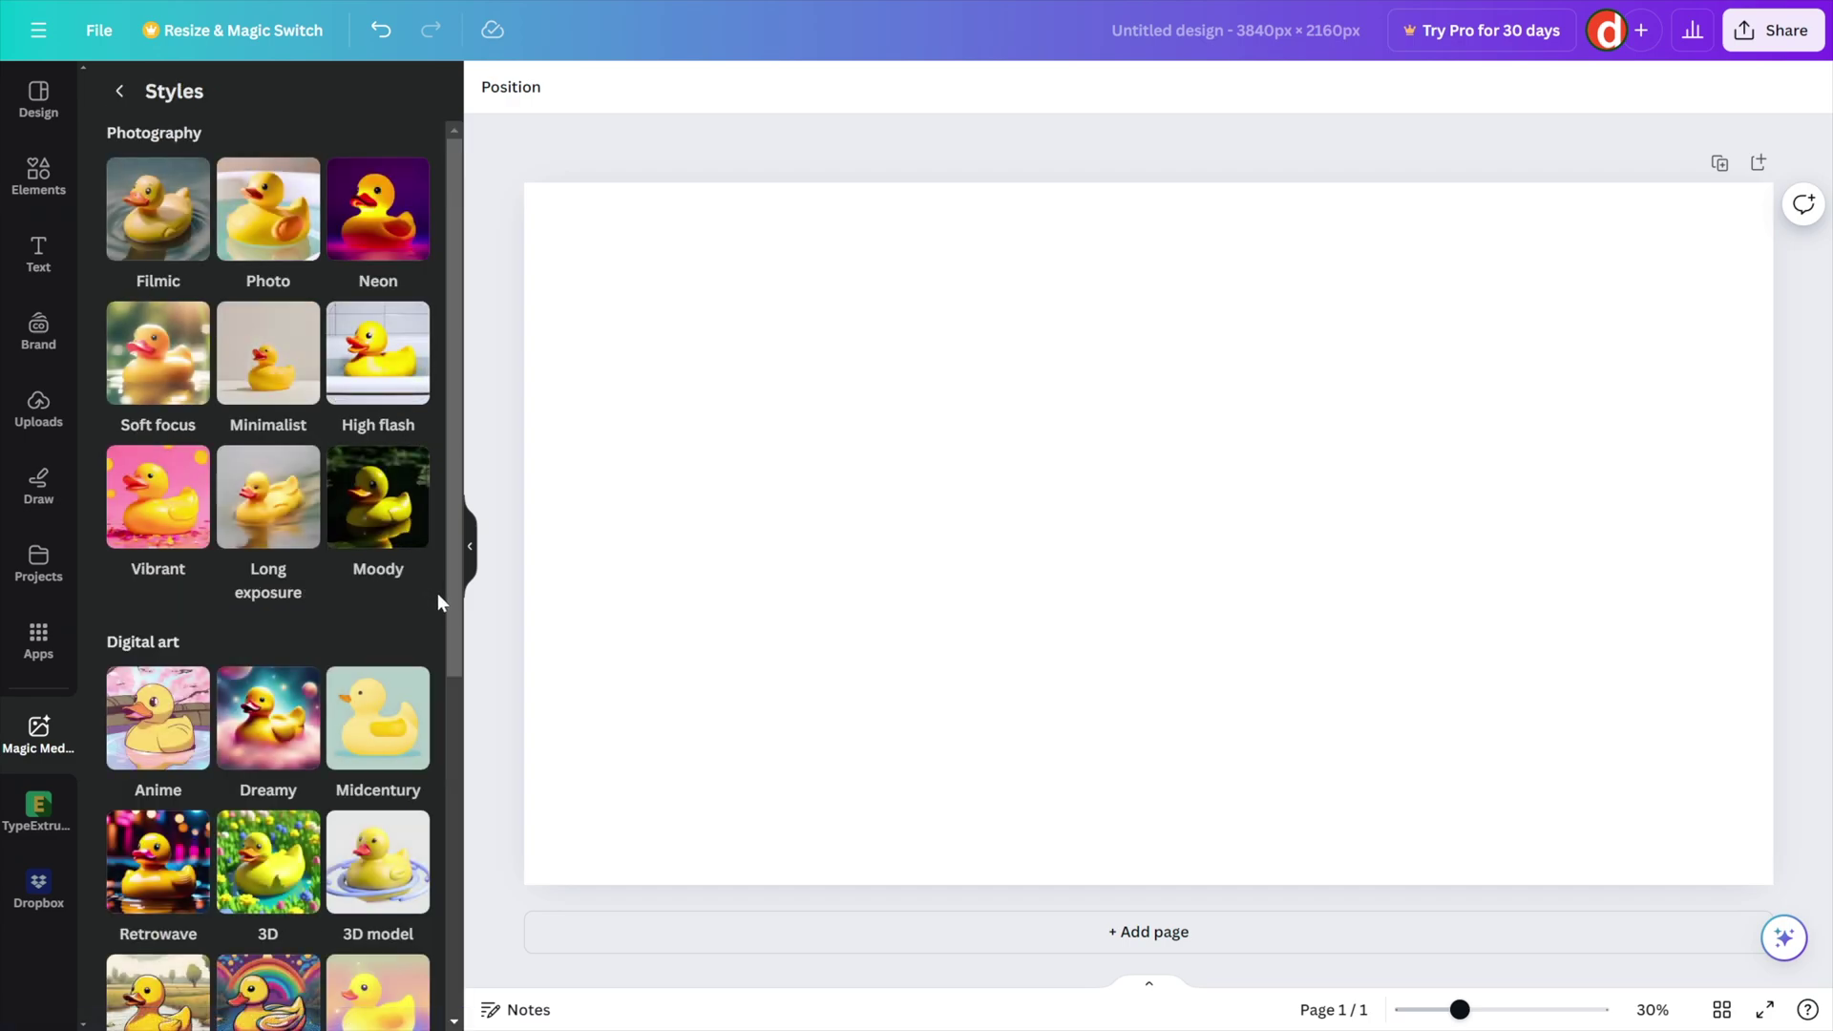
{"action": "mouse_move", "coordinate": [453, 630]}
{"action": "left_mouse_down"}
{"action": "mouse_move", "coordinate": [445, 965]}
{"action": "mouse_move", "coordinate": [449, 627]}
{"action": "left_mouse_up"}
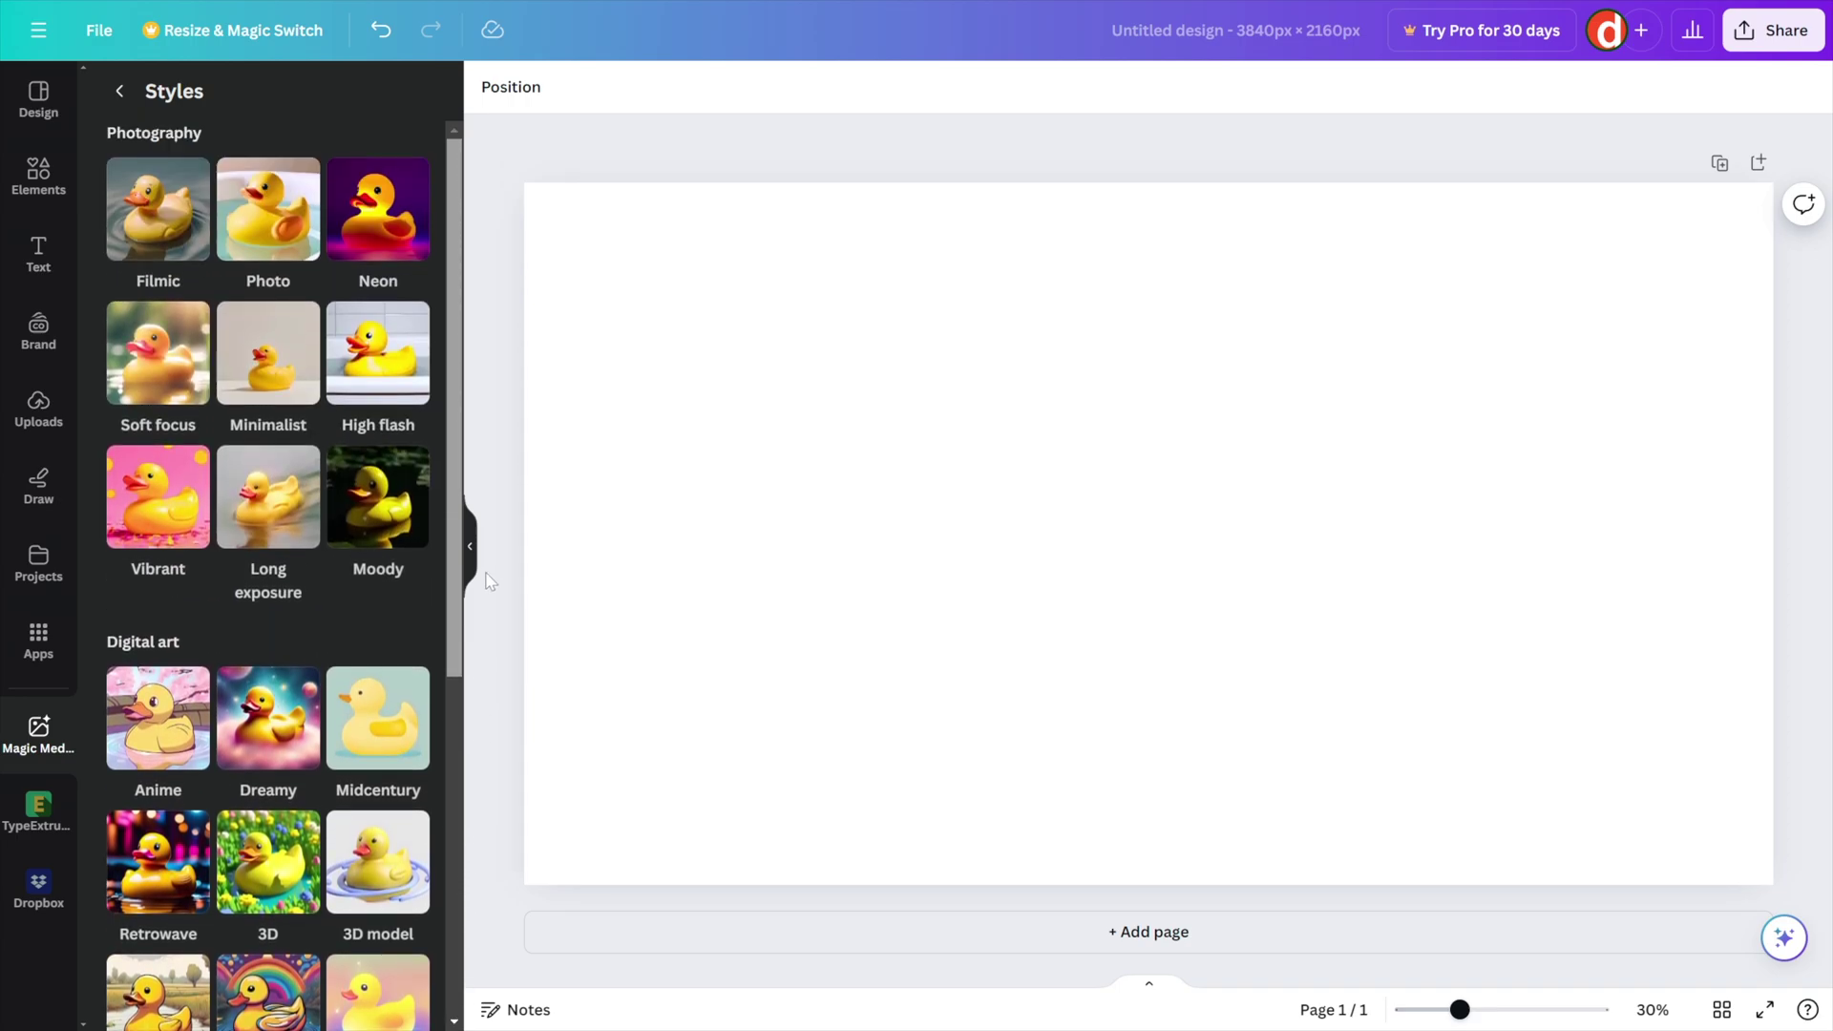
{"action": "left_click", "coordinate": [359, 505]}
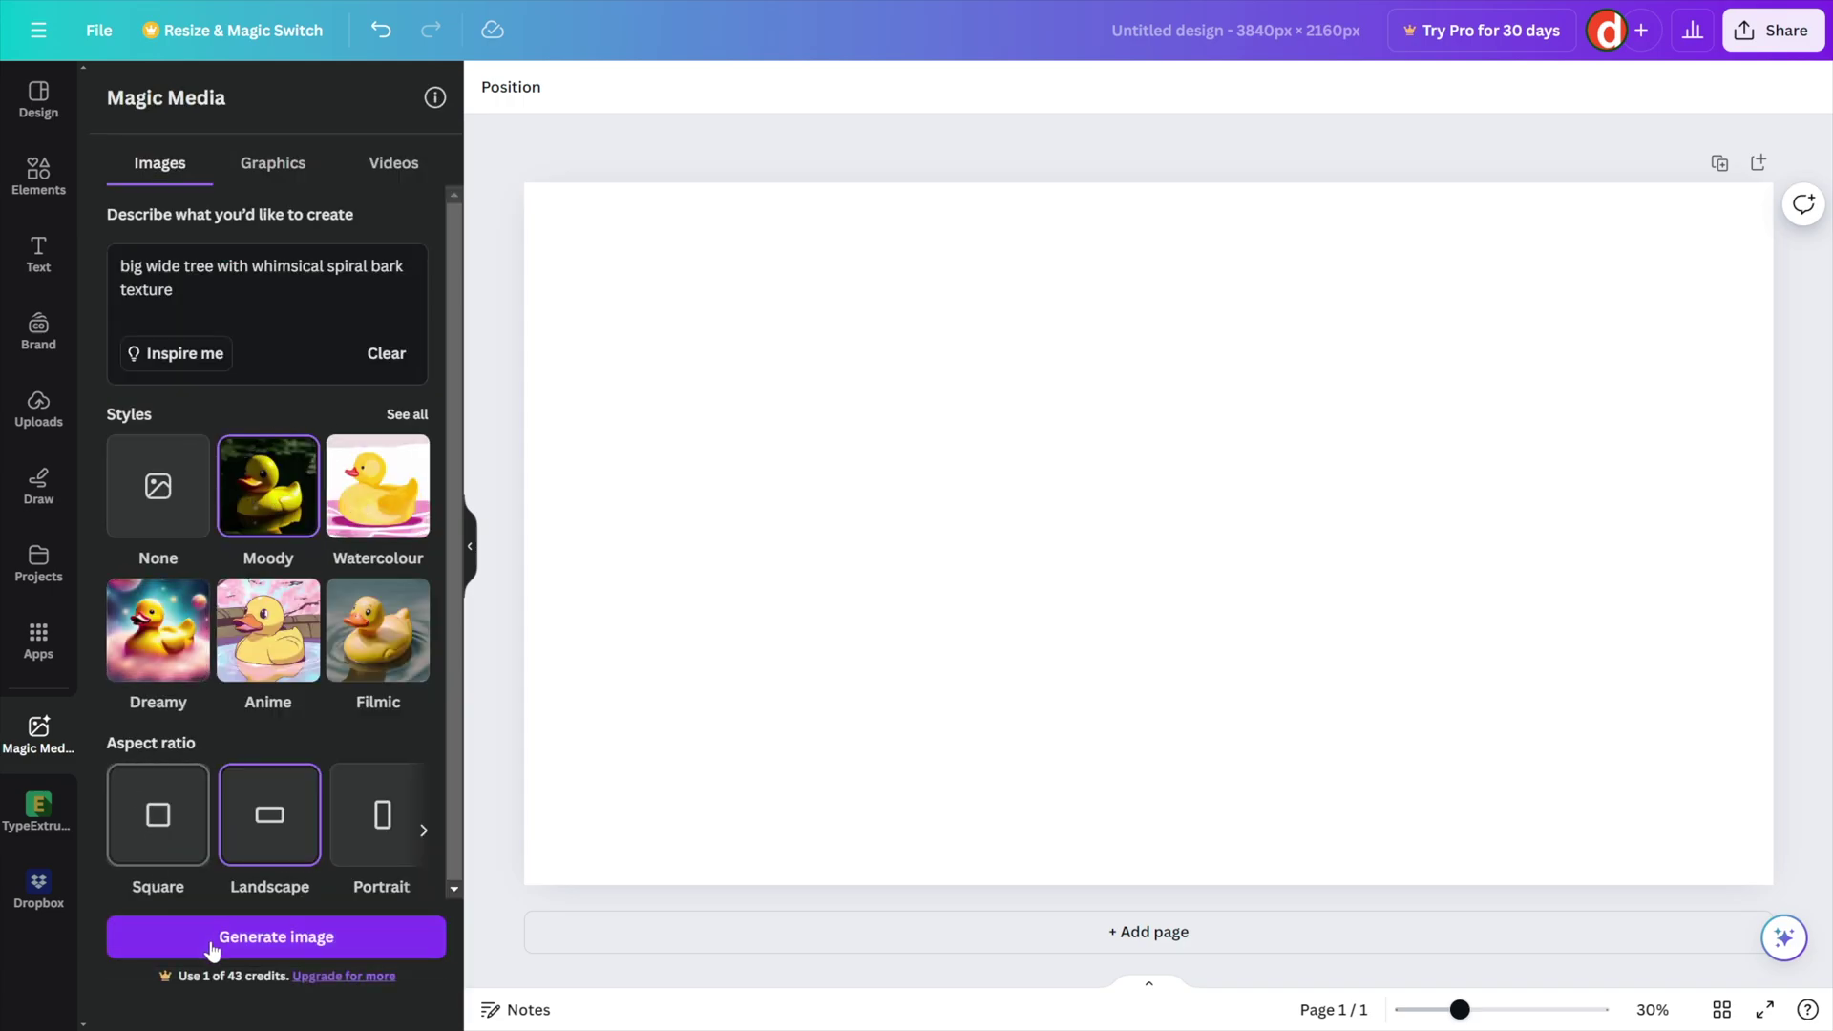
{"action": "left_click", "coordinate": [305, 945]}
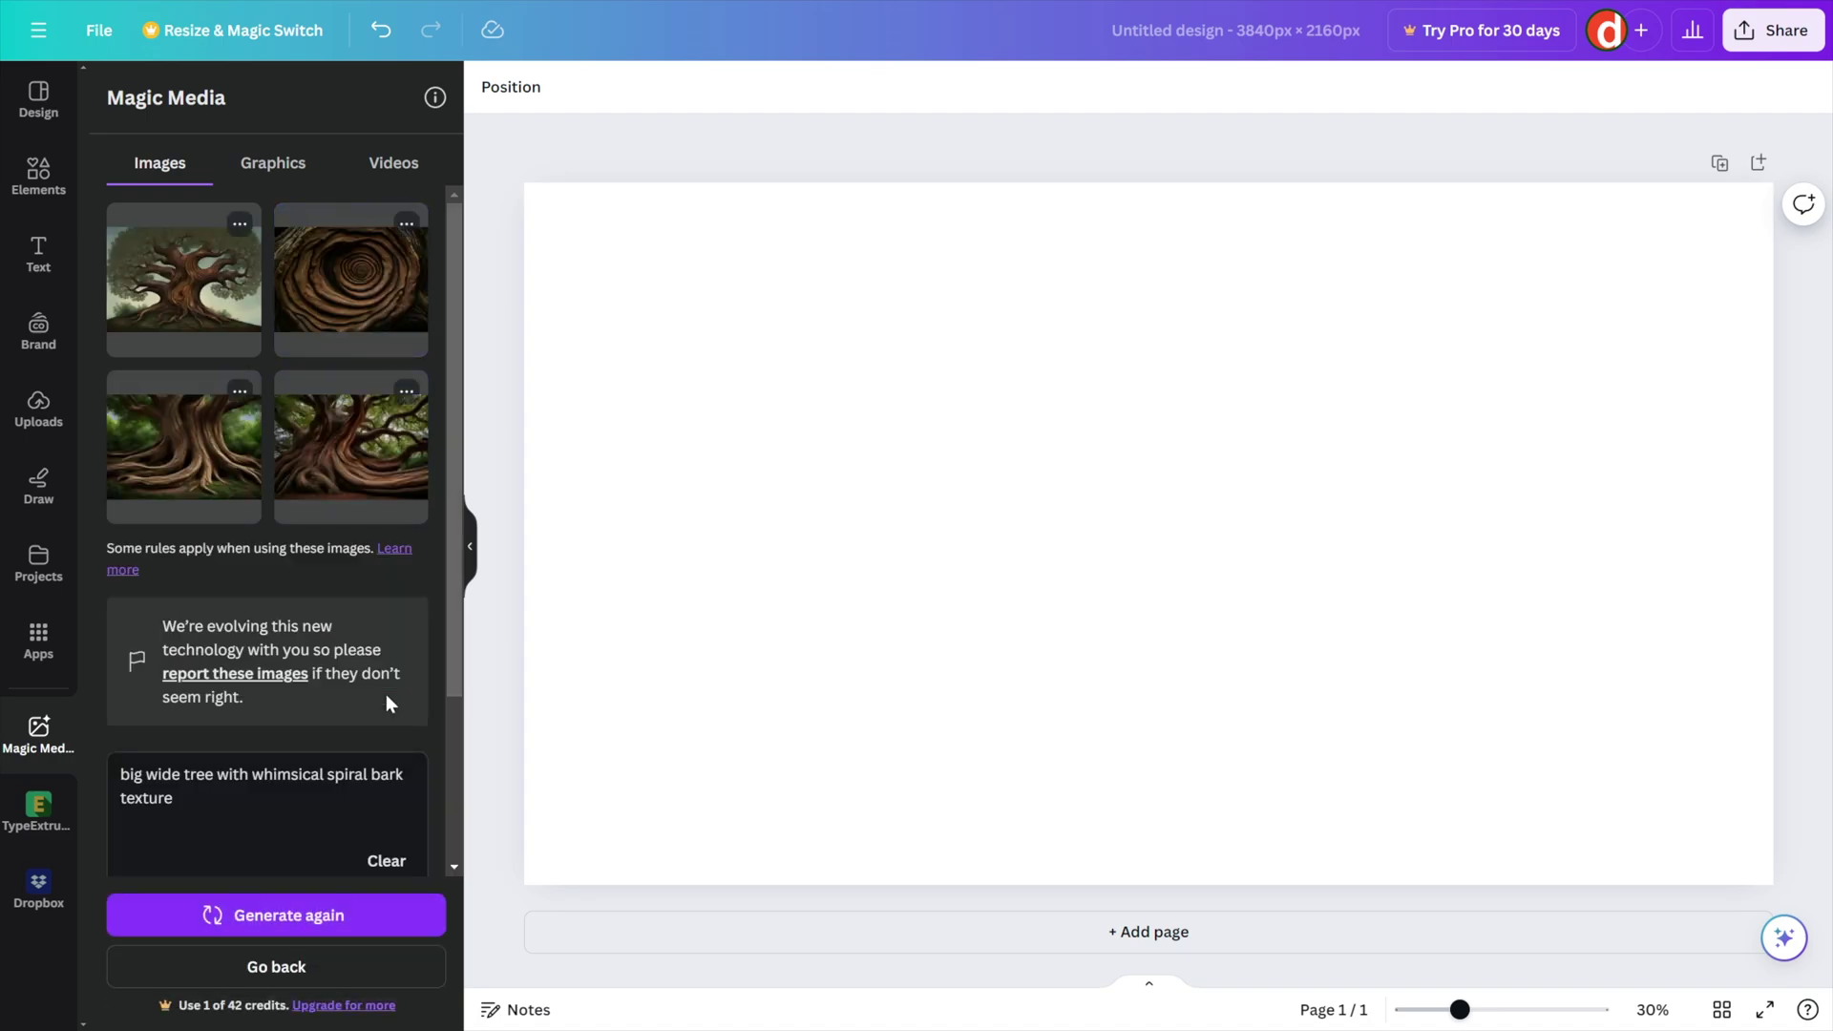
Try the first, spiral-bark and fourth generated trees on the page, deleting each afterwards
{"action": "left_click", "coordinate": [189, 302]}
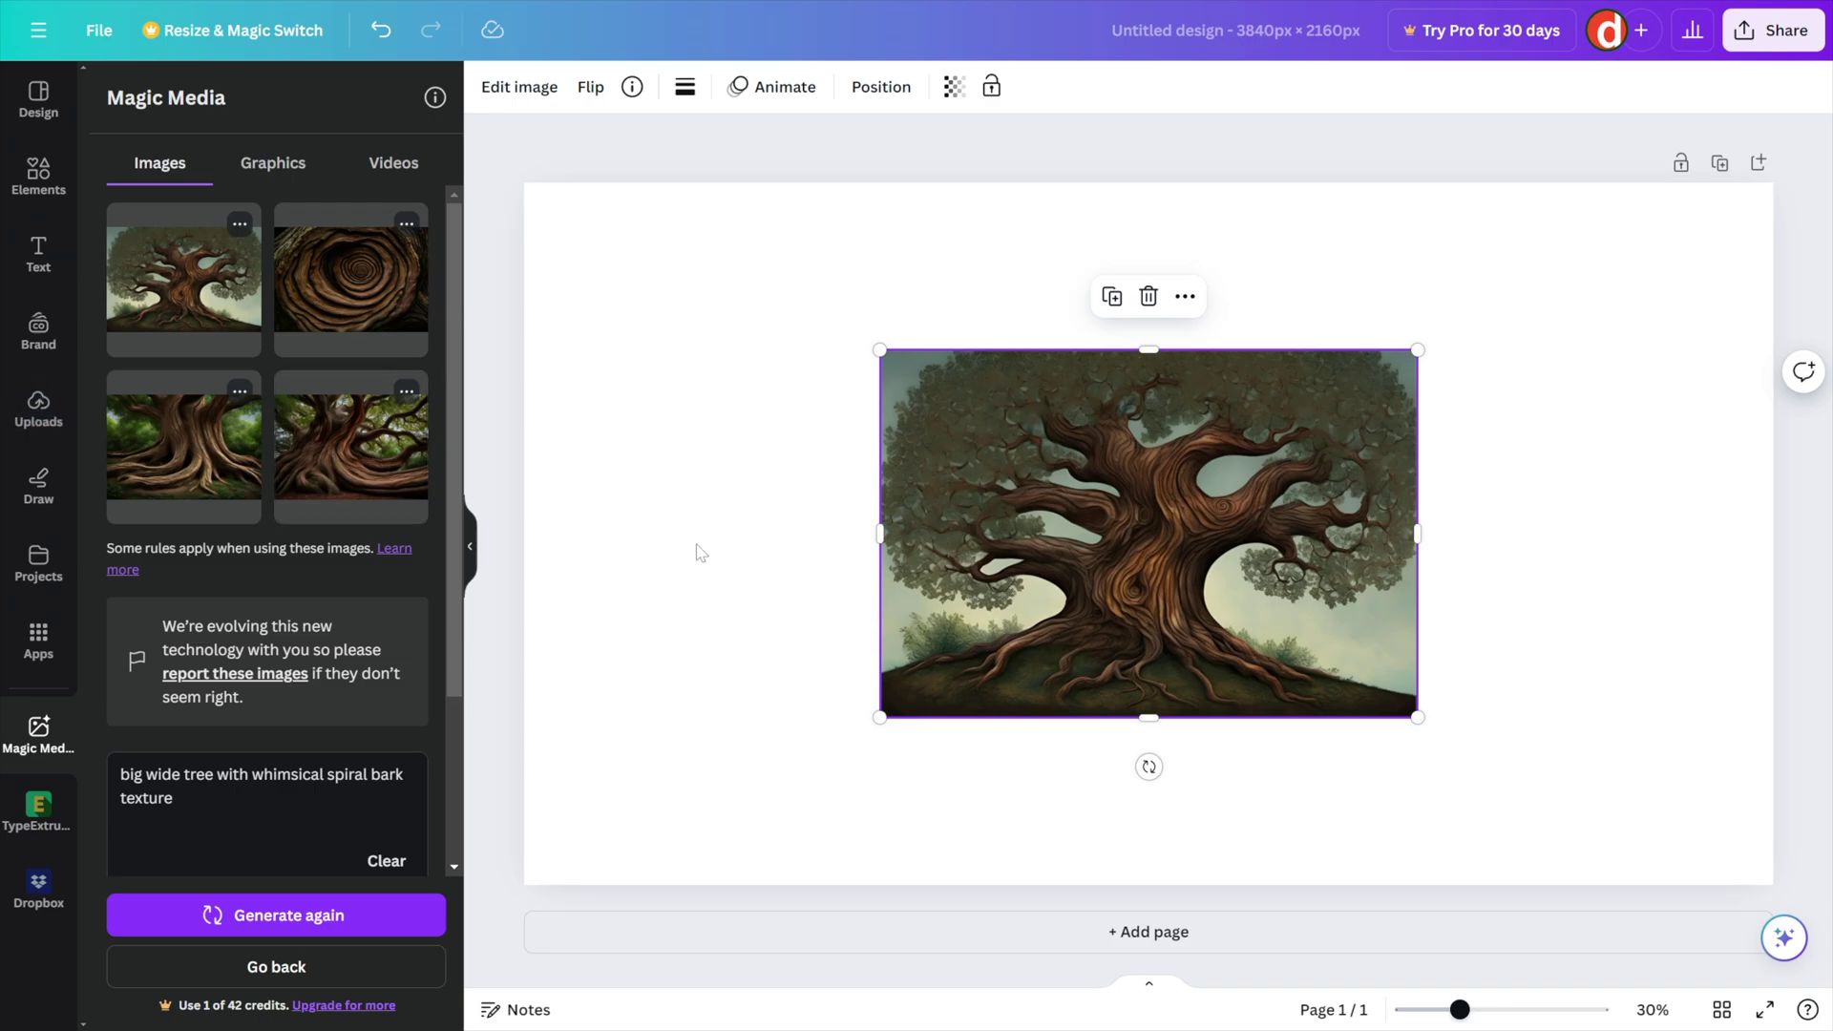
{"action": "key", "text": "Delete"}
{"action": "left_click", "coordinate": [390, 301]}
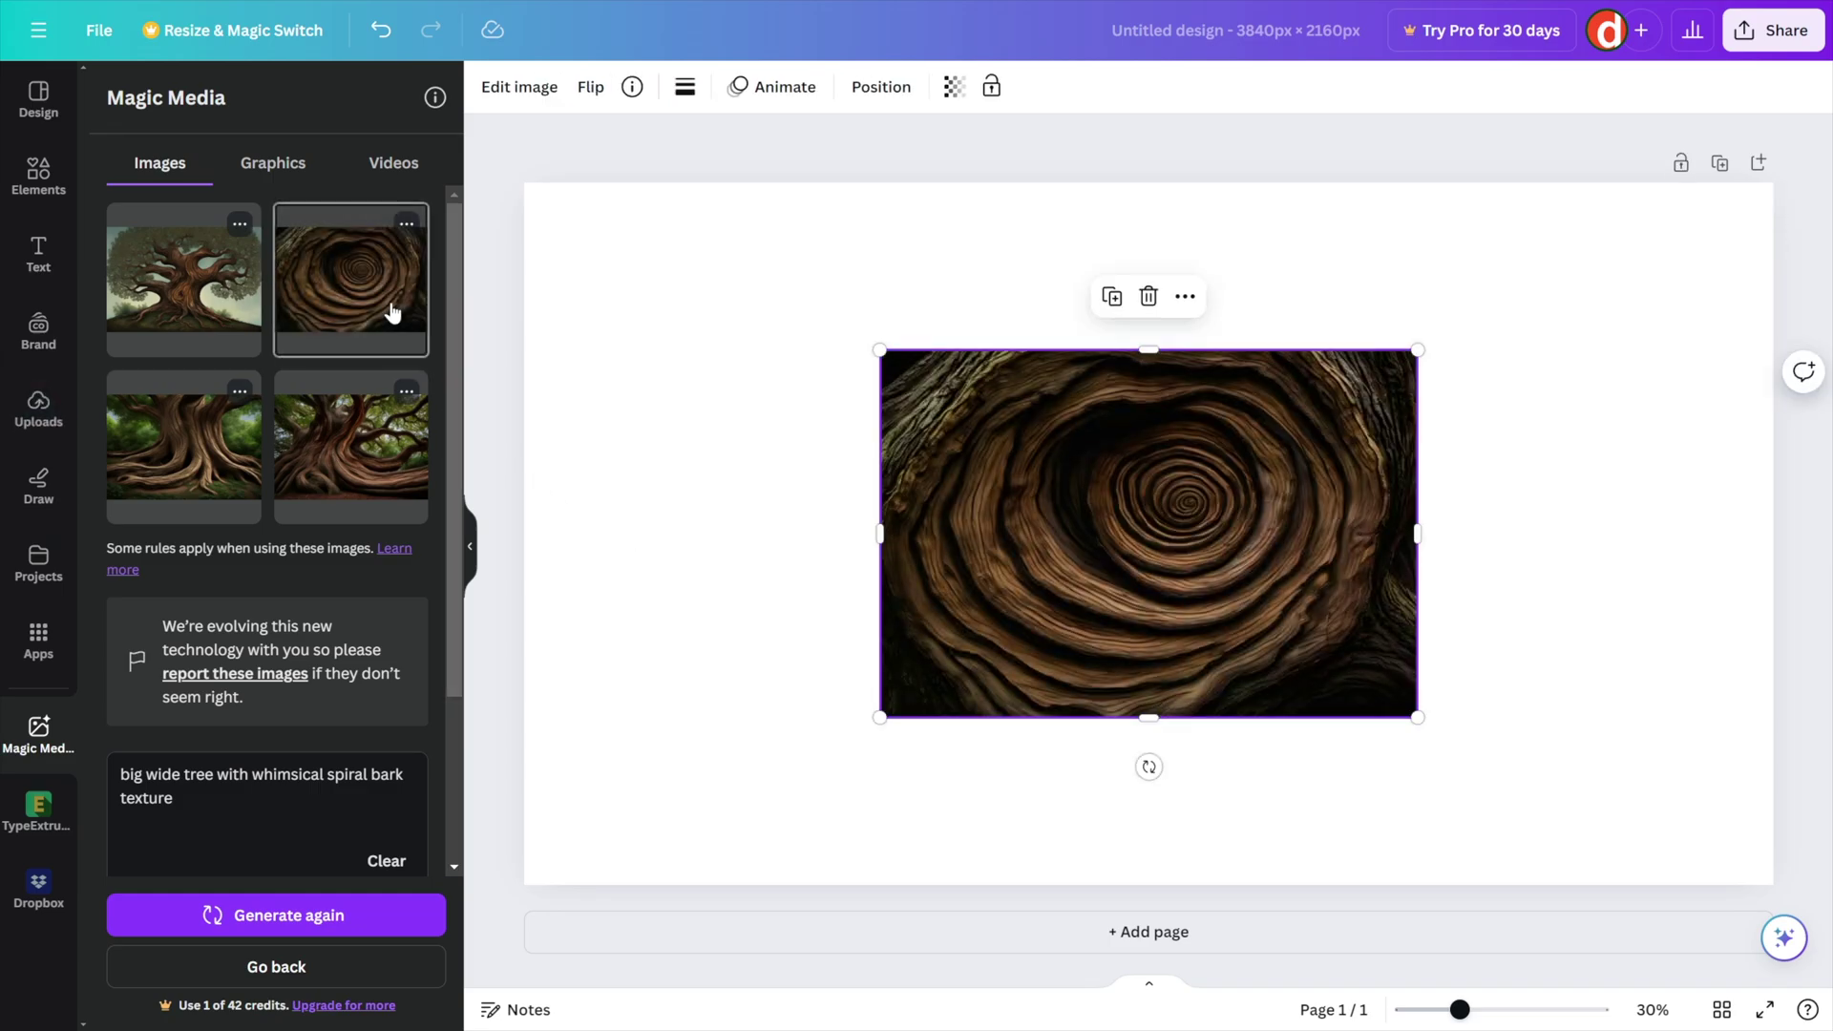
{"action": "key", "text": "Delete"}
{"action": "left_click", "coordinate": [338, 484]}
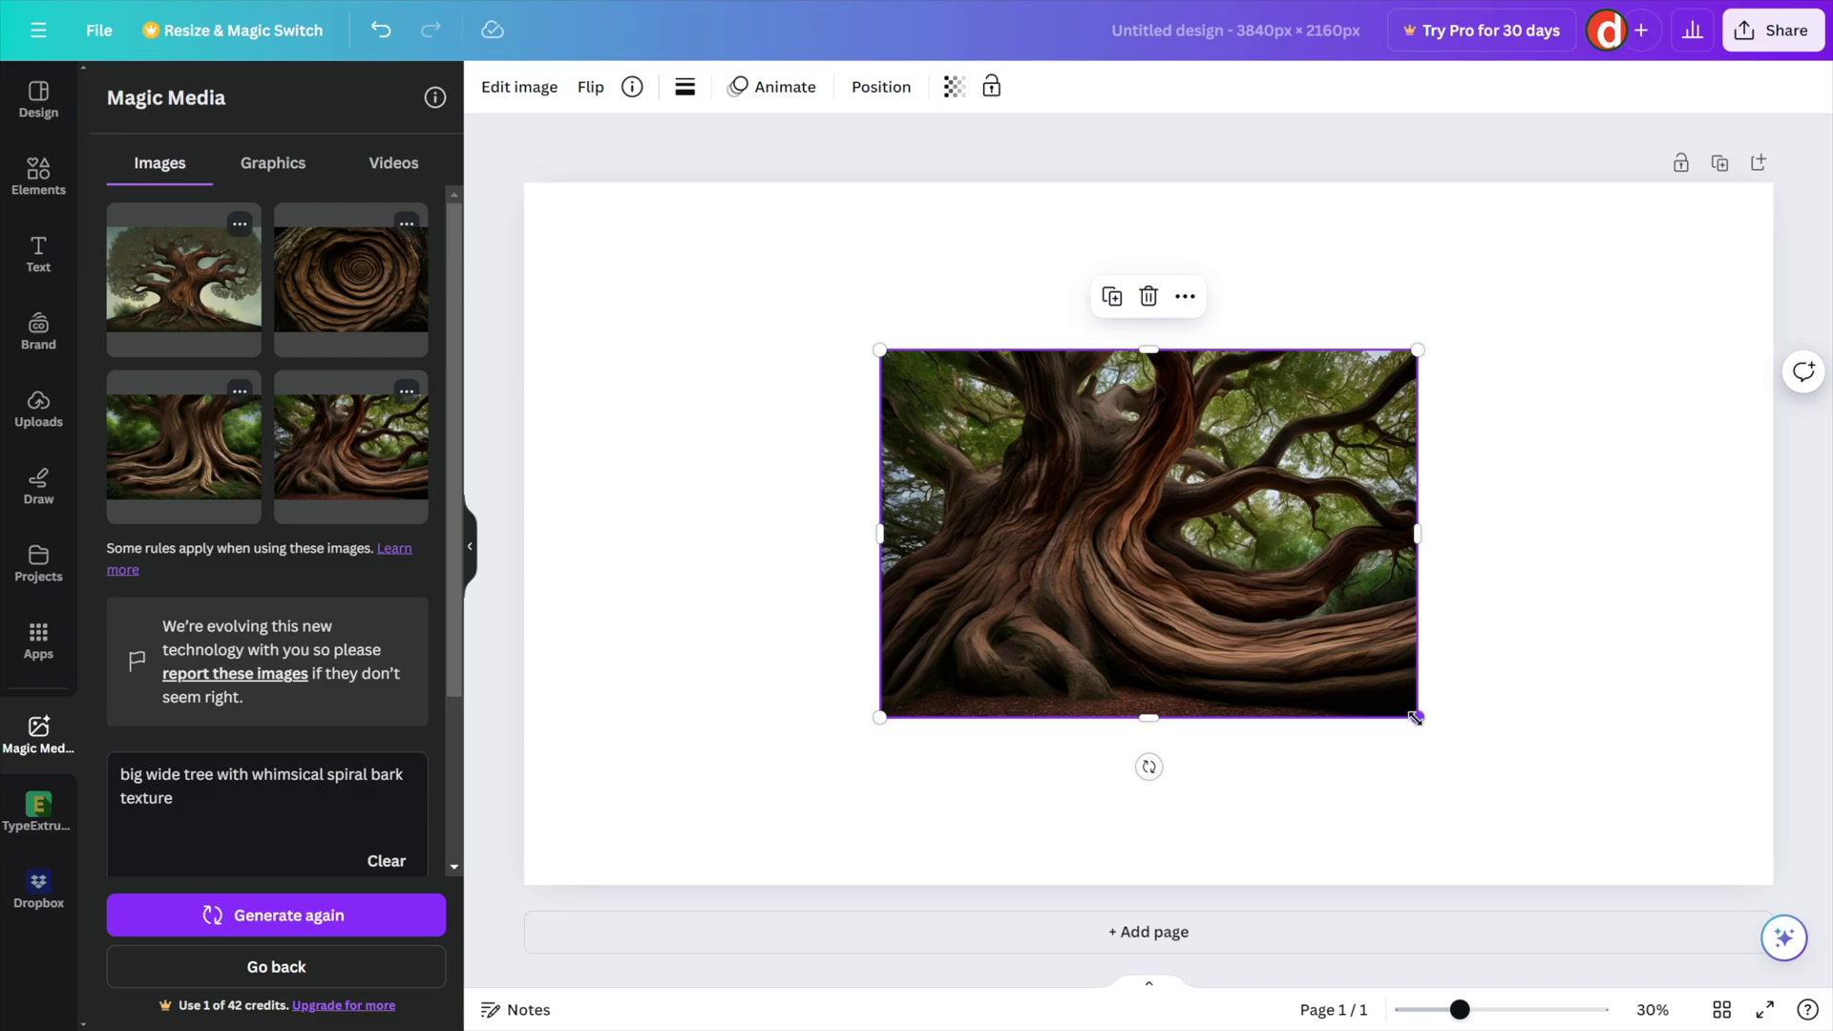
{"action": "mouse_move", "coordinate": [1418, 717]}
{"action": "left_mouse_down"}
{"action": "mouse_move", "coordinate": [1384, 693]}
{"action": "mouse_move", "coordinate": [1421, 711]}
{"action": "left_mouse_up"}
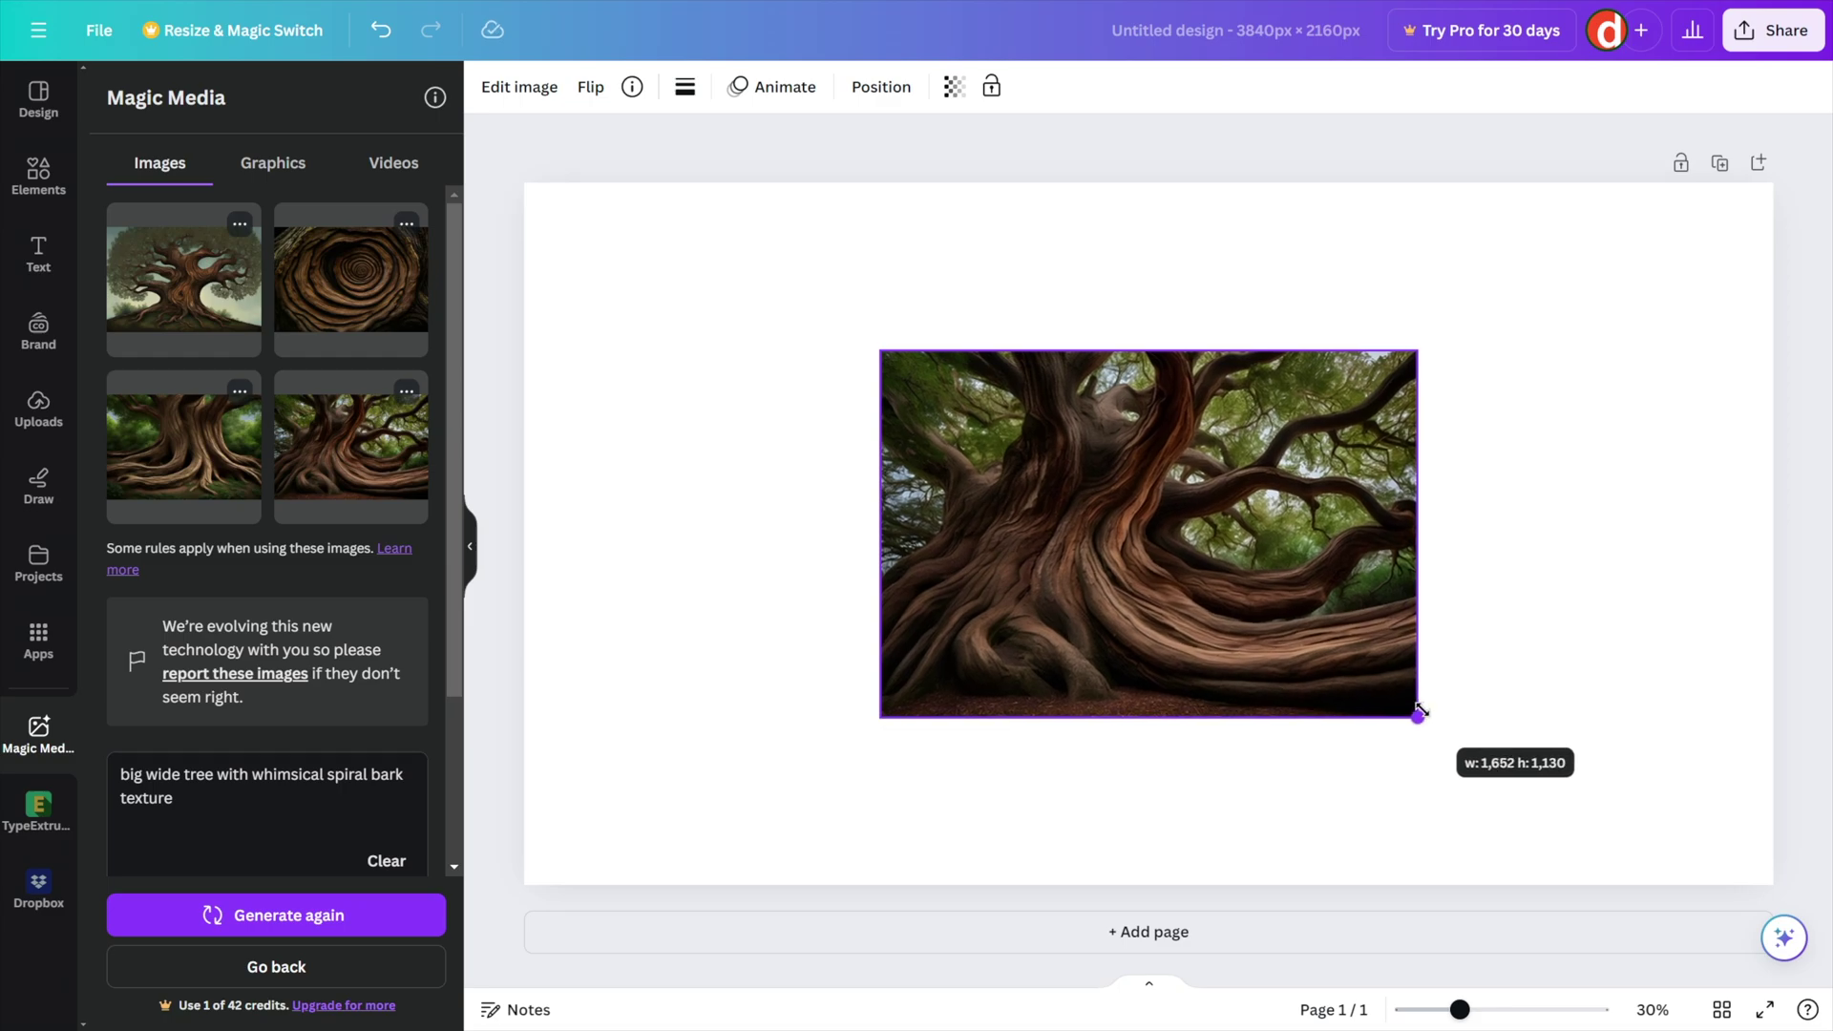
{"action": "left_click_drag", "start_coordinate": [1421, 710], "coordinate": [1417, 715]}
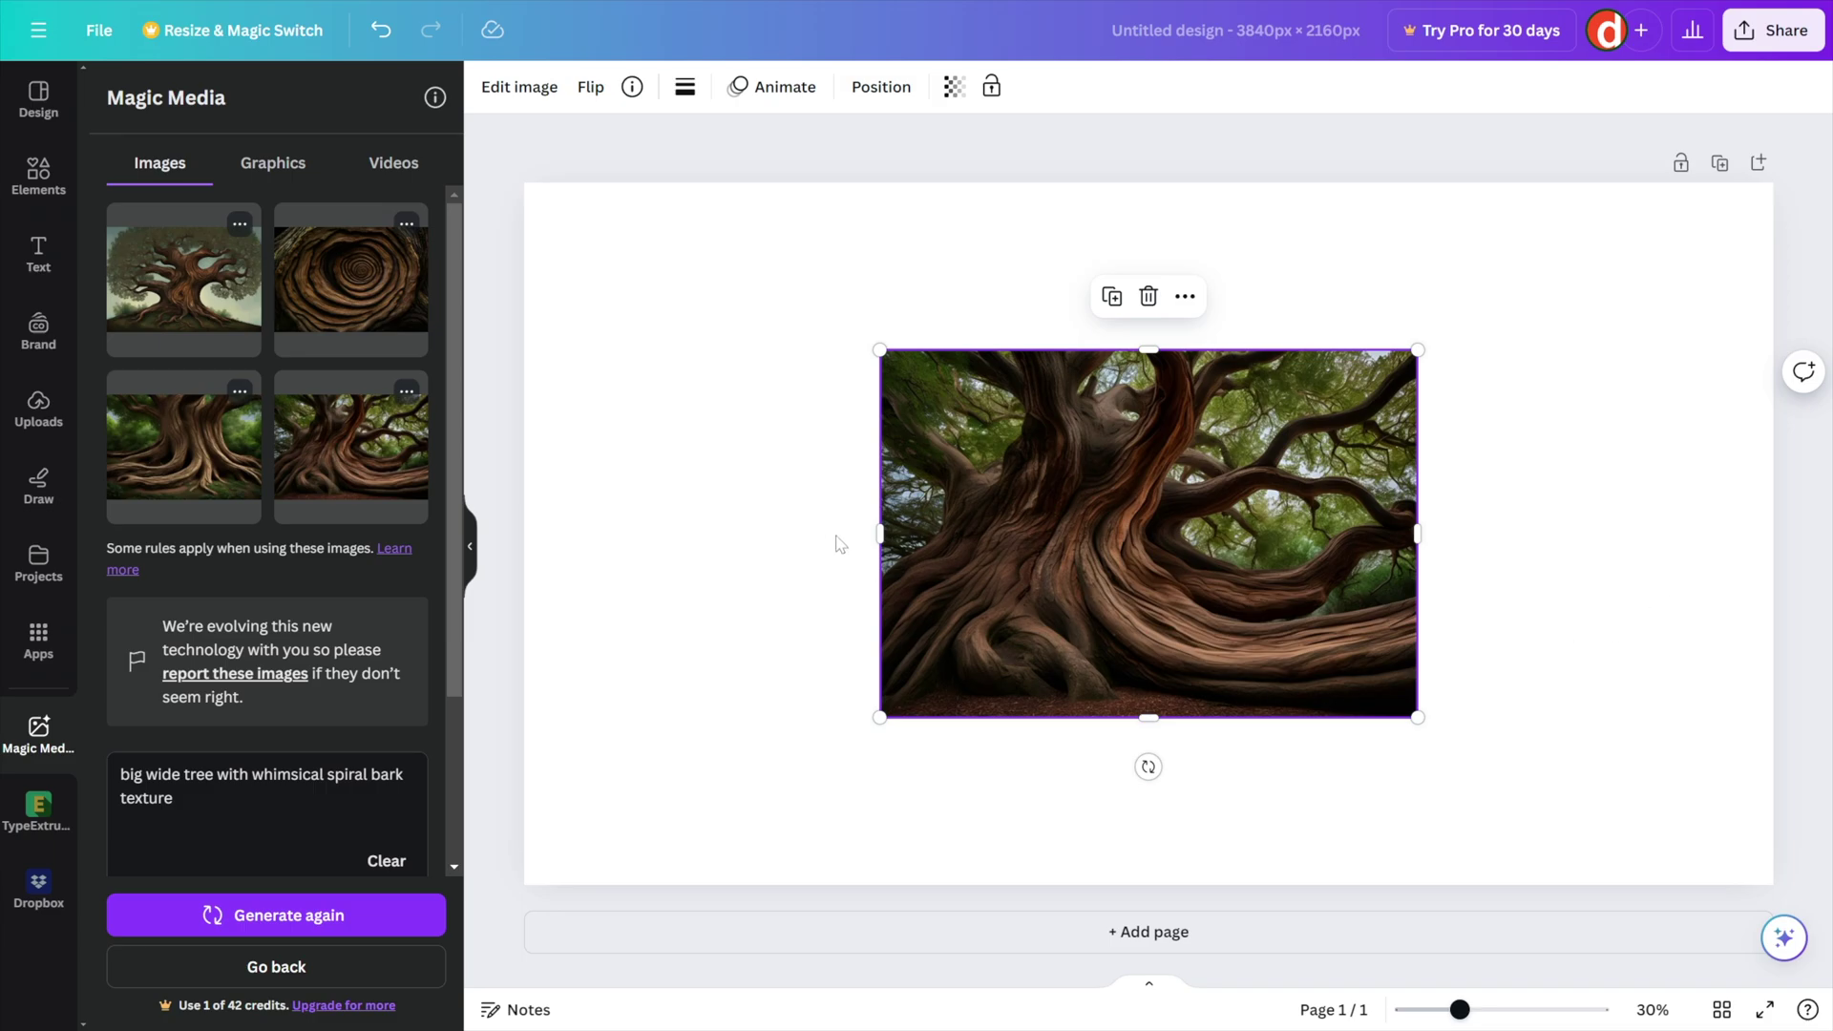
{"action": "key", "text": "Delete"}
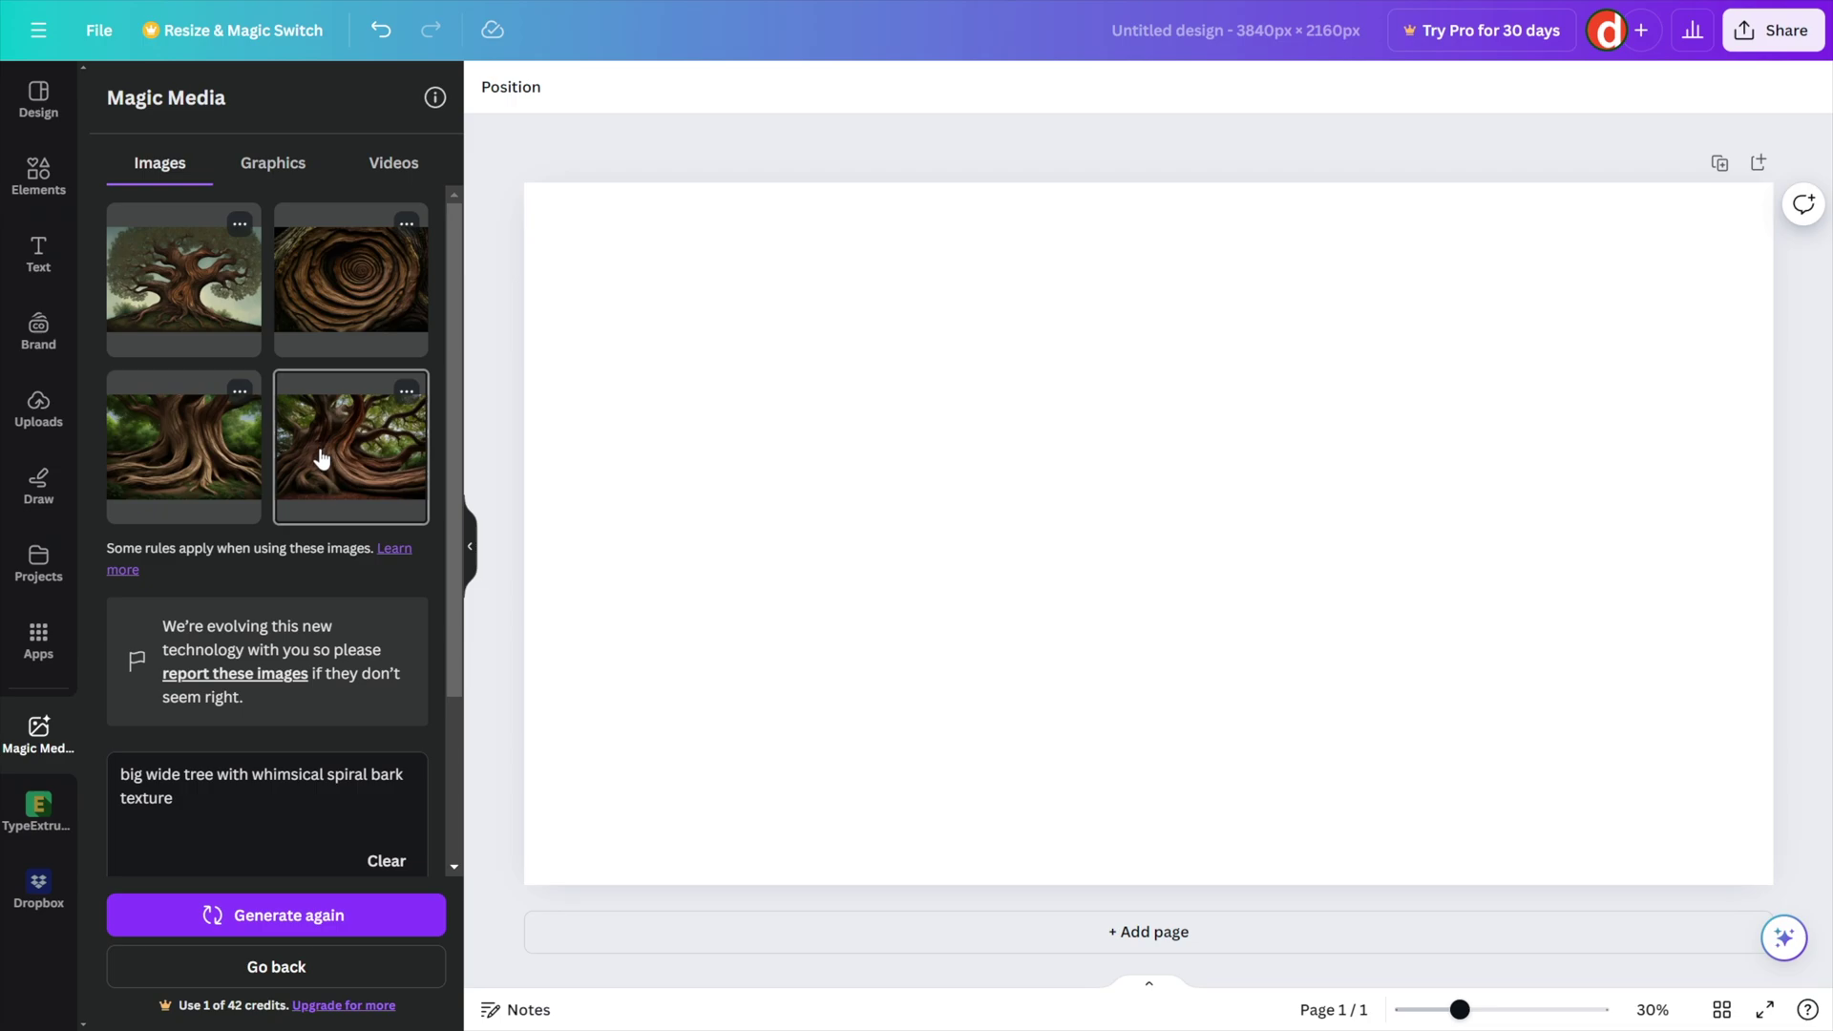
Switch to Uploads showing the stored spiral-bark trees and view the first image's options
{"action": "left_click", "coordinate": [406, 393]}
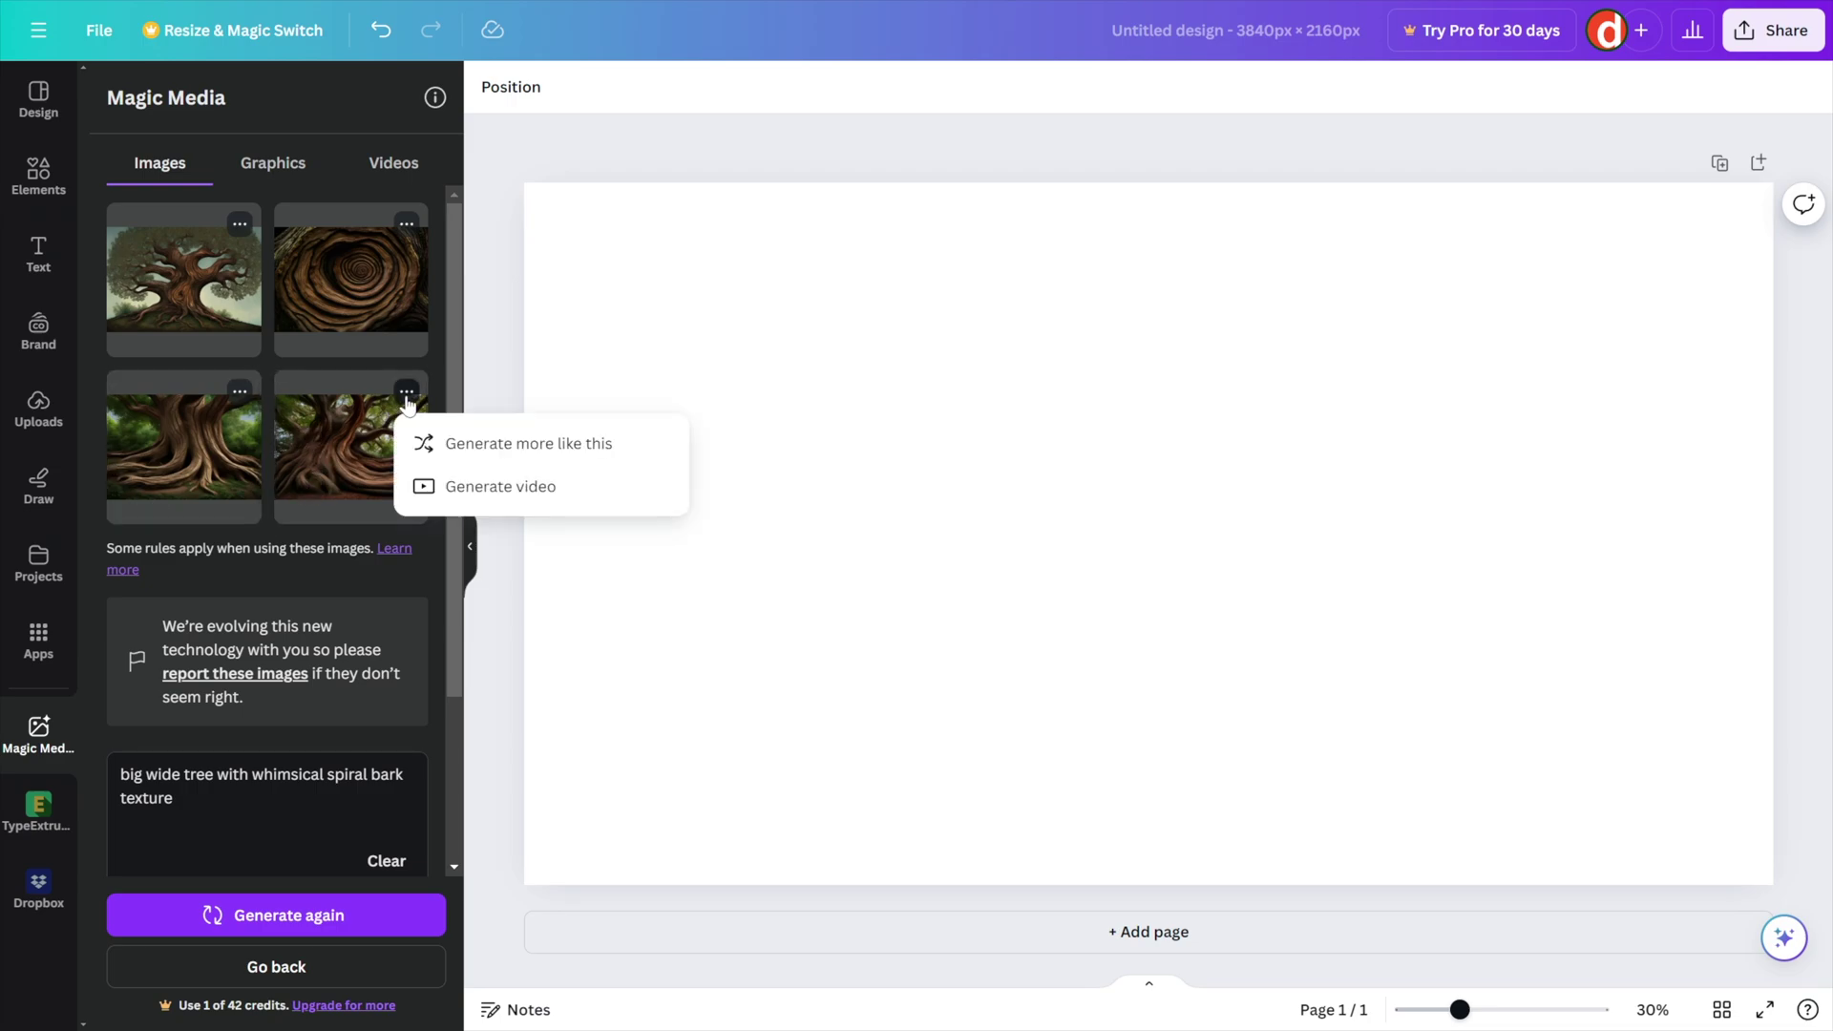
{"action": "left_click", "coordinate": [341, 364]}
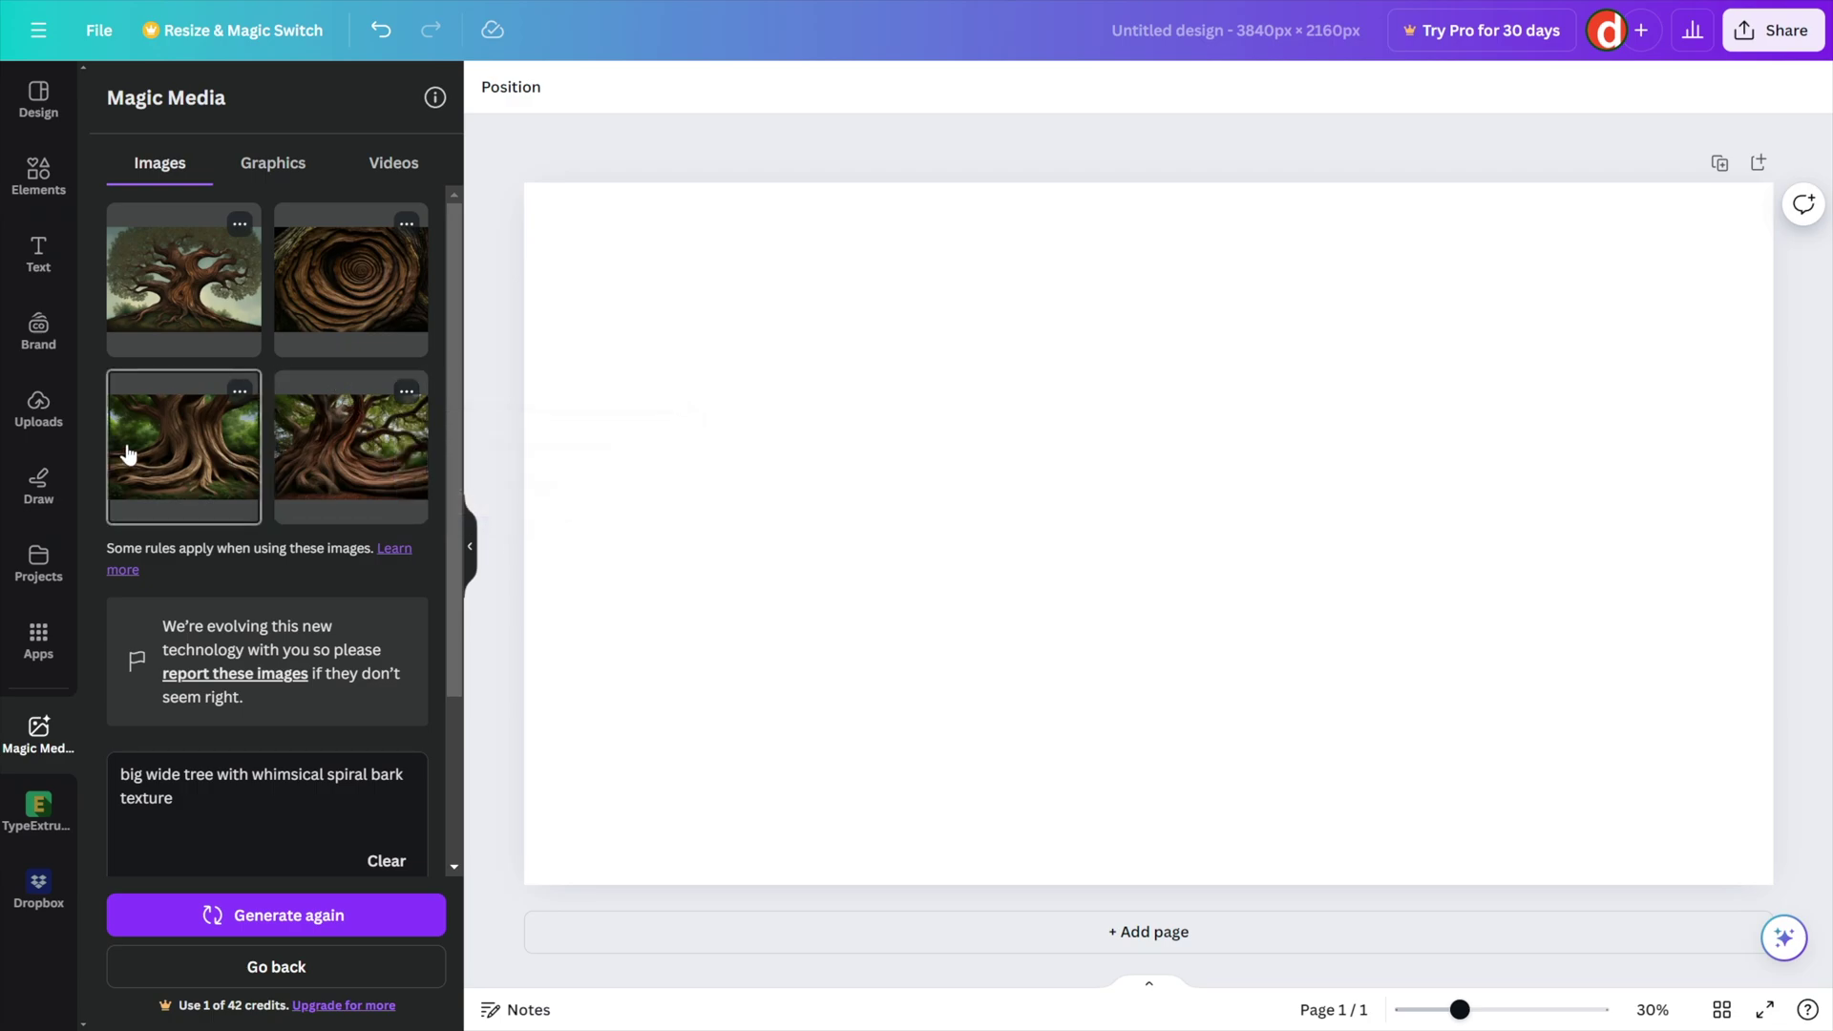
{"action": "left_click", "coordinate": [38, 407]}
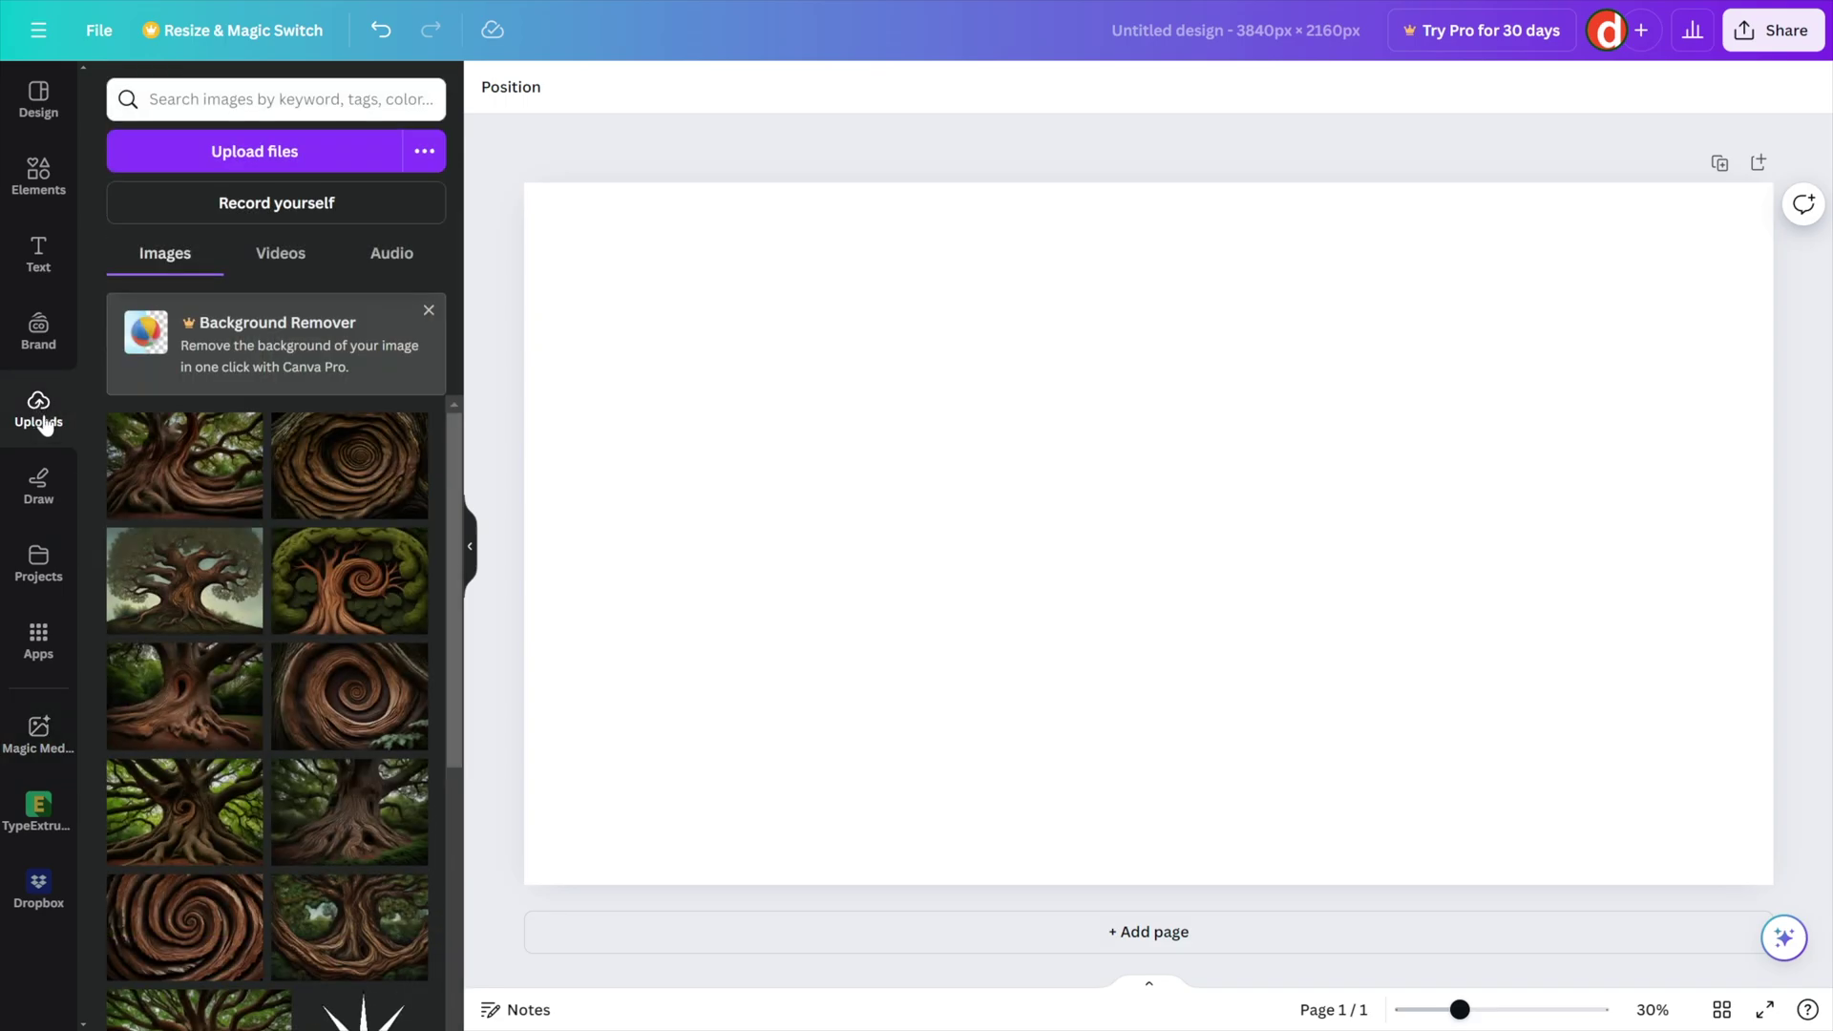
{"action": "left_click", "coordinate": [246, 435]}
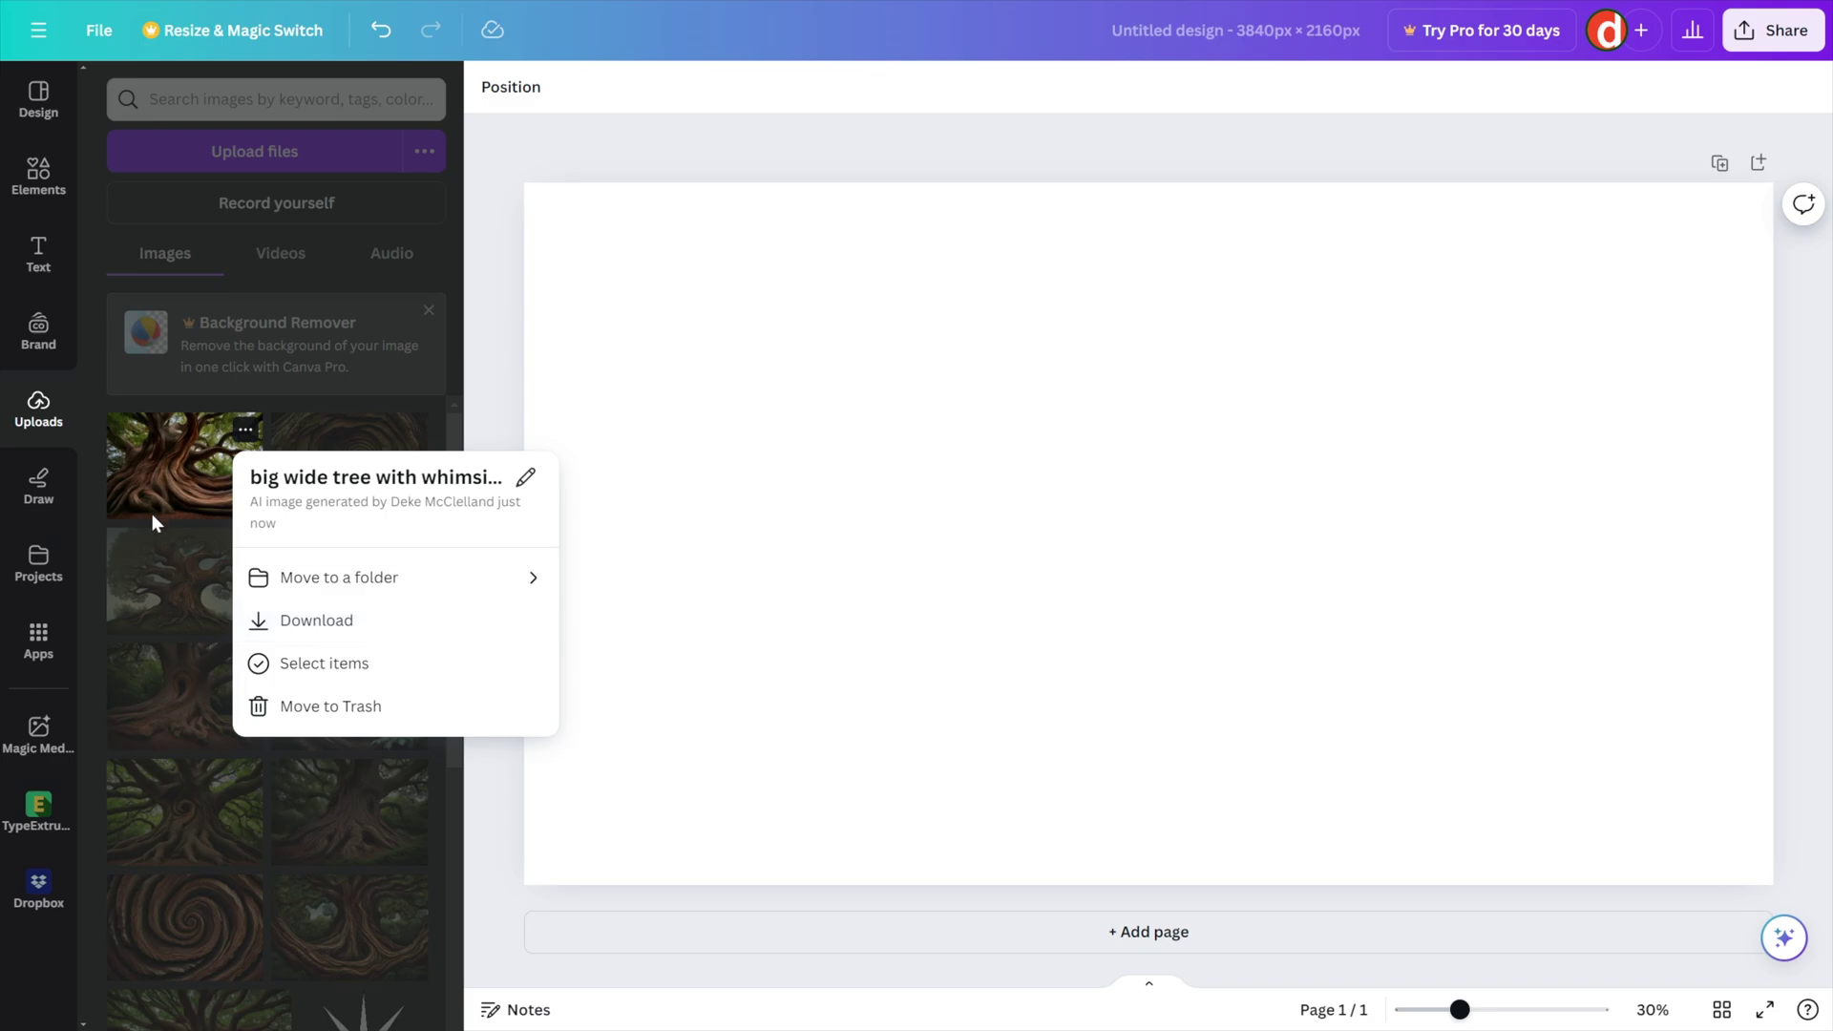
Add the first uploaded tree image and stretch it to fill the 3840 × 2160 page
{"action": "left_click", "coordinate": [157, 485]}
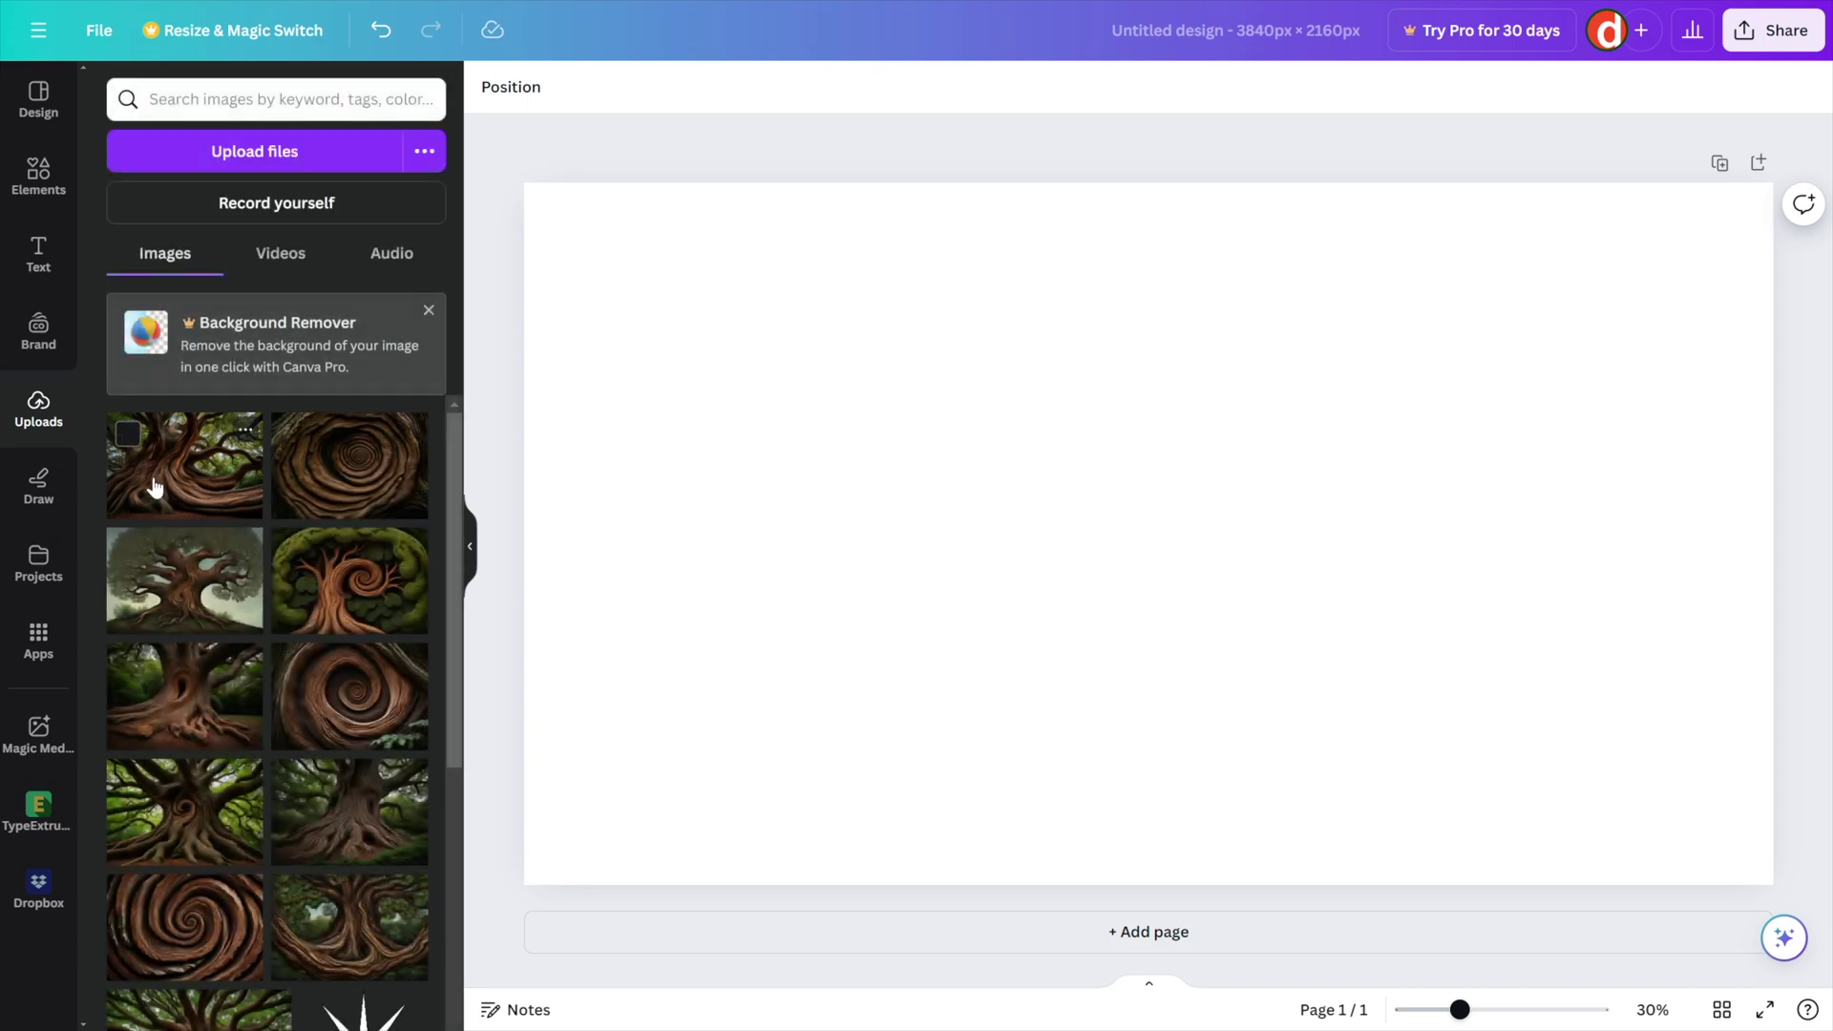
{"action": "left_click", "coordinate": [157, 485]}
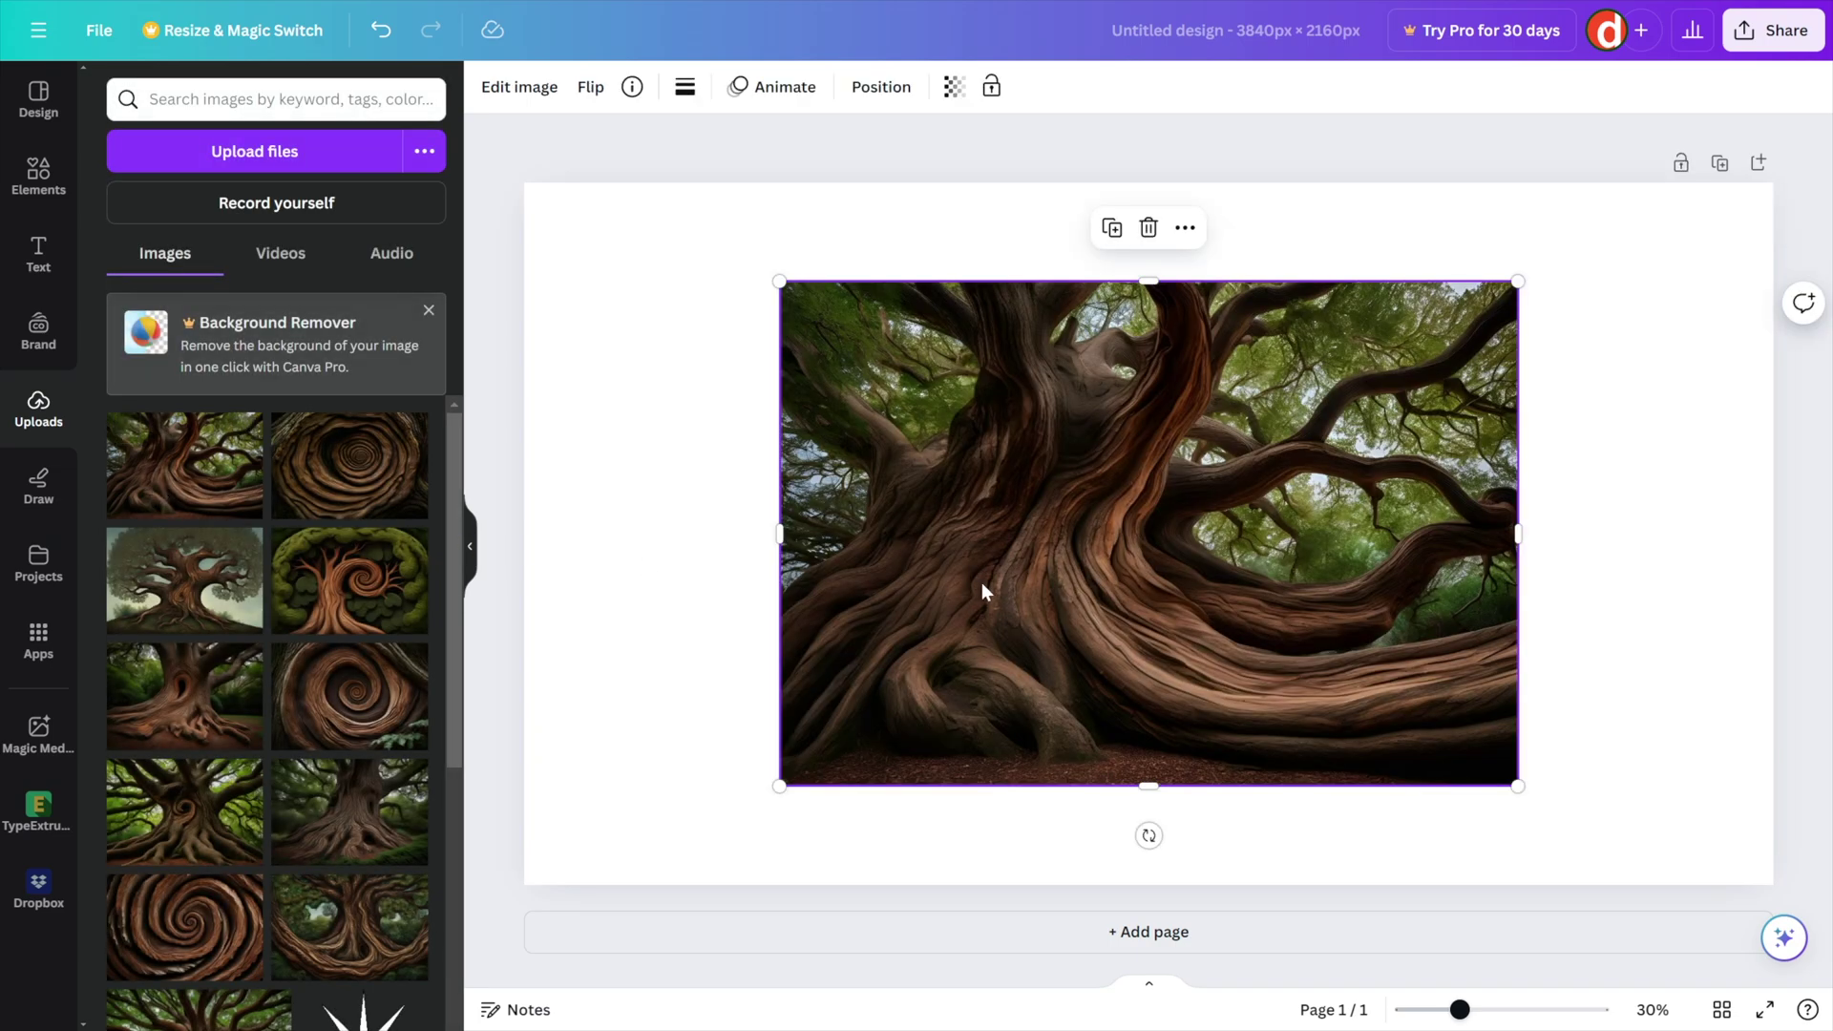
{"action": "left_click_drag", "start_coordinate": [983, 589], "coordinate": [728, 492]}
{"action": "left_click_drag", "start_coordinate": [1262, 687], "coordinate": [1567, 862]}
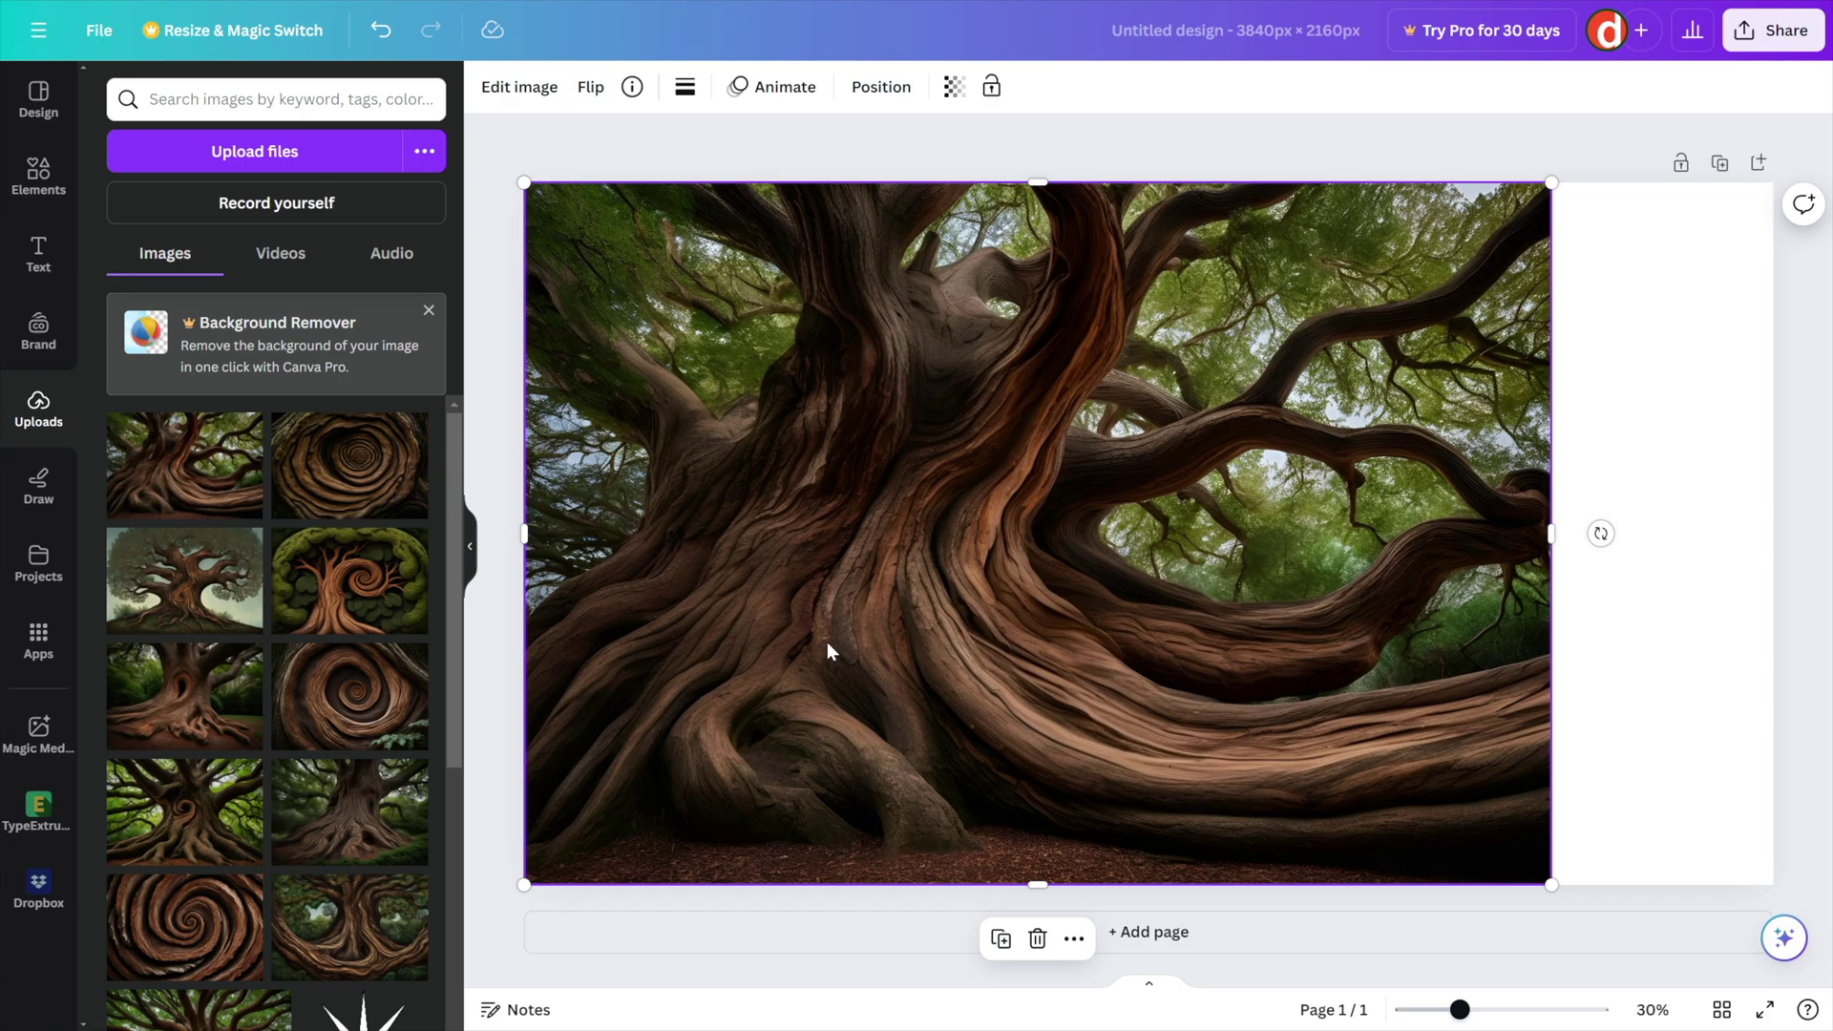
{"action": "left_click_drag", "start_coordinate": [1551, 533], "coordinate": [1771, 533]}
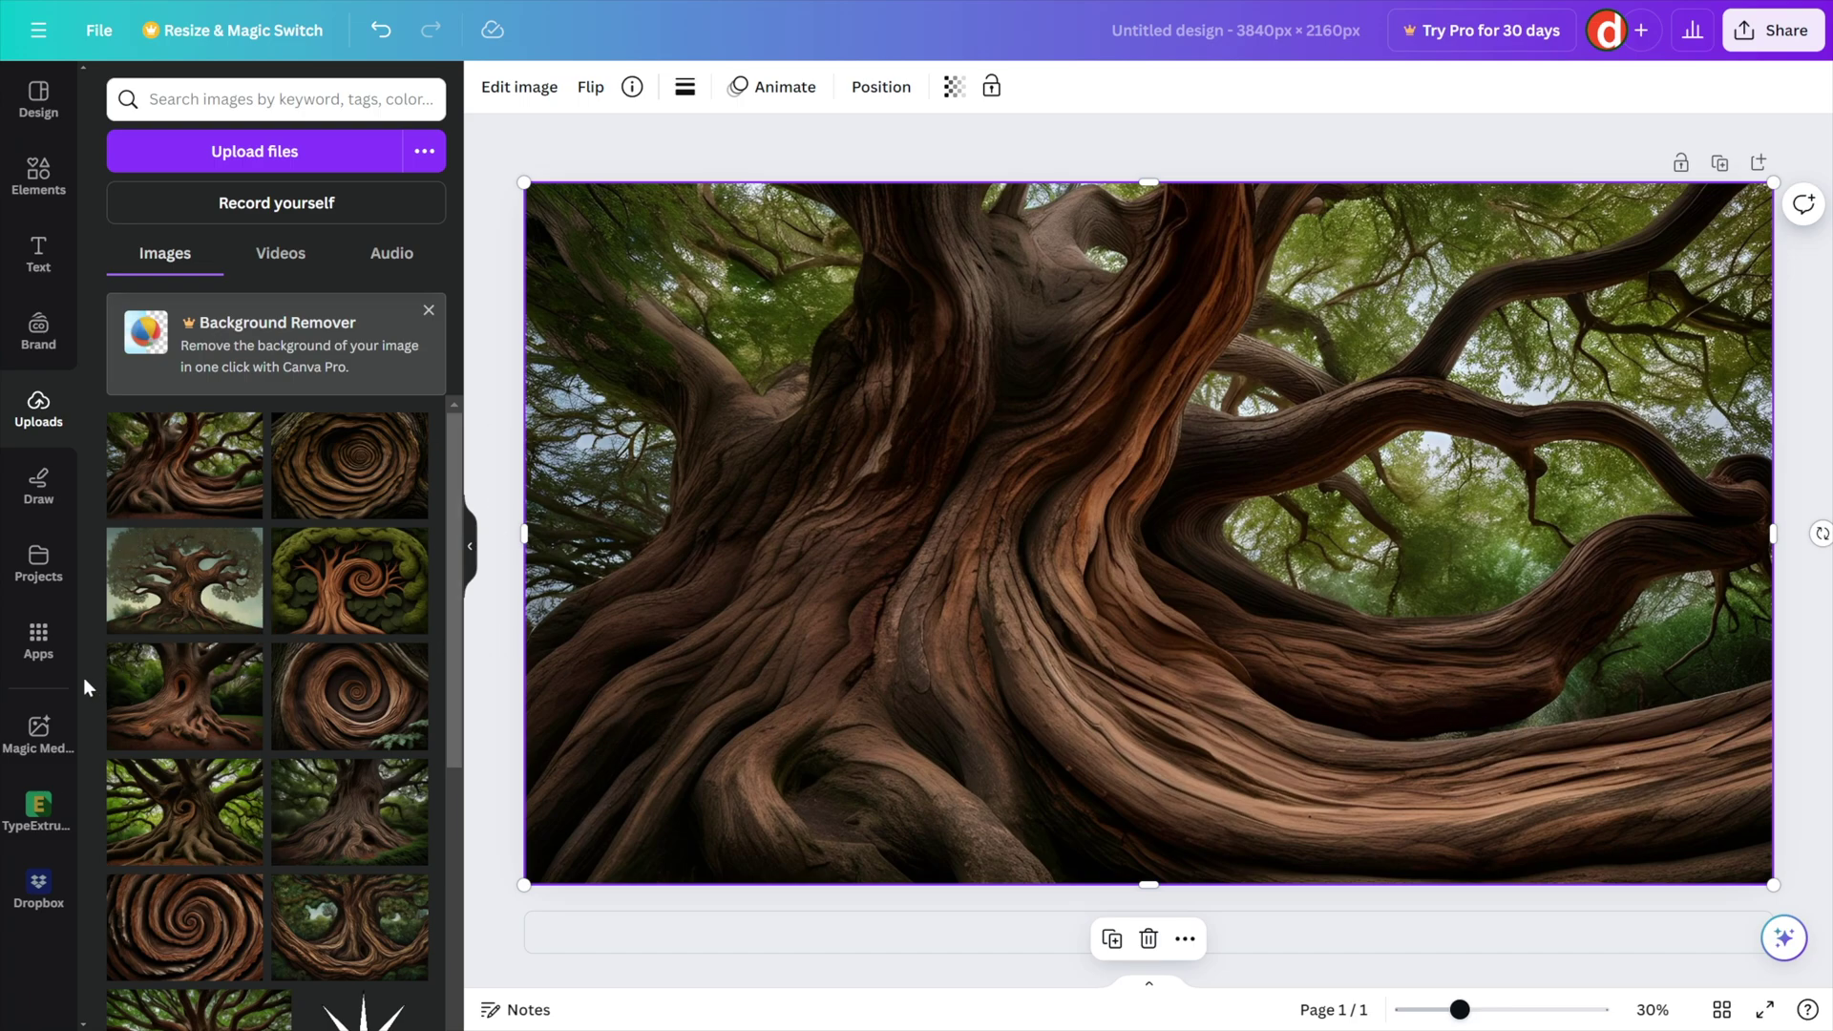
Show the Apps panel listing Text Maker and TypeExtrude
{"action": "left_click", "coordinate": [38, 638]}
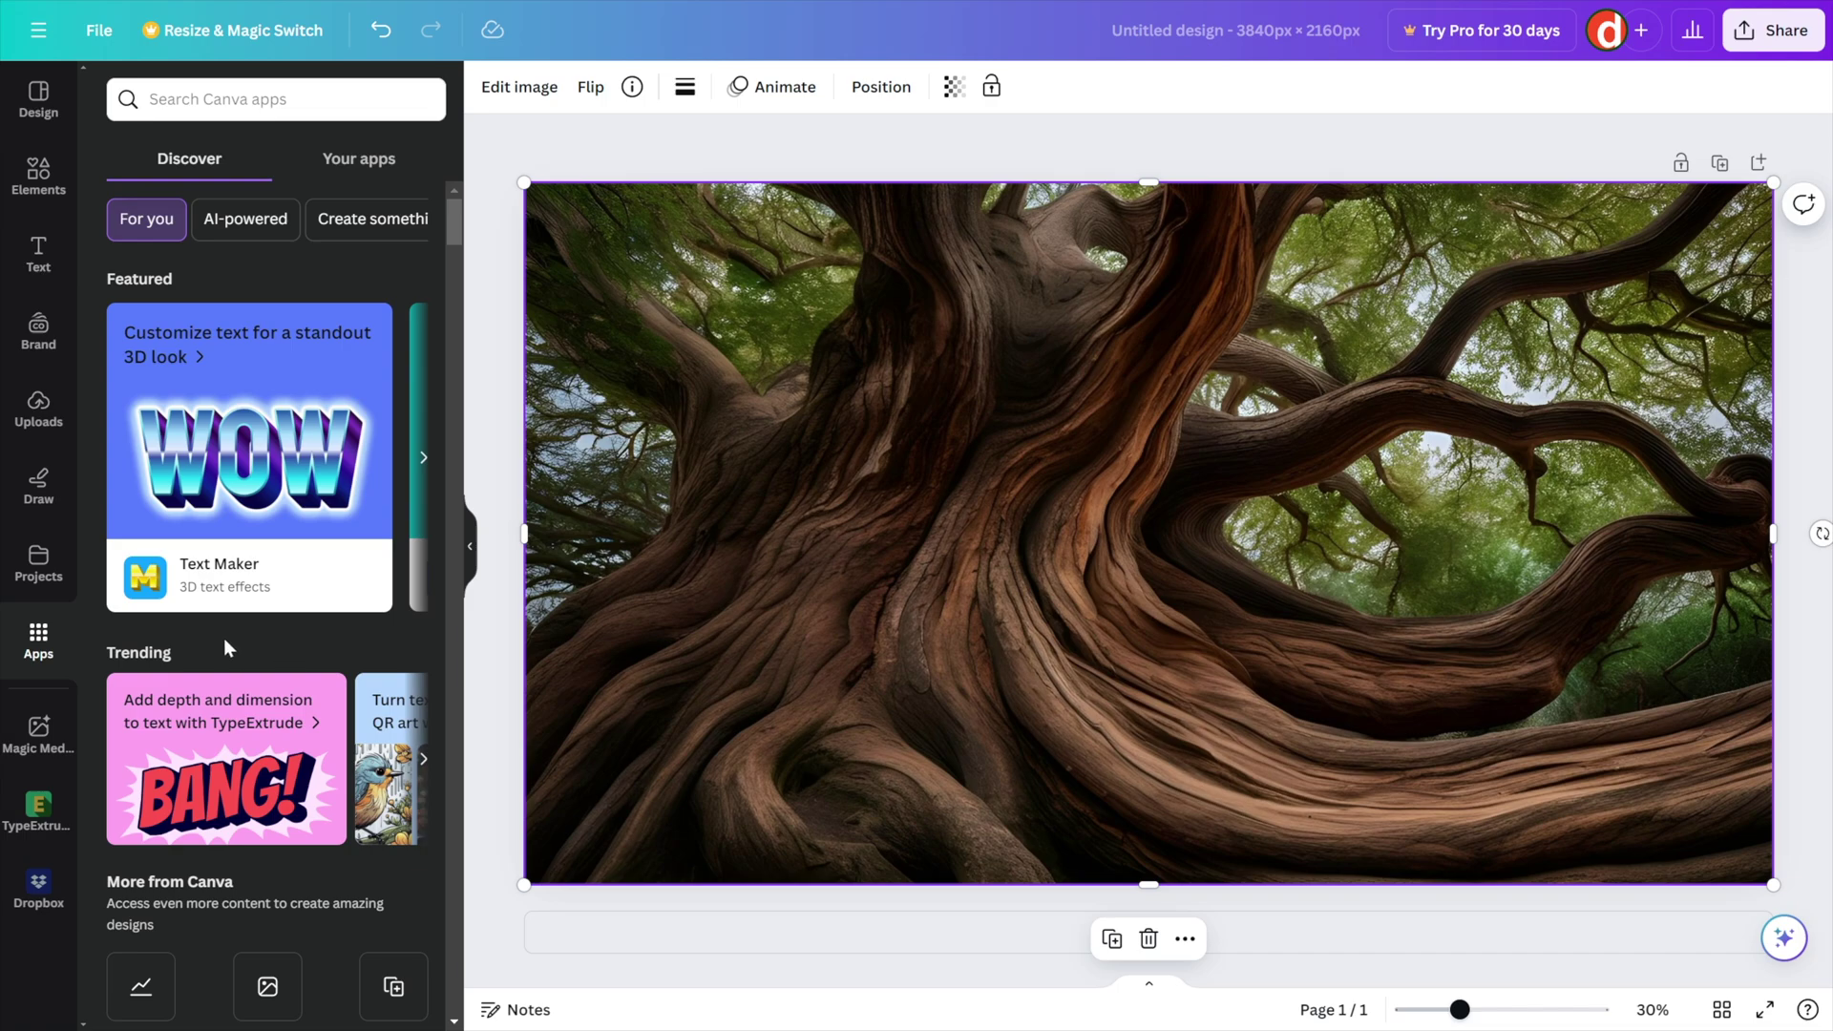
In TypeExtrude, replace 'Today' with 'The Refuge' and add the extruded text
{"action": "left_click", "coordinate": [34, 808]}
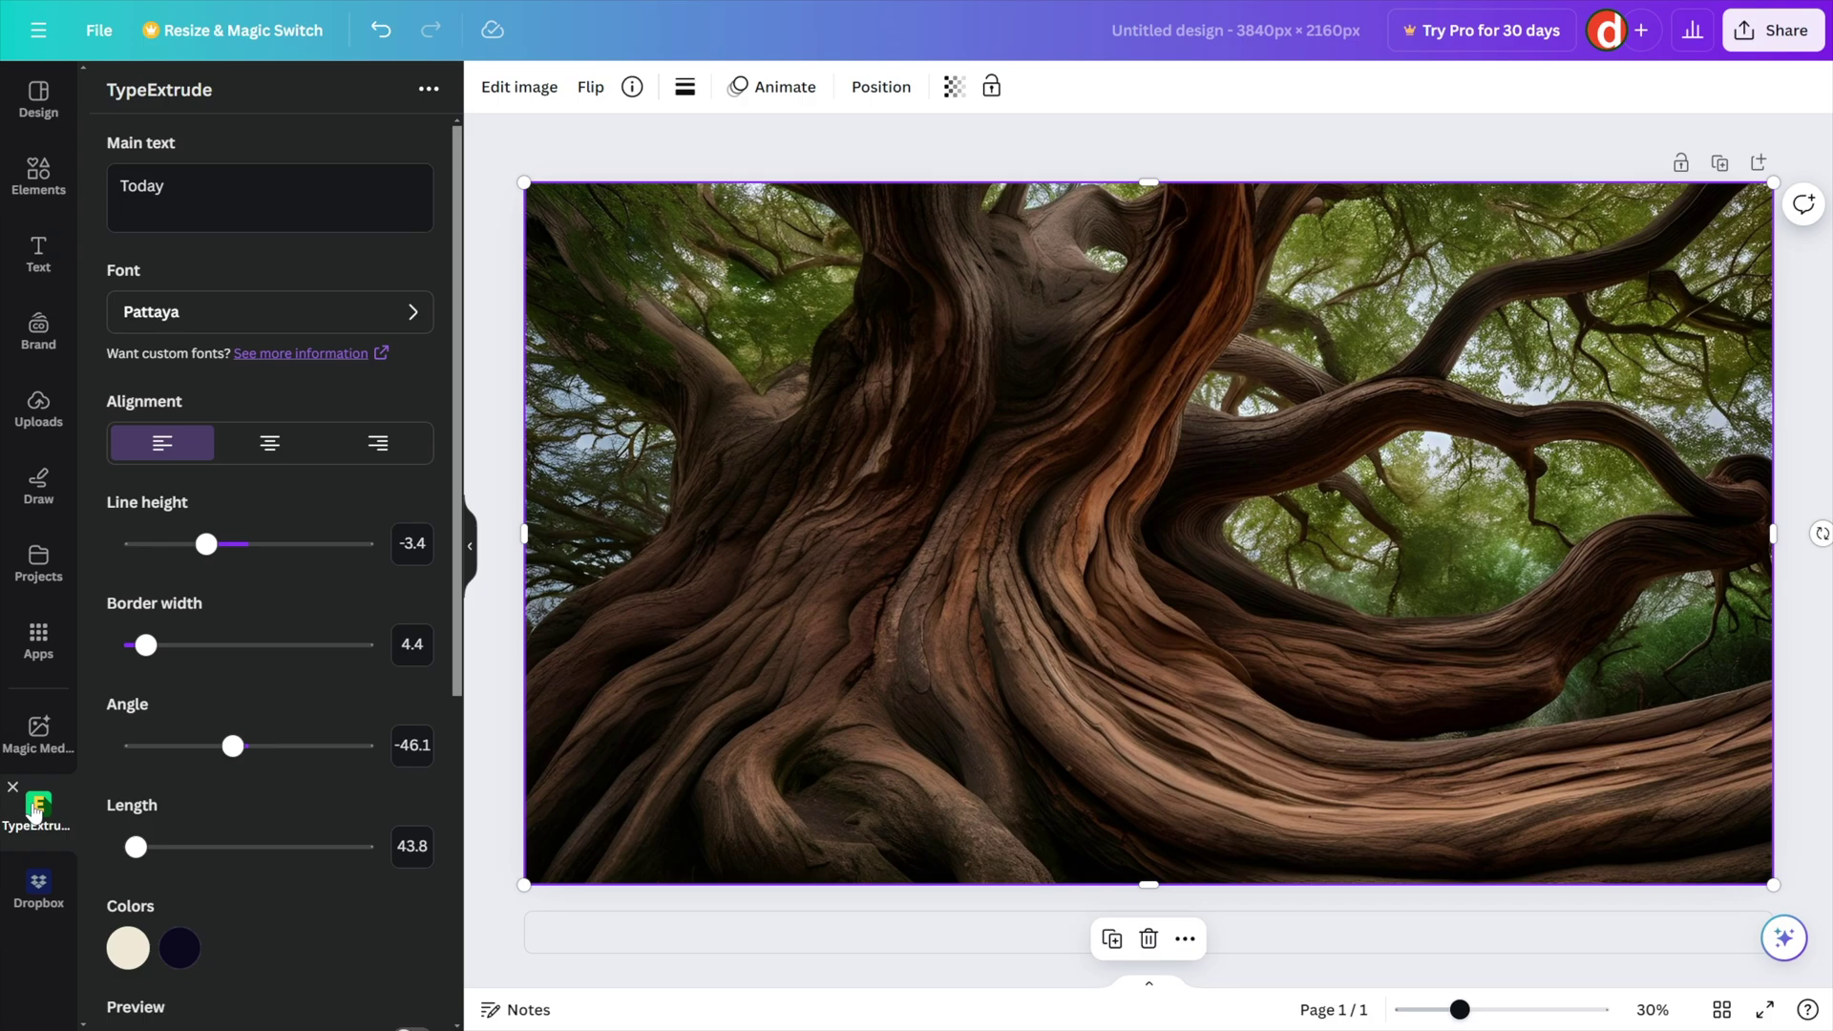
{"action": "left_click", "coordinate": [239, 195]}
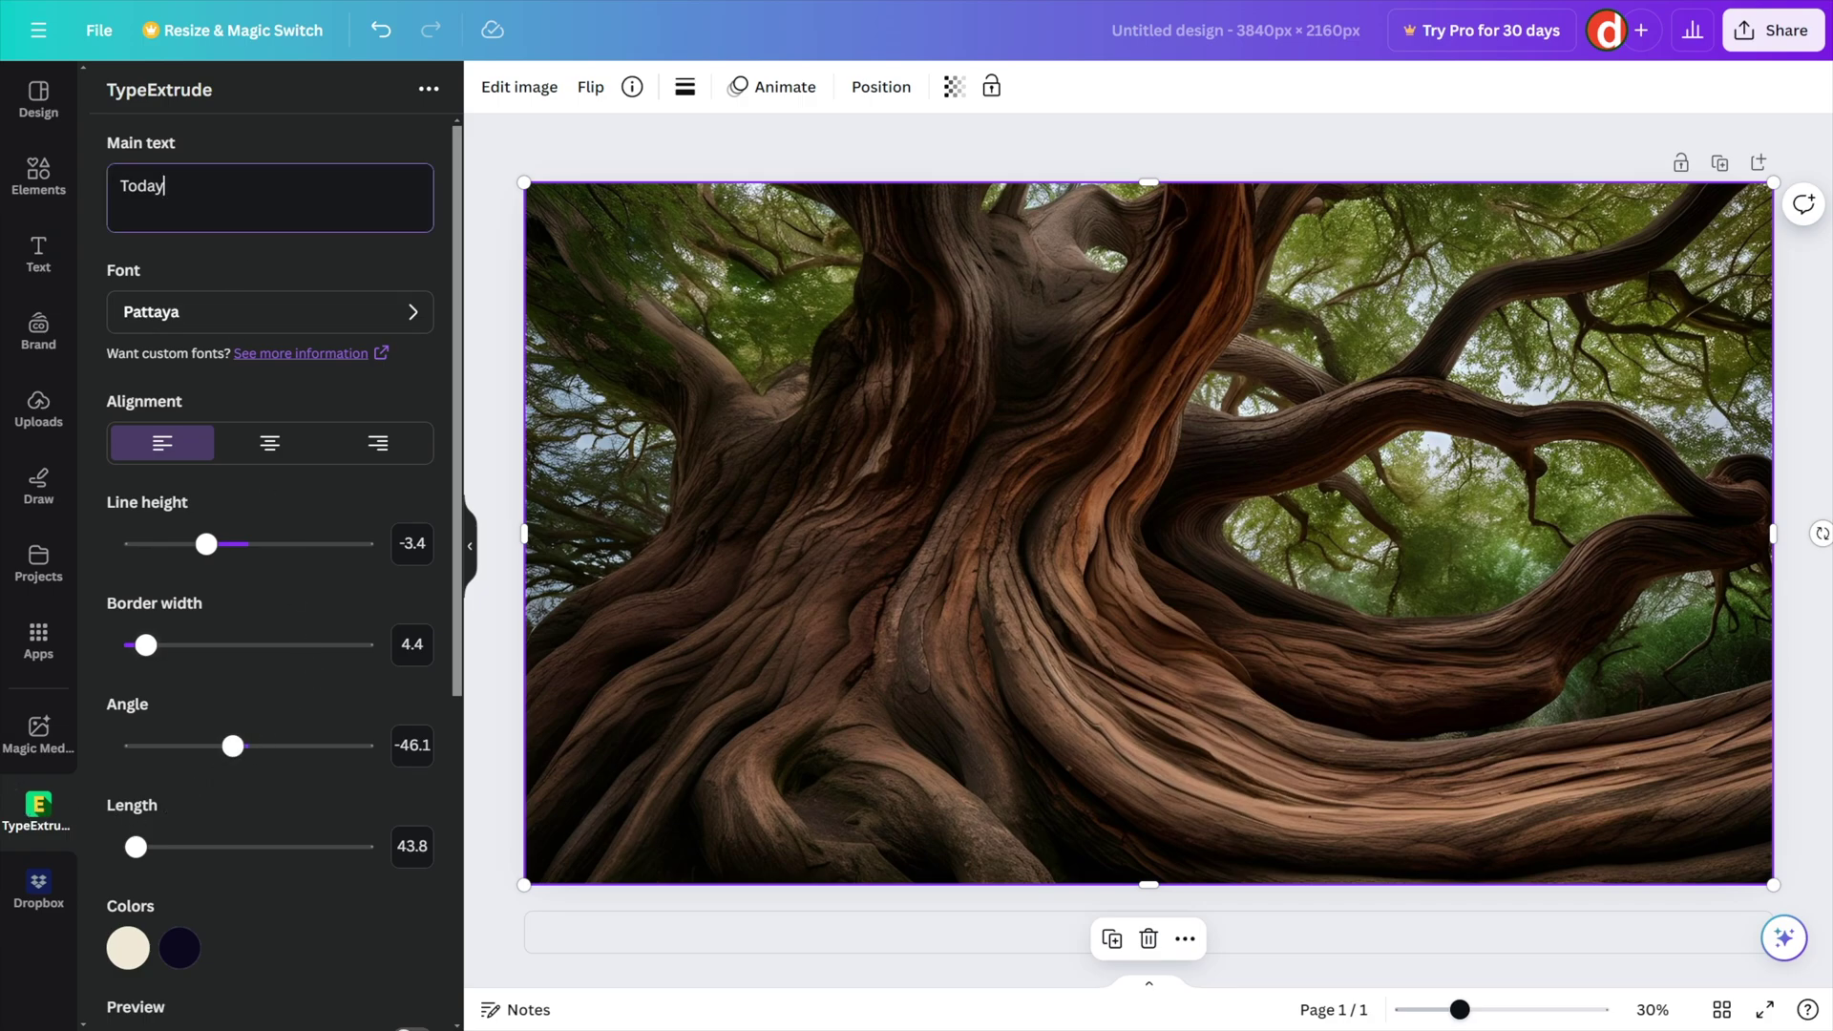
{"action": "left_click_drag", "start_coordinate": [166, 187], "coordinate": [104, 168]}
{"action": "type", "text": "The Refuge"}
{"action": "left_click_drag", "start_coordinate": [456, 630], "coordinate": [477, 958]}
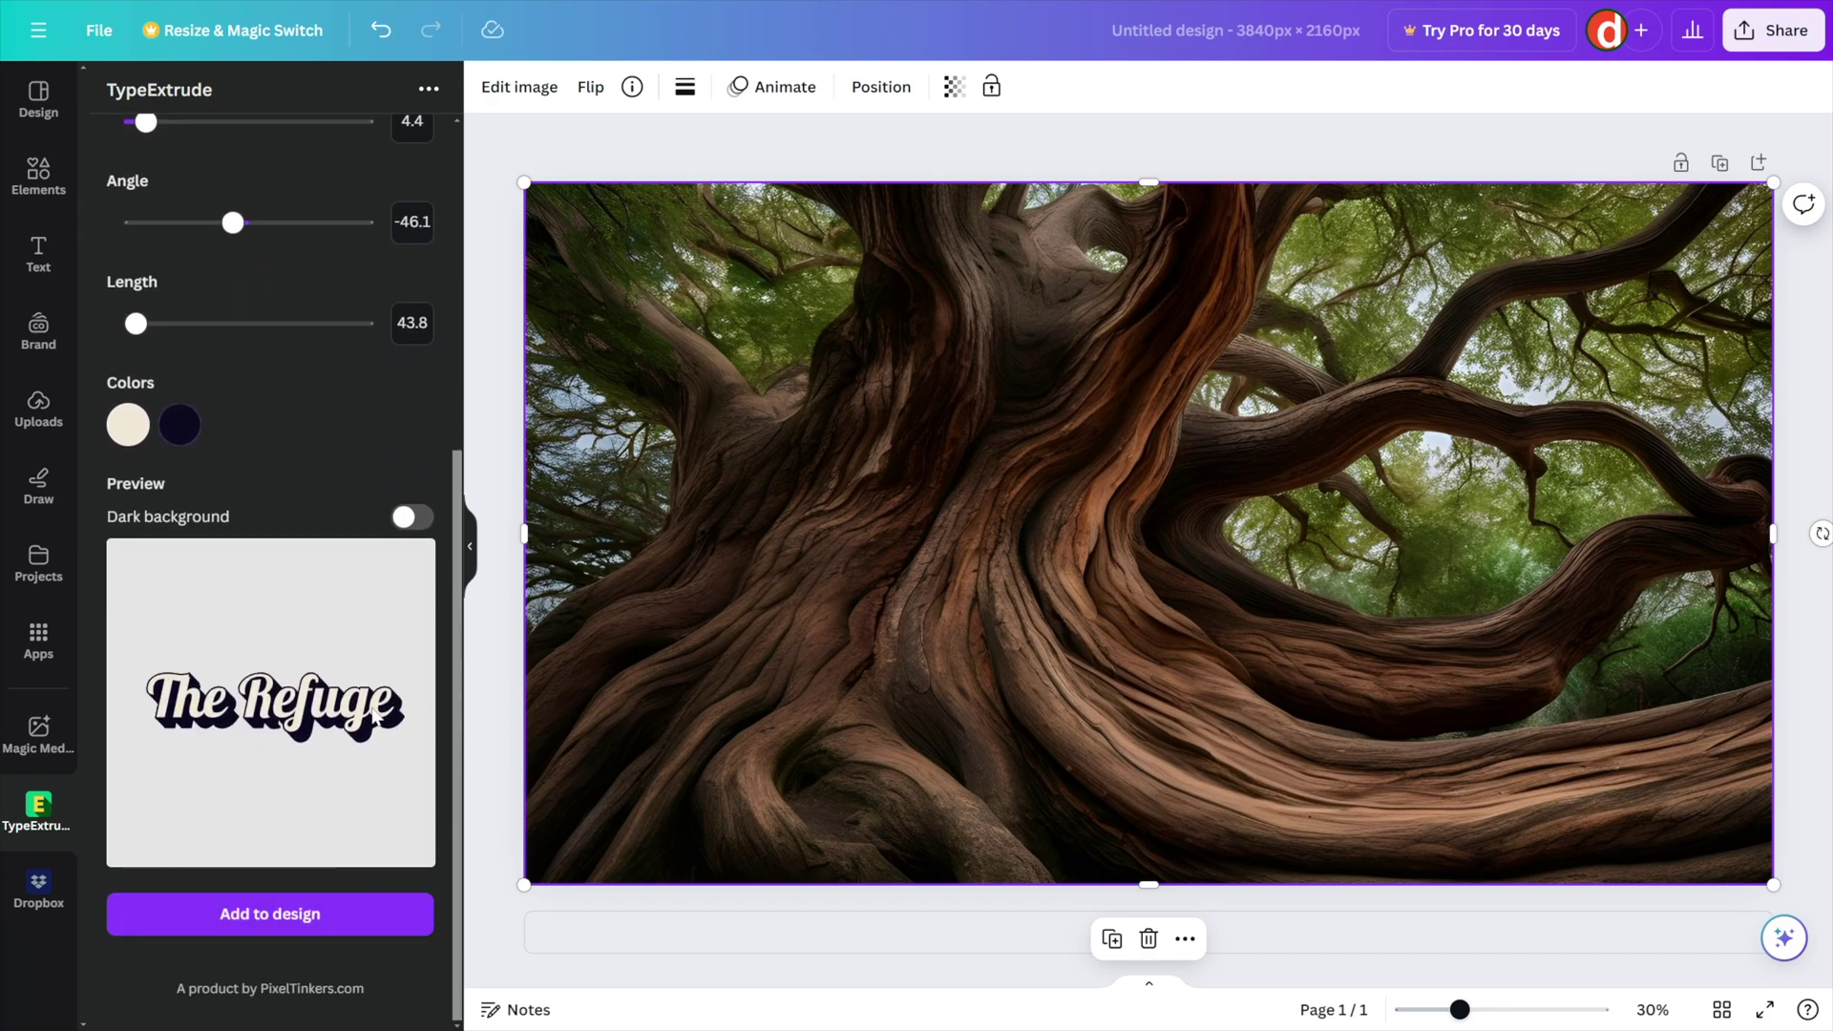
{"action": "left_click", "coordinate": [328, 922]}
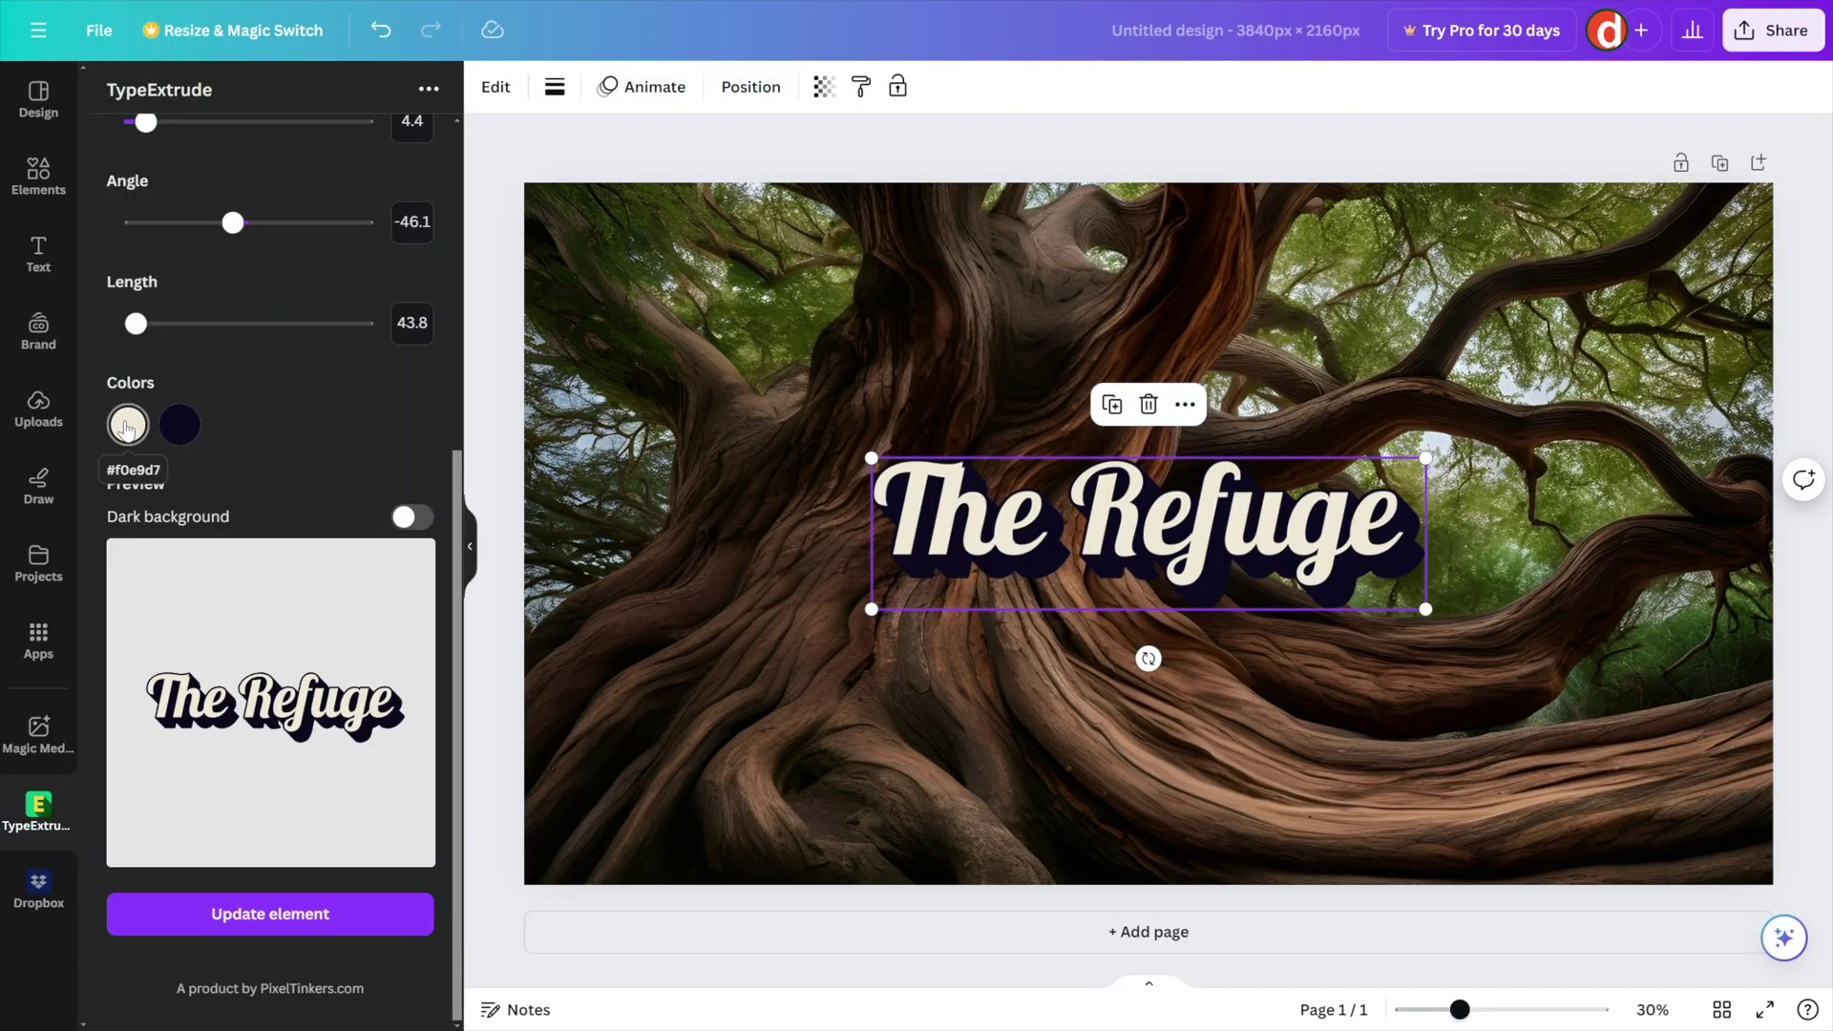
Try a few face shades, then set the title's face colour to brown #996B3D
{"action": "left_click", "coordinate": [127, 428]}
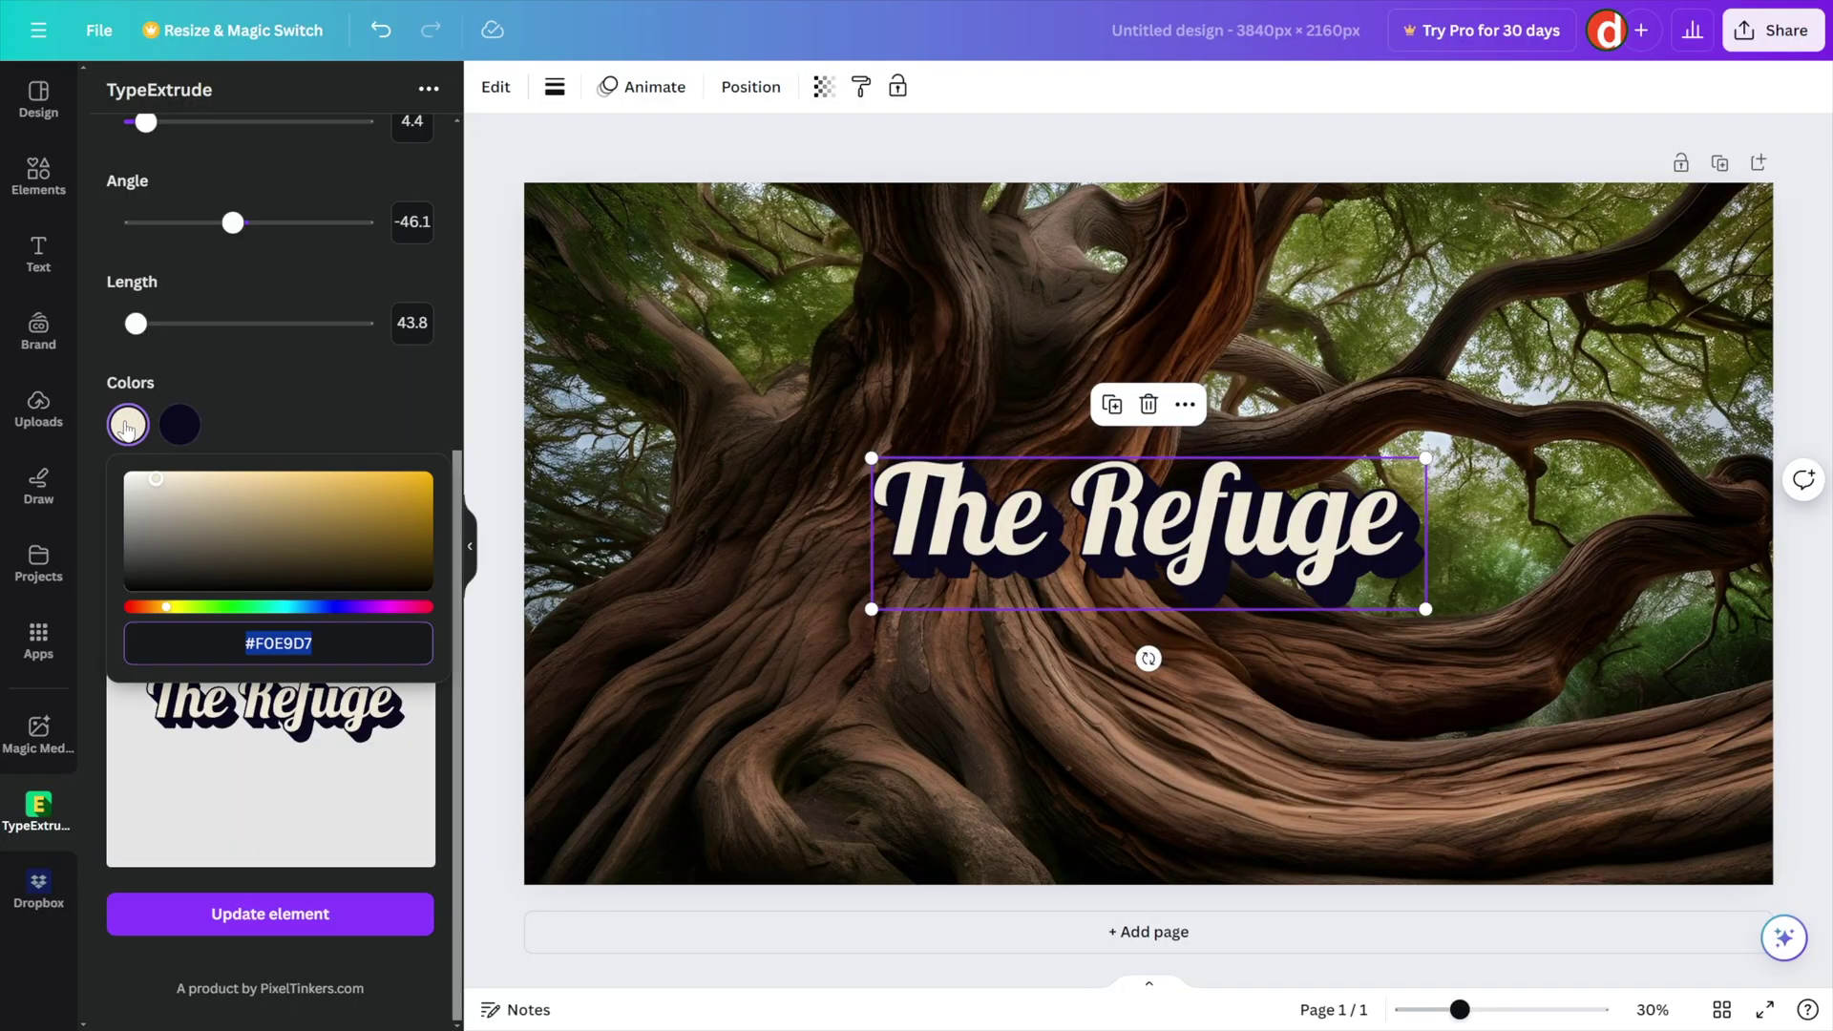
{"action": "left_click", "coordinate": [283, 538]}
{"action": "left_click", "coordinate": [314, 546]}
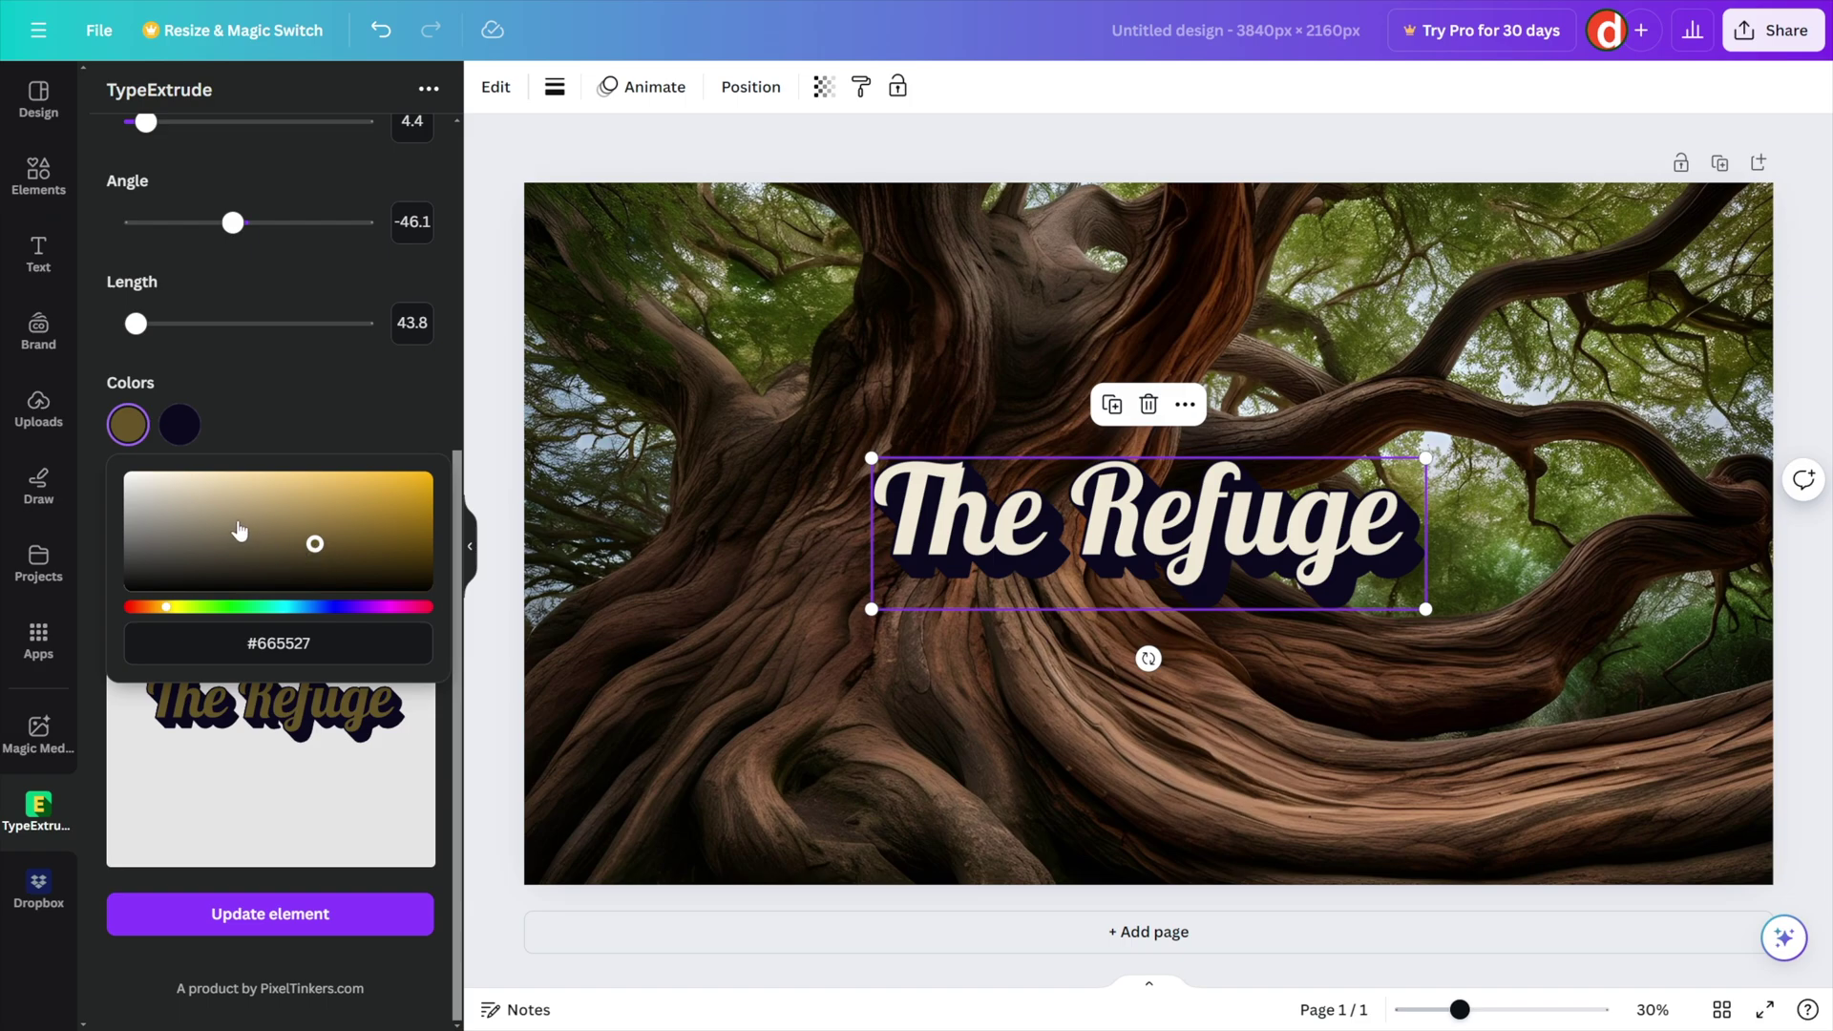
{"action": "left_click", "coordinate": [296, 521]}
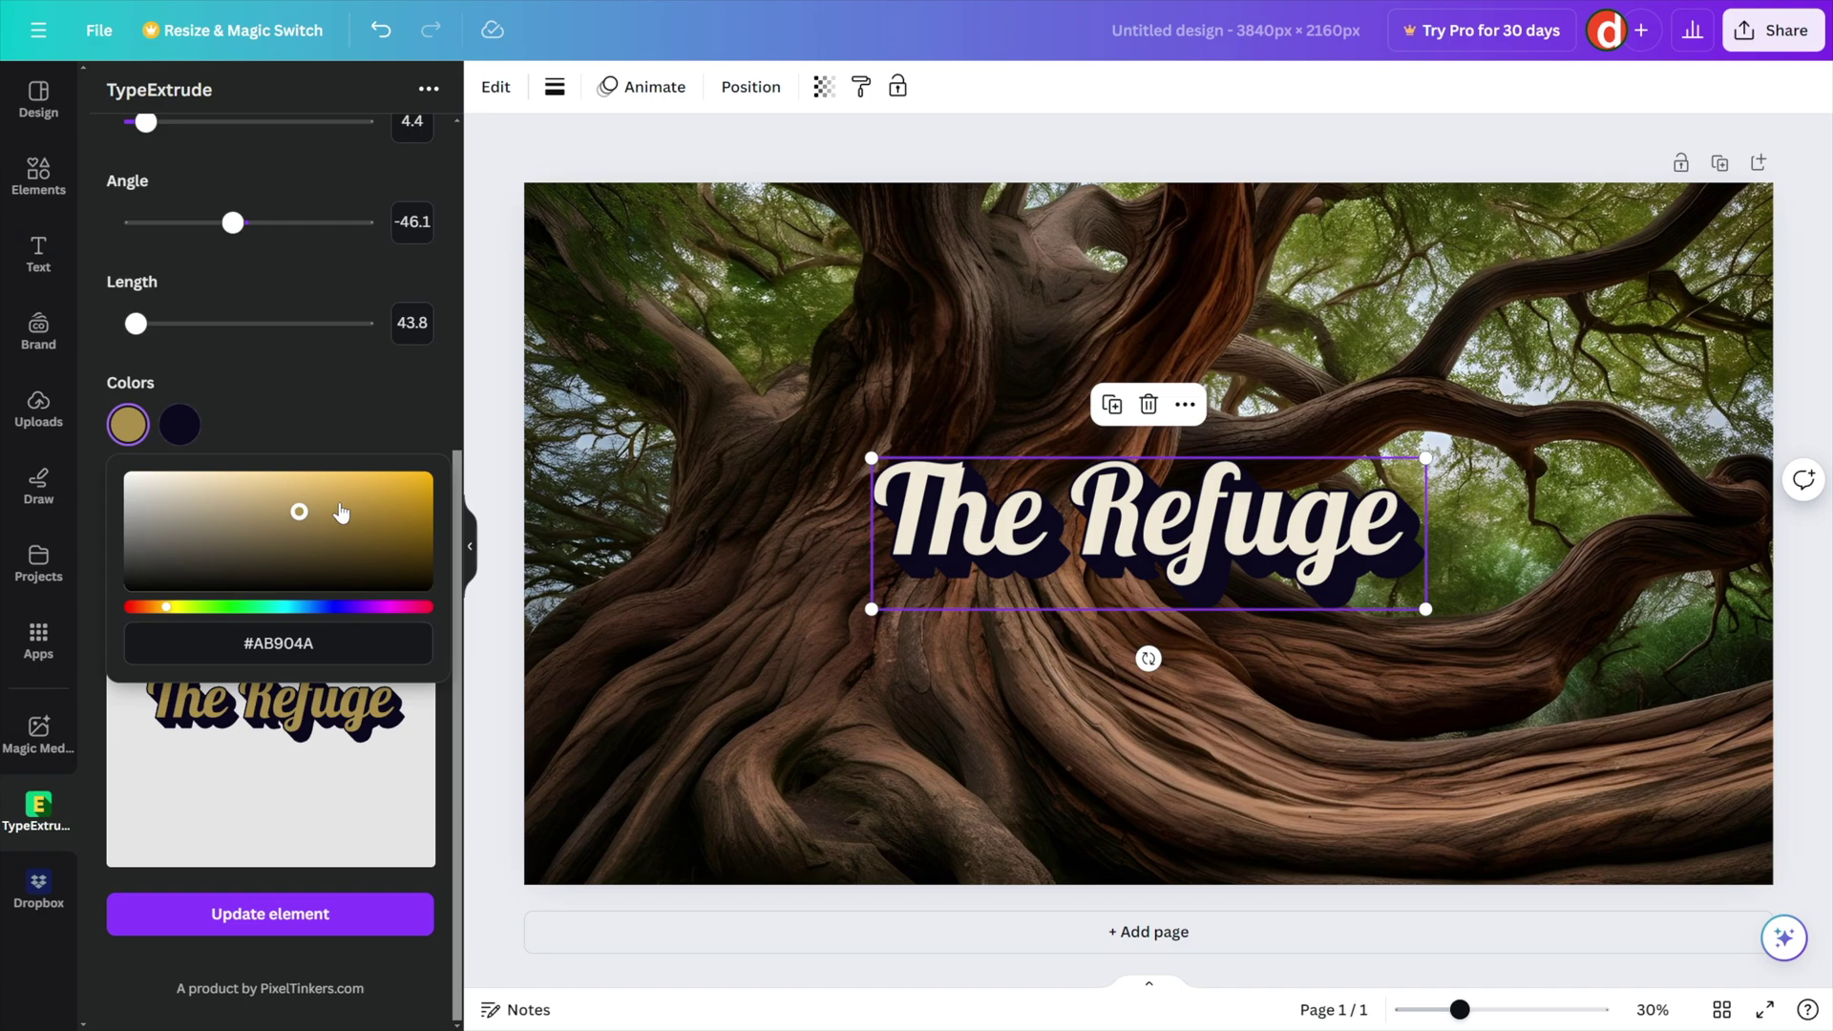
{"action": "left_click", "coordinate": [317, 635]}
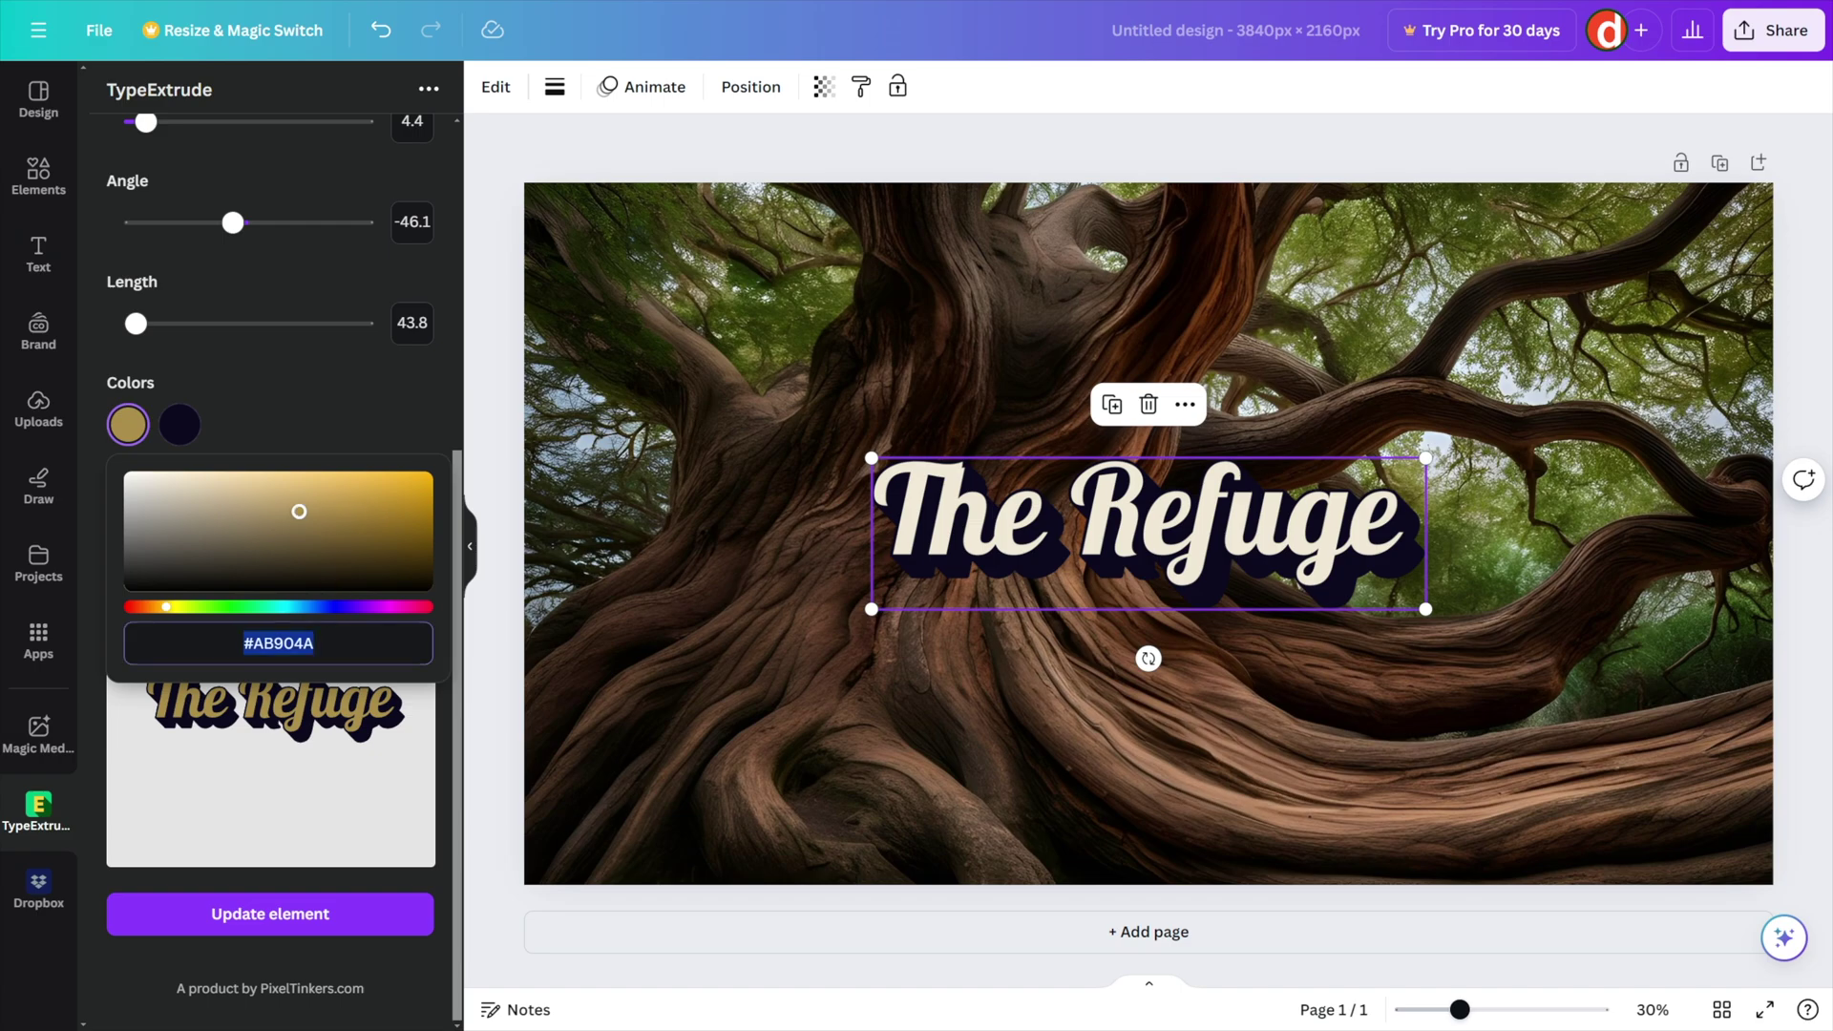
{"action": "type", "text": "#99"}
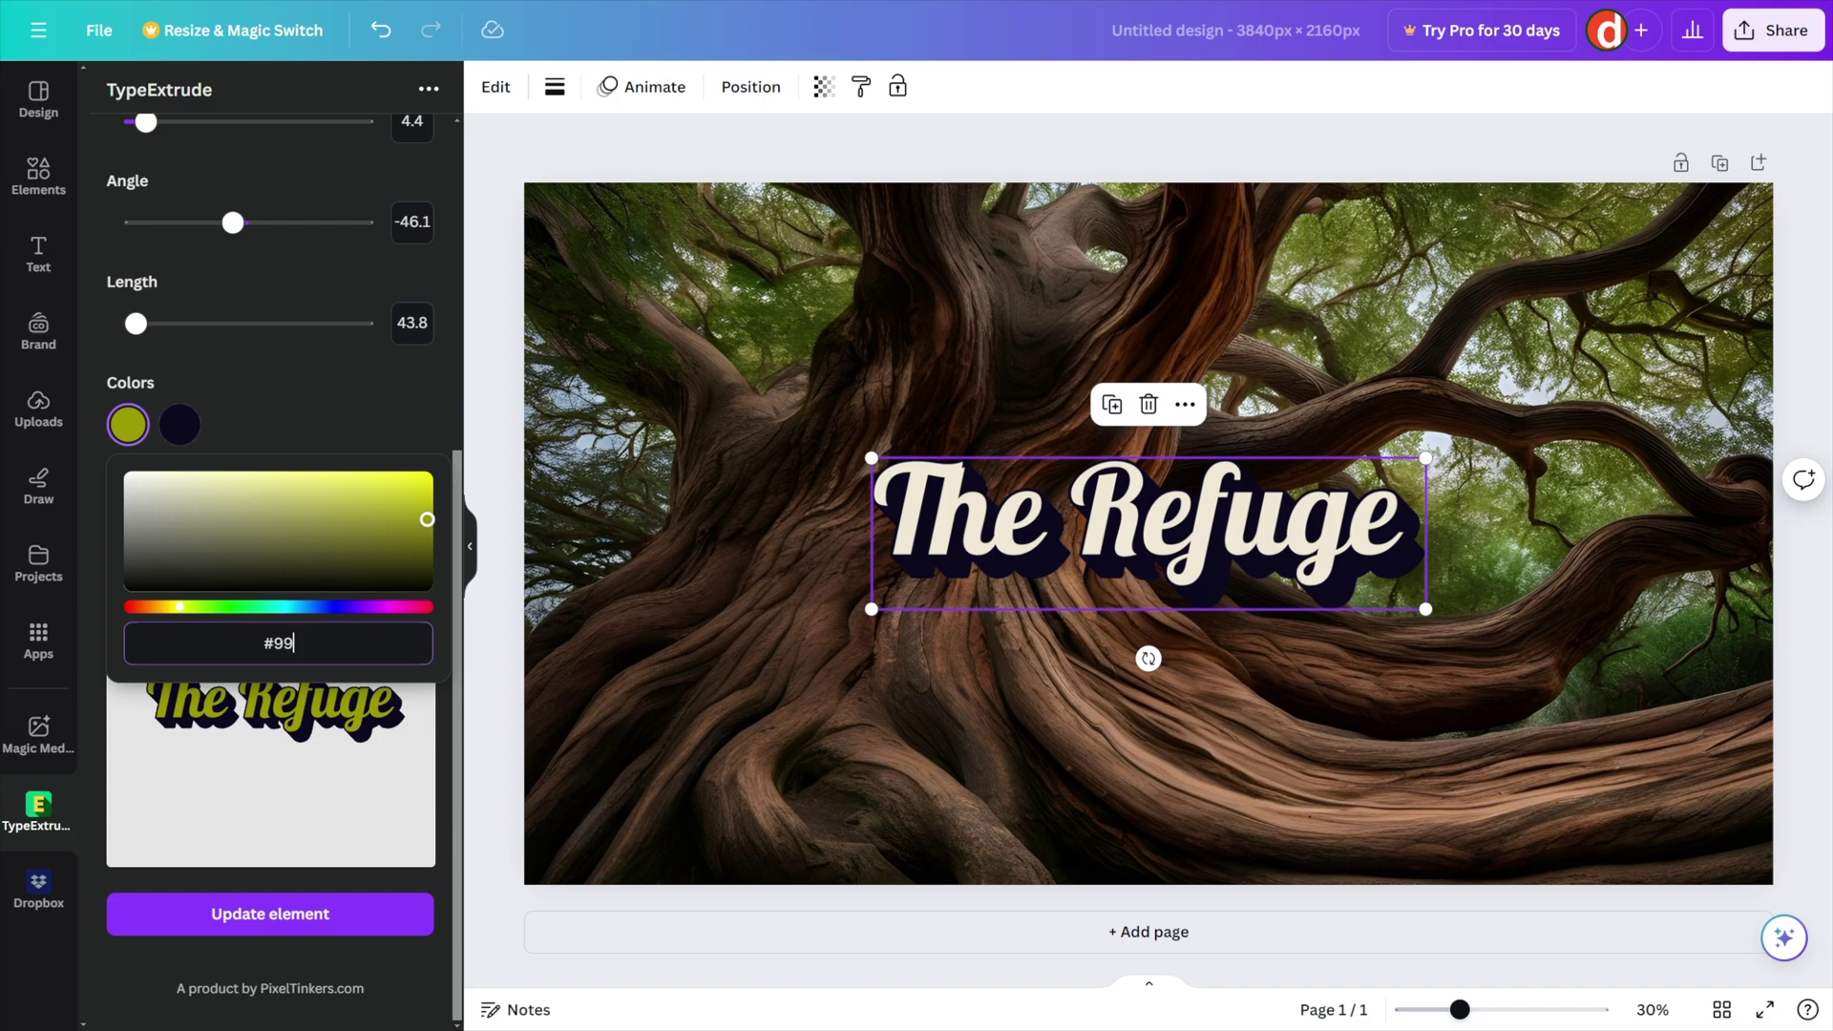
{"action": "type", "text": "6B3"}
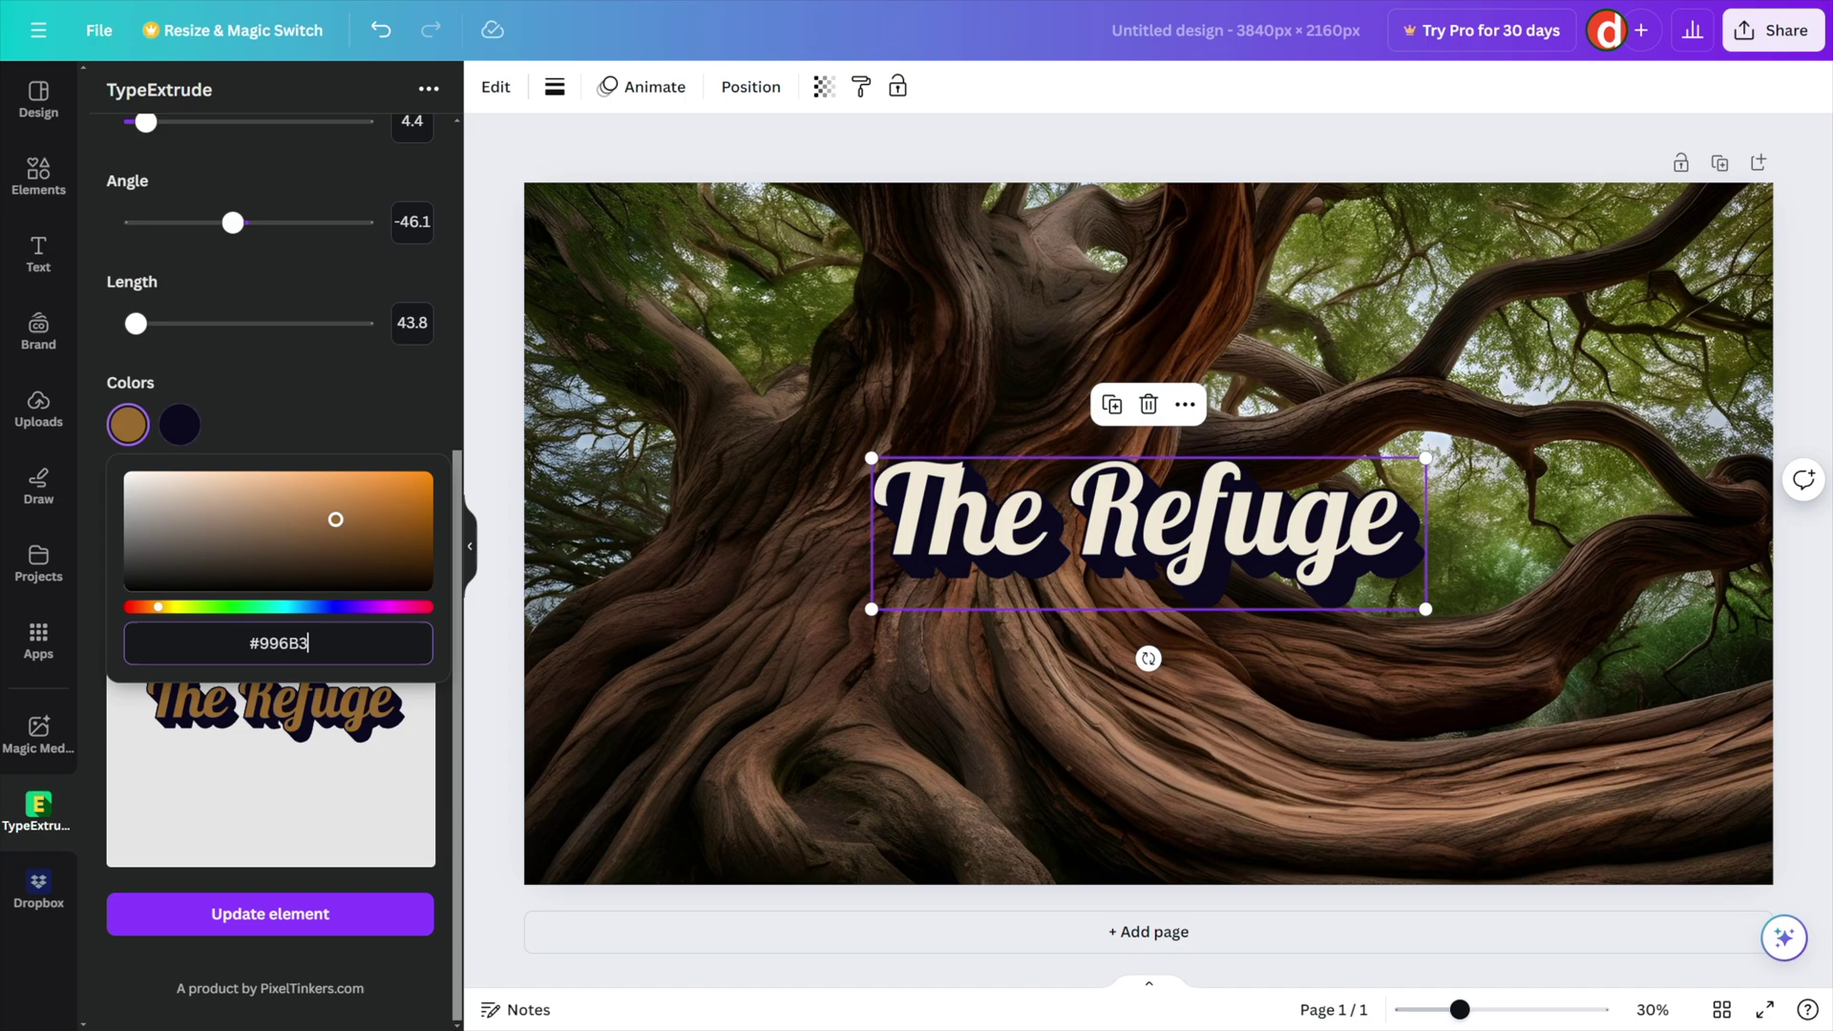
{"action": "type", "text": "D"}
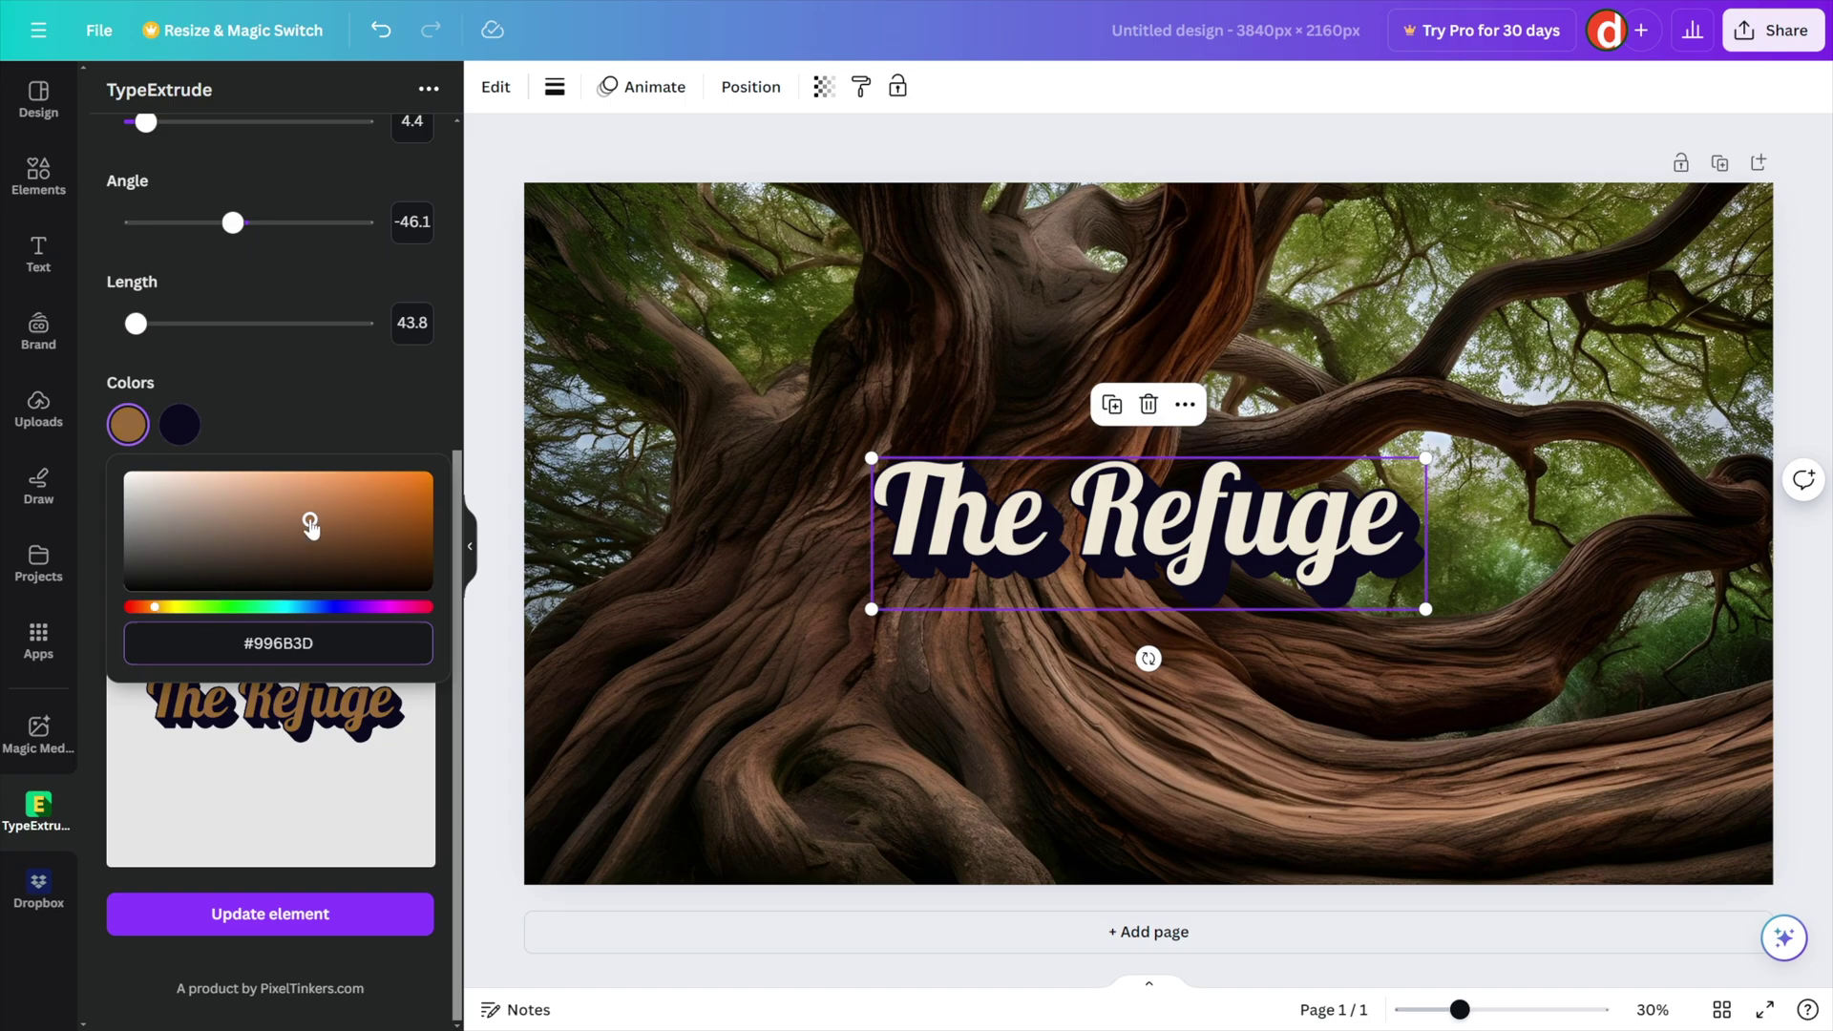
{"action": "left_click", "coordinate": [178, 428]}
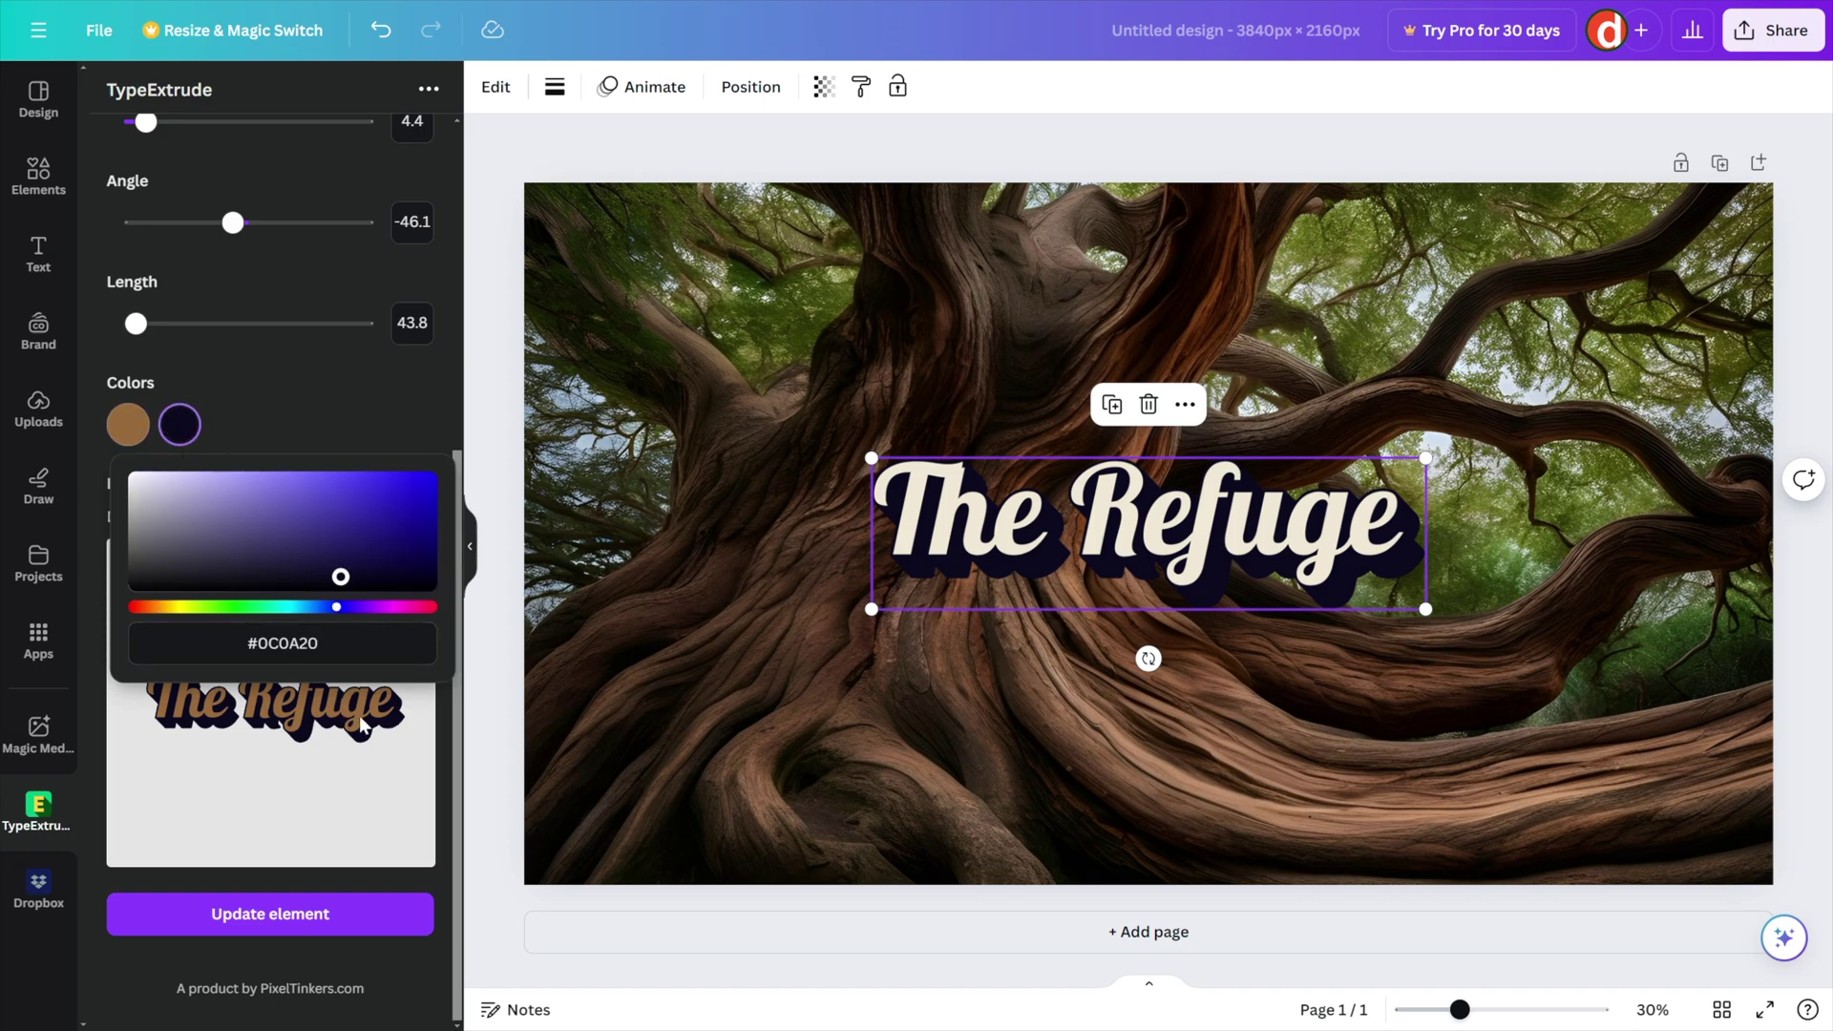
Set the extrusion colour to dark brown #1A0D00 and update the title on the page
{"action": "left_click", "coordinate": [286, 643]}
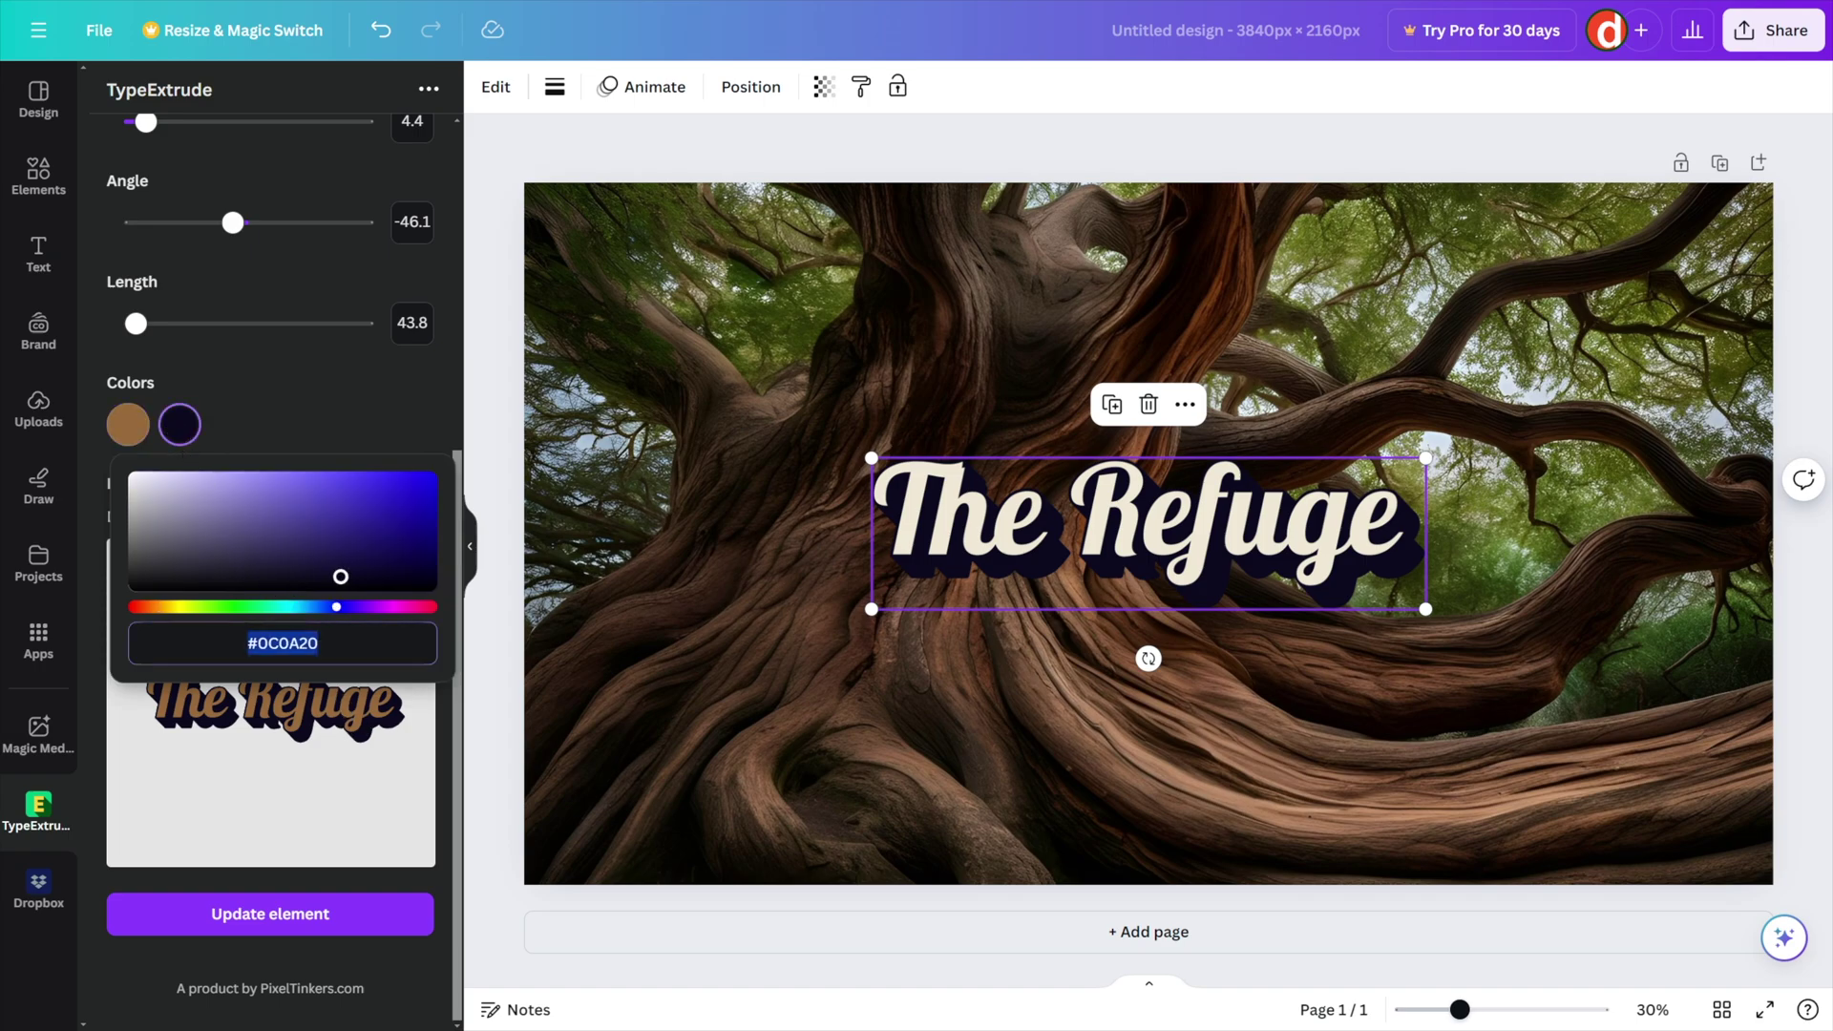
{"action": "type", "text": "996"}
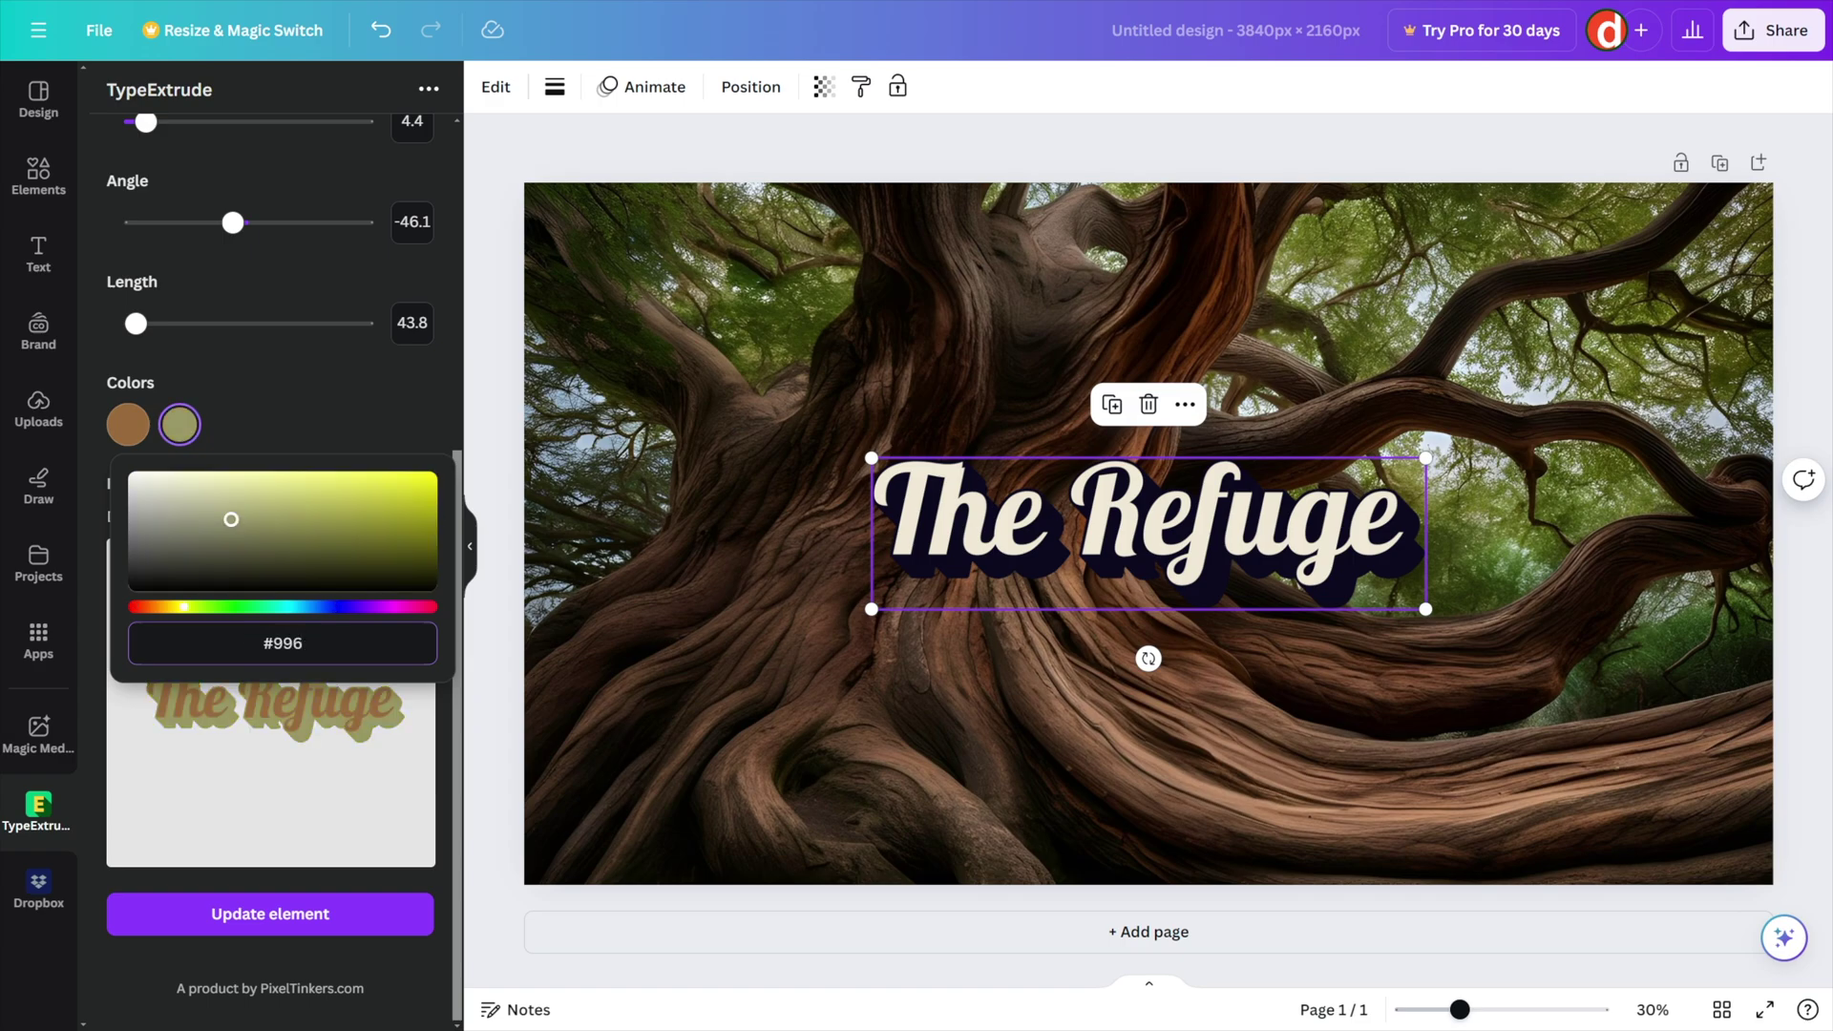
{"action": "key", "text": "BackSpace"}
{"action": "key", "text": "BackSpace"}
{"action": "key", "text": "BackSpace"}
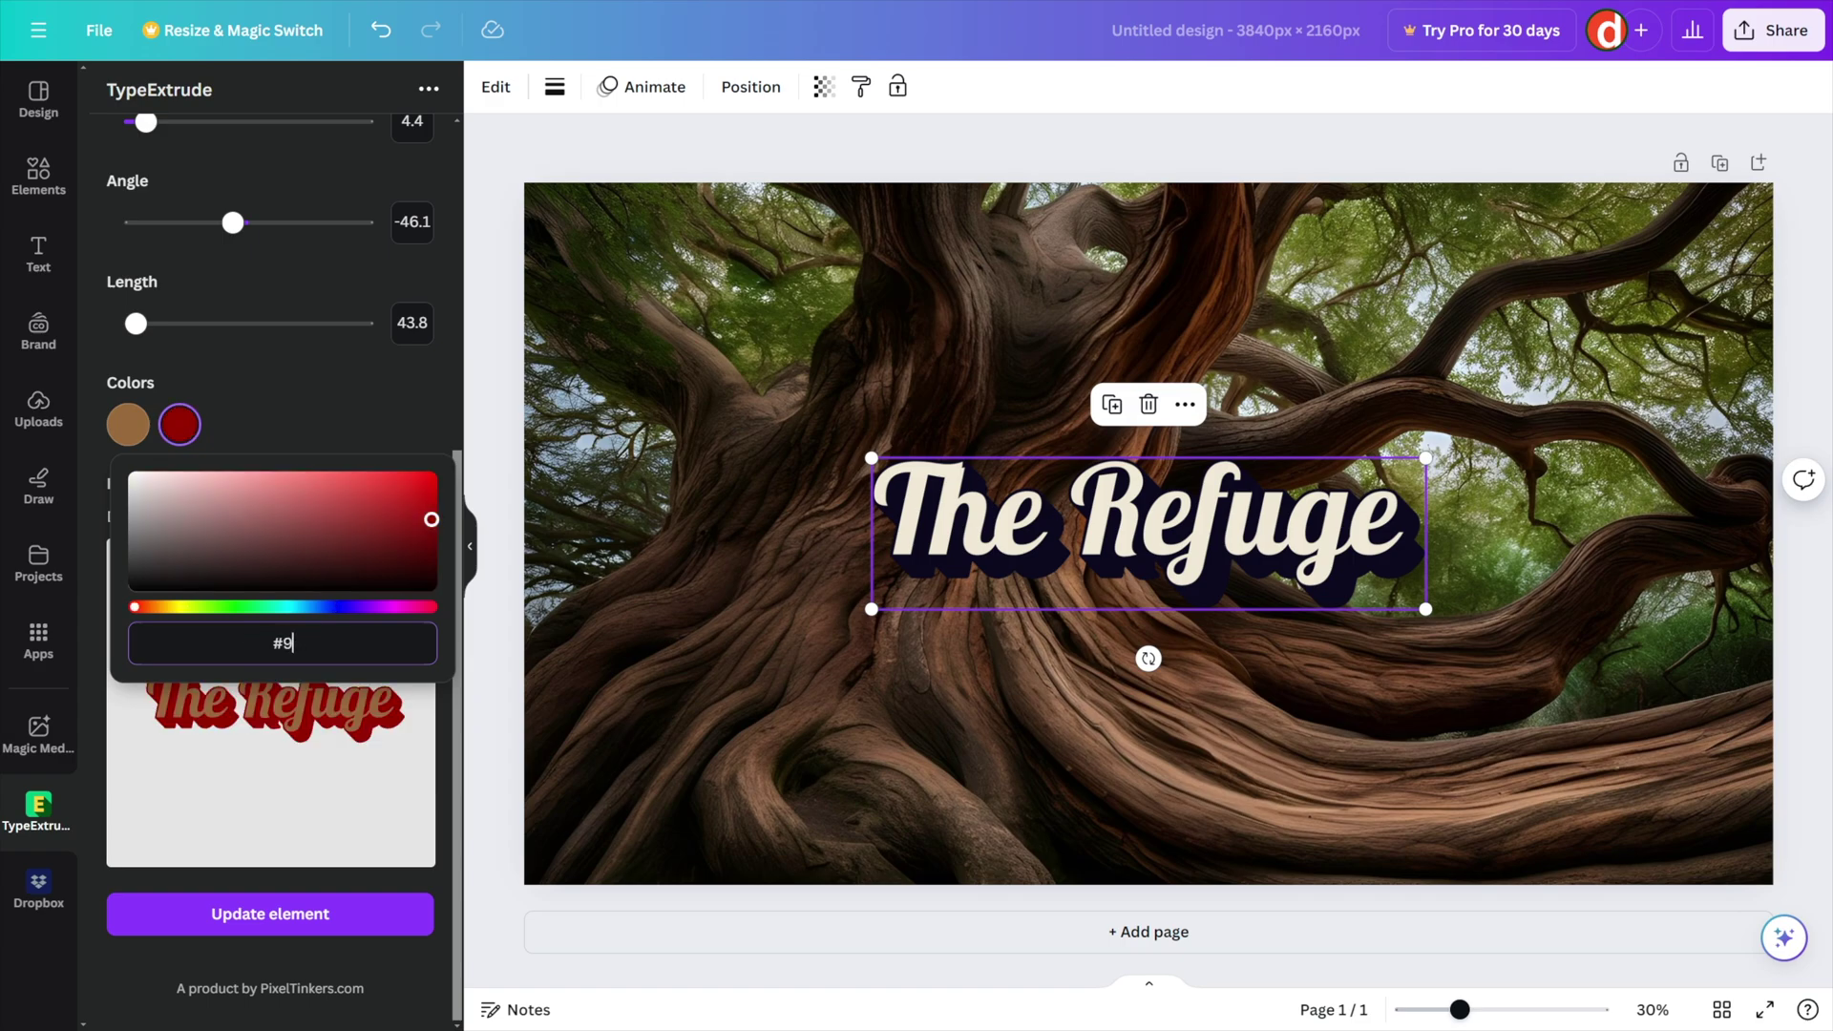
{"action": "type", "text": "1A0"}
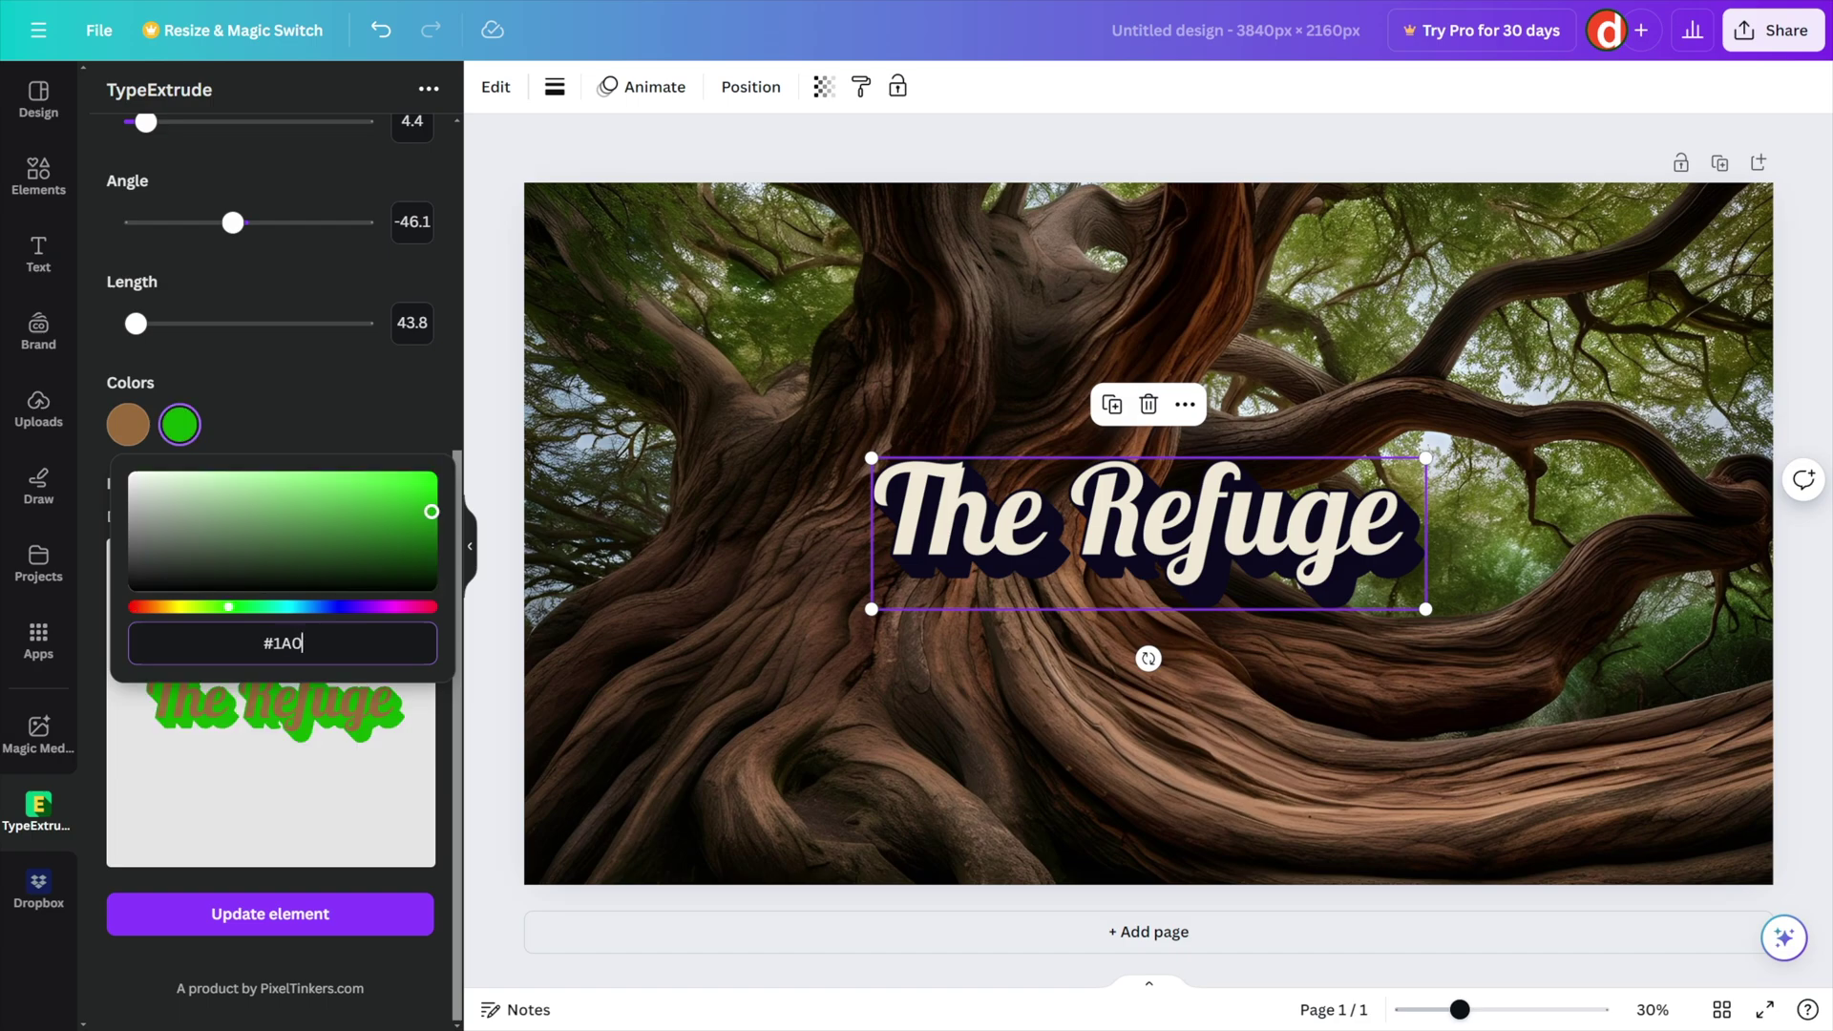
{"action": "type", "text": "D00"}
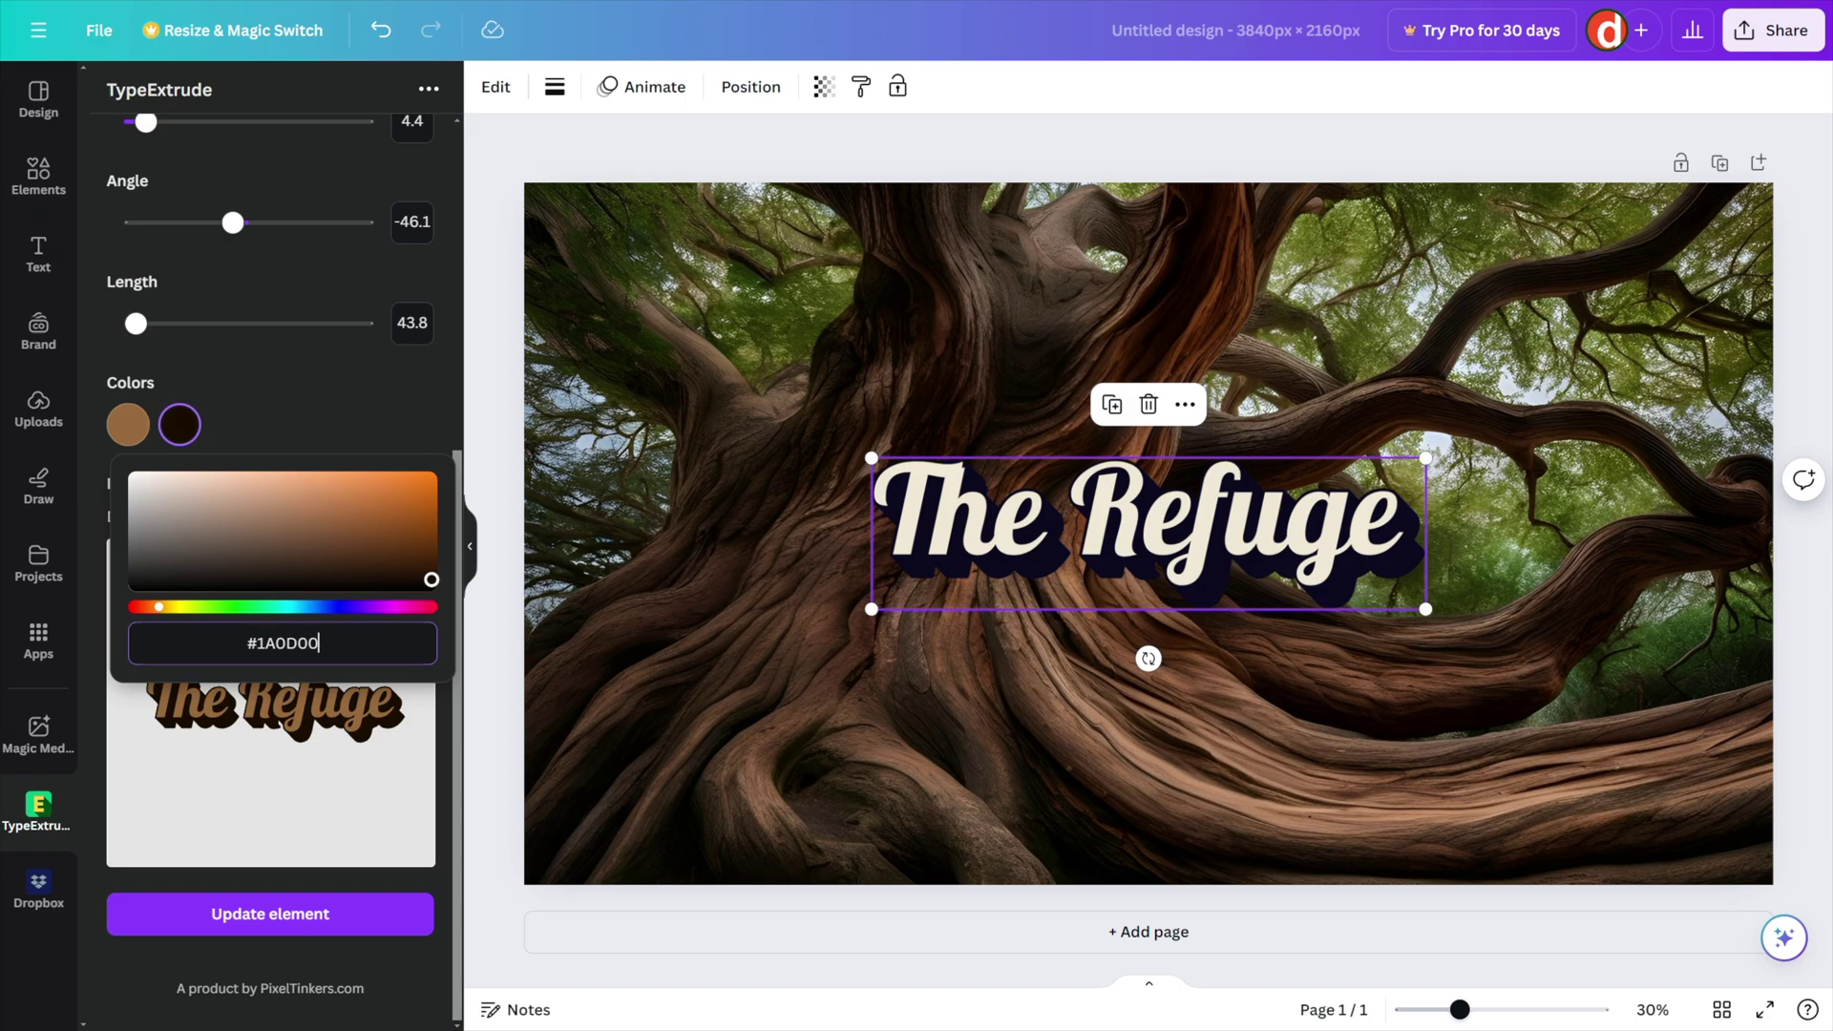
{"action": "key", "text": "Return"}
{"action": "left_click", "coordinate": [286, 917]}
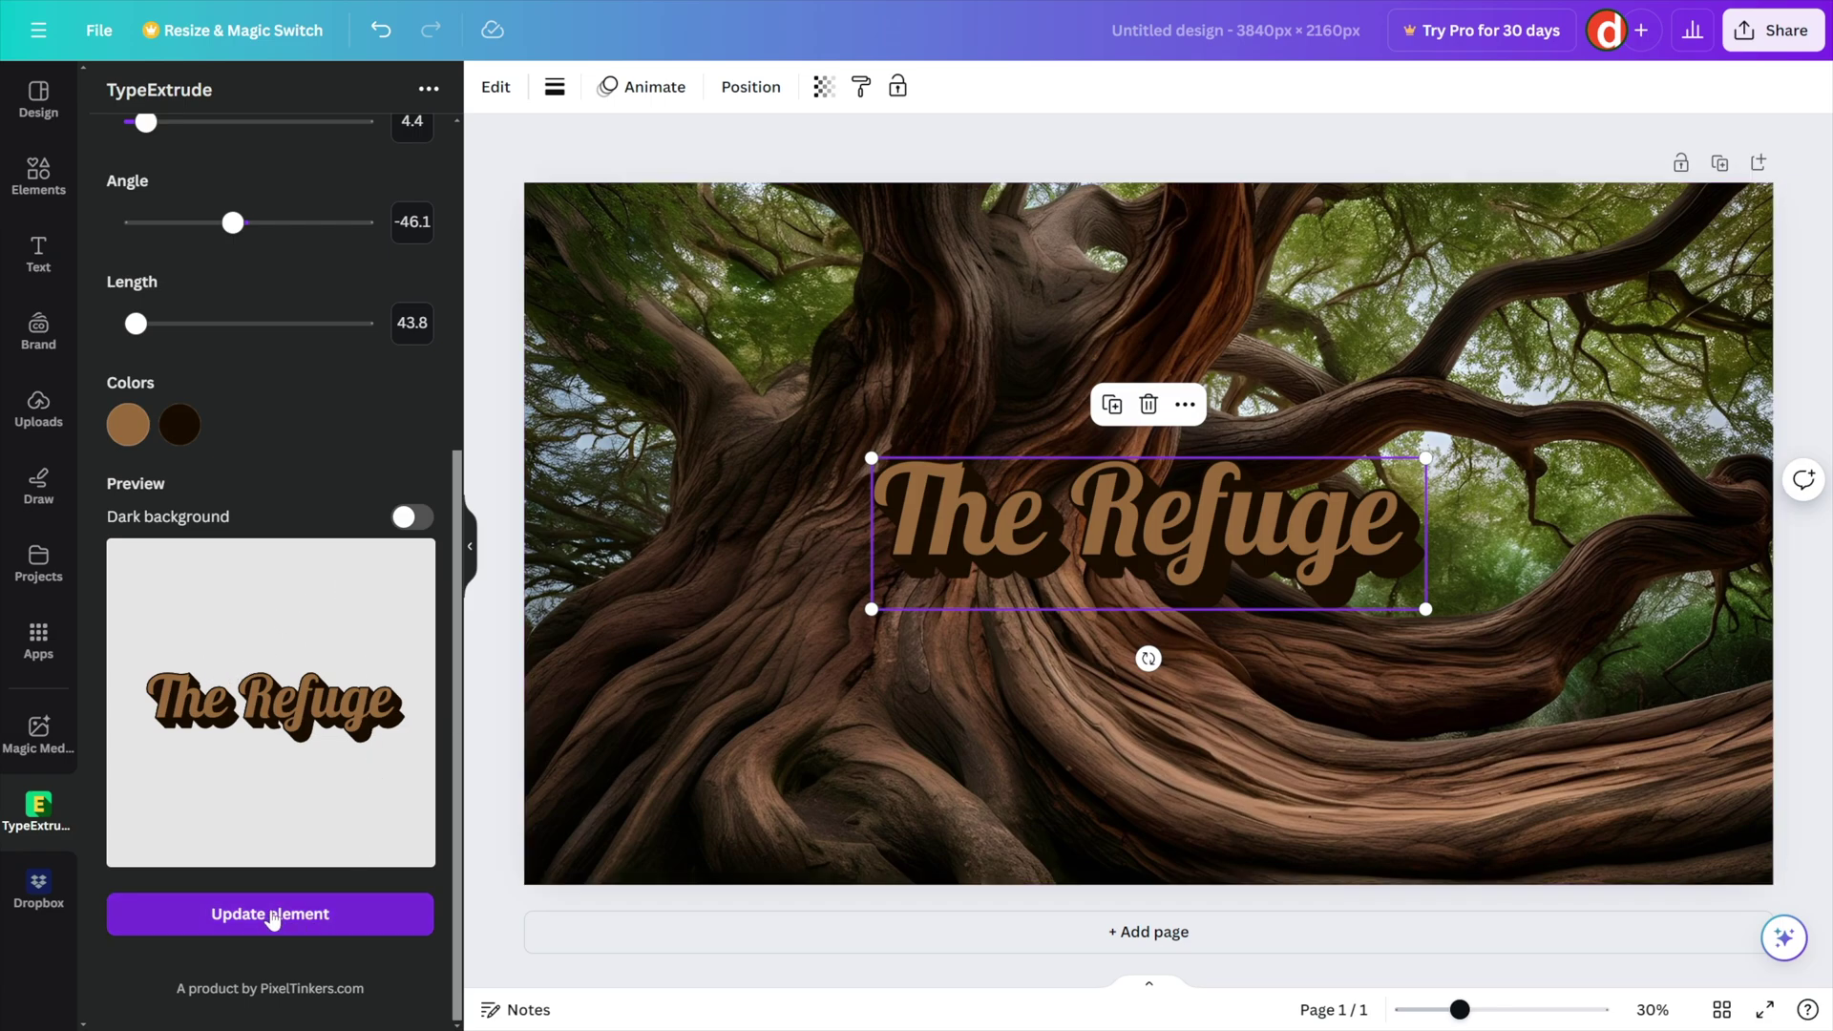
Adjust the title's extrusion to a length of 41.3 and an angle of -32
{"action": "scroll", "coordinate": [328, 467], "scroll_direction": "up", "scroll_amount": 5}
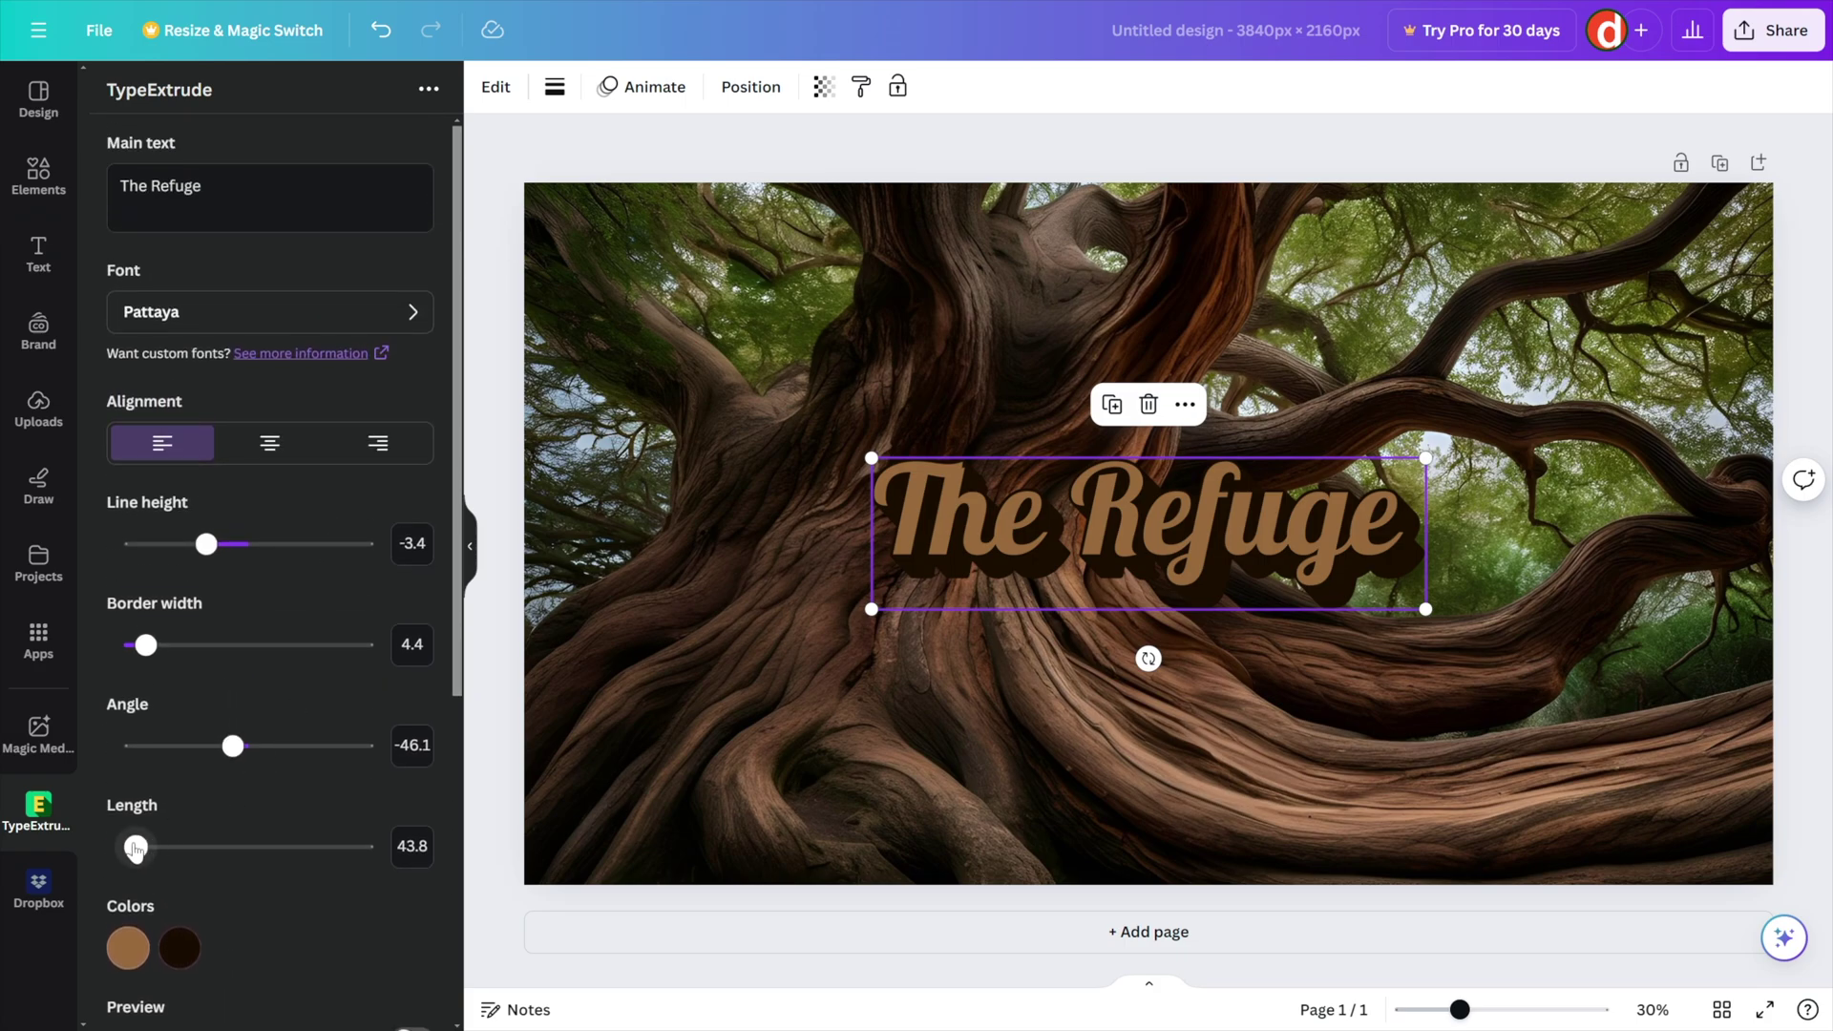
{"action": "scroll", "coordinate": [292, 846], "scroll_direction": "down", "scroll_amount": 3}
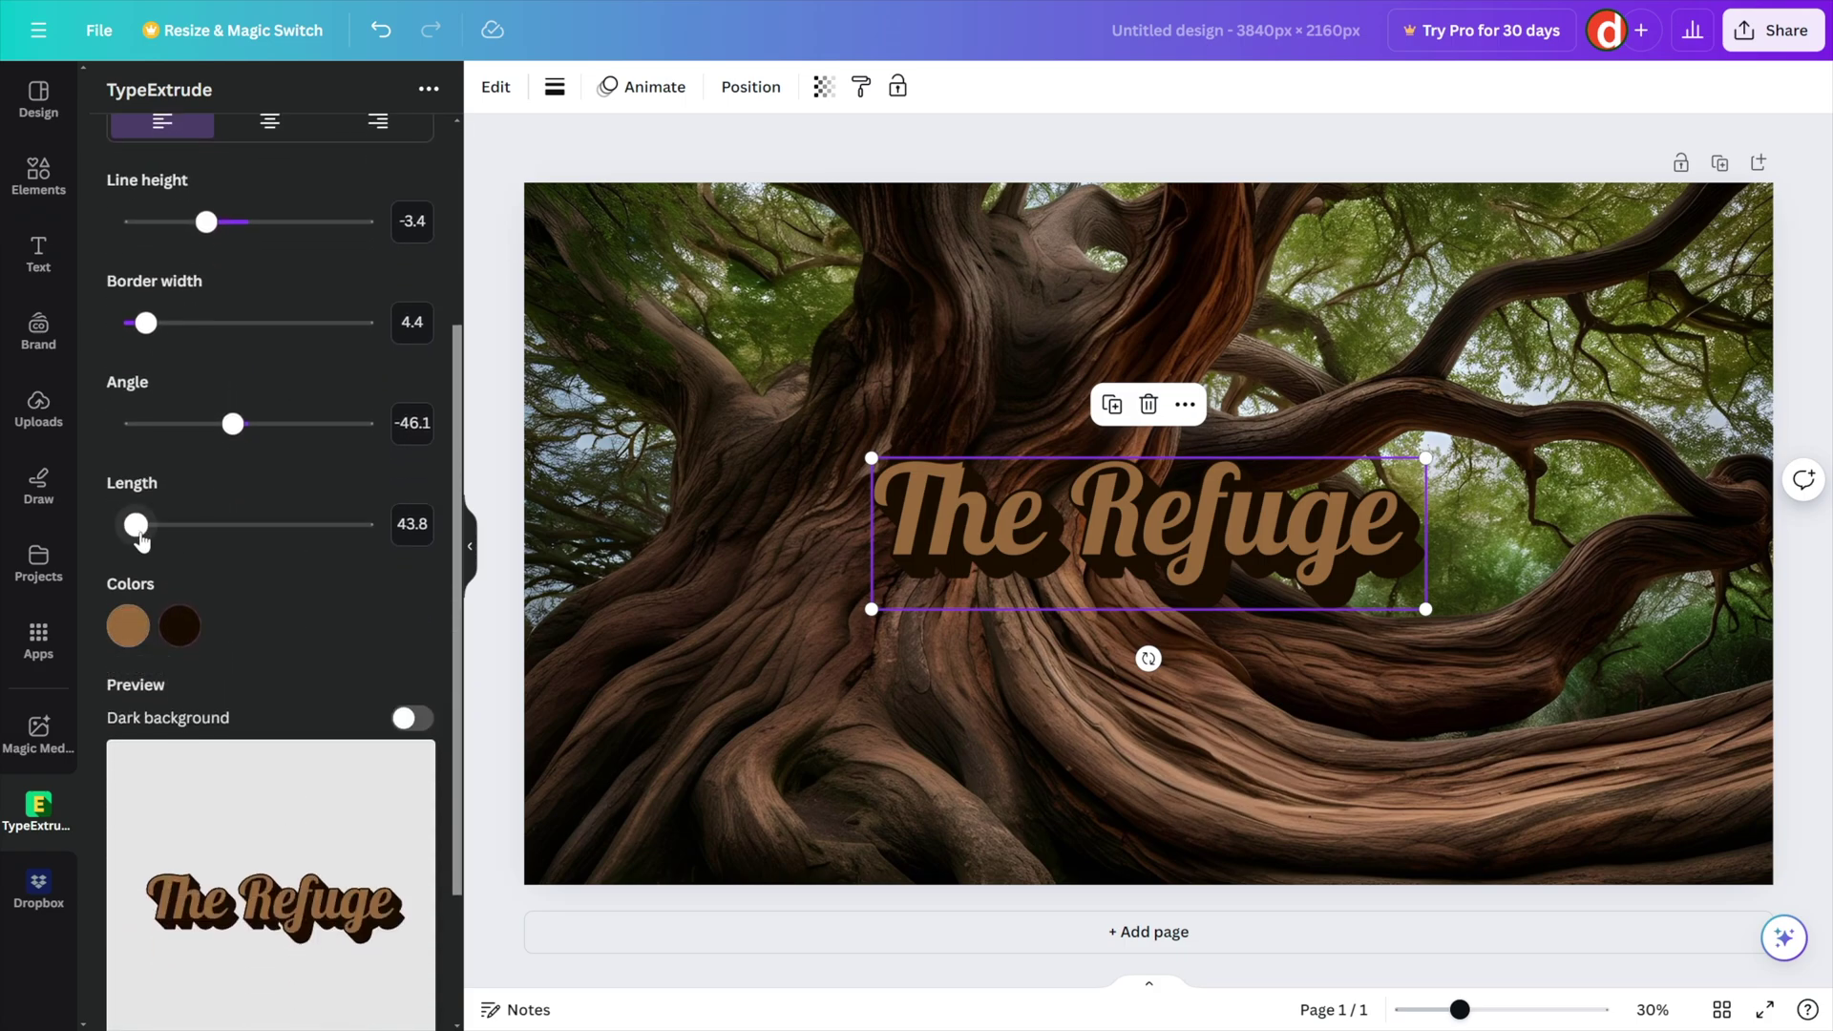
{"action": "left_click_drag", "start_coordinate": [139, 532], "coordinate": [150, 532]}
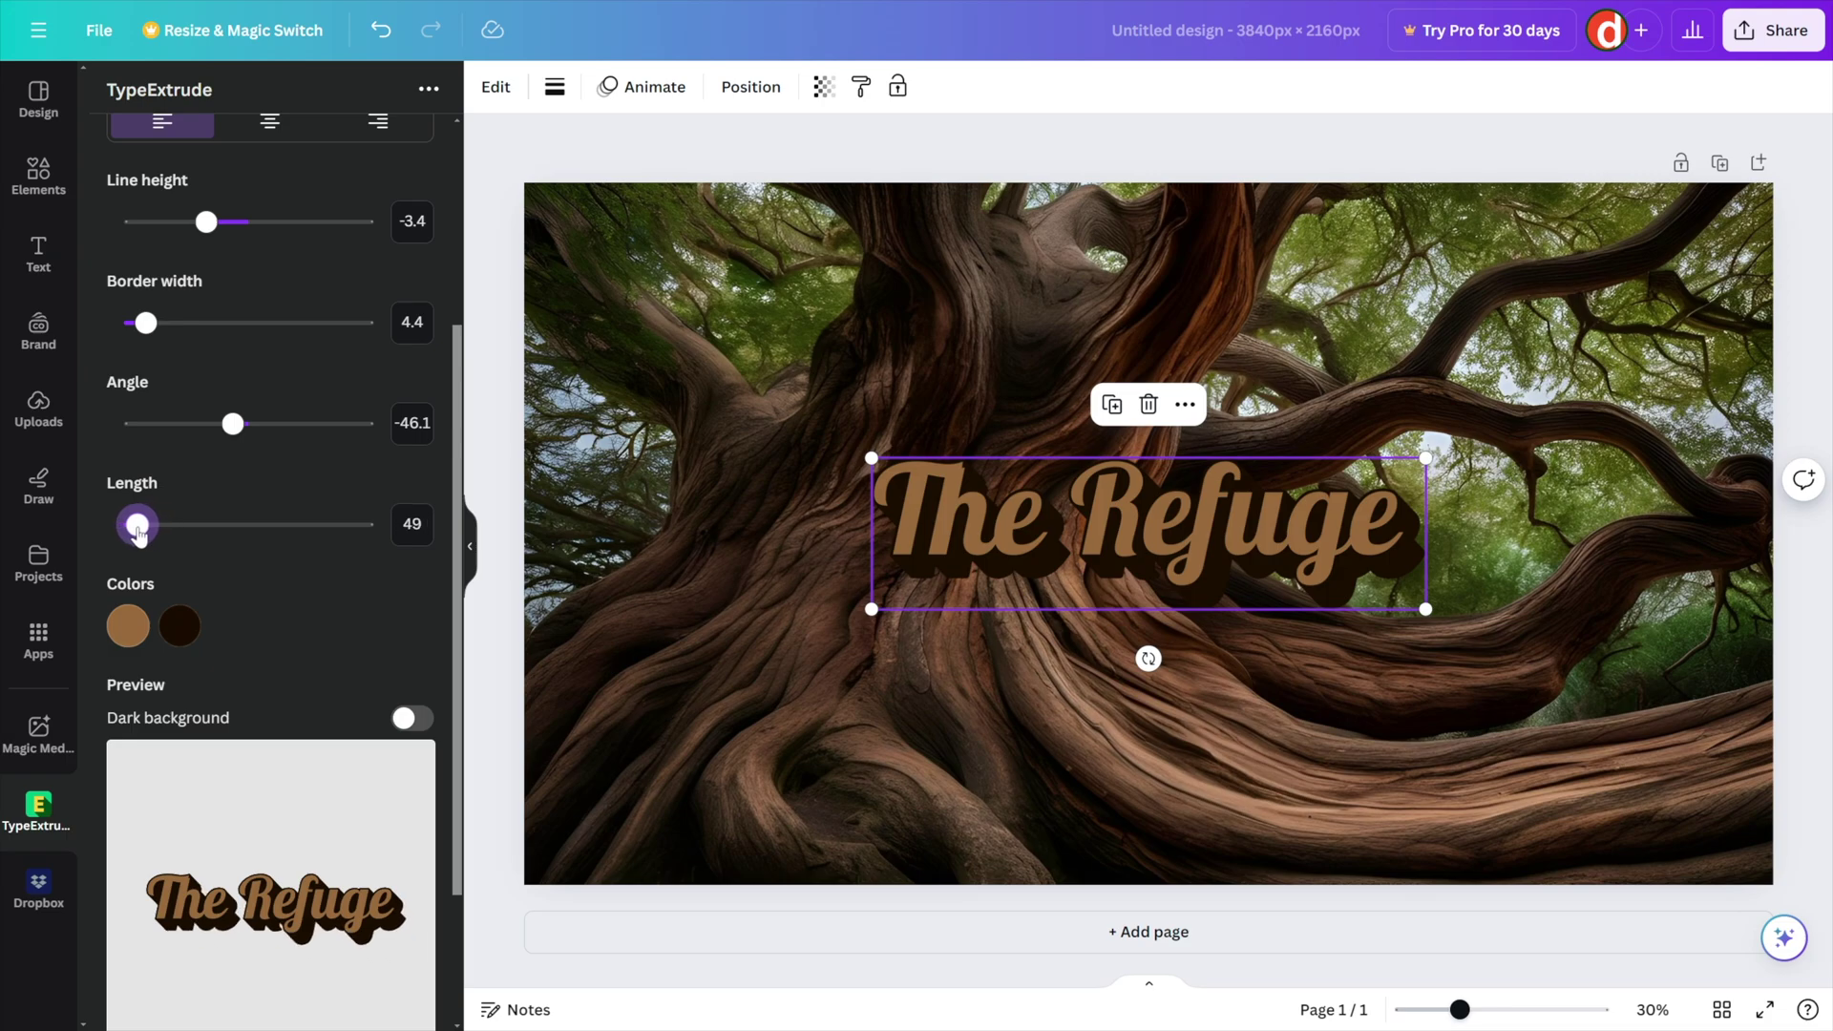
{"action": "left_click_drag", "start_coordinate": [138, 535], "coordinate": [137, 536]}
{"action": "left_click_drag", "start_coordinate": [233, 423], "coordinate": [238, 427]}
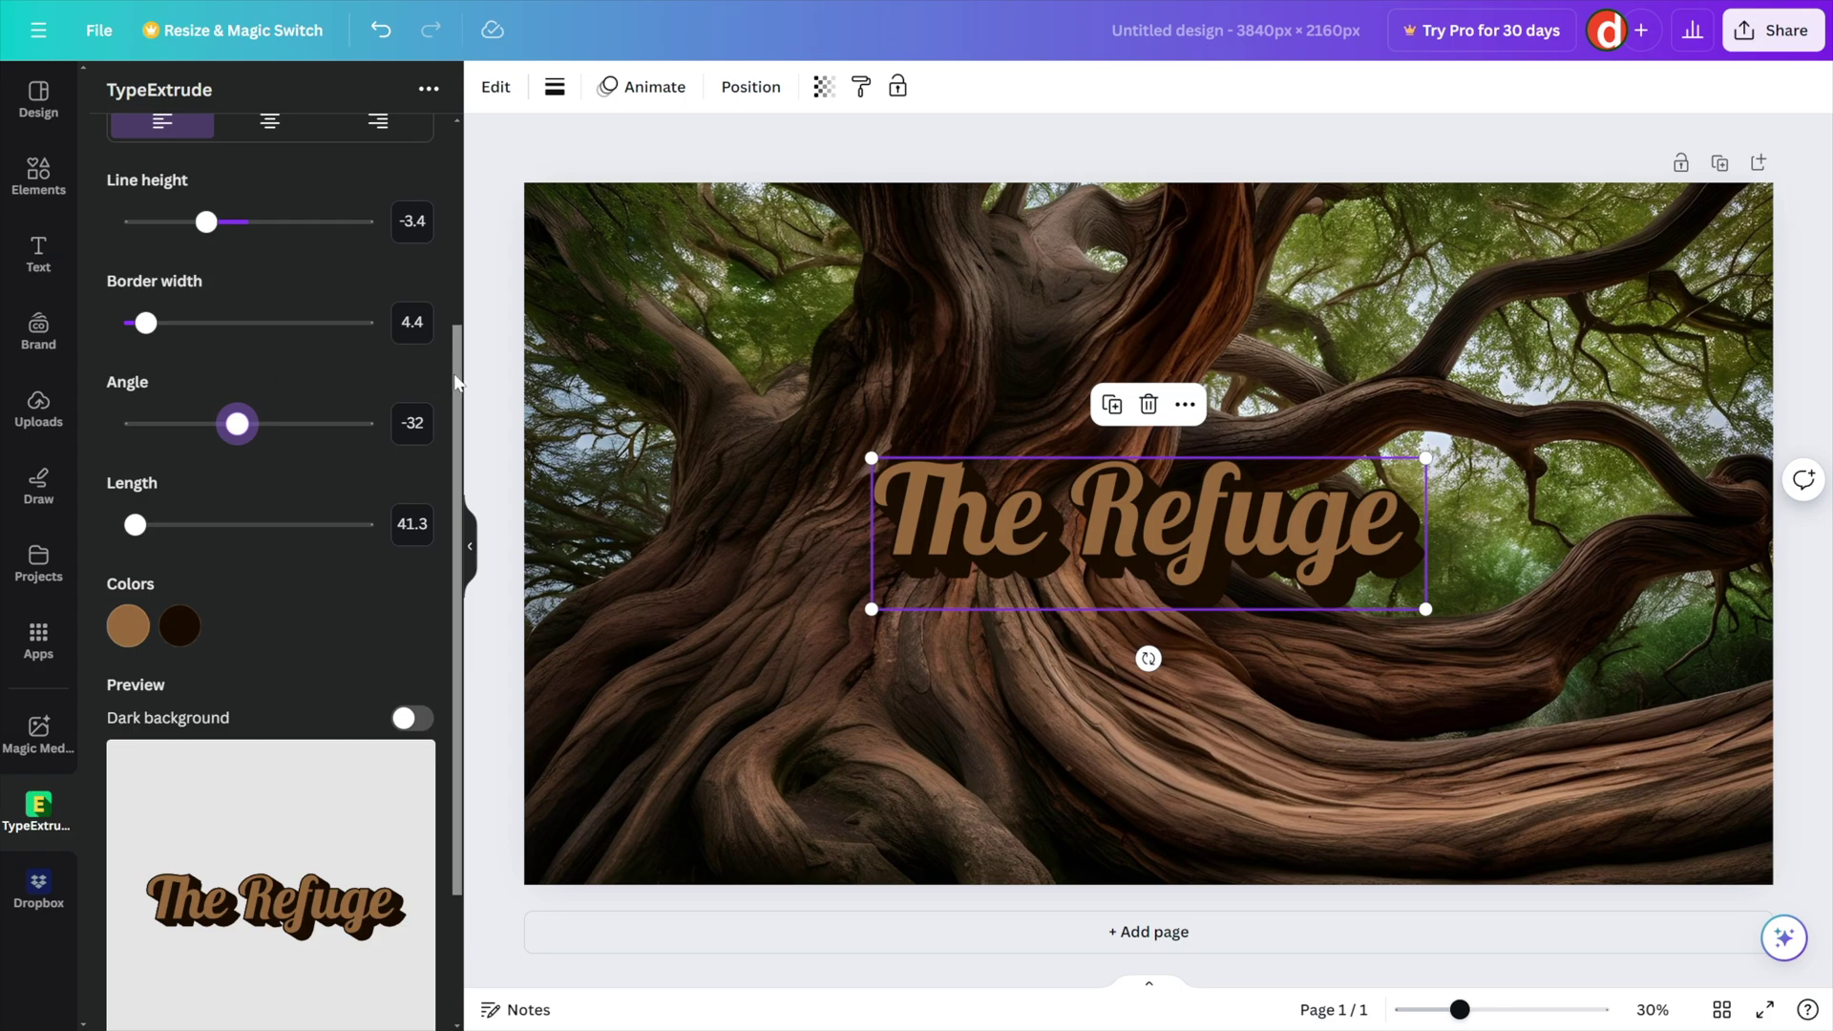
{"action": "left_click_drag", "start_coordinate": [456, 382], "coordinate": [468, 198]}
{"action": "scroll", "coordinate": [449, 221], "scroll_direction": "up", "scroll_amount": 1}
Center-align the title text and browse the font list, keeping Pattaya
{"action": "left_click", "coordinate": [269, 442]}
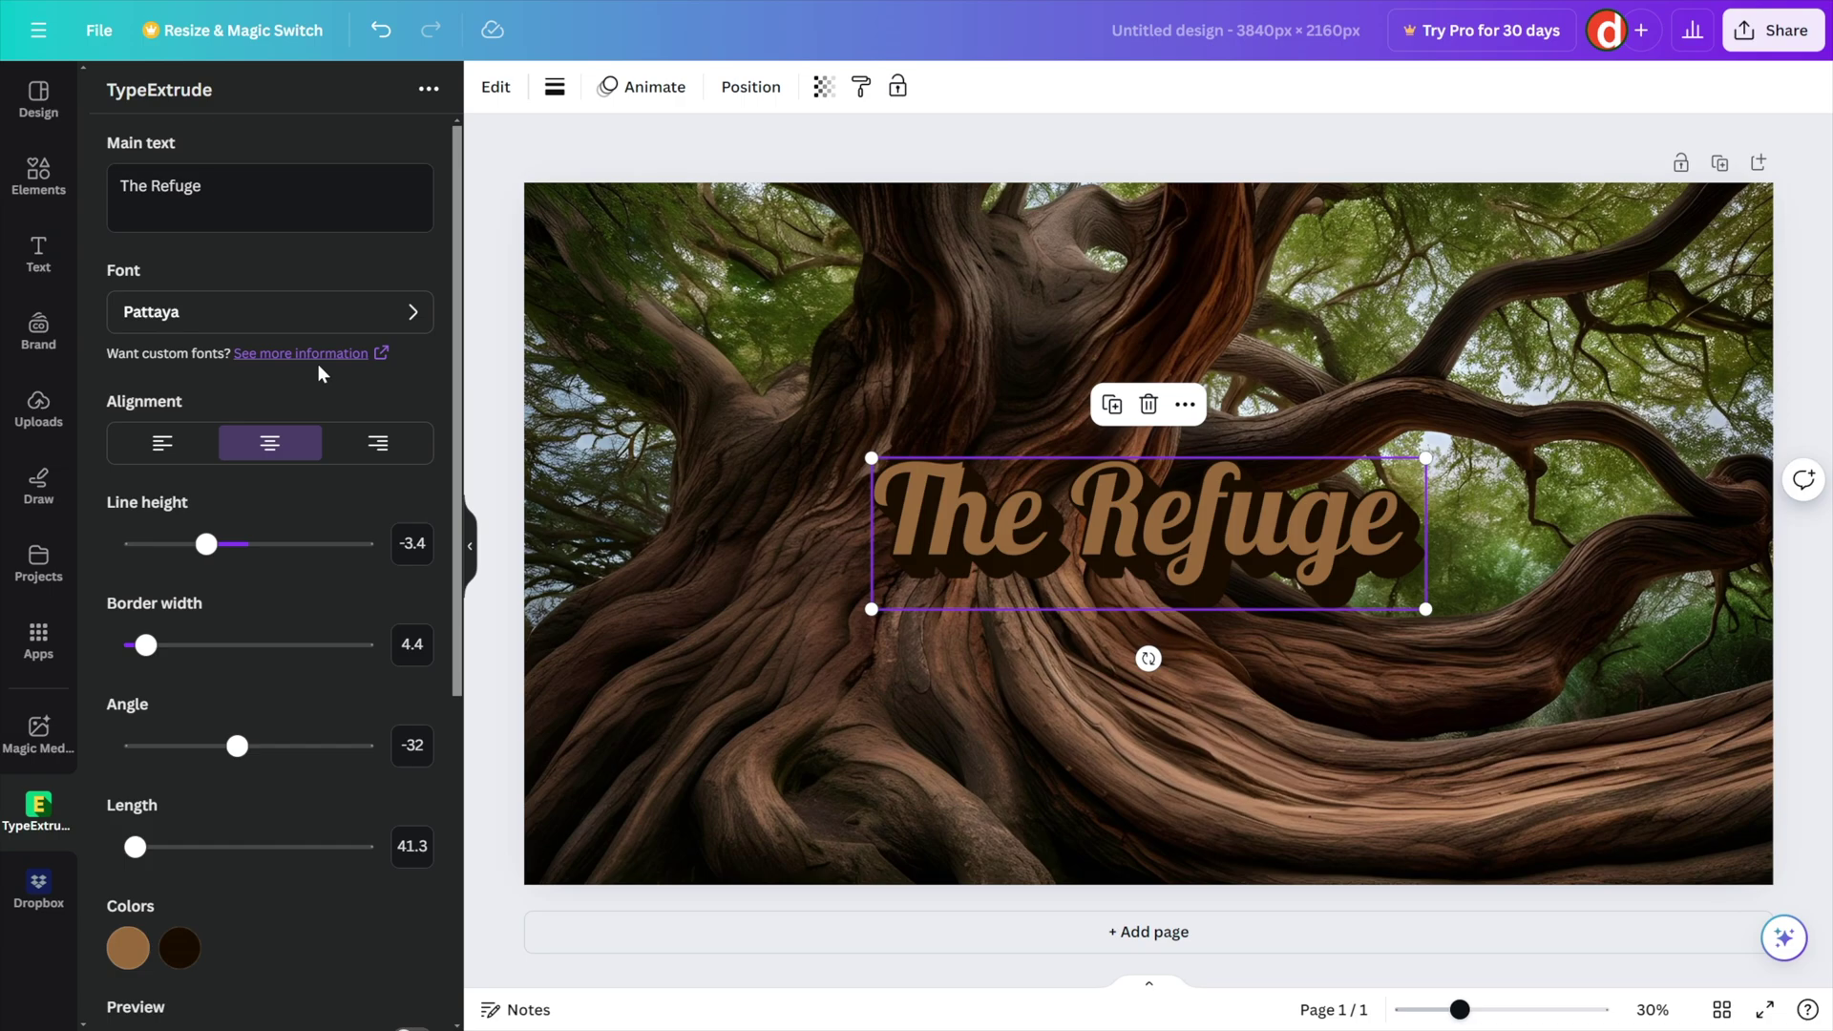
{"action": "left_click", "coordinate": [410, 321]}
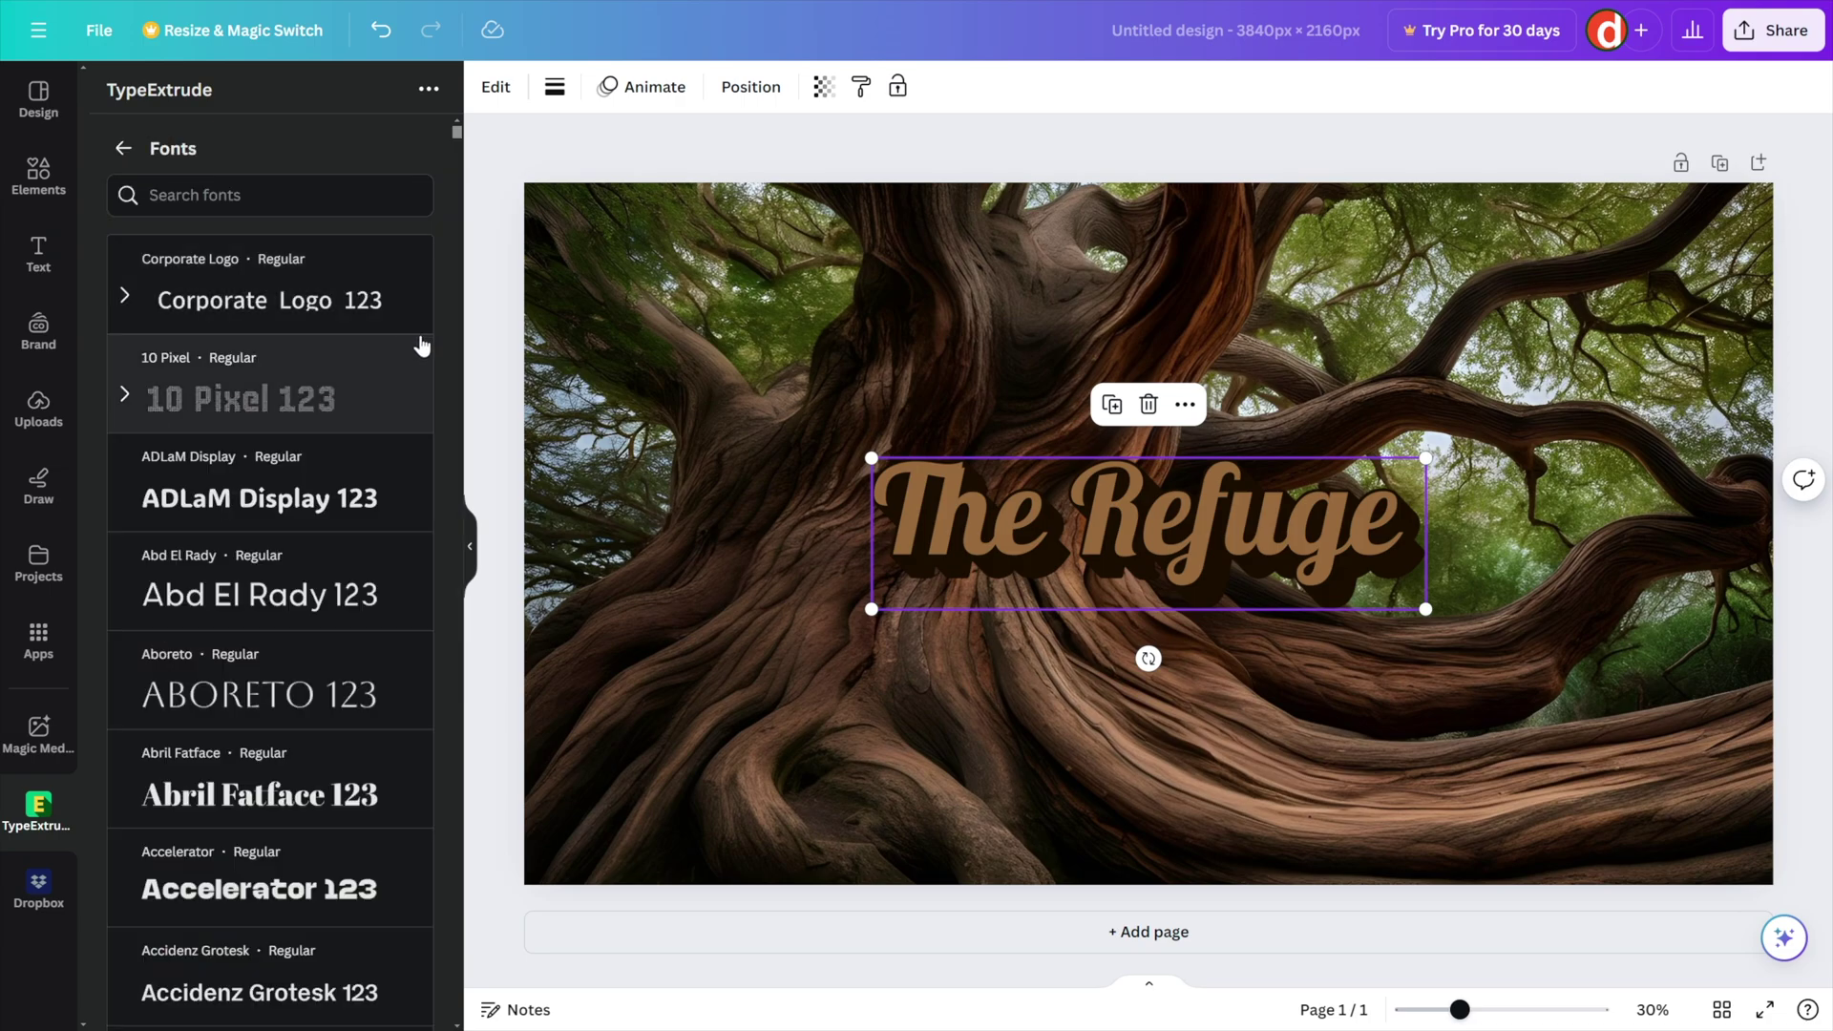
{"action": "scroll", "coordinate": [340, 544], "scroll_direction": "down", "scroll_amount": 10}
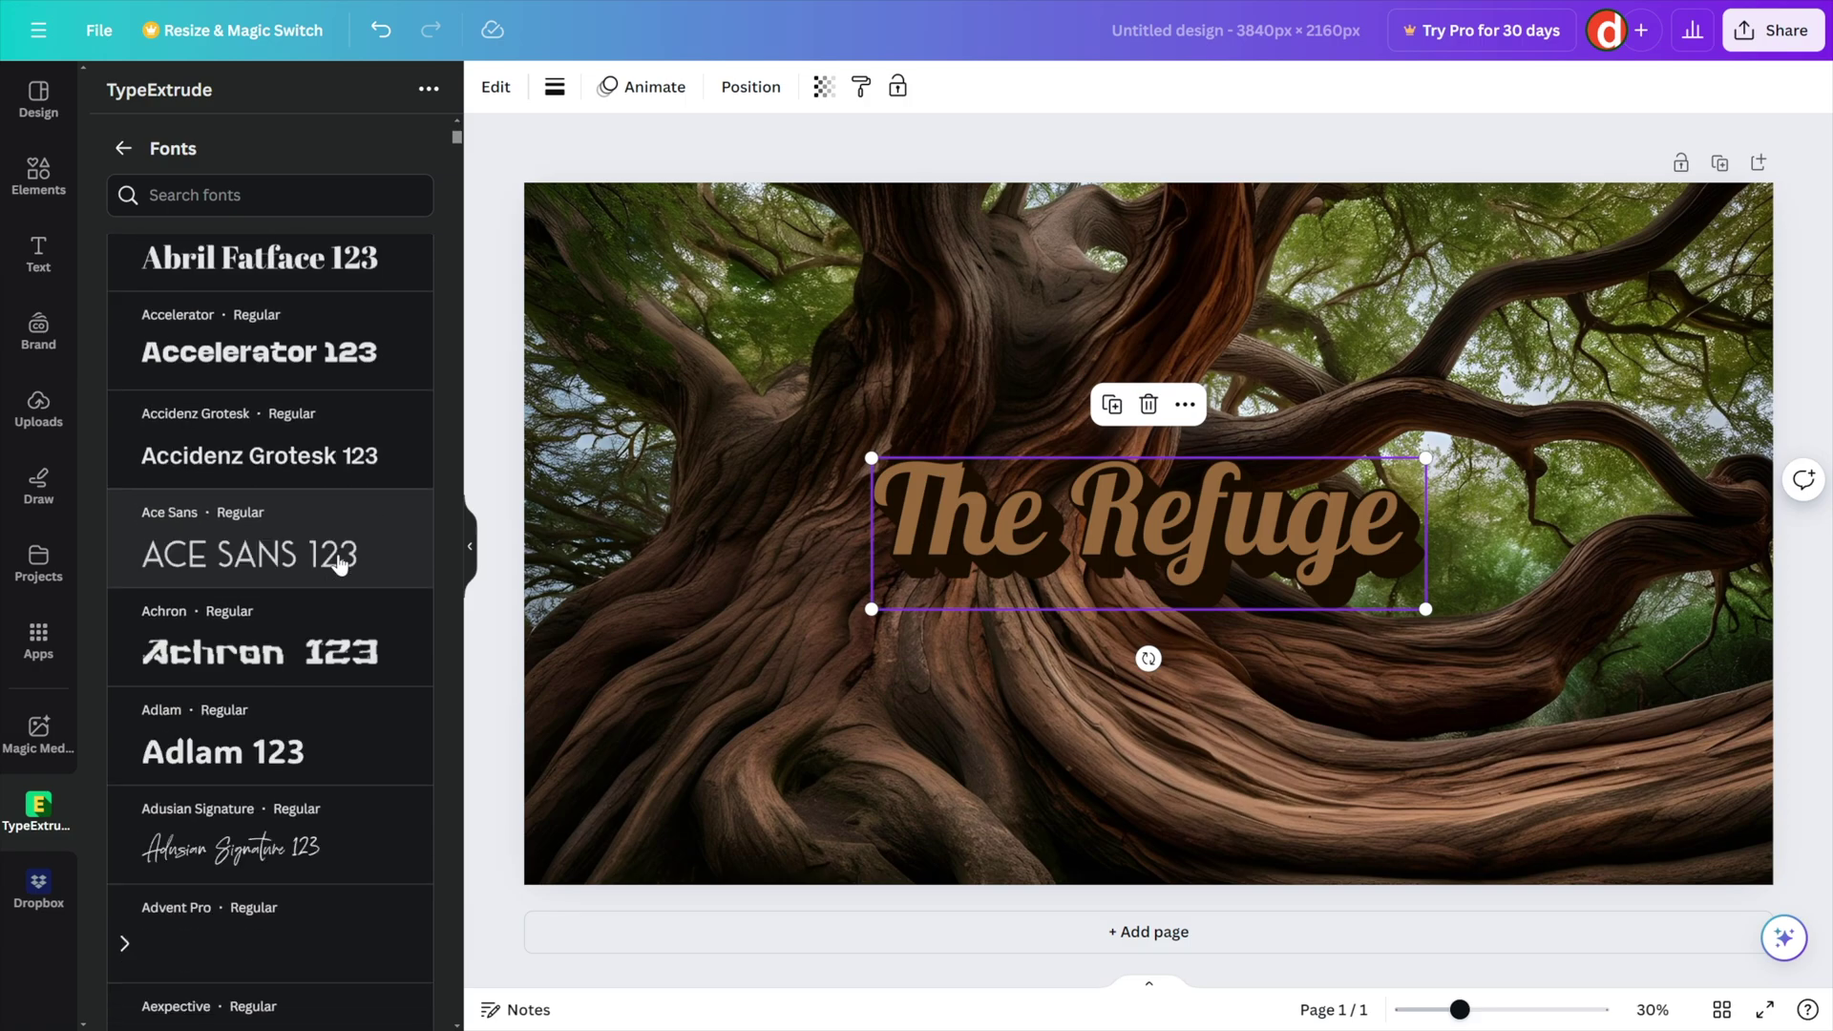
{"action": "scroll", "coordinate": [336, 570], "scroll_direction": "down", "scroll_amount": 15}
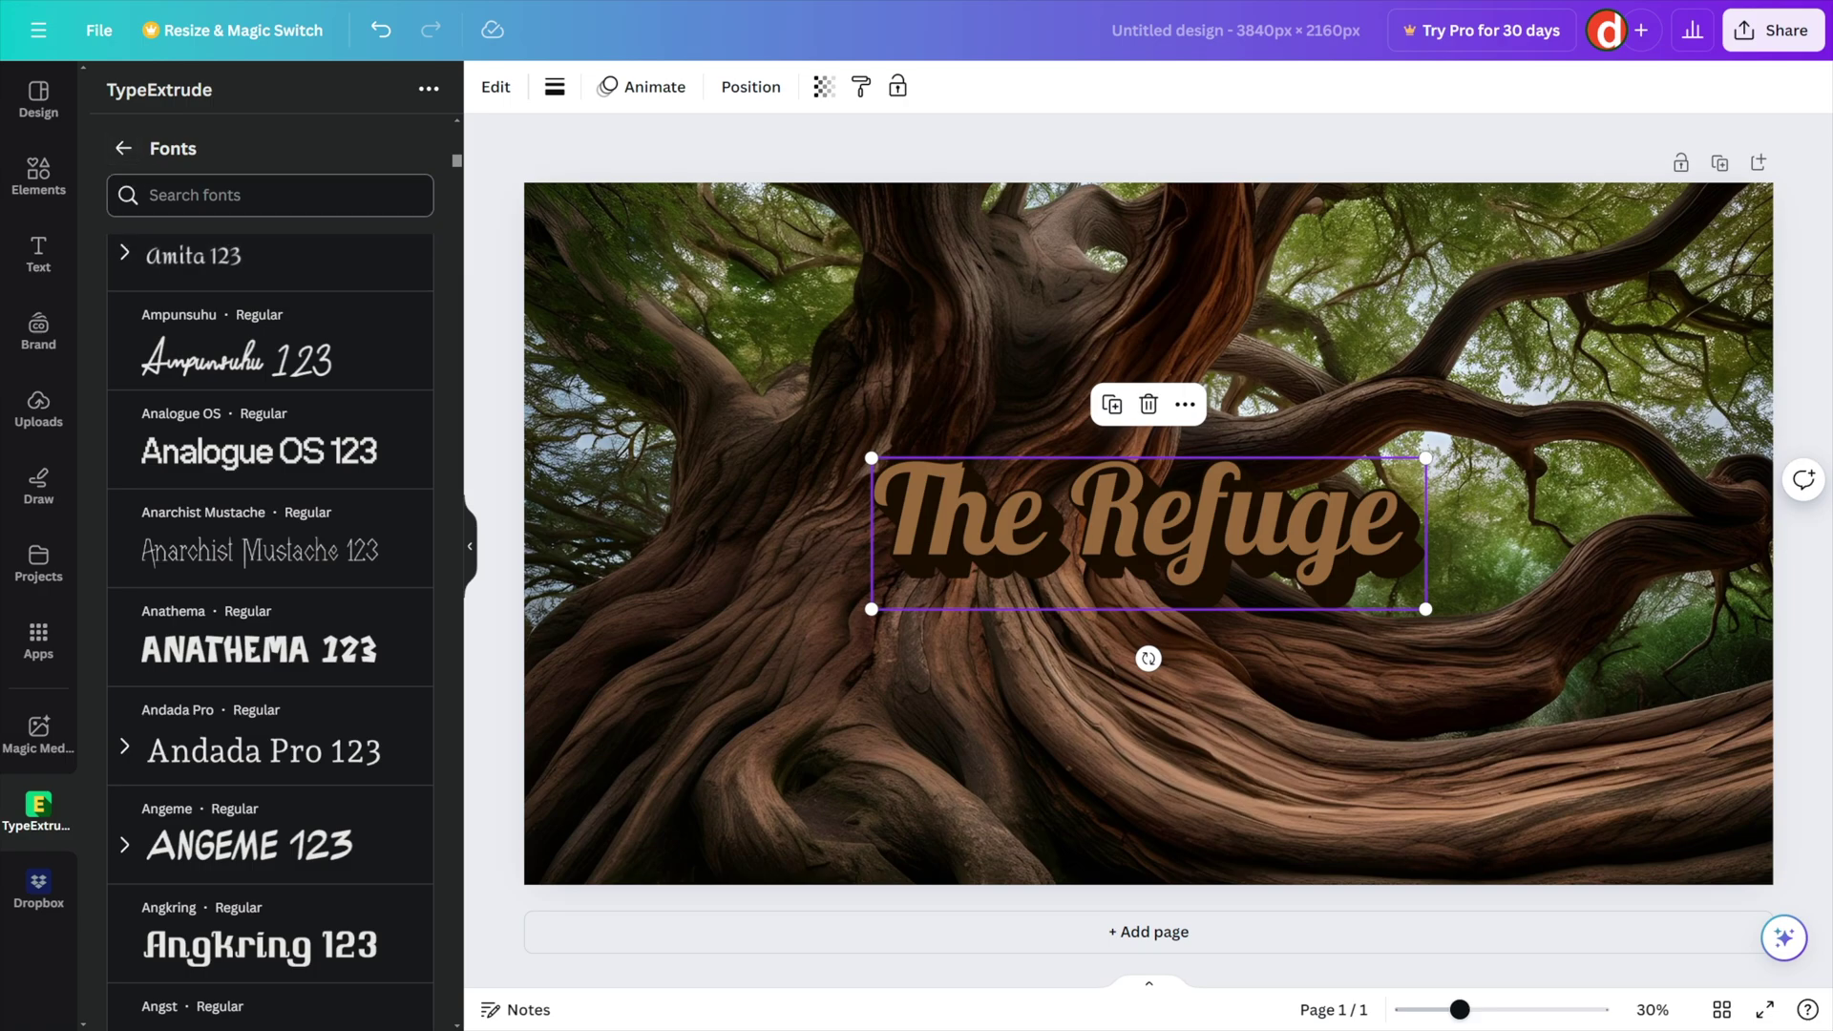
Leave the font list and apply the updated extrusion settings to the title
{"action": "left_click", "coordinate": [125, 151]}
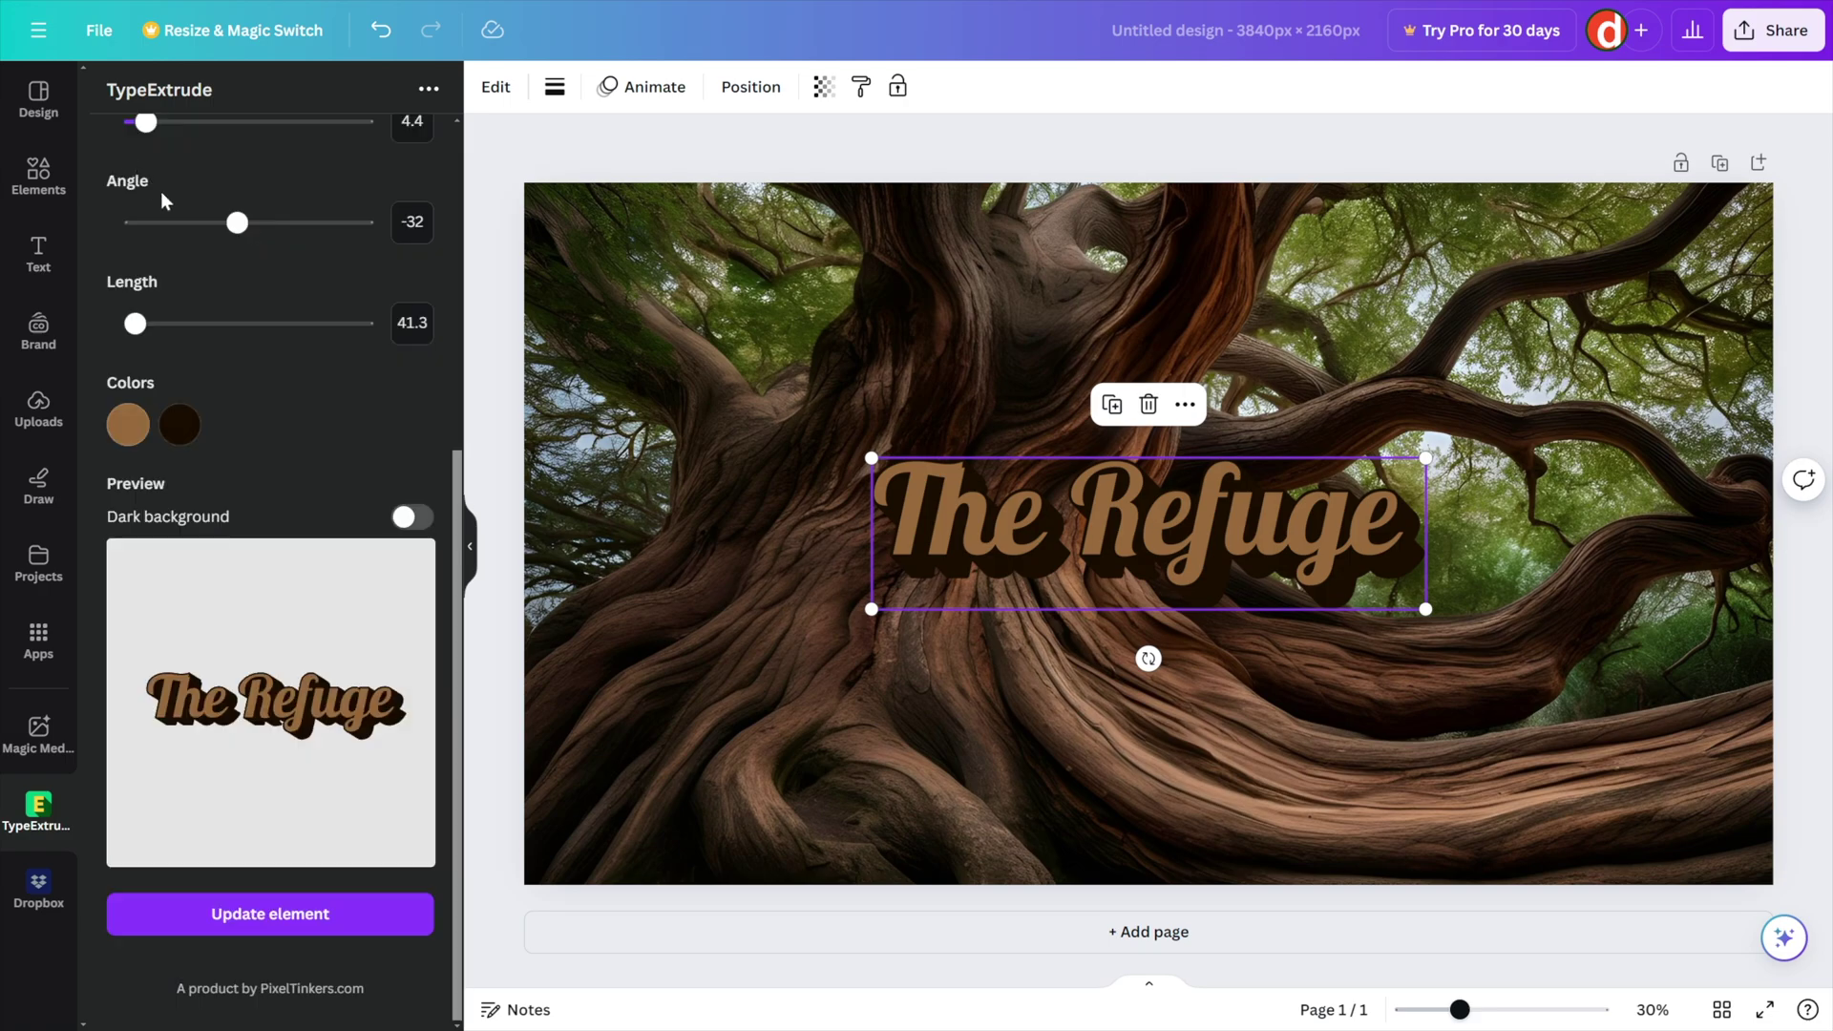
{"action": "scroll", "coordinate": [262, 311], "scroll_direction": "up", "scroll_amount": 5}
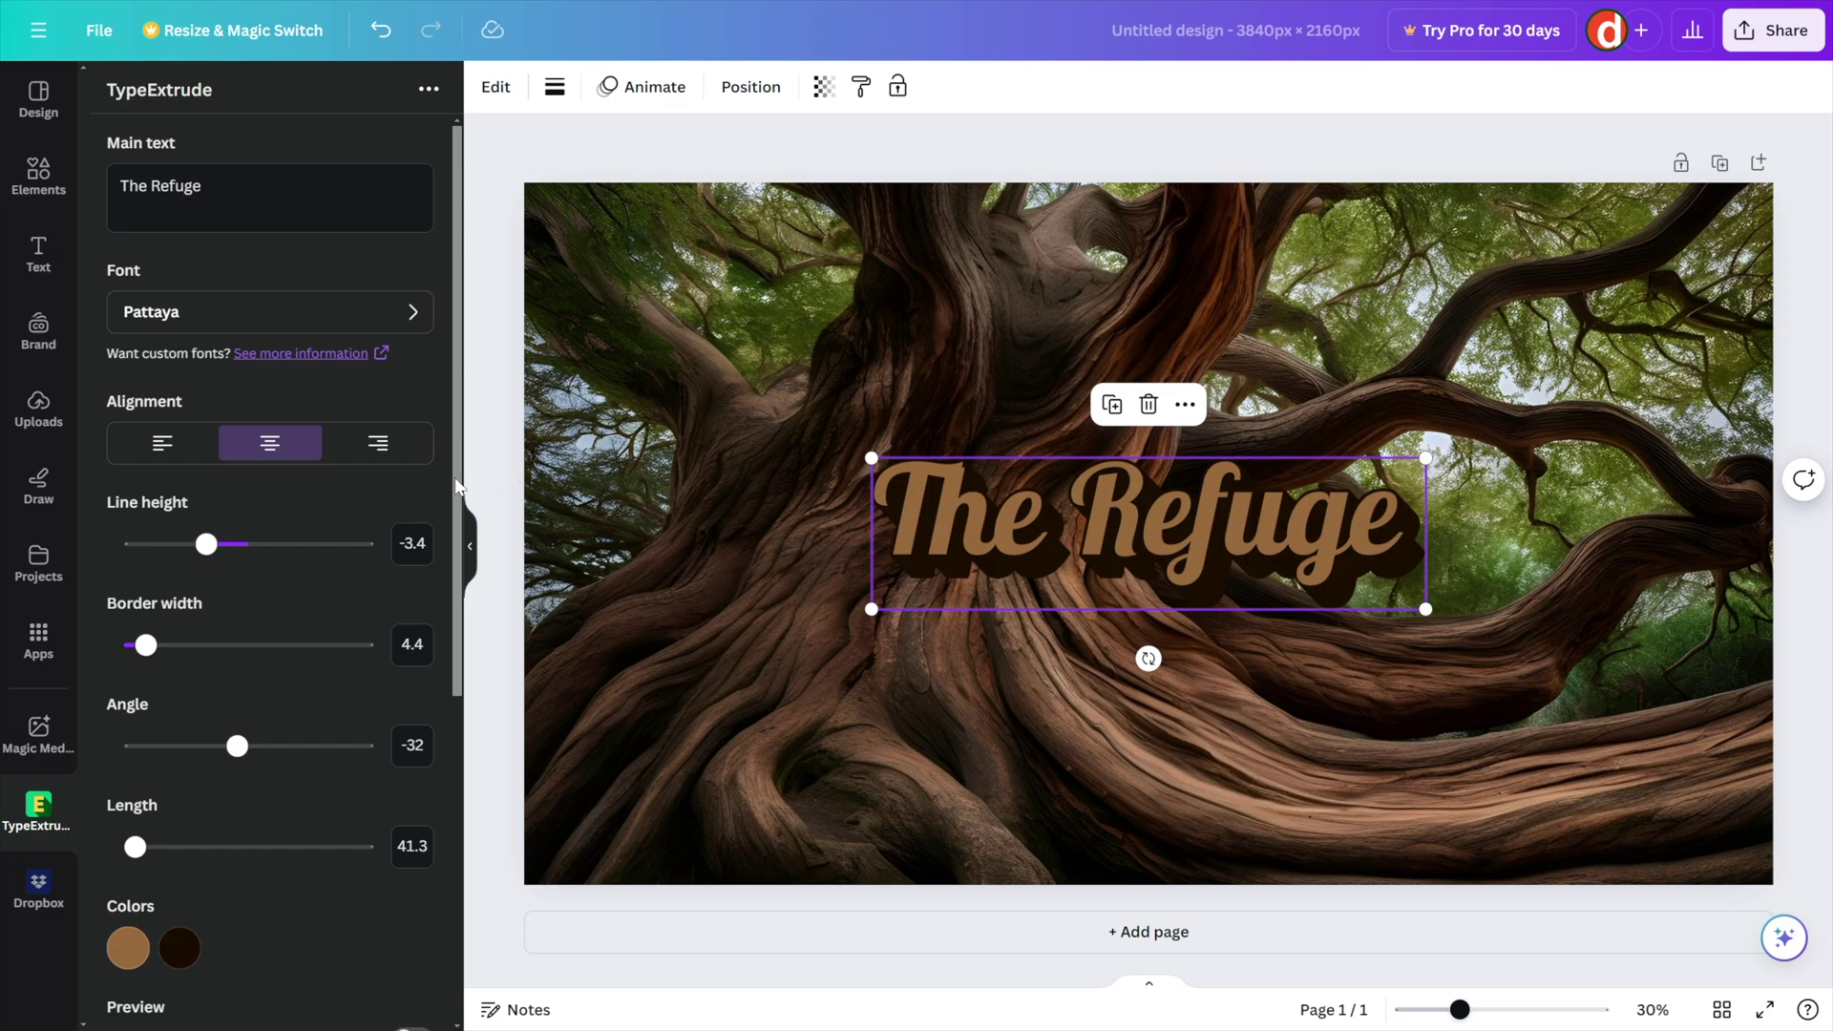
{"action": "left_click_drag", "start_coordinate": [457, 487], "coordinate": [470, 793]}
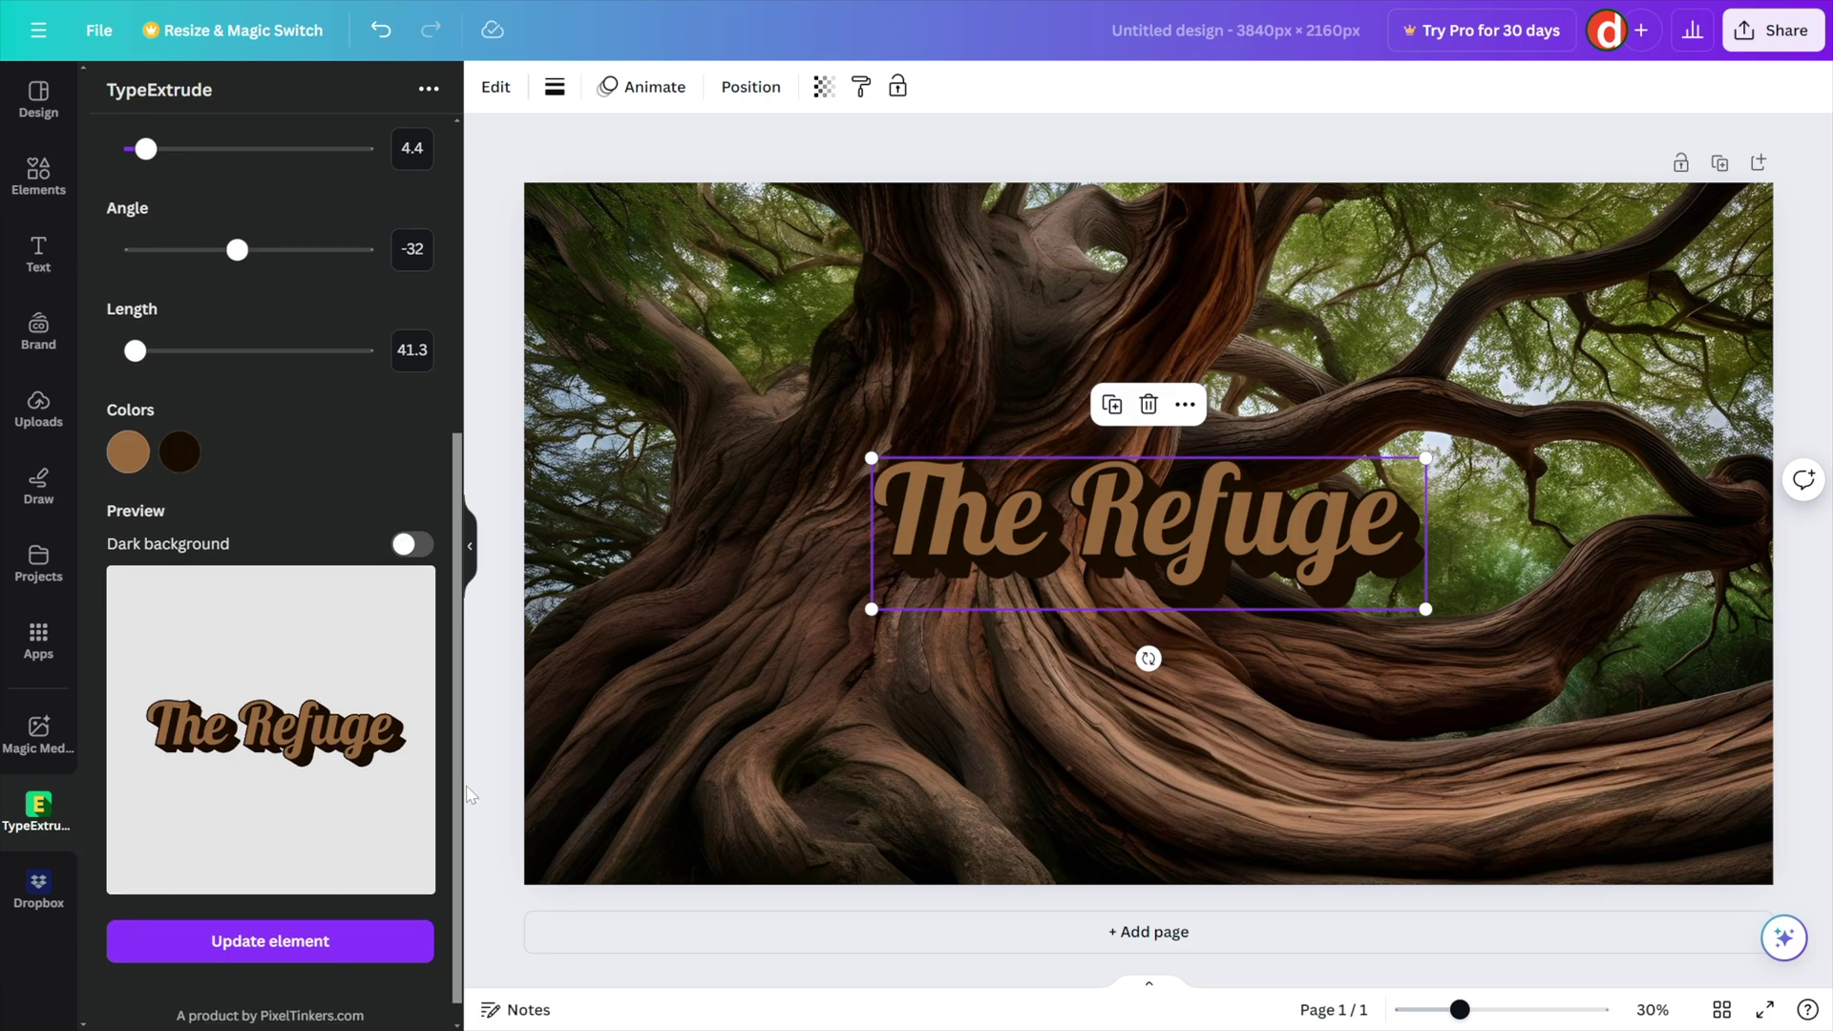
{"action": "left_click", "coordinate": [277, 945]}
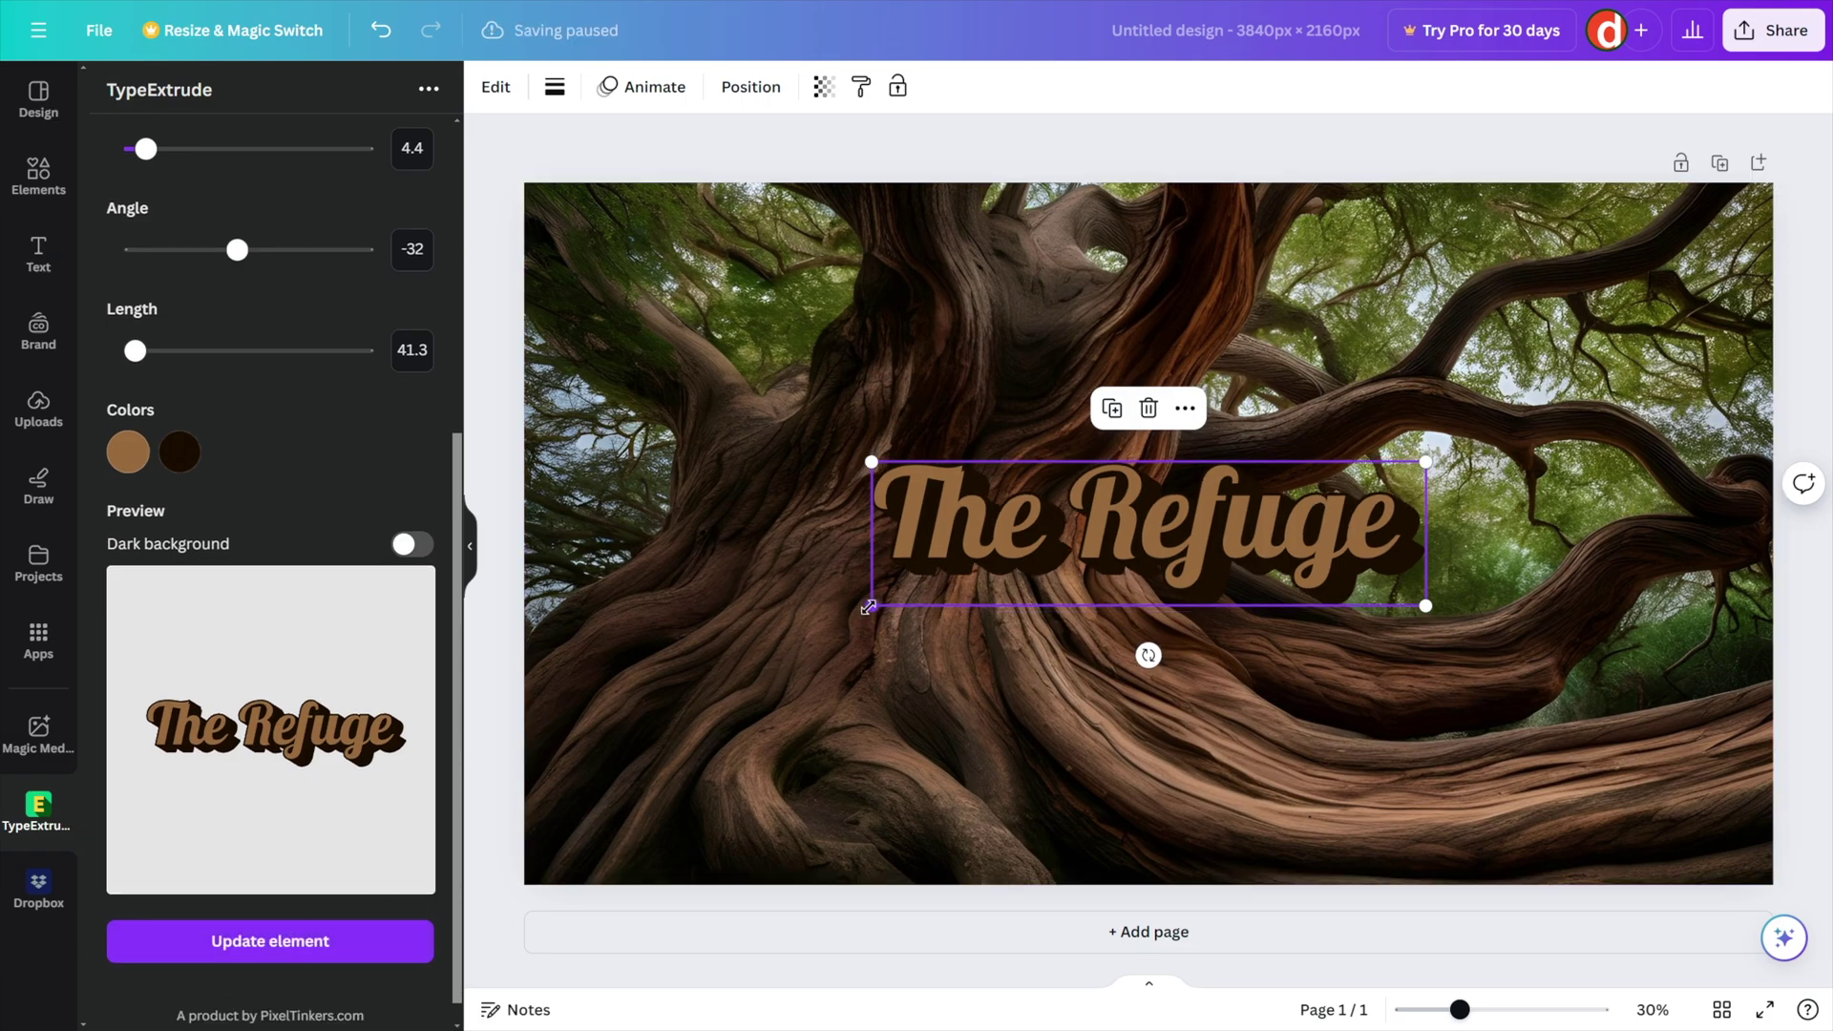
Enlarge the title to about 3431 × 891 and move it lower on the tree
{"action": "left_click_drag", "start_coordinate": [869, 608], "coordinate": [586, 680]}
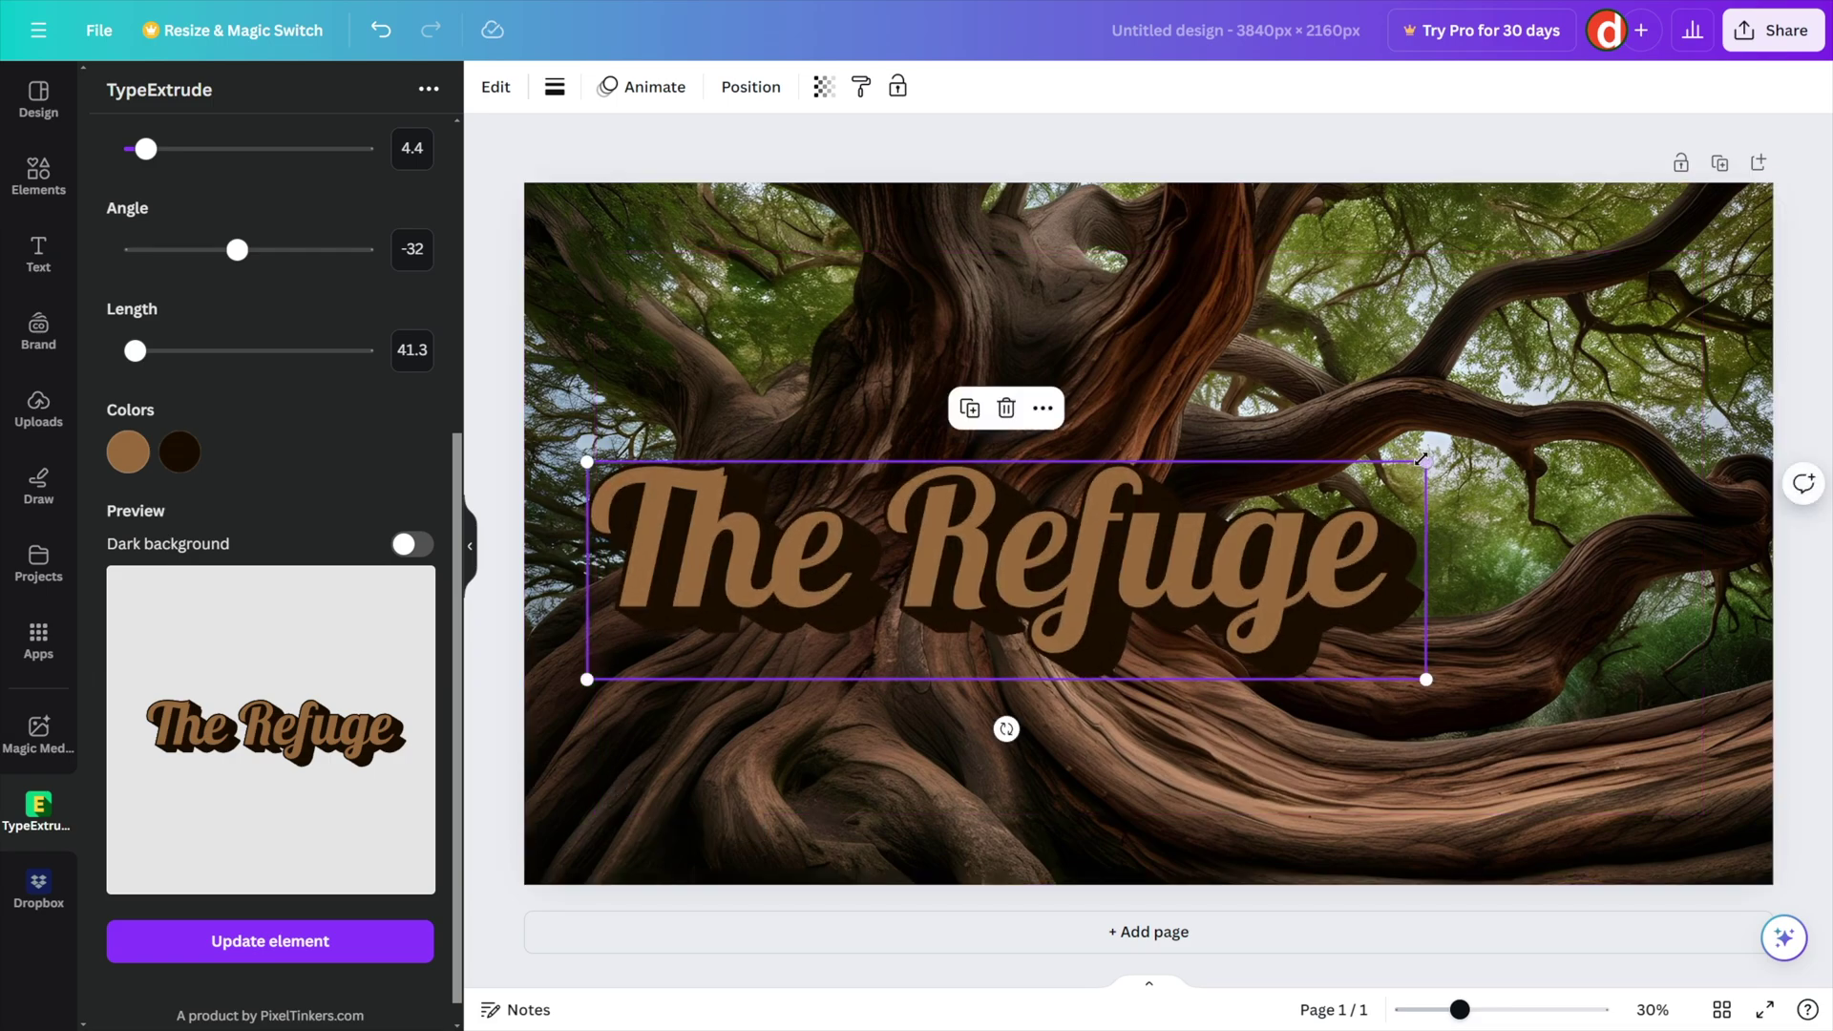
{"action": "left_click_drag", "start_coordinate": [1422, 459], "coordinate": [1687, 347]}
{"action": "left_click_drag", "start_coordinate": [1220, 507], "coordinate": [1217, 650]}
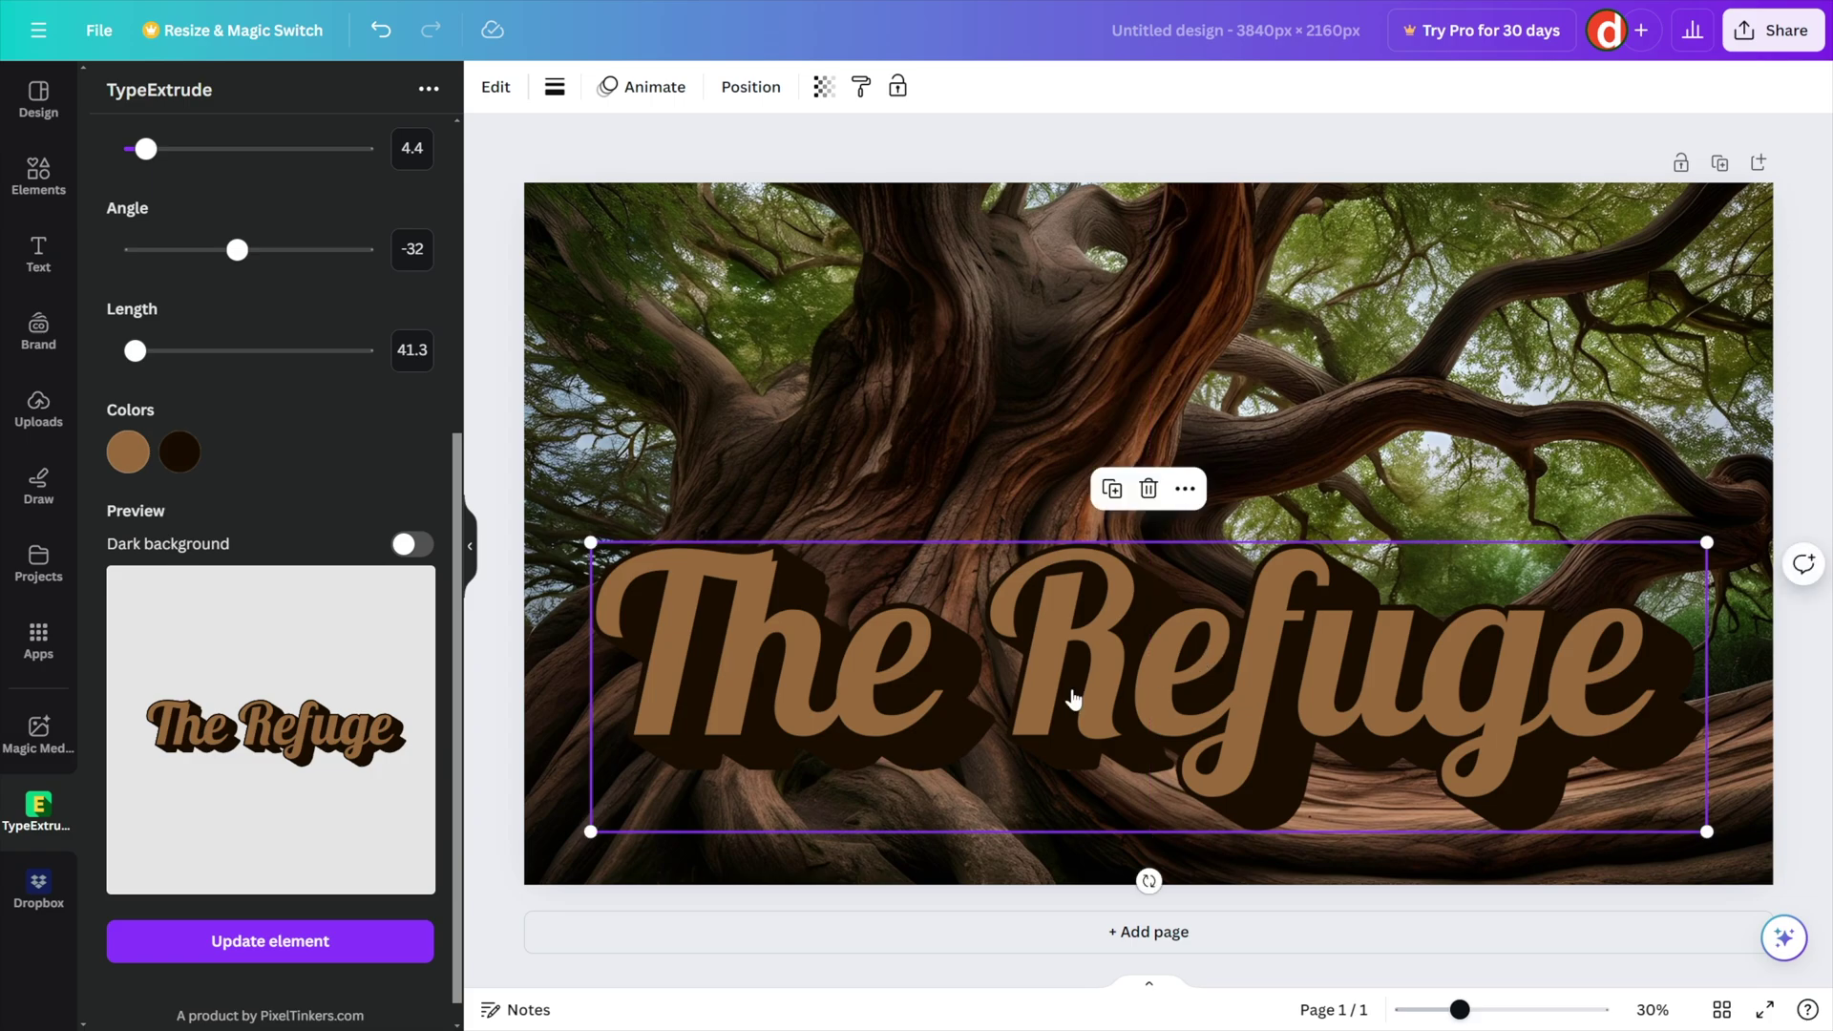
Look over the title's Layer and Align to page options, then nudge it slightly lower
{"action": "right_click", "coordinate": [1074, 700]}
{"action": "mouse_move", "coordinate": [1074, 699]}
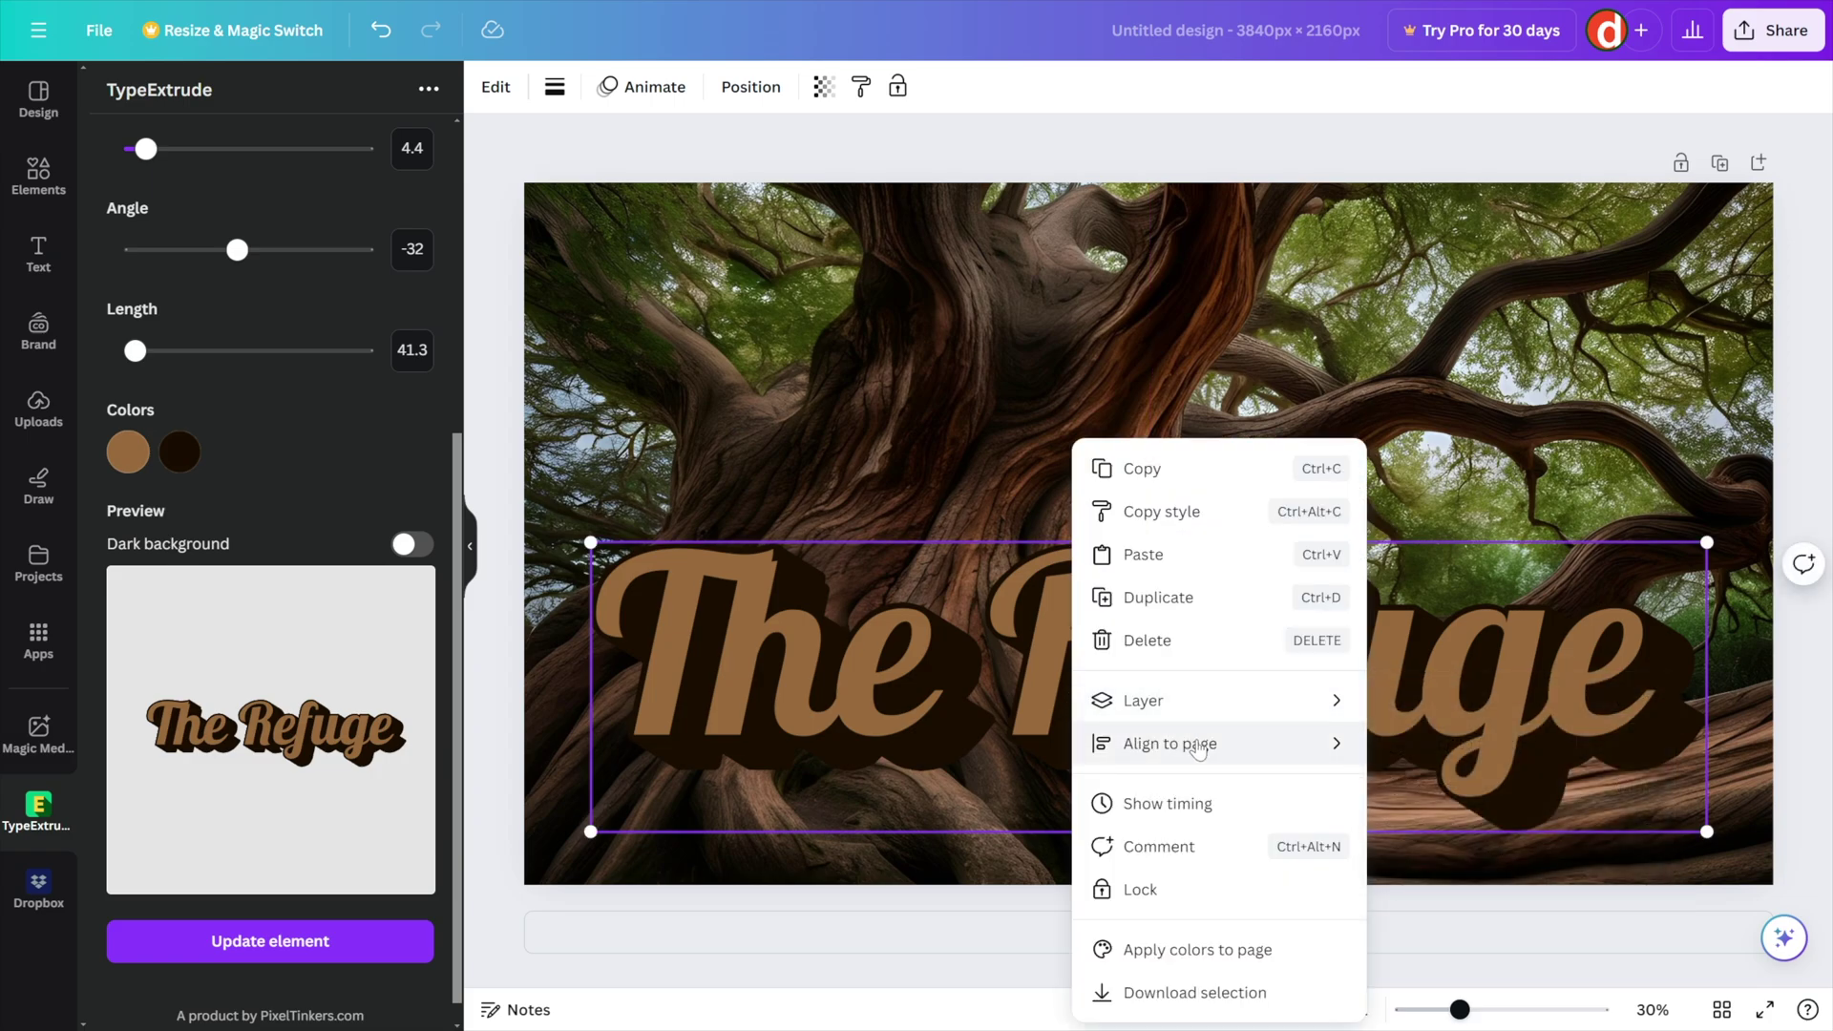
{"action": "mouse_move", "coordinate": [1242, 750]}
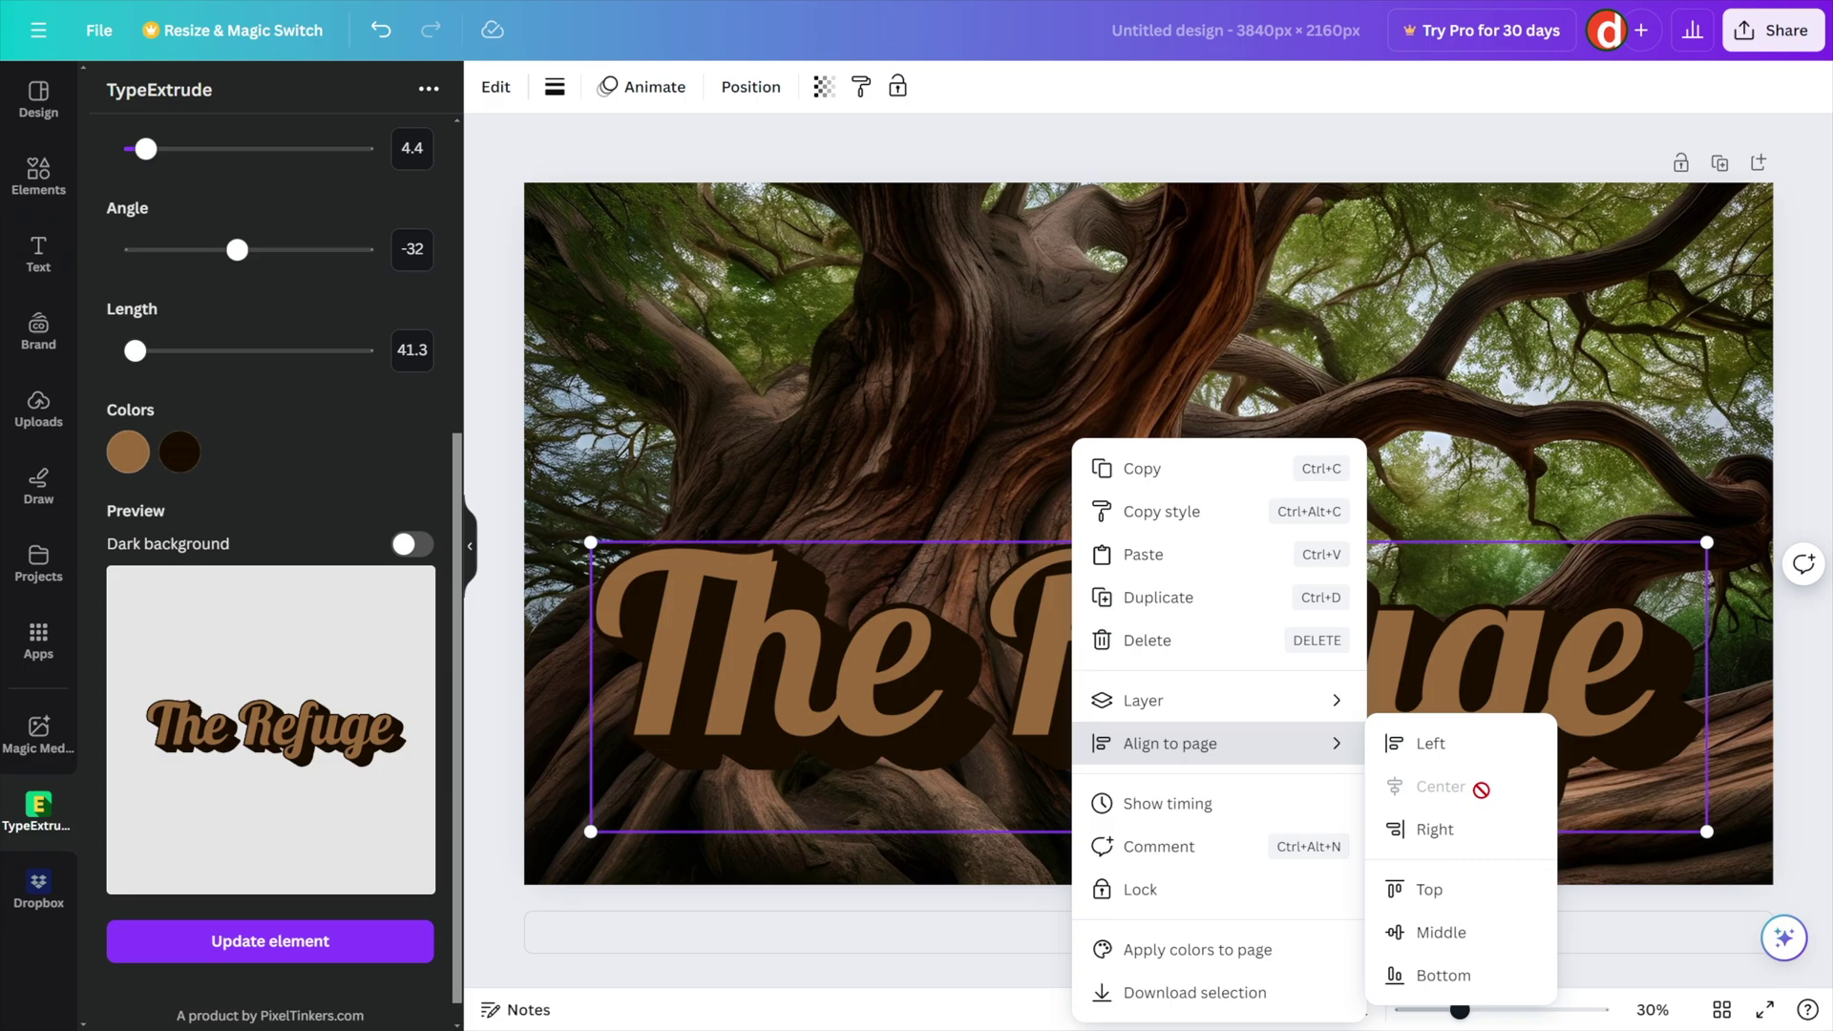
{"action": "mouse_move", "coordinate": [1268, 704]}
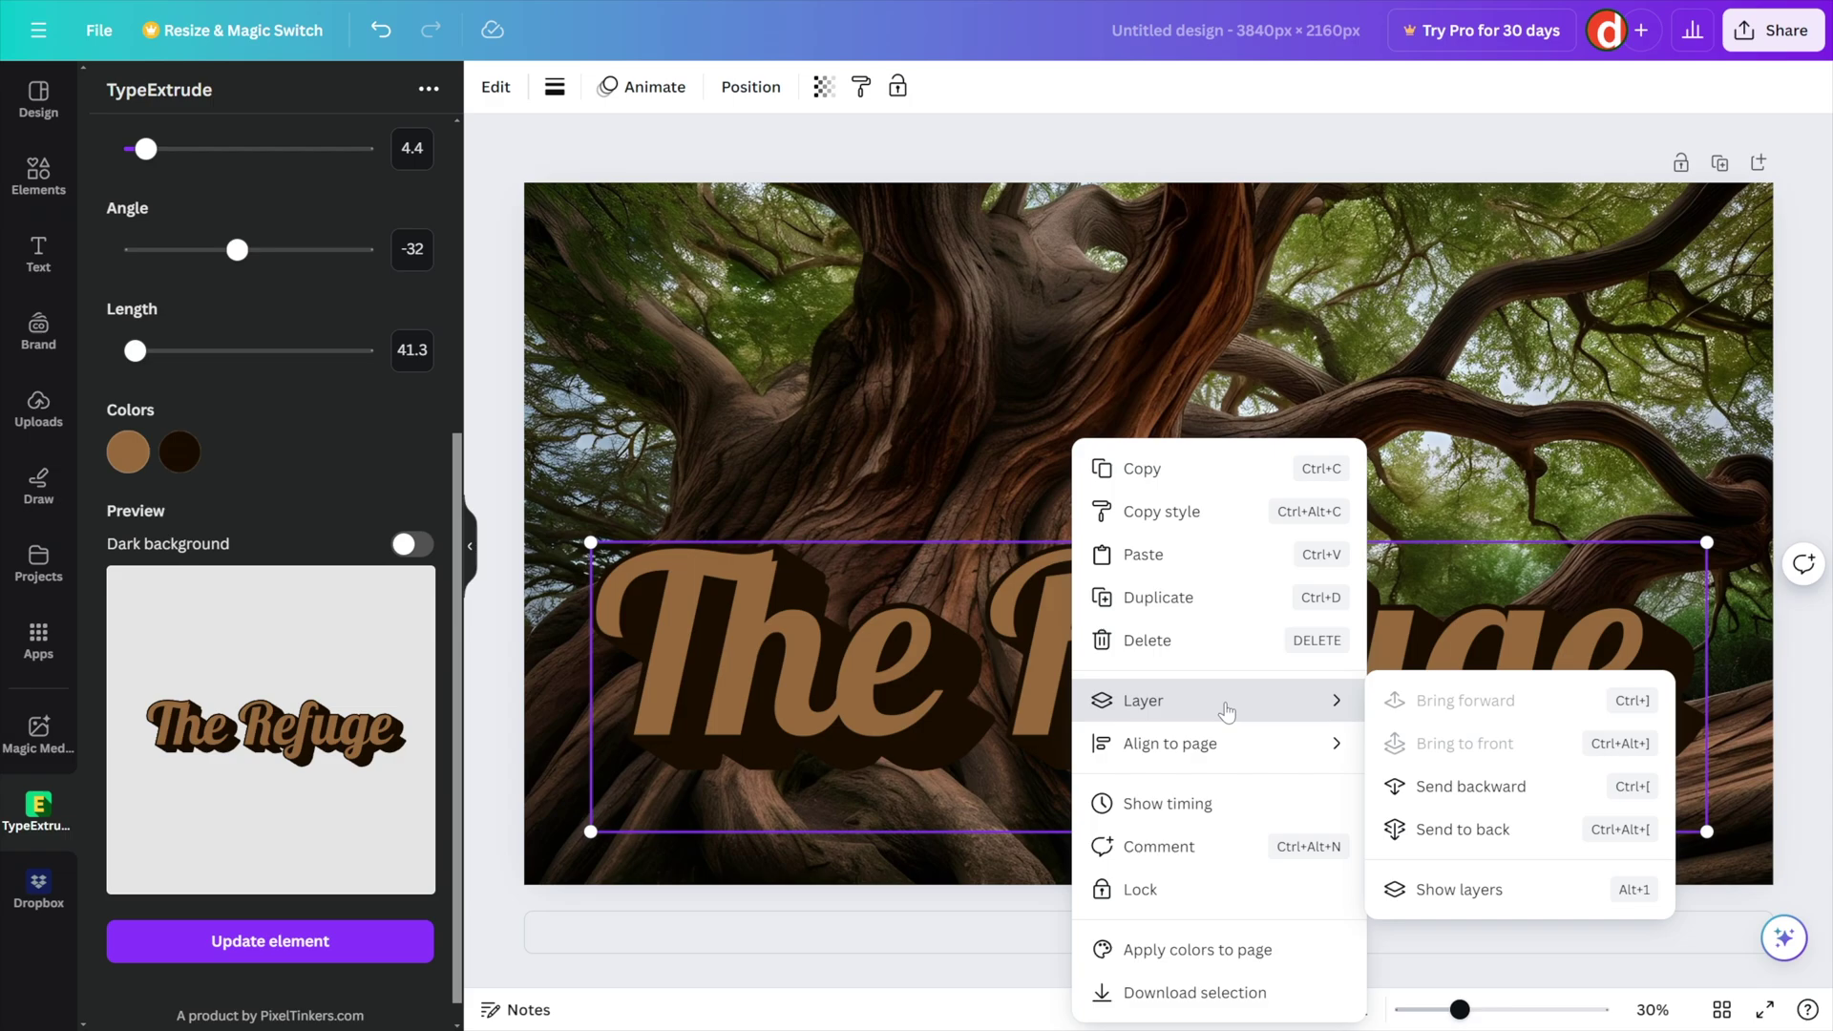
{"action": "left_click", "coordinate": [862, 896]}
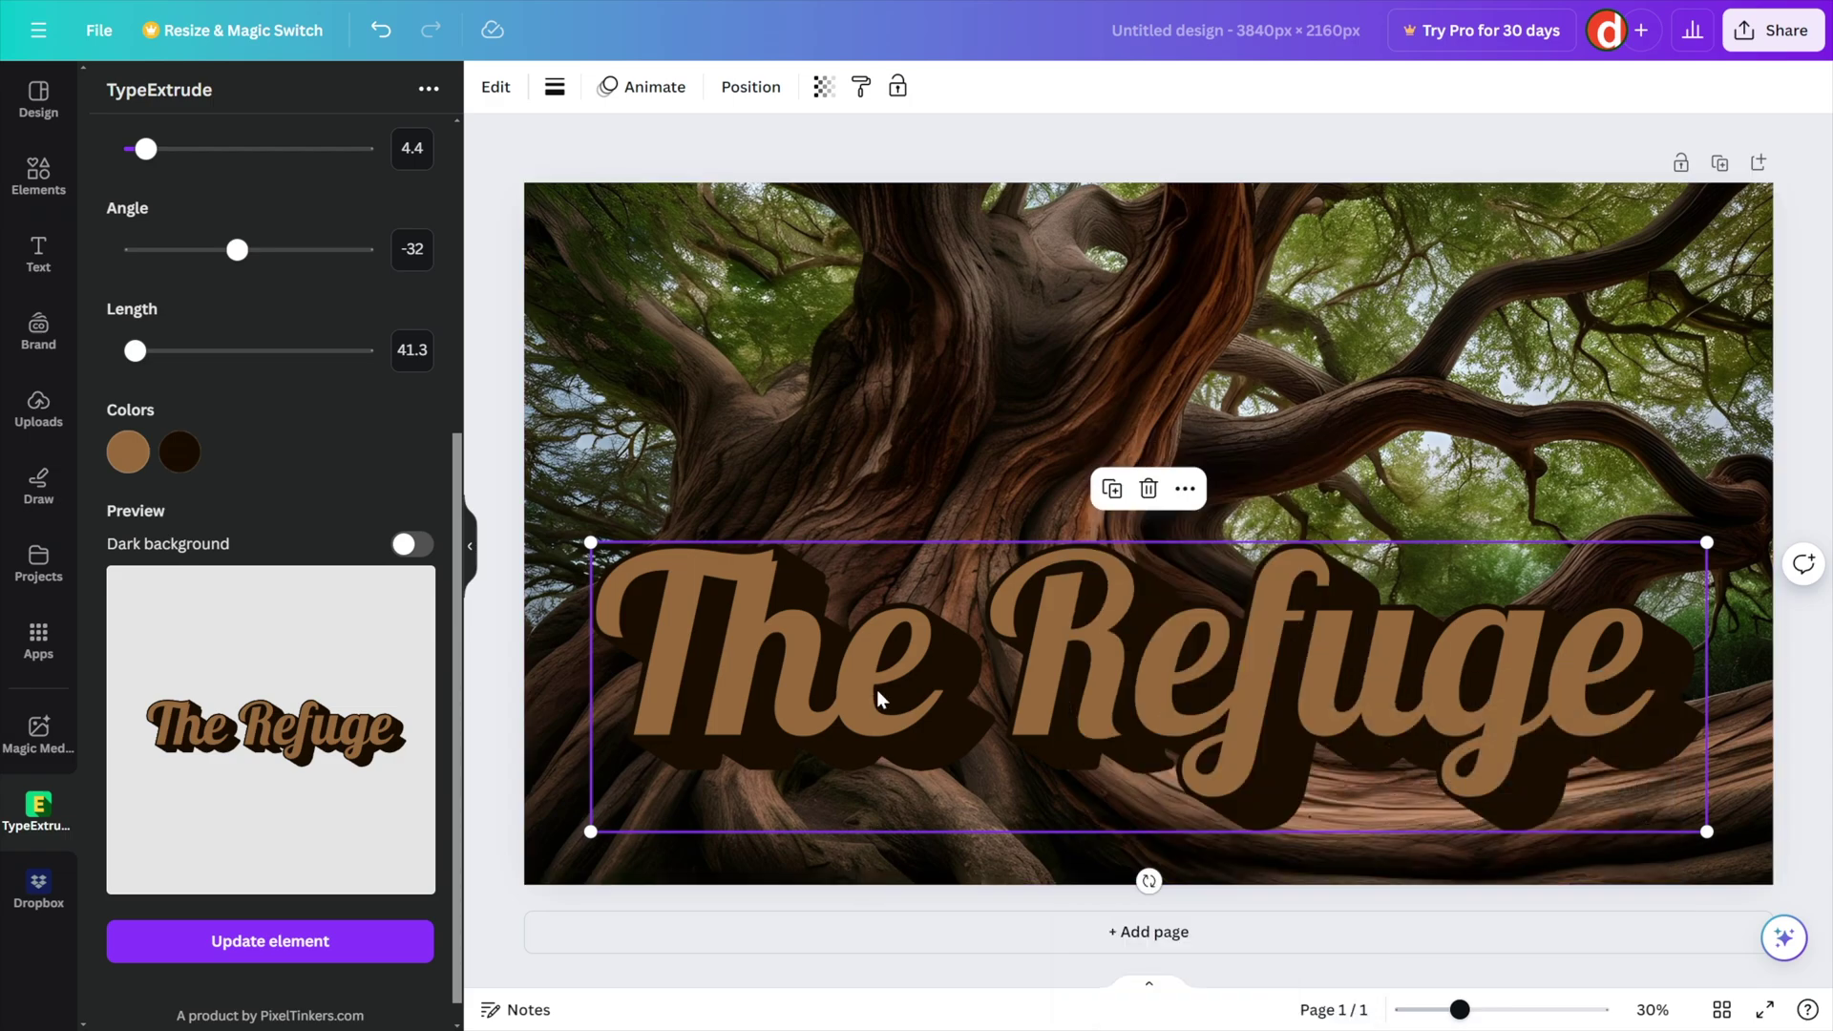
{"action": "left_click_drag", "start_coordinate": [879, 698], "coordinate": [876, 718]}
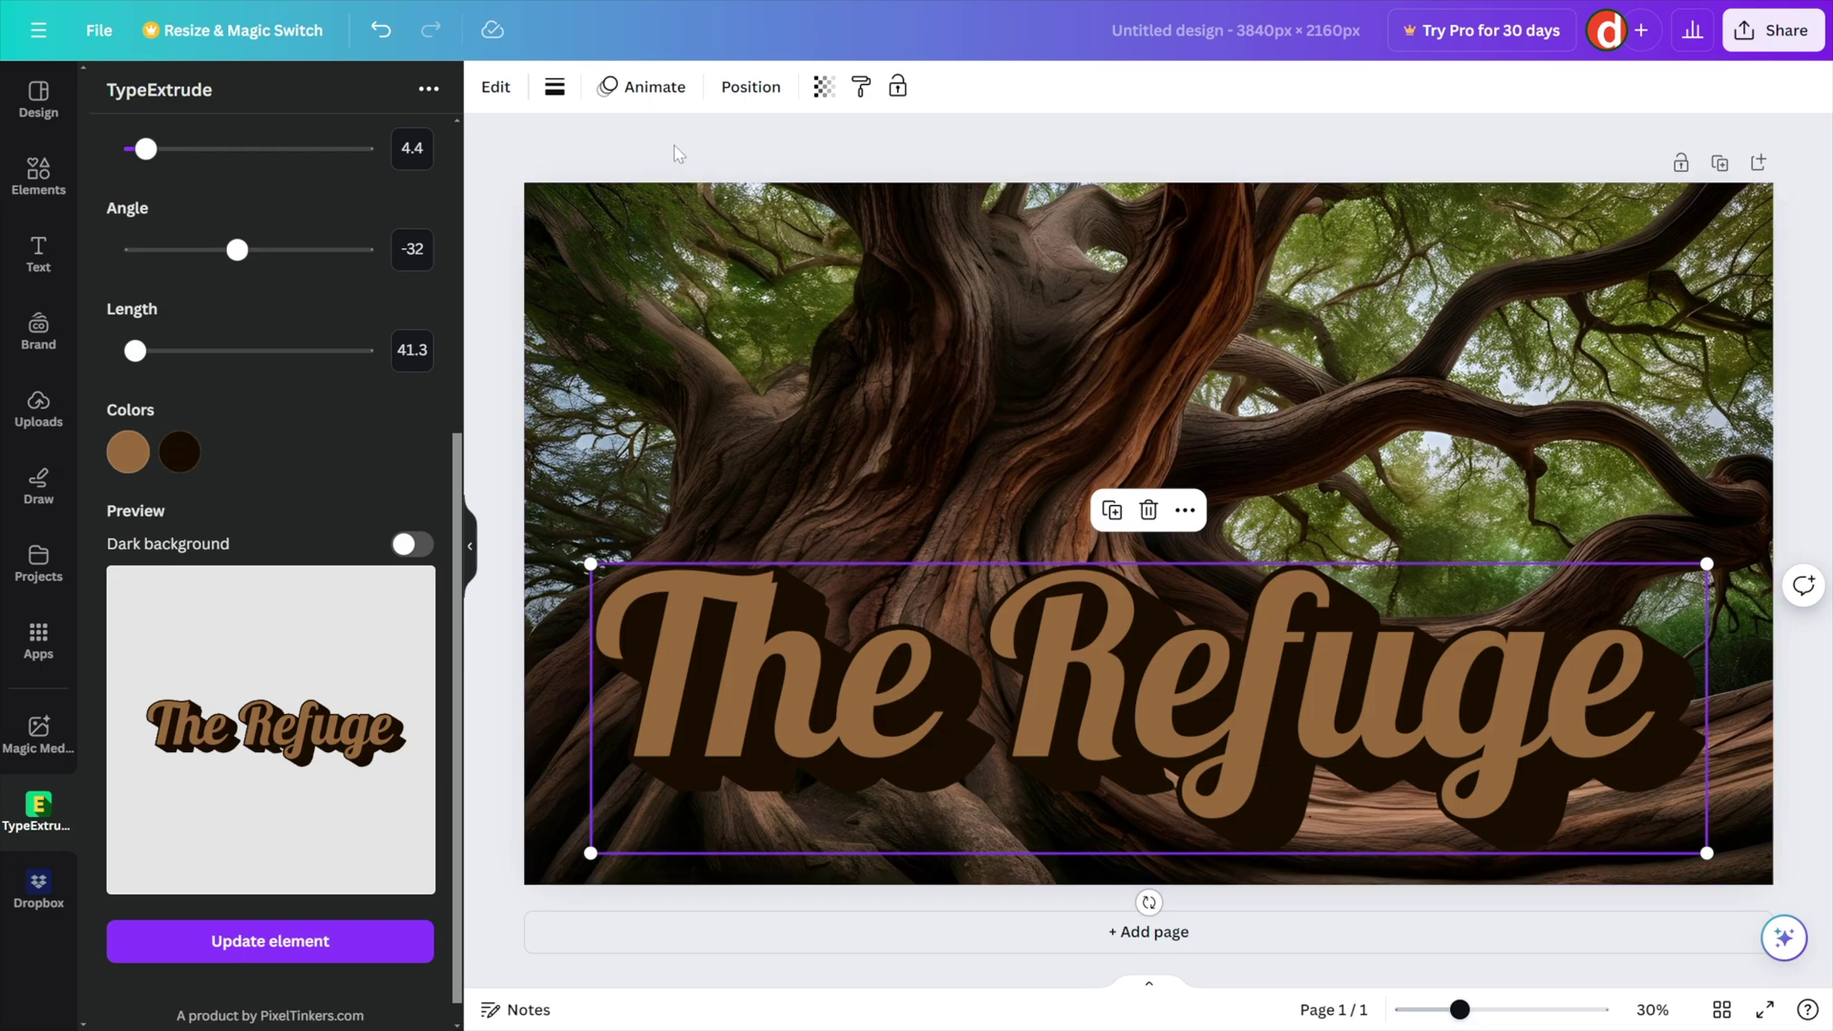
{"action": "left_click", "coordinate": [645, 89]}
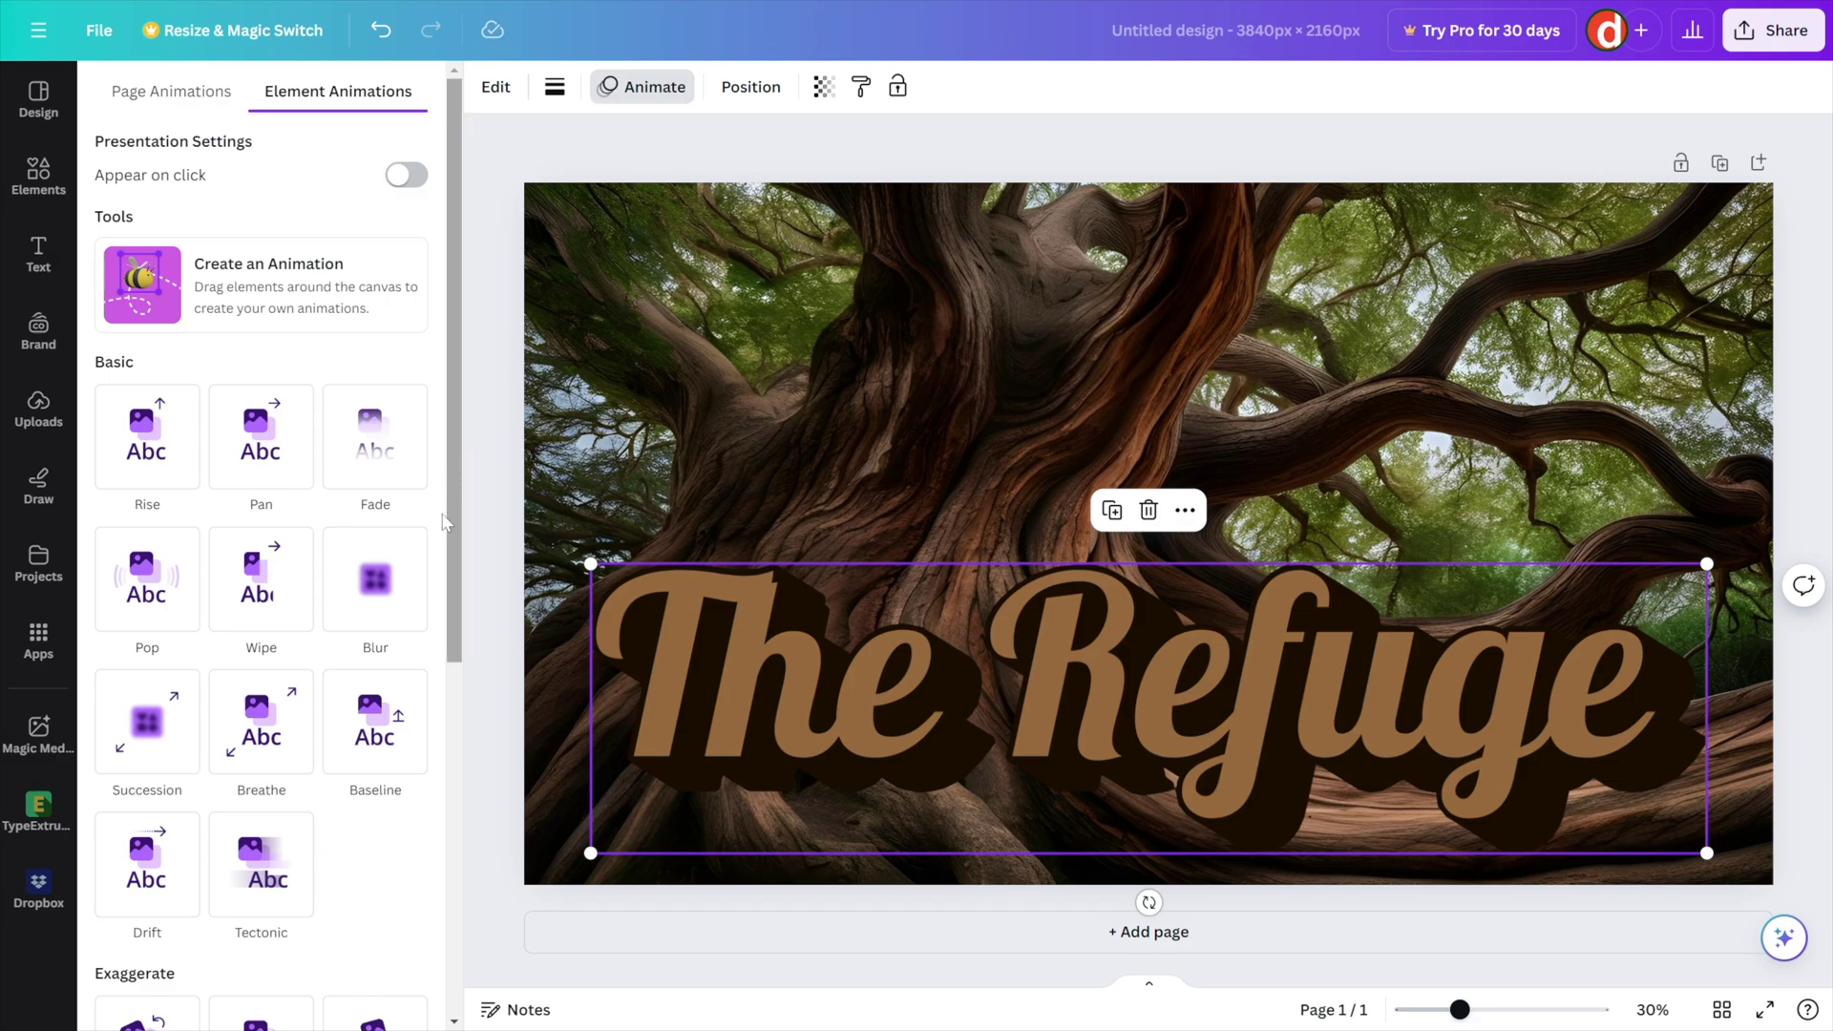
Apply the Breathe animation to the 'The Refuge' title and replay its preview
{"action": "left_click", "coordinate": [260, 729]}
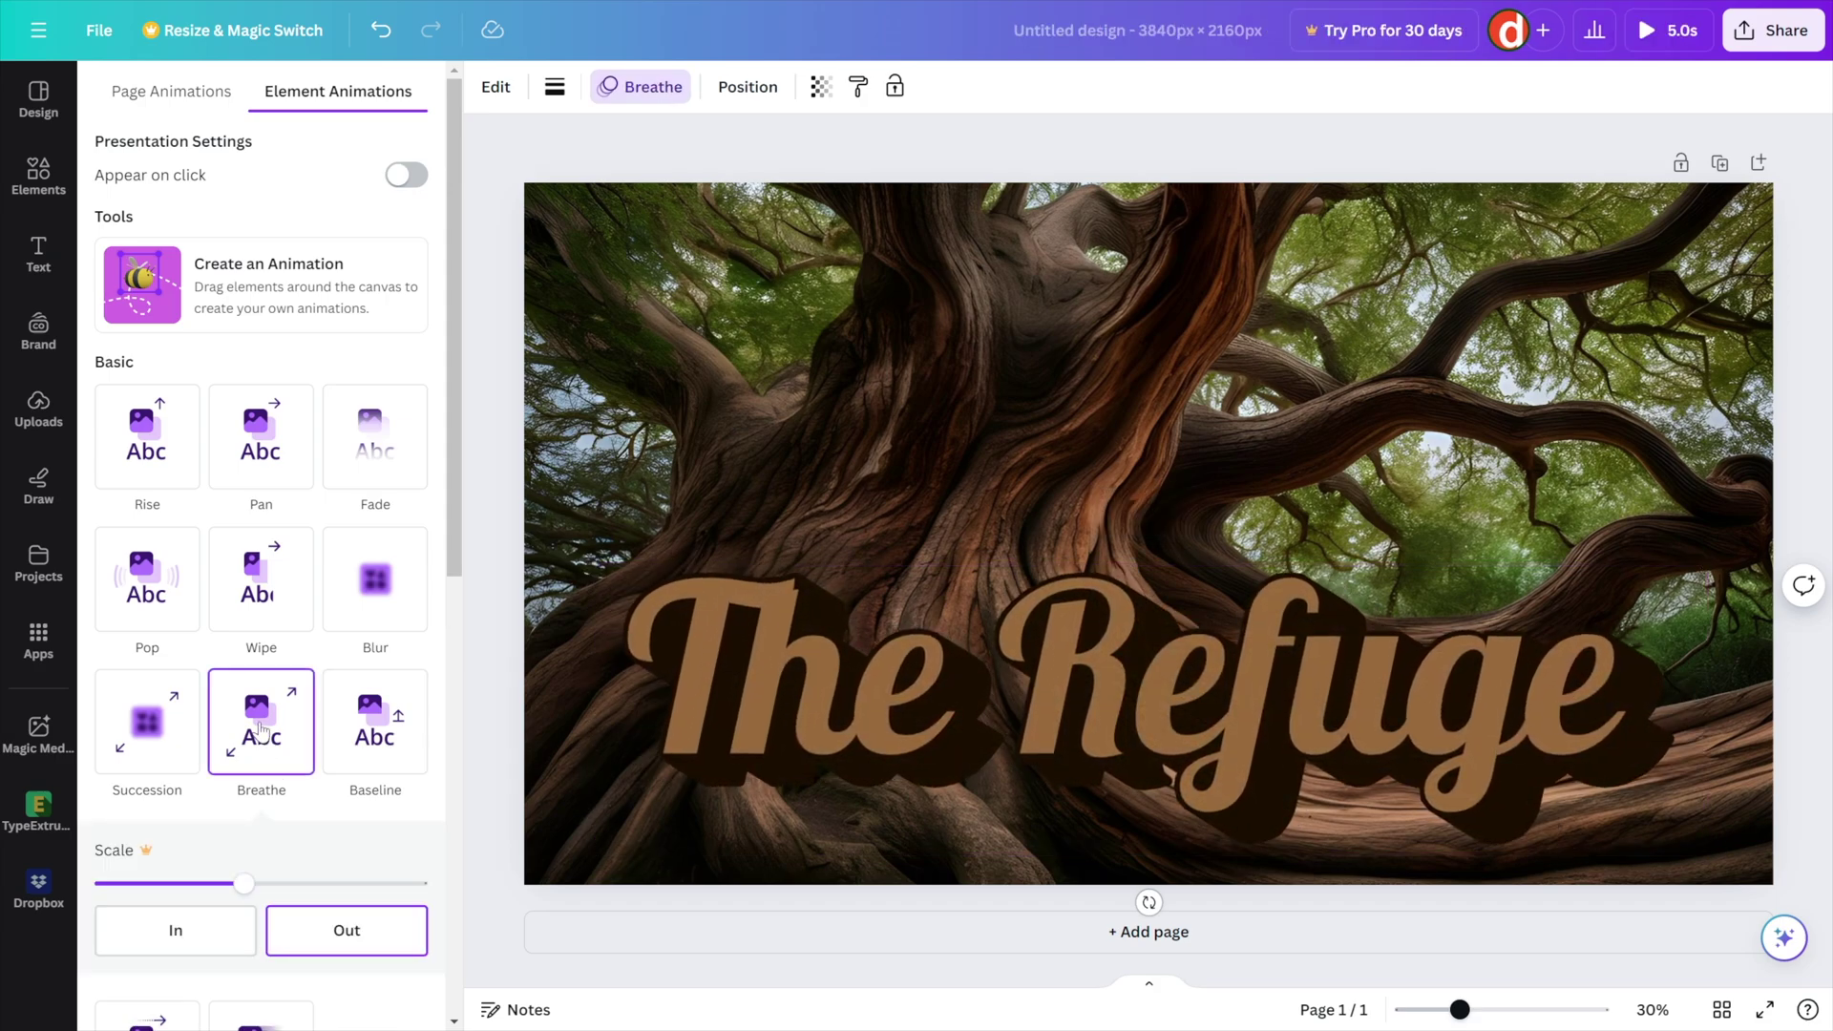
{"action": "scroll", "coordinate": [318, 852], "scroll_direction": "down", "scroll_amount": 1}
{"action": "scroll", "coordinate": [325, 850], "scroll_direction": "down", "scroll_amount": 1}
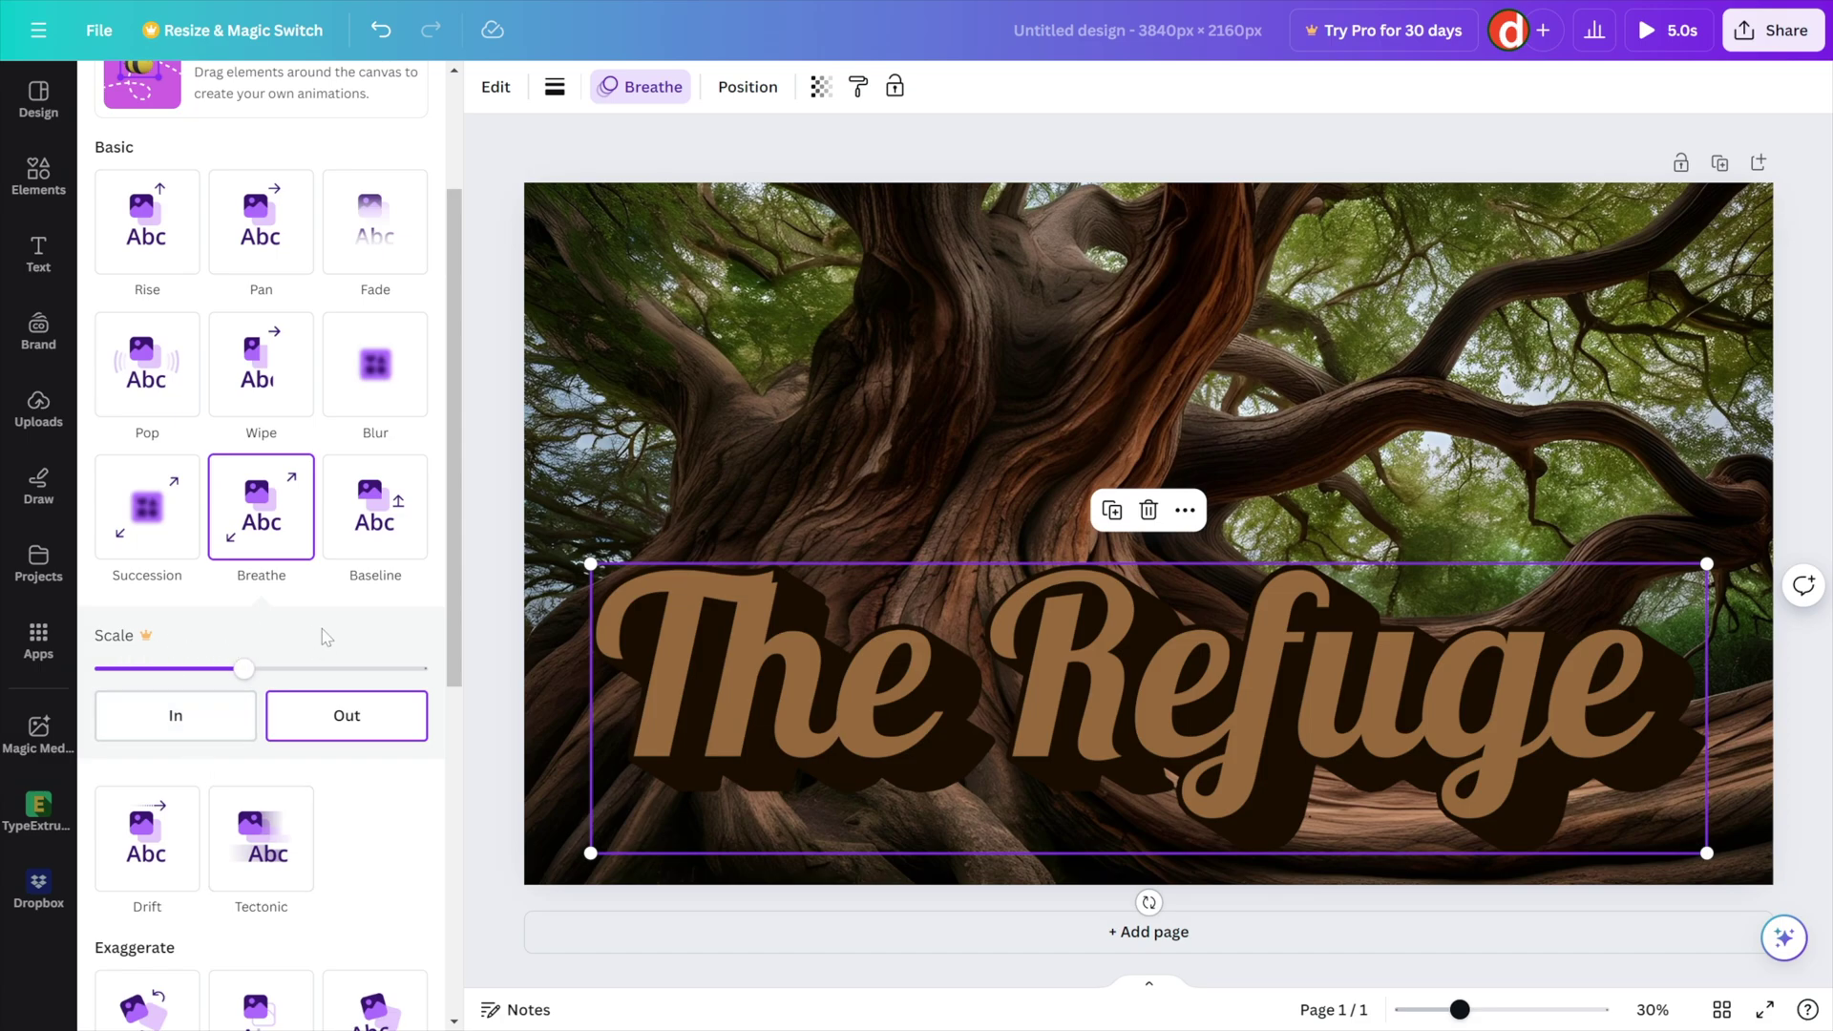
{"action": "left_click", "coordinate": [272, 503]}
{"action": "scroll", "coordinate": [442, 340], "scroll_direction": "up", "scroll_amount": 3}
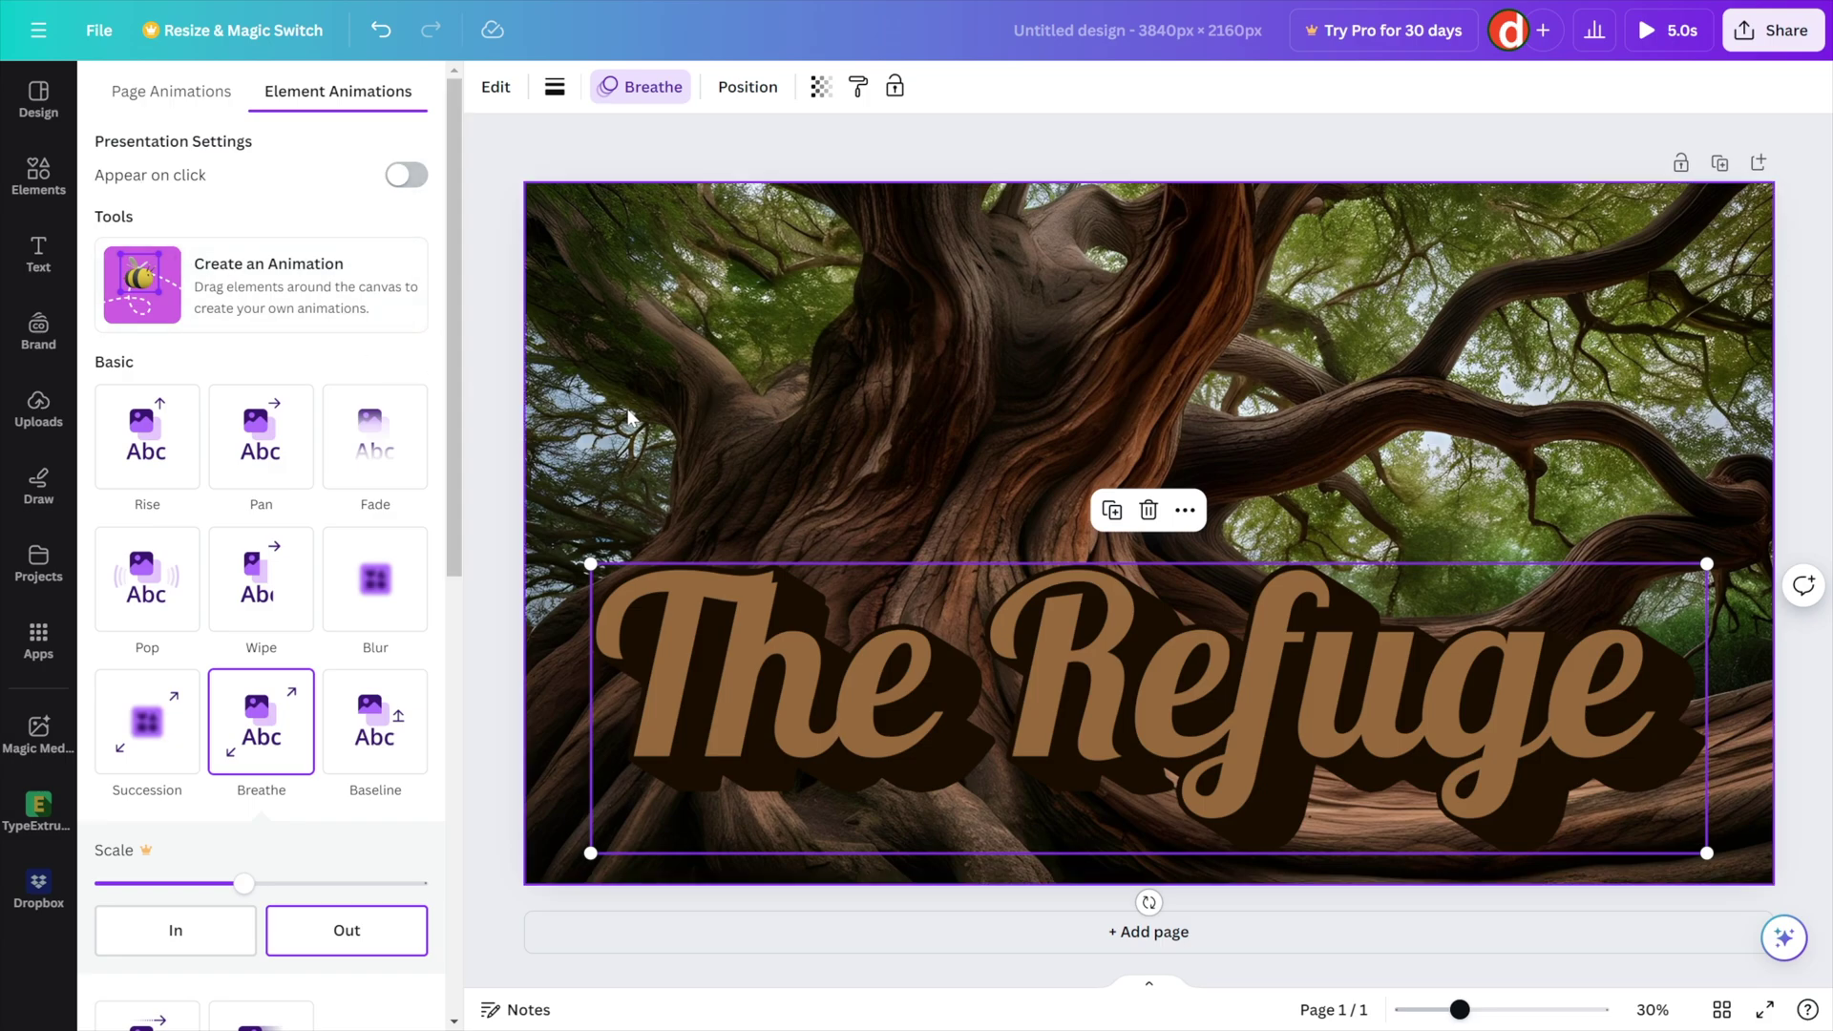
Search the Shapes library for 'sparkles', which finds no results
{"action": "left_click", "coordinate": [40, 176]}
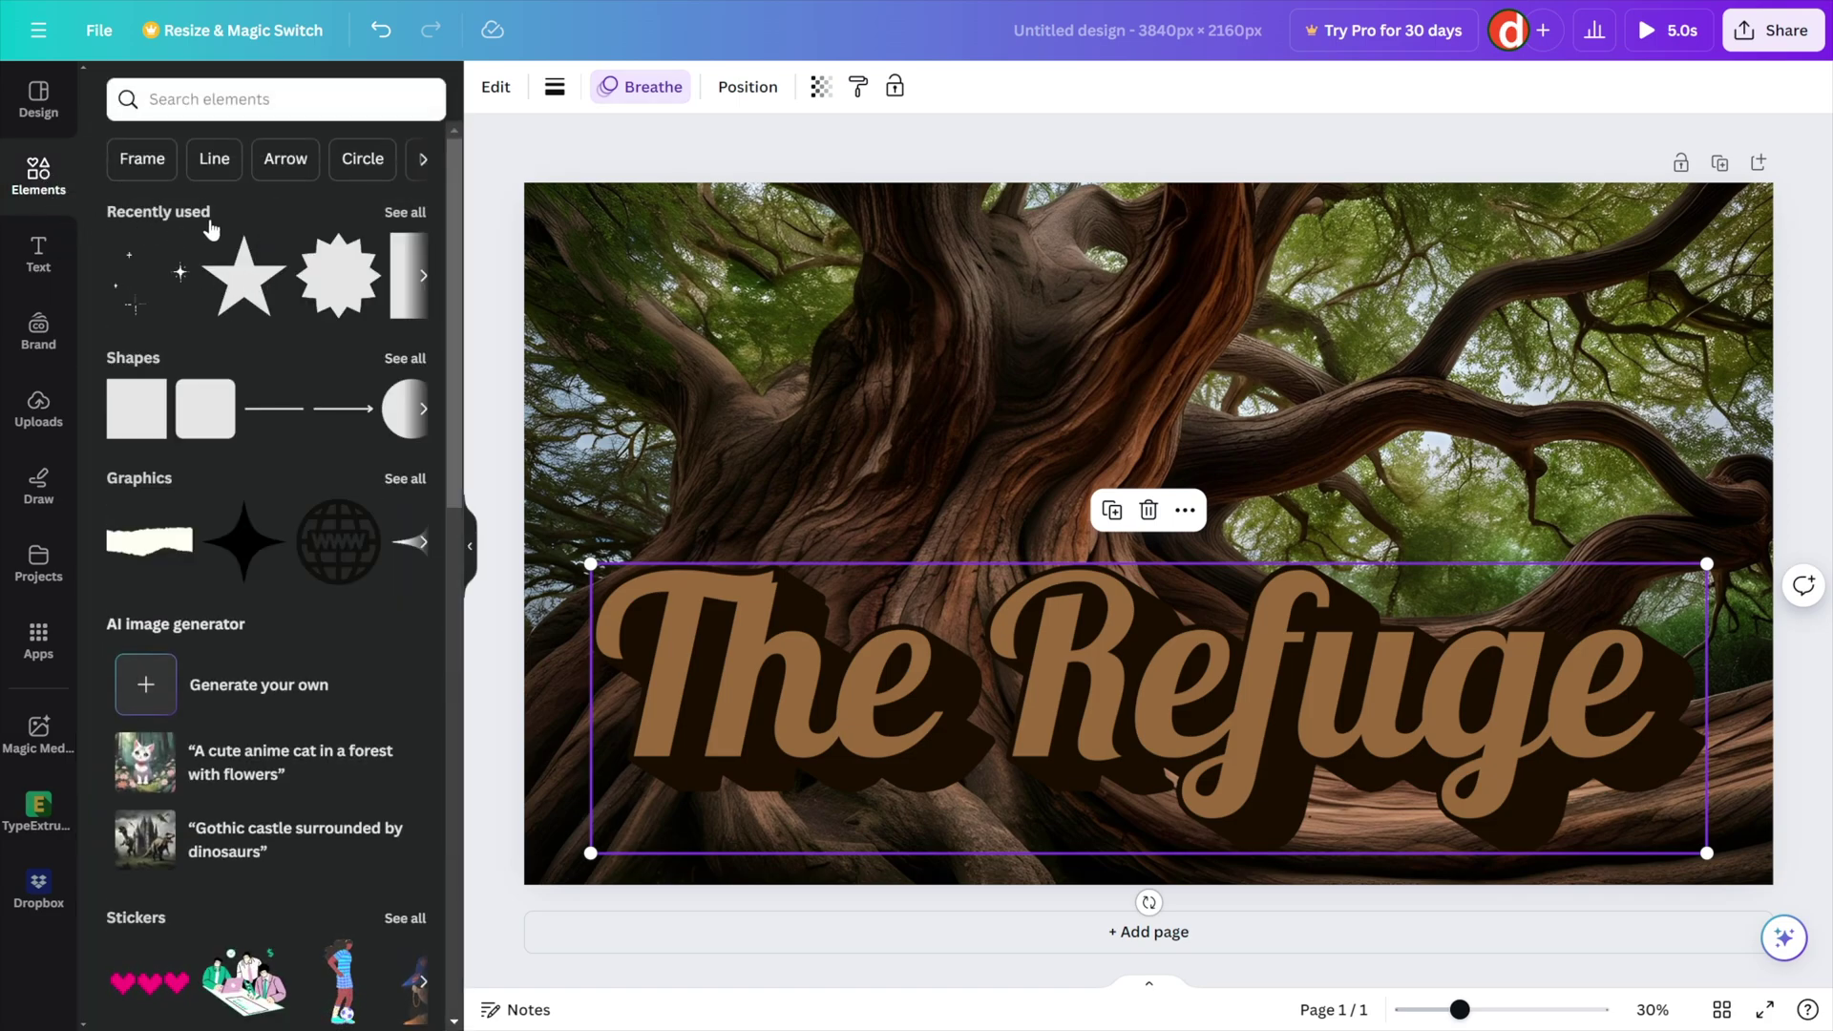
{"action": "left_click", "coordinate": [405, 360]}
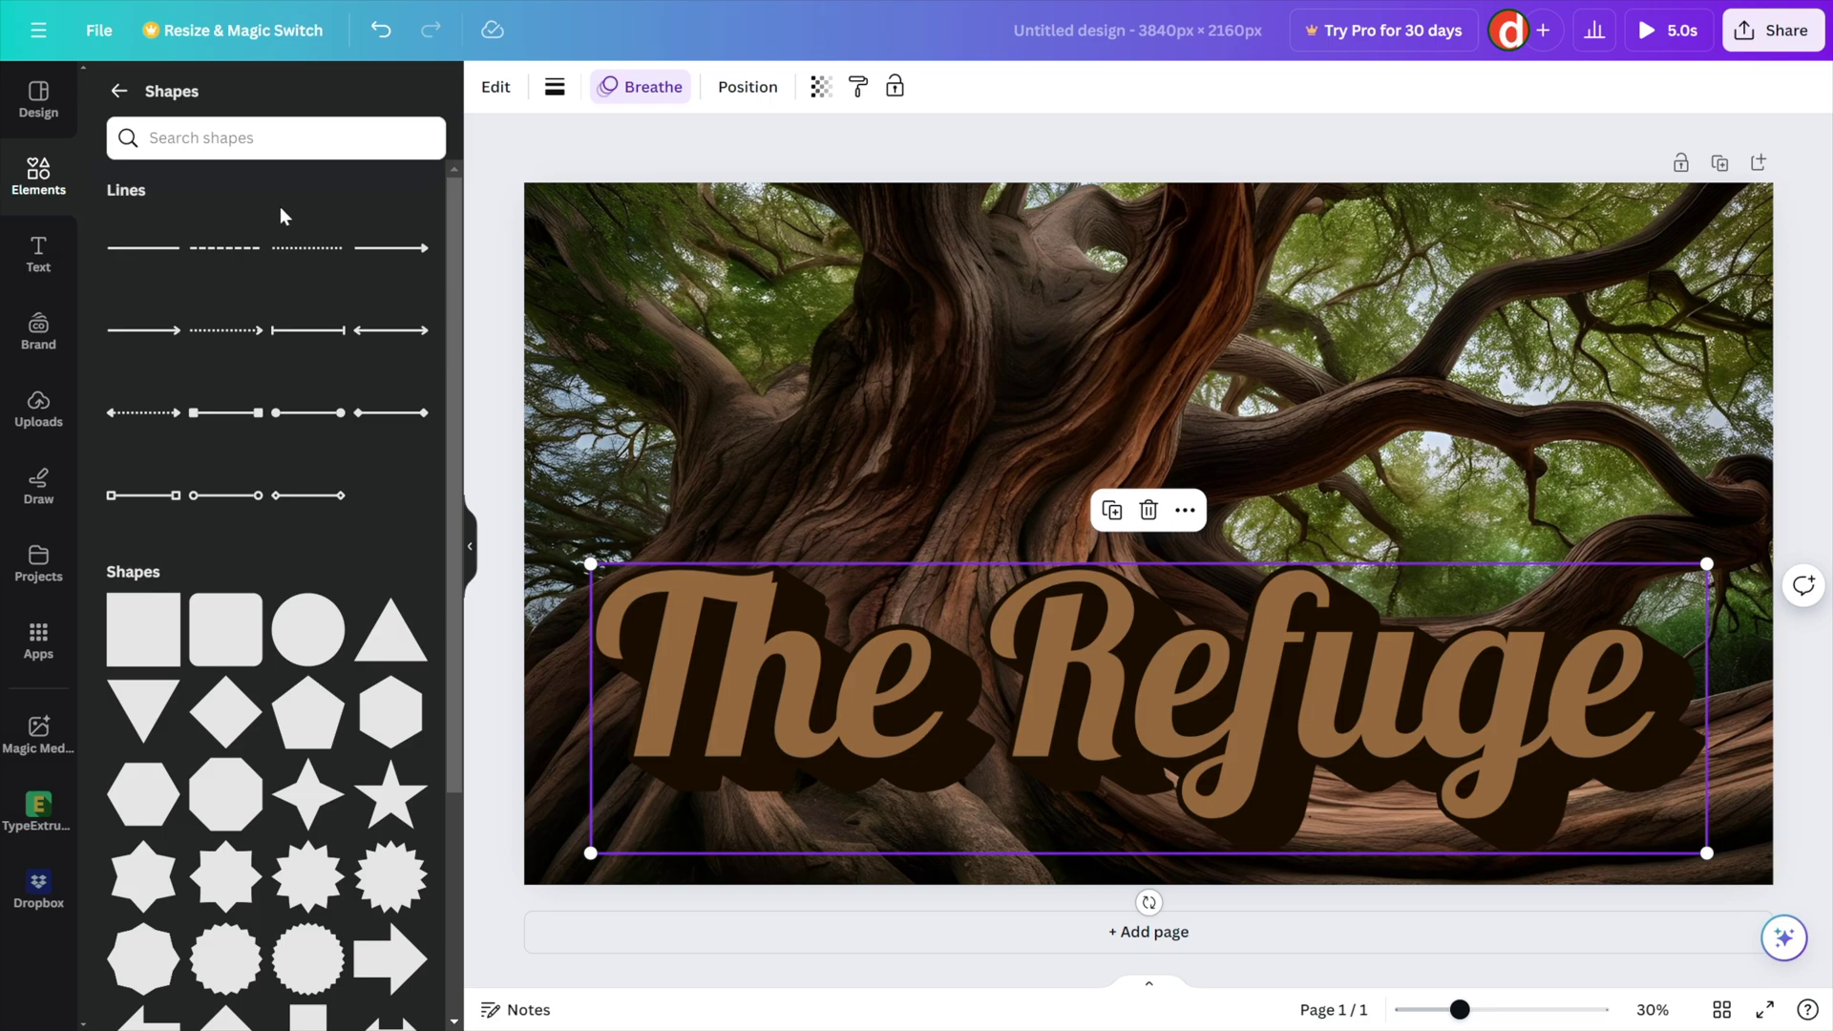
{"action": "left_click", "coordinate": [277, 138]}
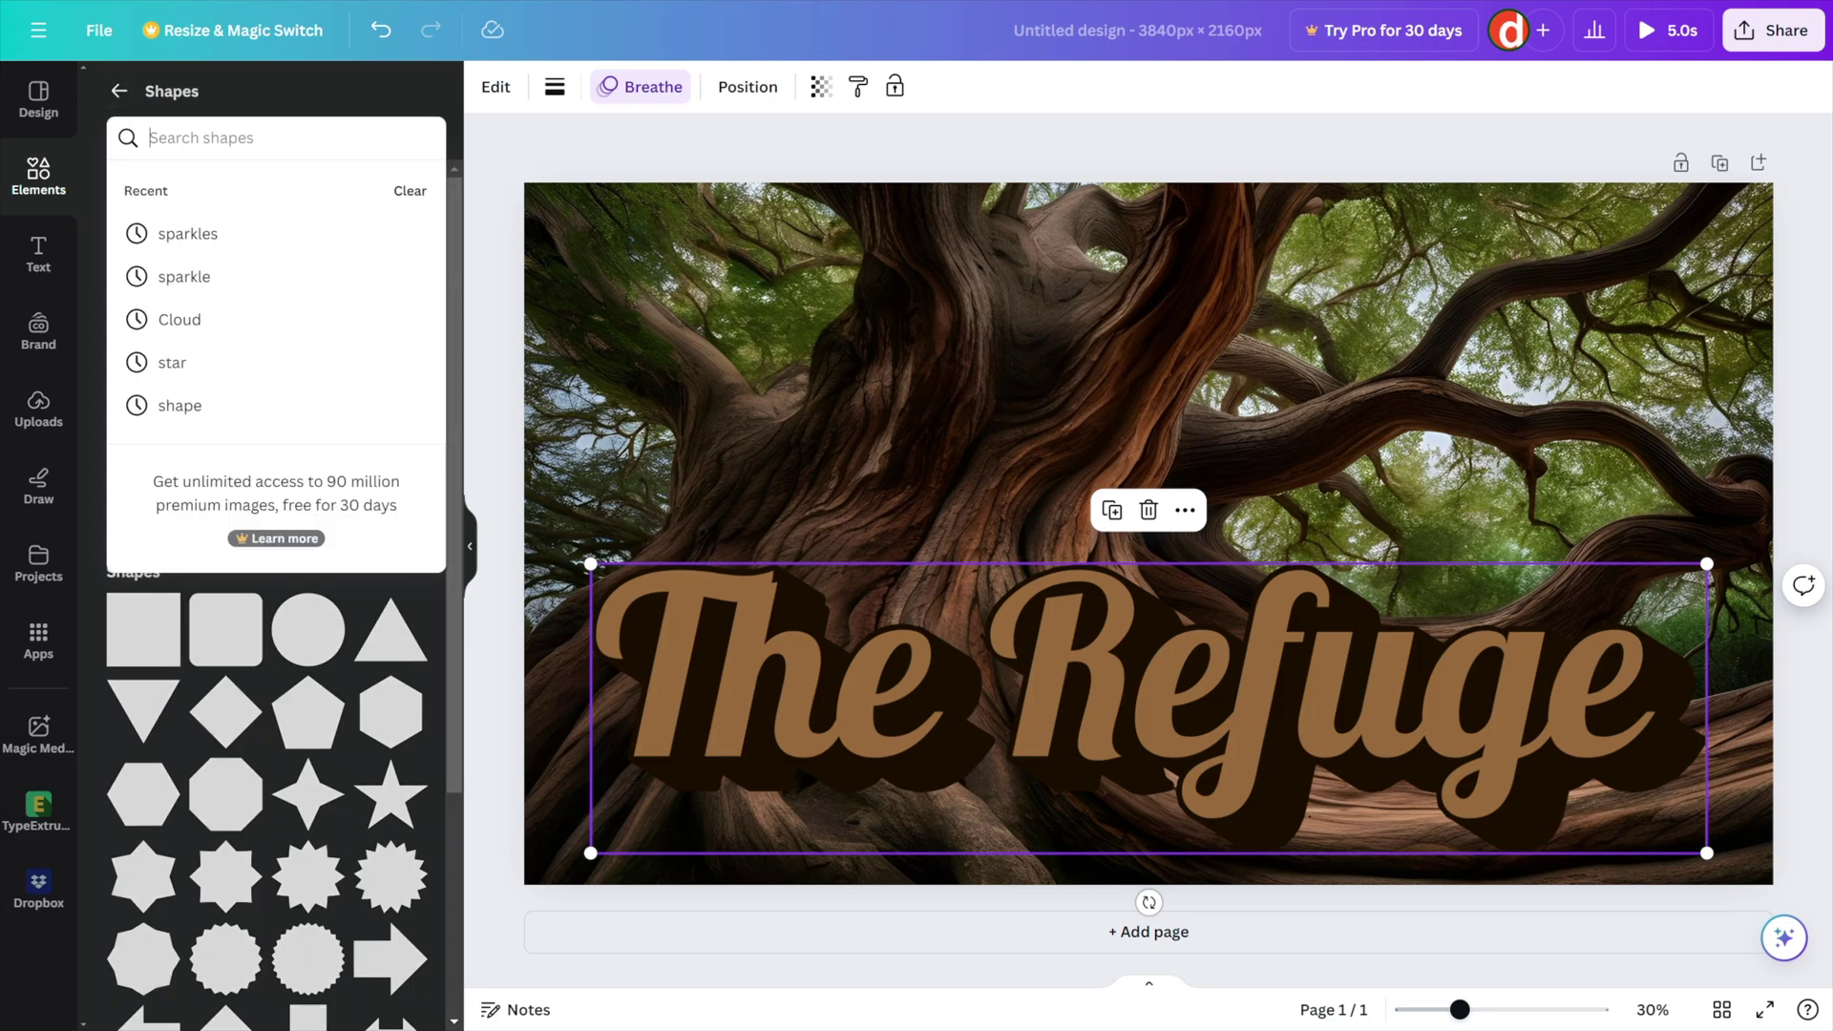
{"action": "type", "text": "spa"}
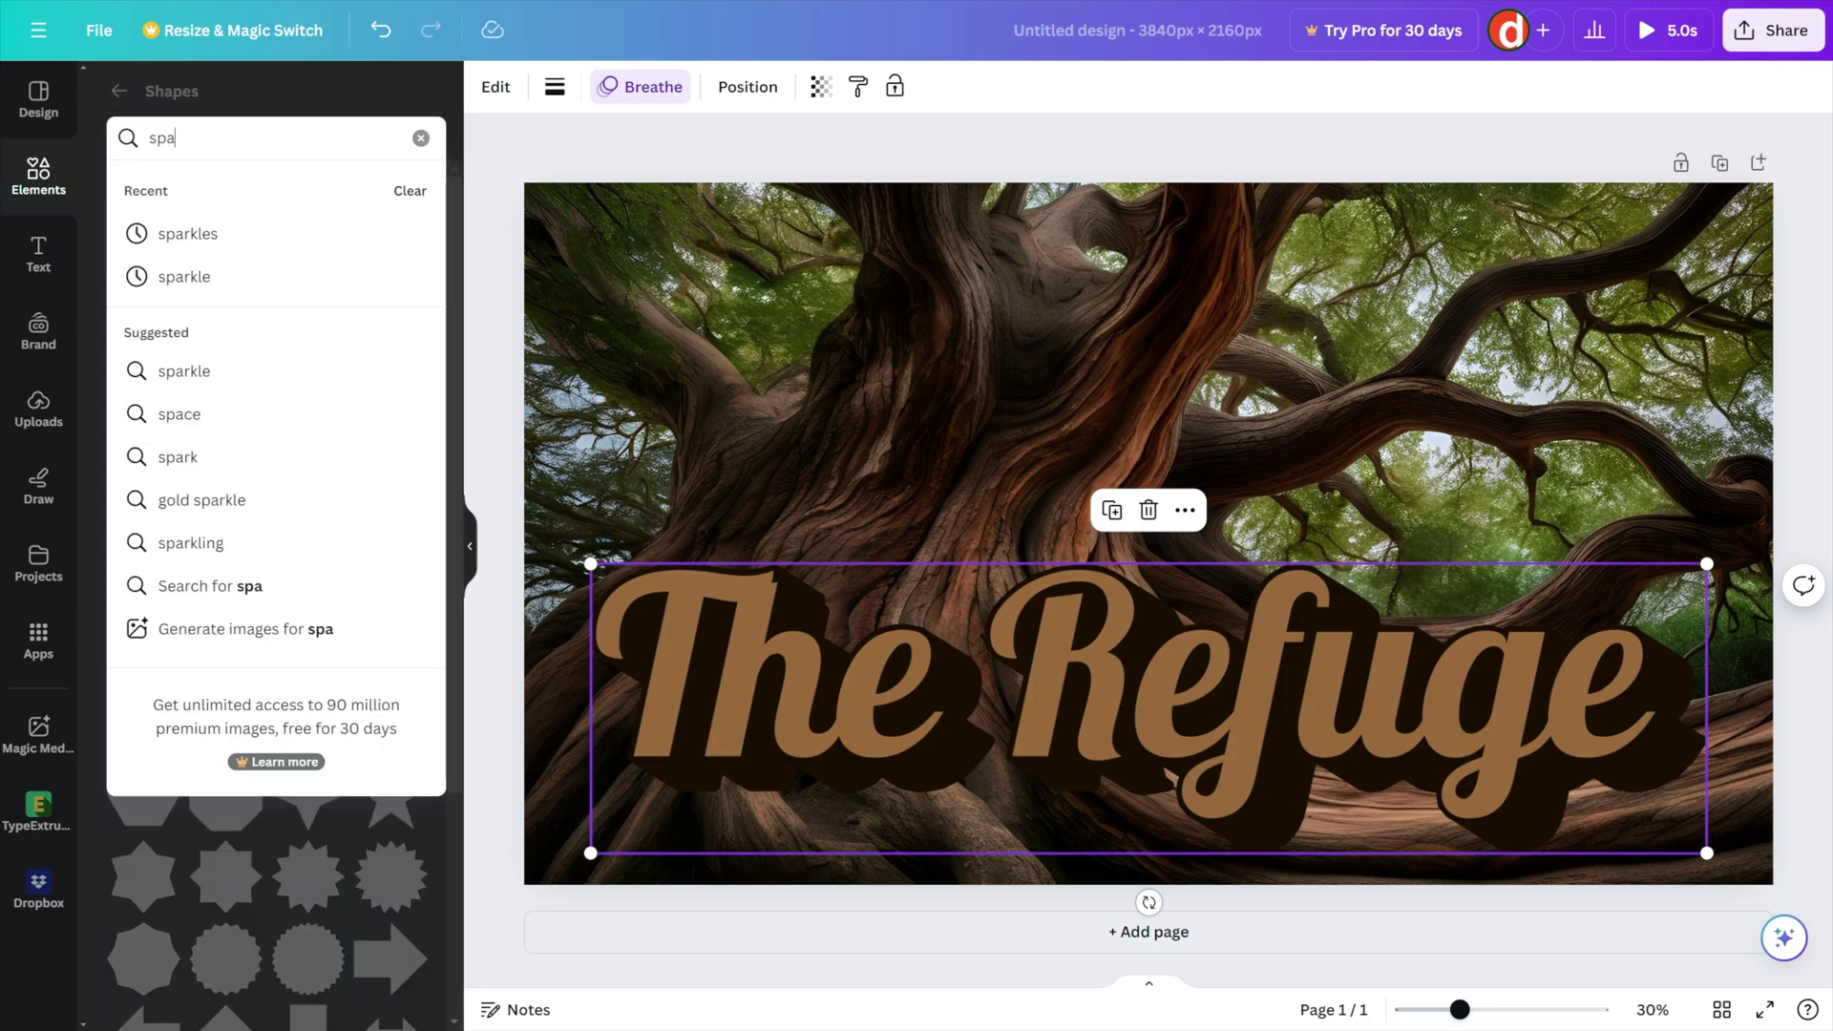
{"action": "type", "text": "rkles"}
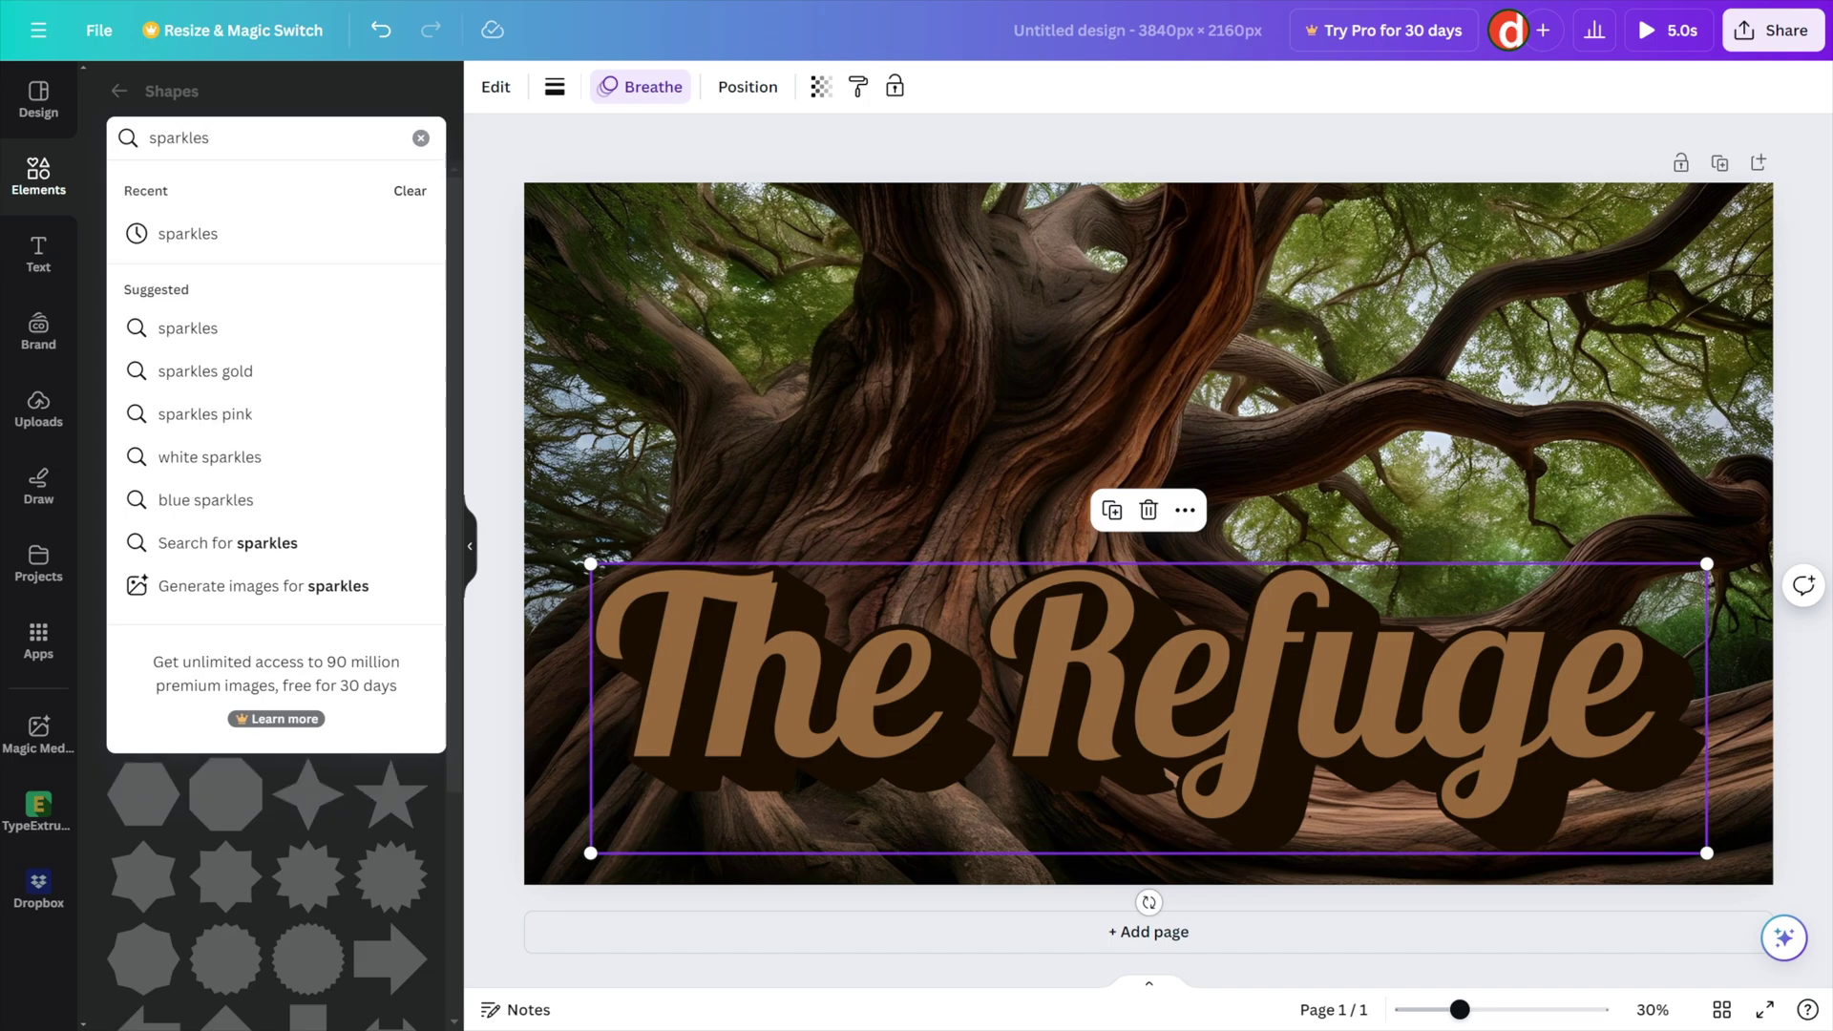
{"action": "key", "text": "Return"}
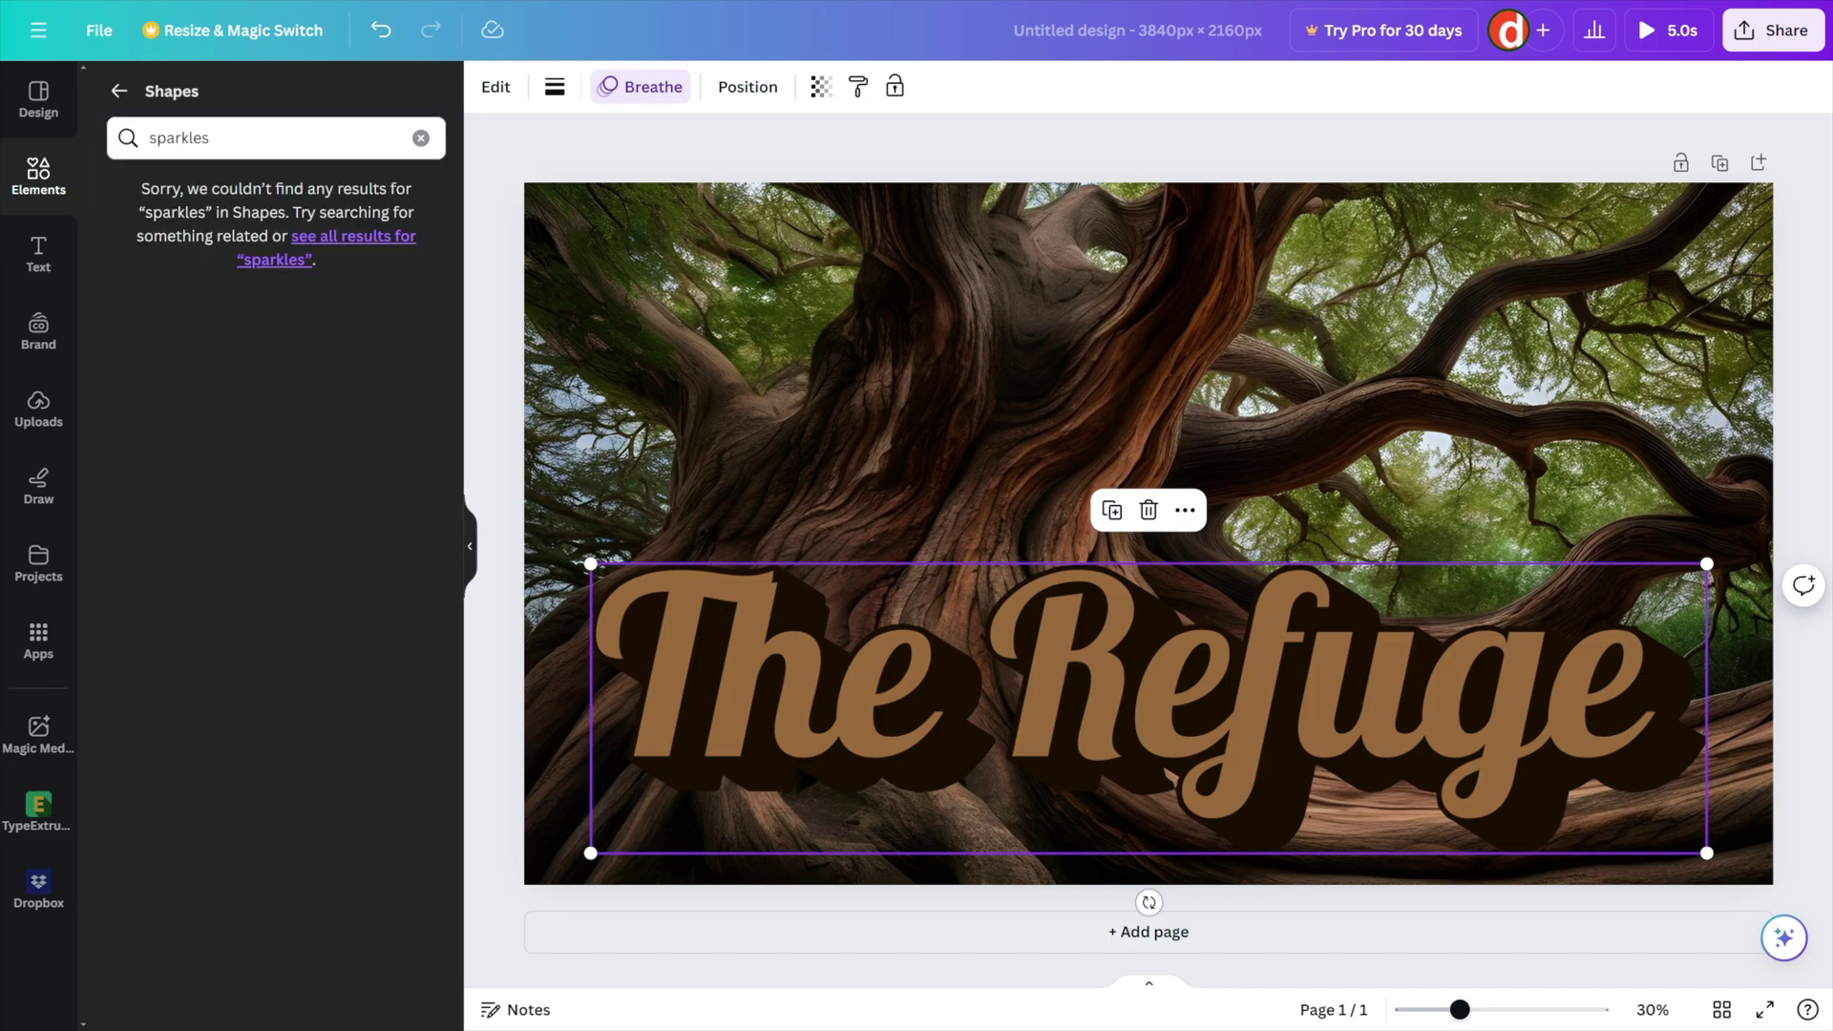
{"action": "left_click", "coordinate": [276, 137]}
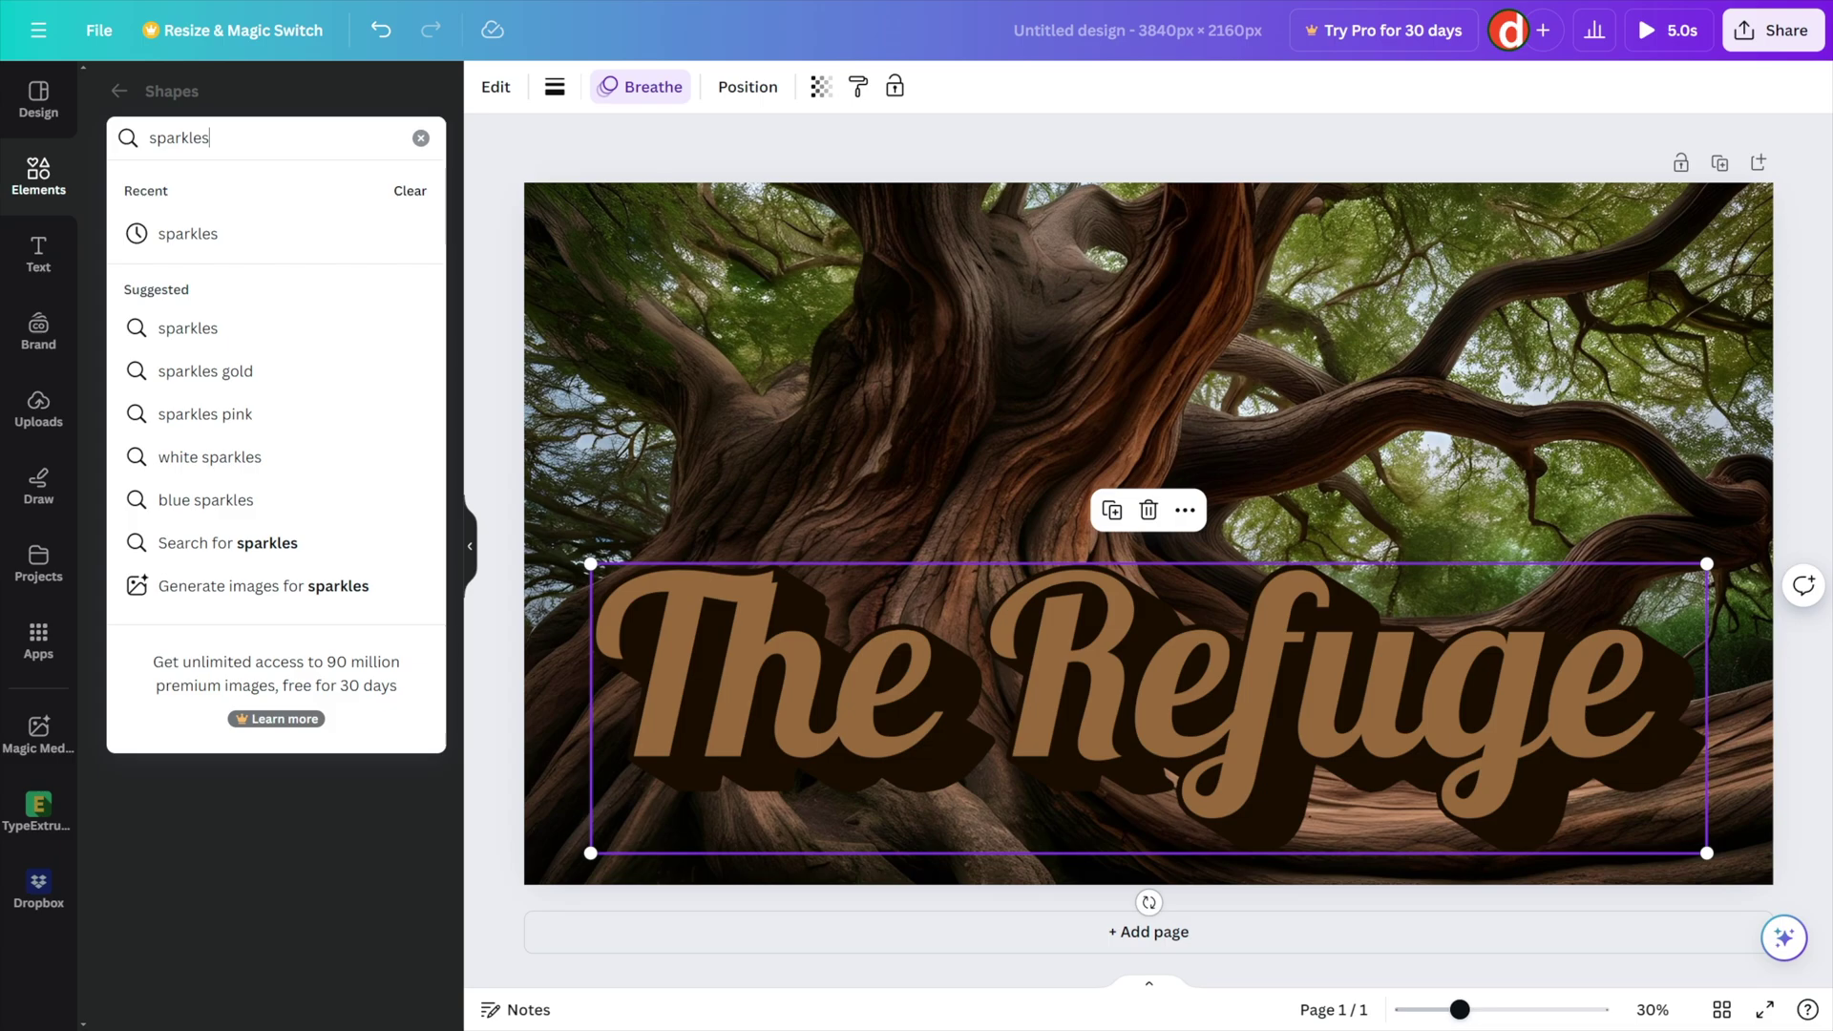
{"action": "key", "text": "Return"}
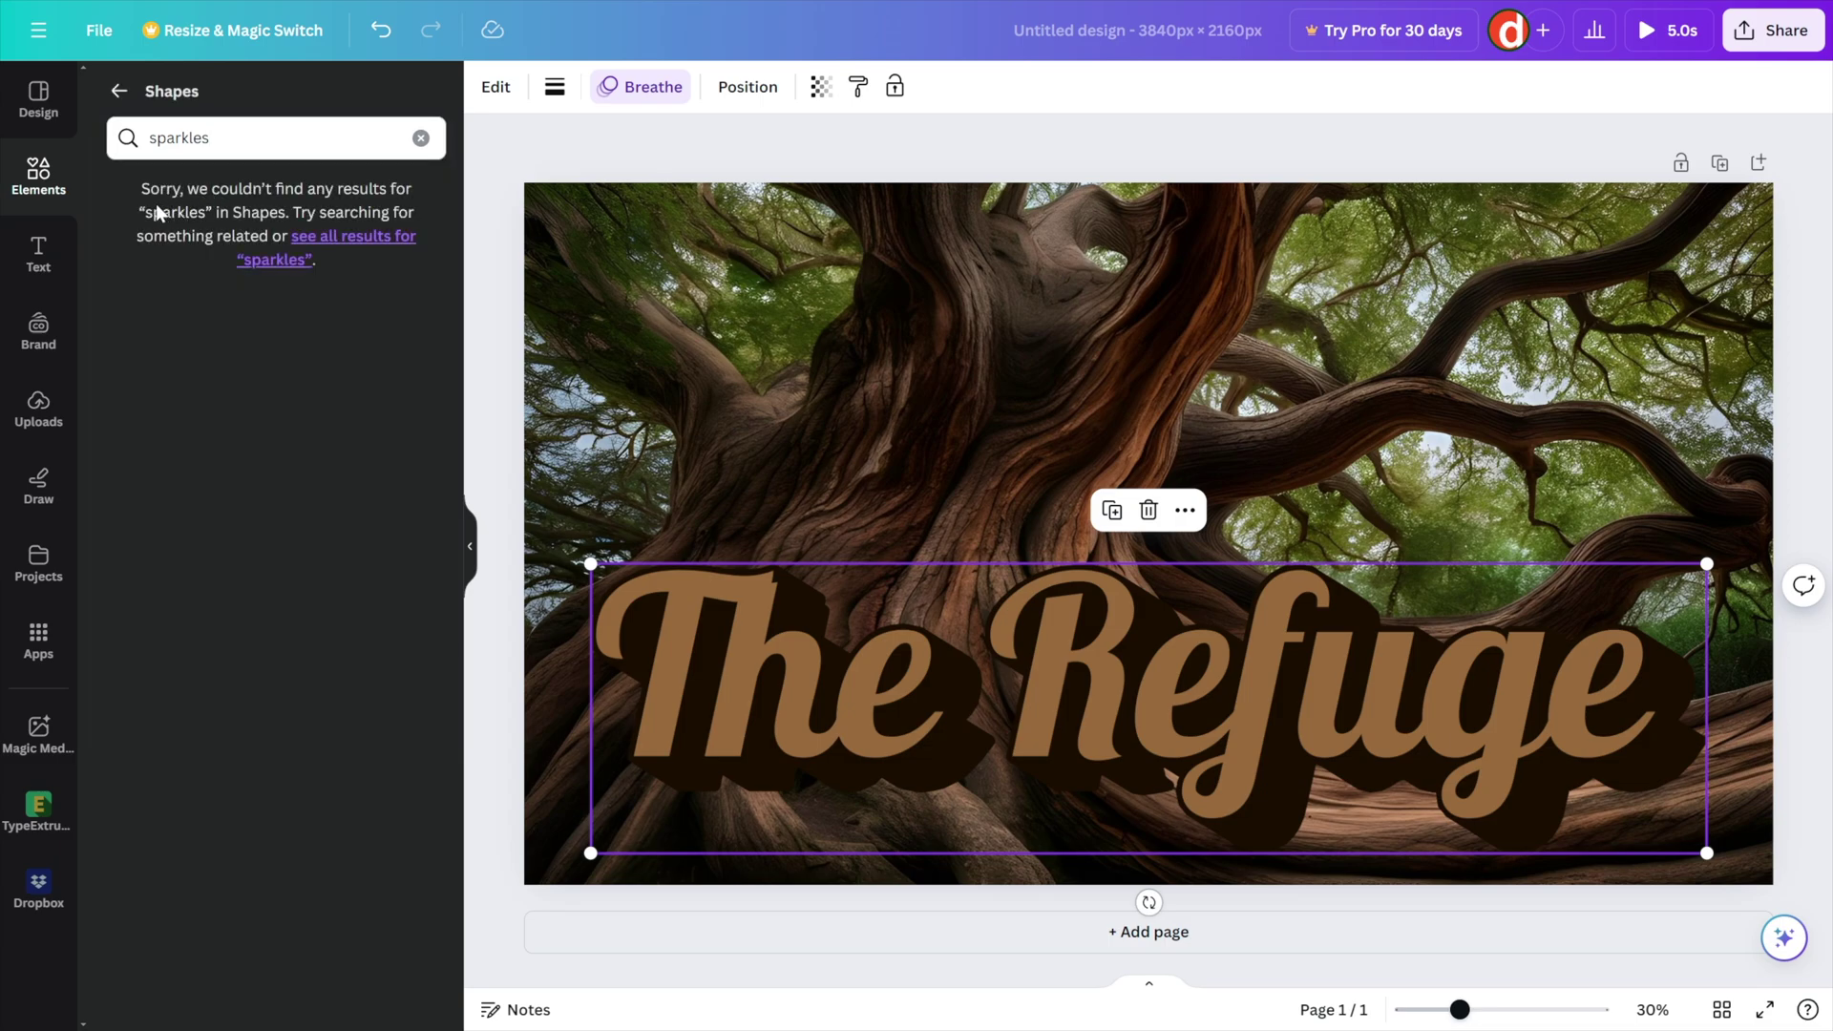
Start a new 'sparkles' search from the main Elements library
{"action": "left_click", "coordinate": [119, 90]}
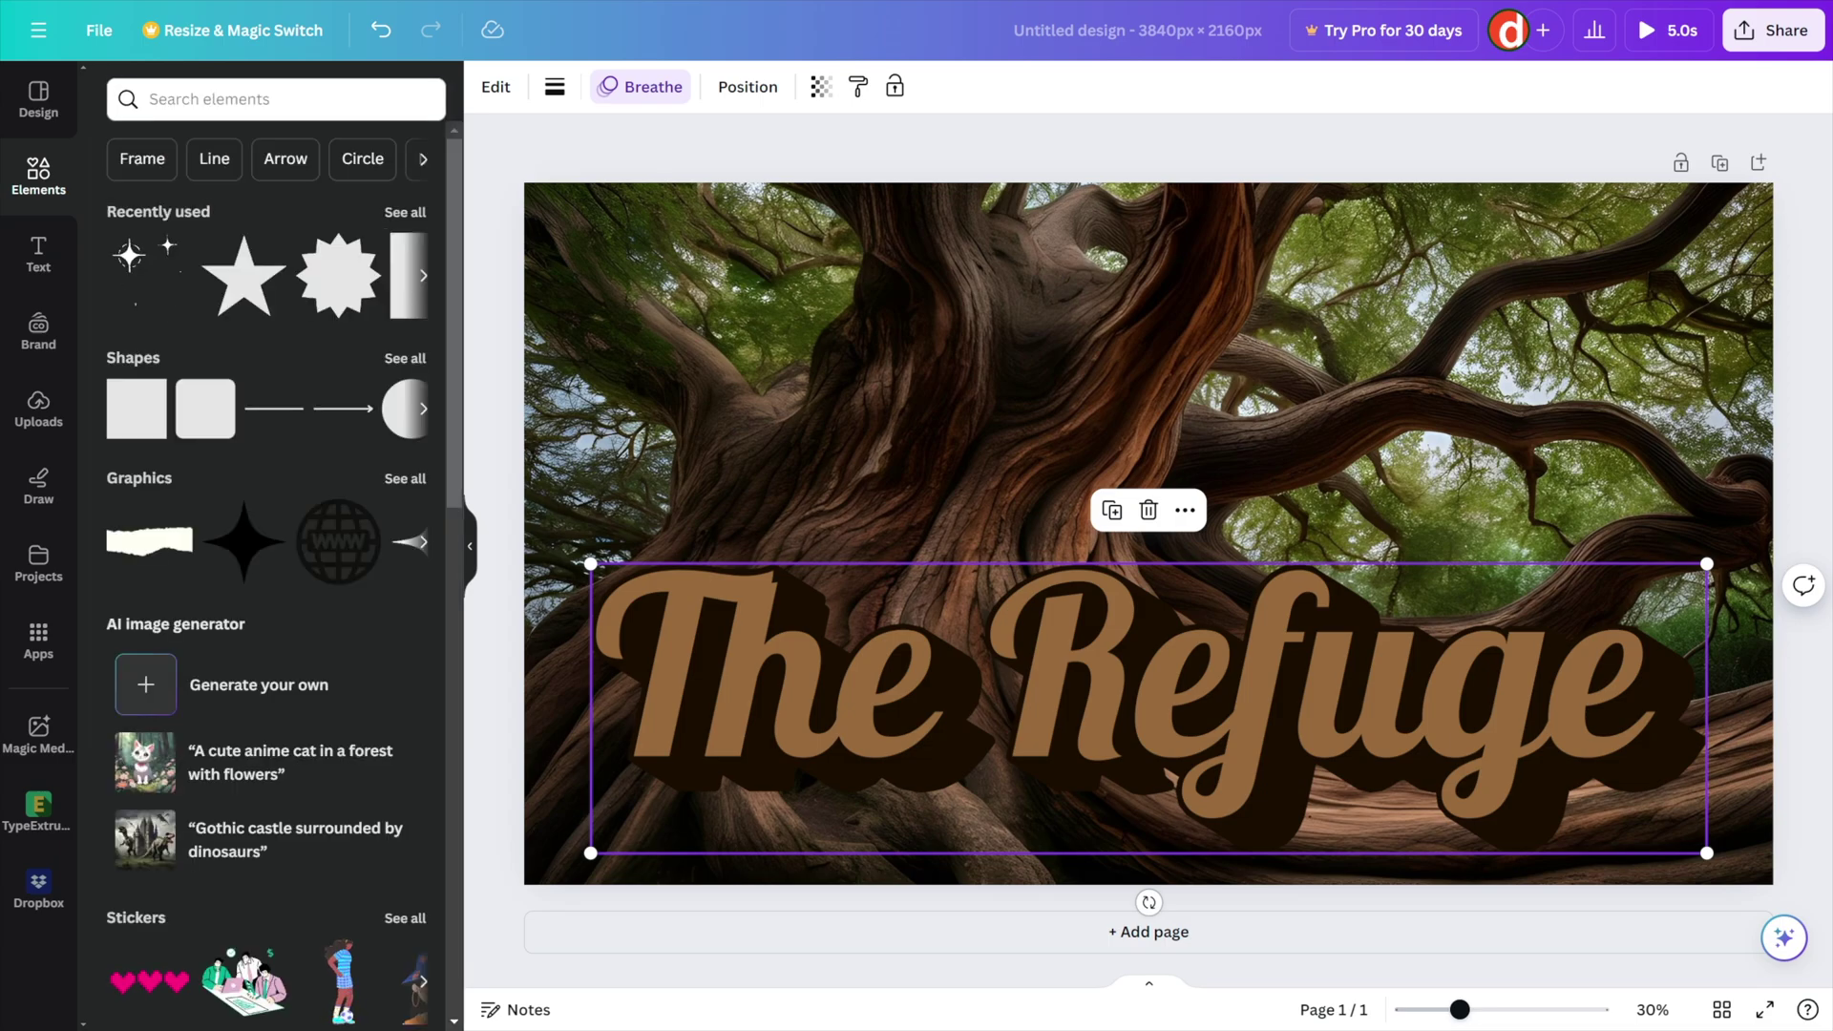
{"action": "left_click", "coordinate": [119, 99]}
{"action": "type", "text": "sp"}
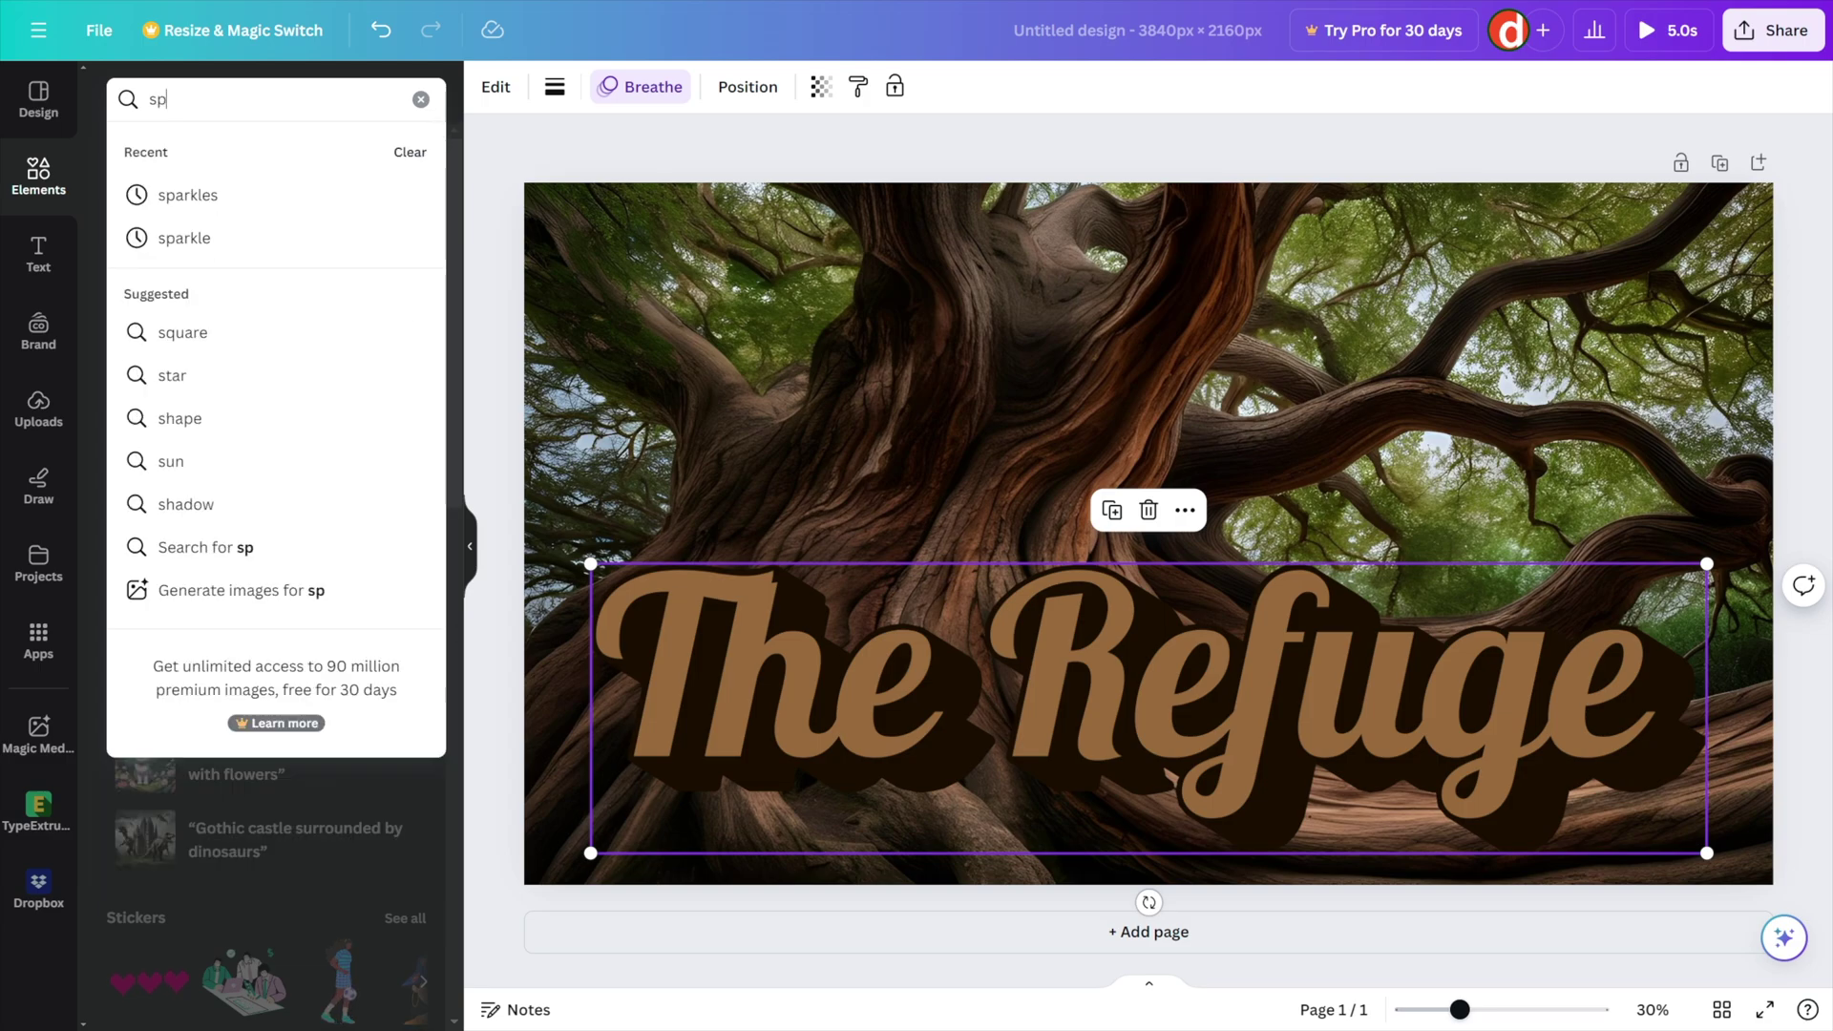
{"action": "type", "text": "arkles"}
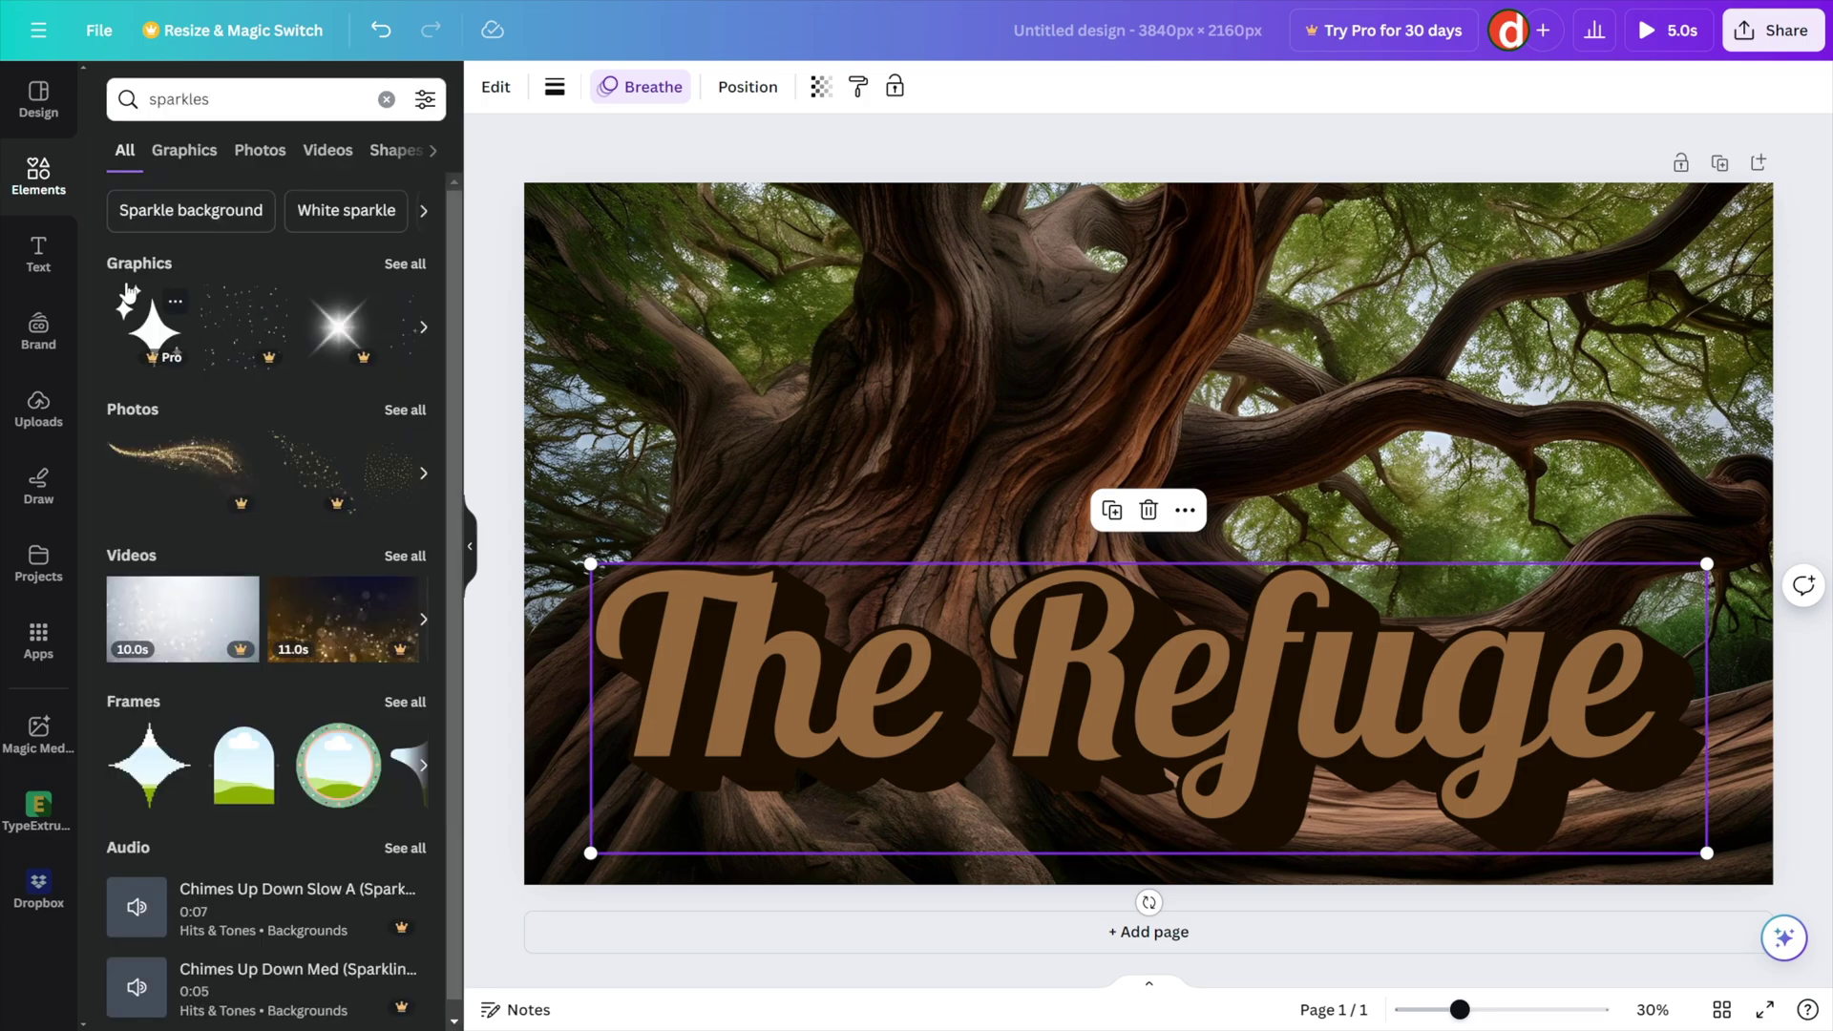
Add a sparkle graphic from the Graphics results, shrink it, and place it above 'The'
{"action": "left_click", "coordinate": [401, 269]}
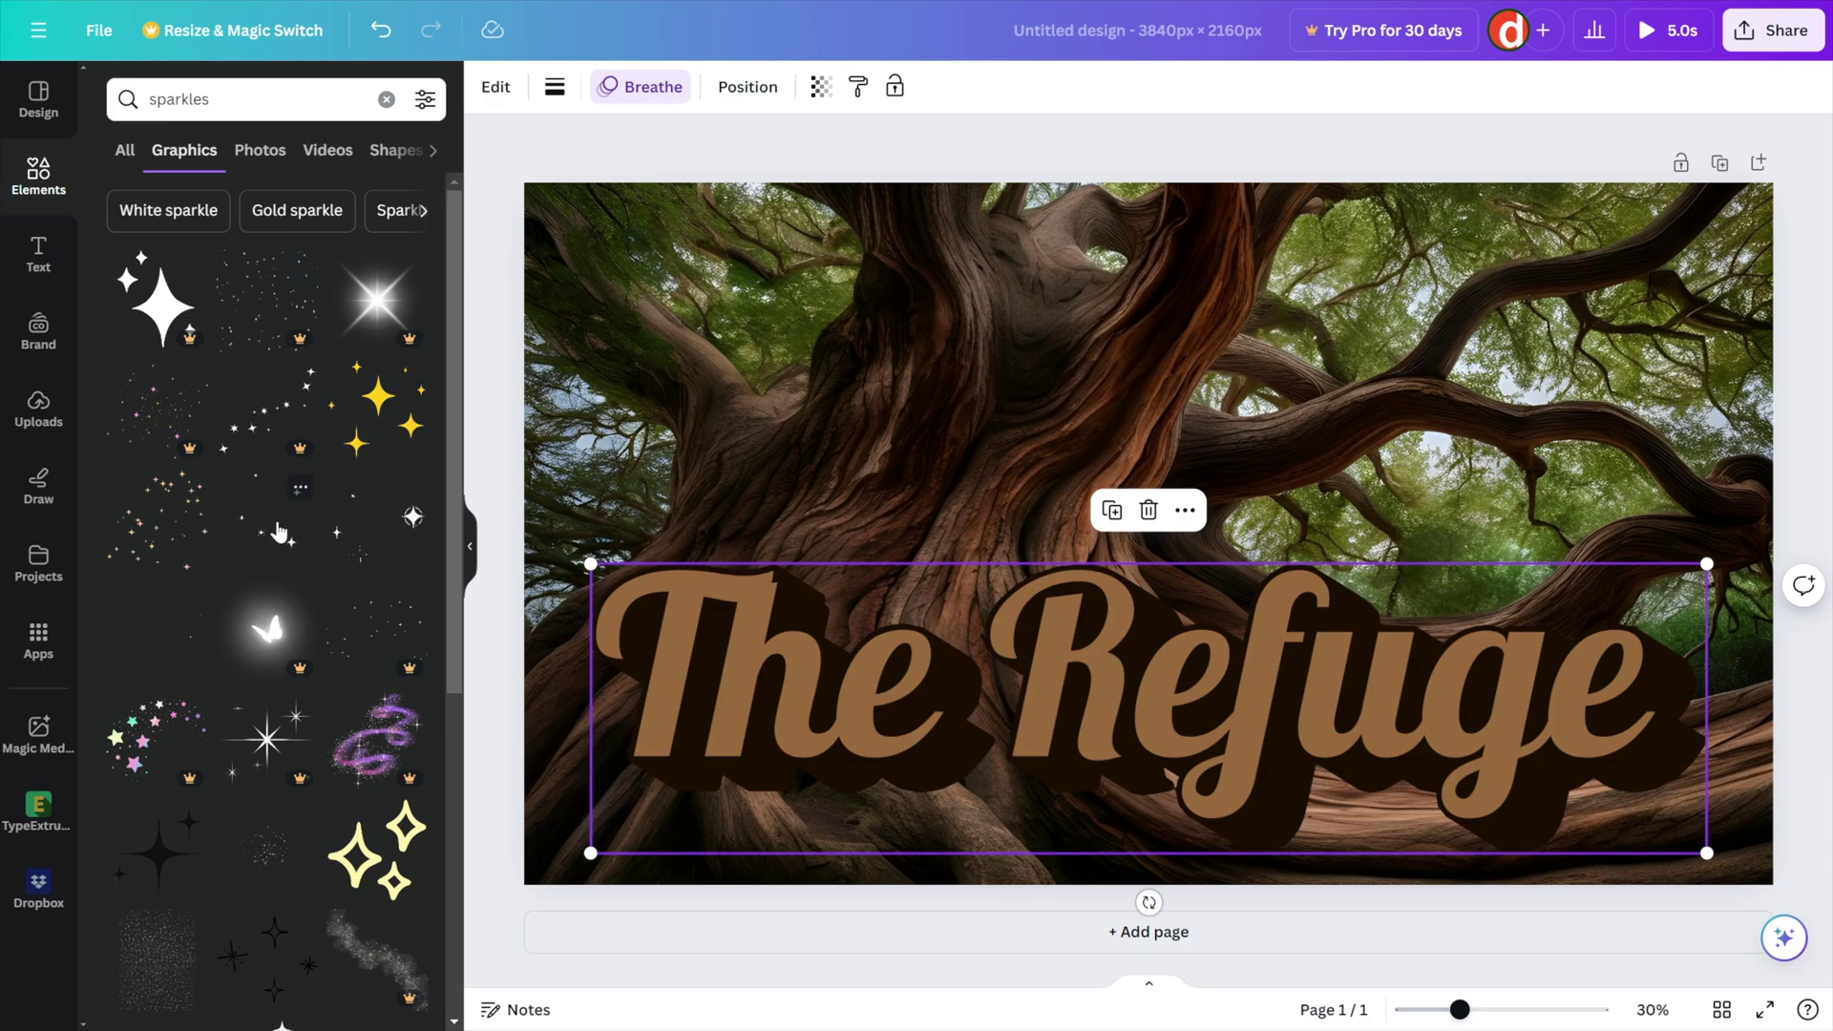
{"action": "left_click", "coordinate": [278, 531]}
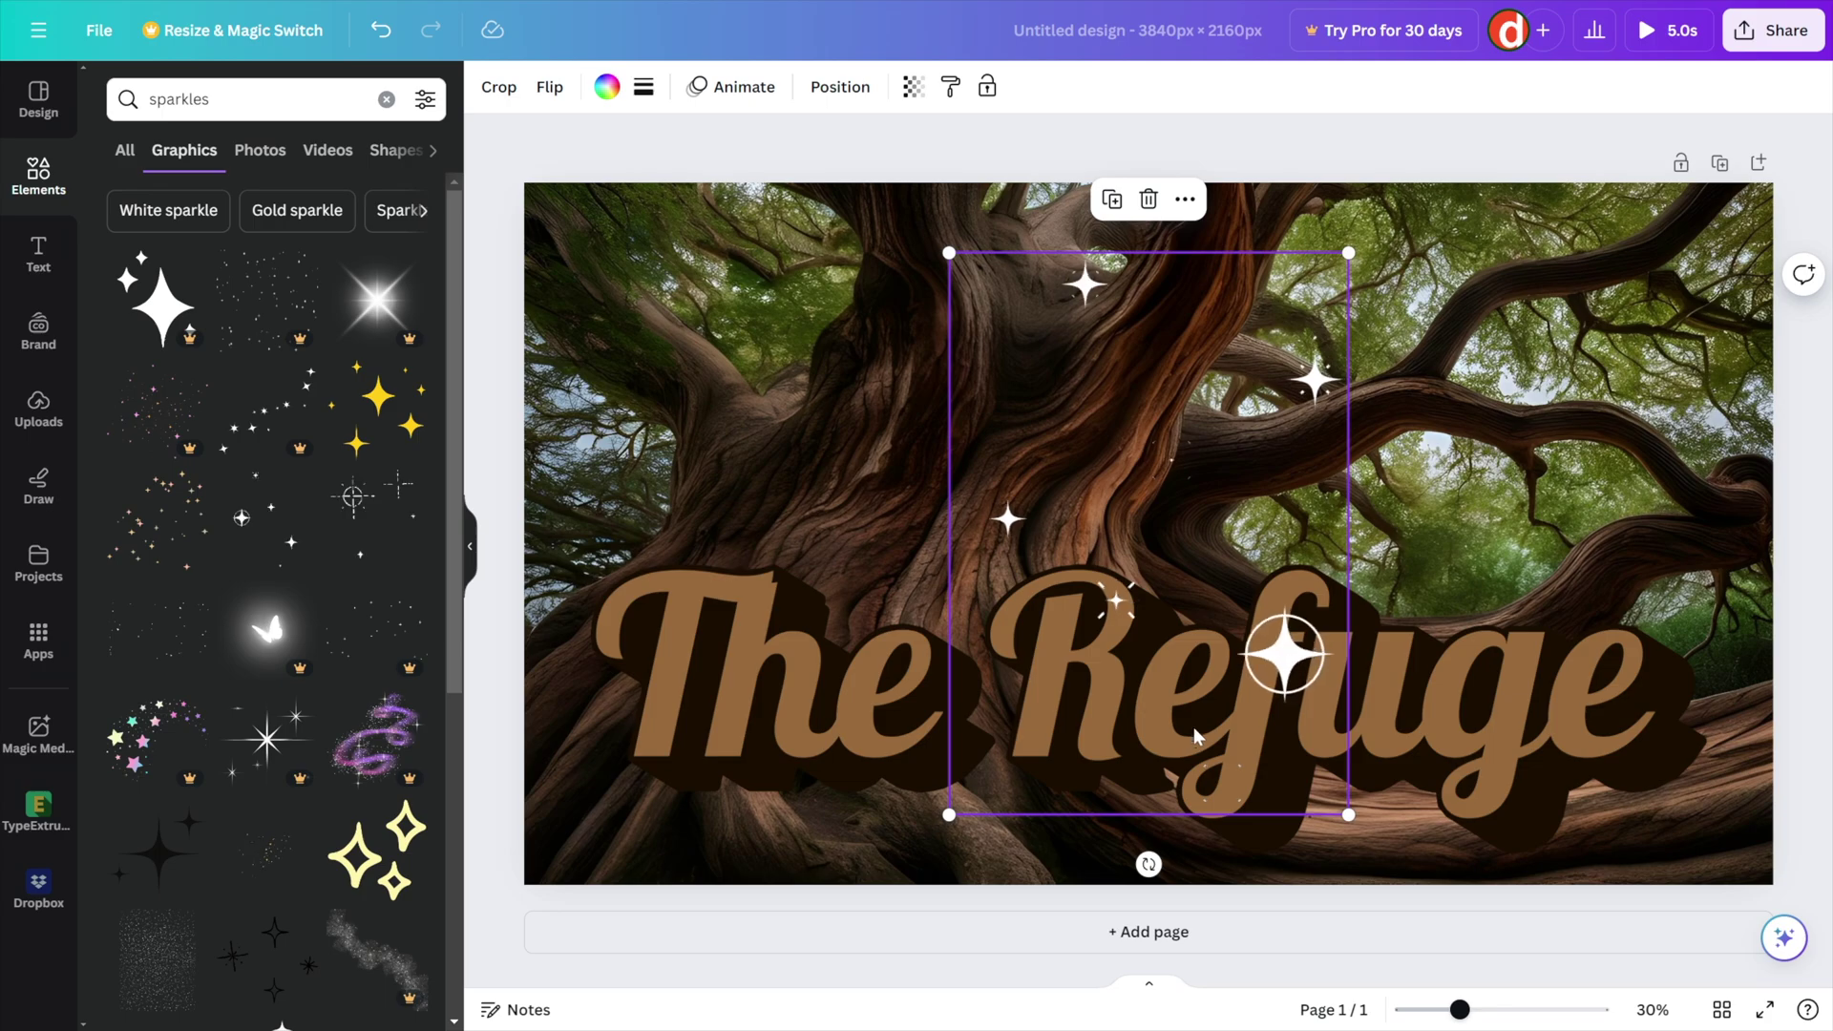
{"action": "left_click_drag", "start_coordinate": [1348, 814], "coordinate": [1140, 521]}
{"action": "left_click_drag", "start_coordinate": [1051, 356], "coordinate": [751, 360]}
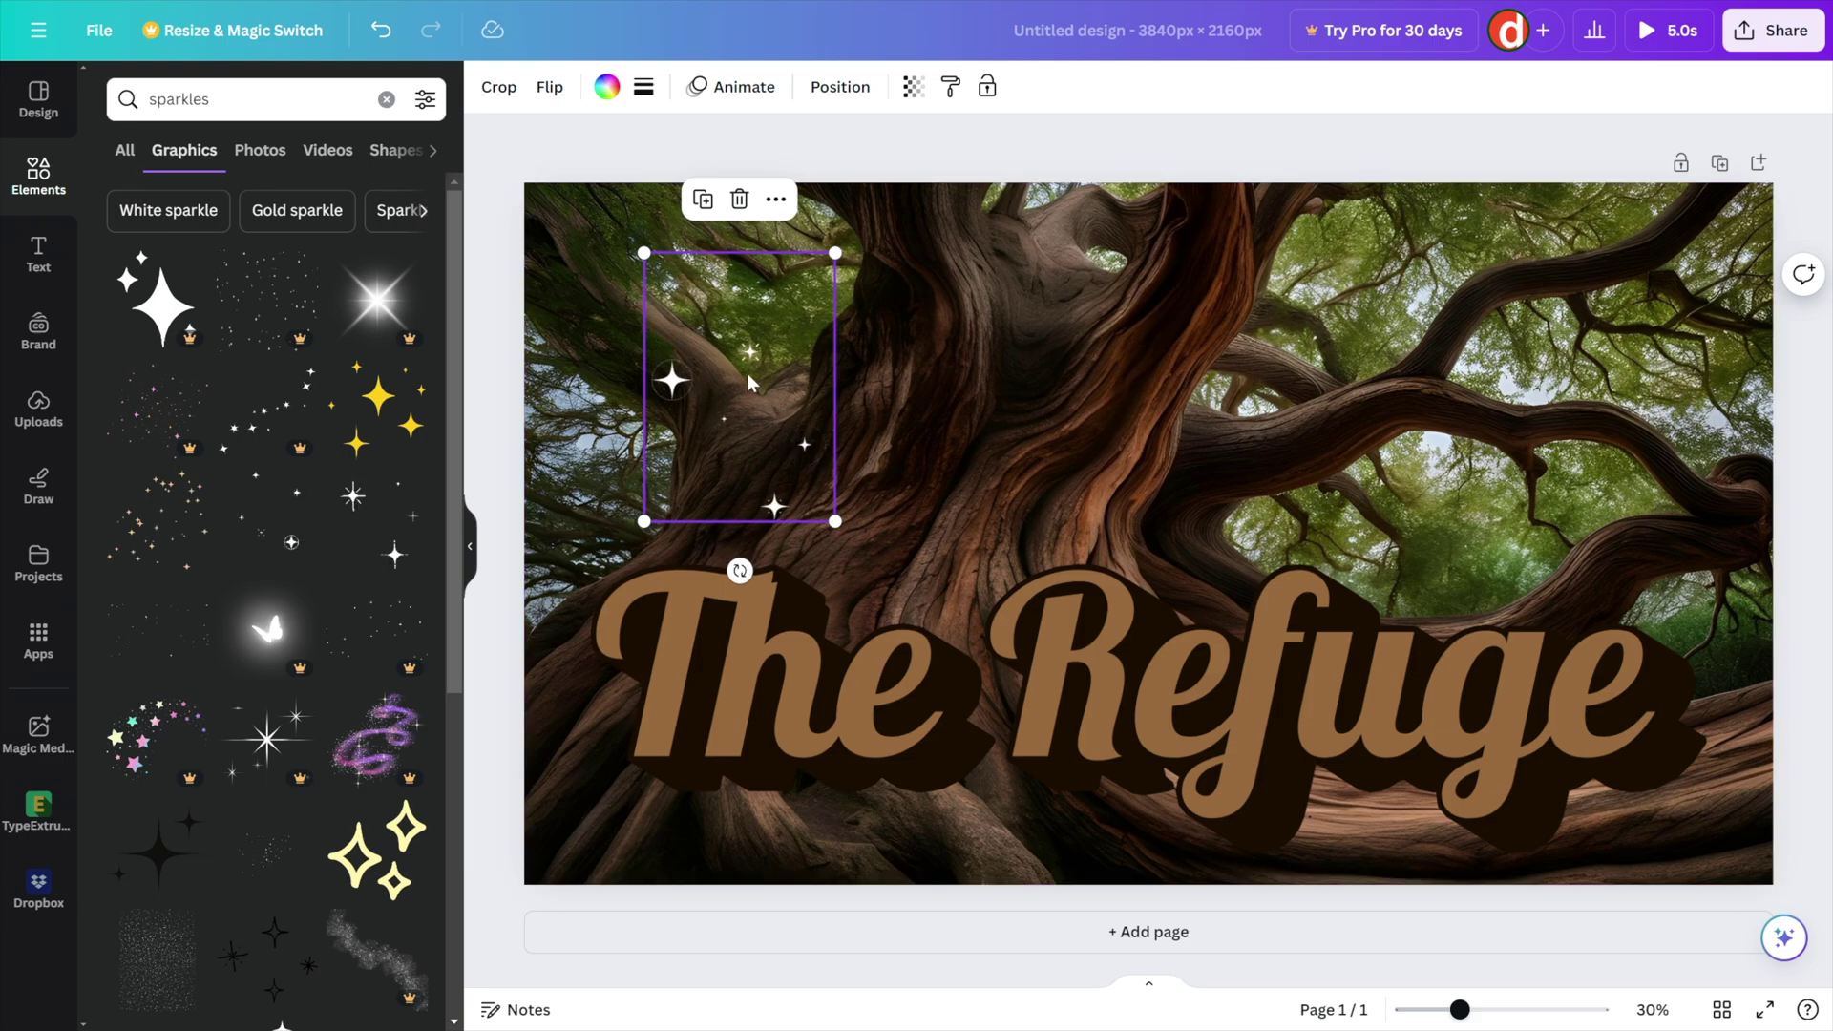
Rotate the sparkle graphic to -20° and shift it toward the canvas's left edge
{"action": "left_click", "coordinate": [840, 88]}
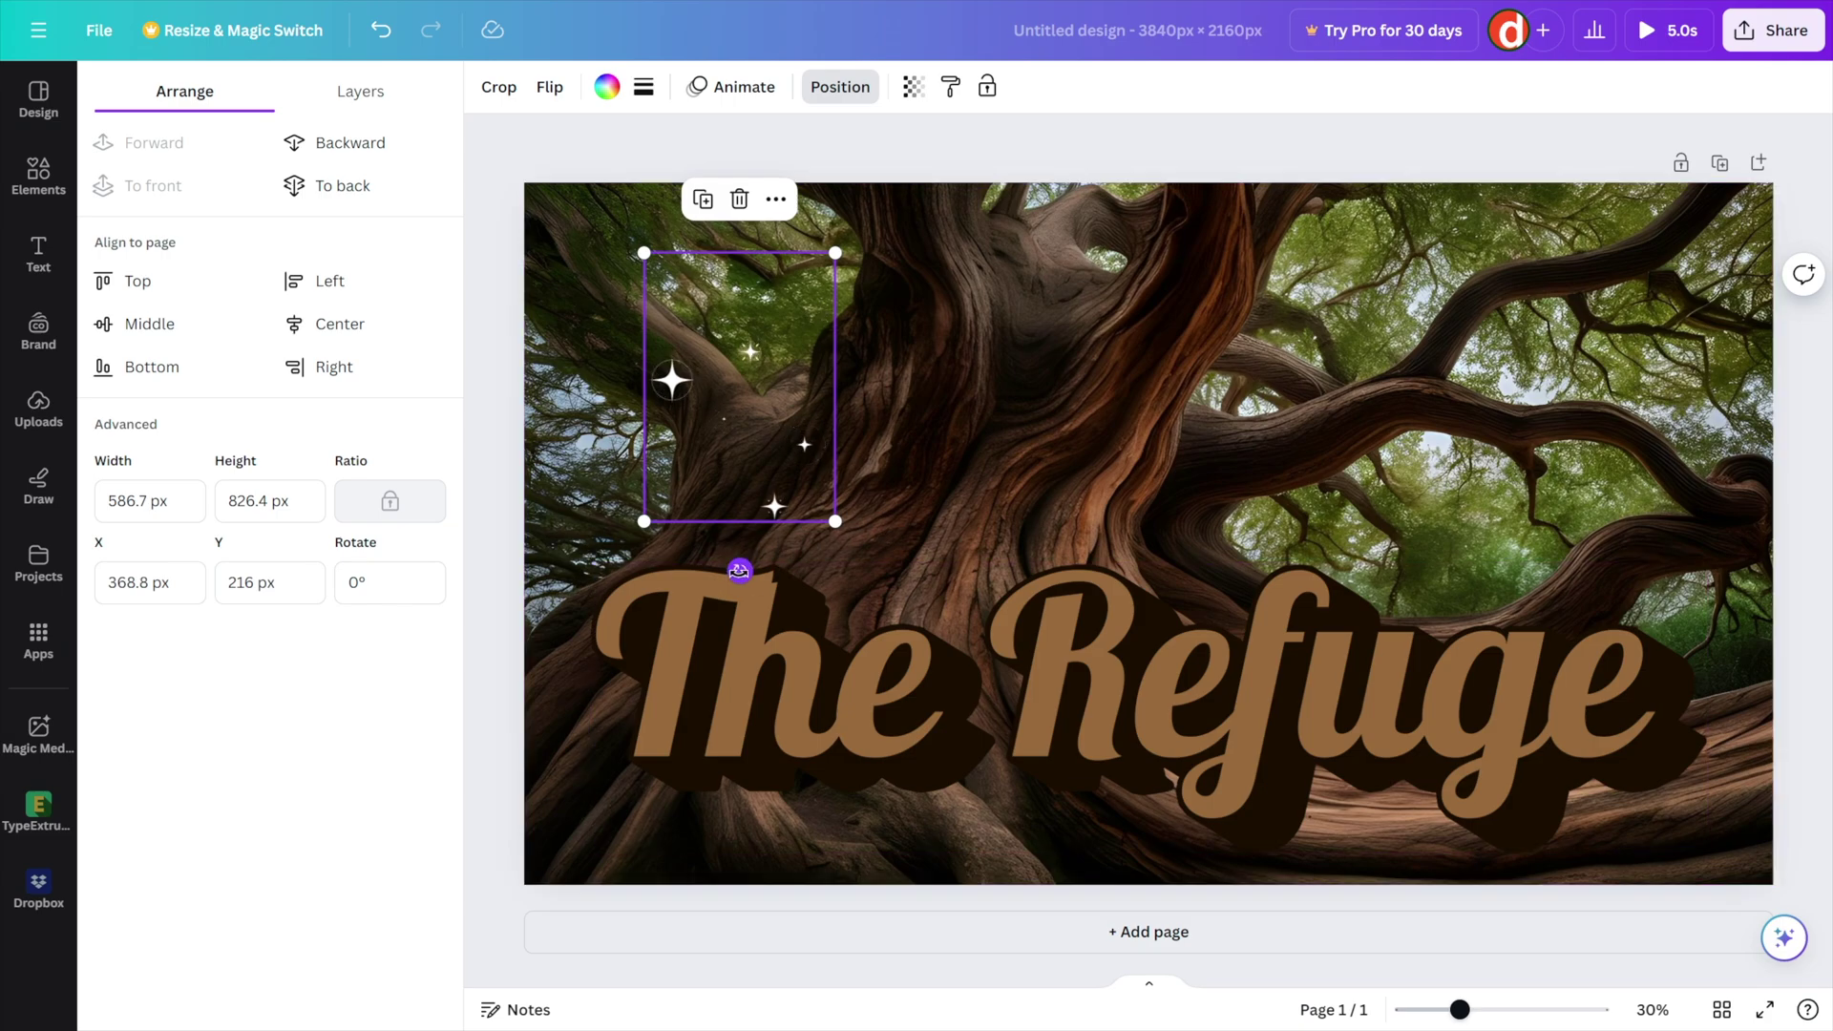
{"action": "left_click_drag", "start_coordinate": [740, 571], "coordinate": [792, 563]}
{"action": "left_click_drag", "start_coordinate": [350, 582], "coordinate": [370, 582]}
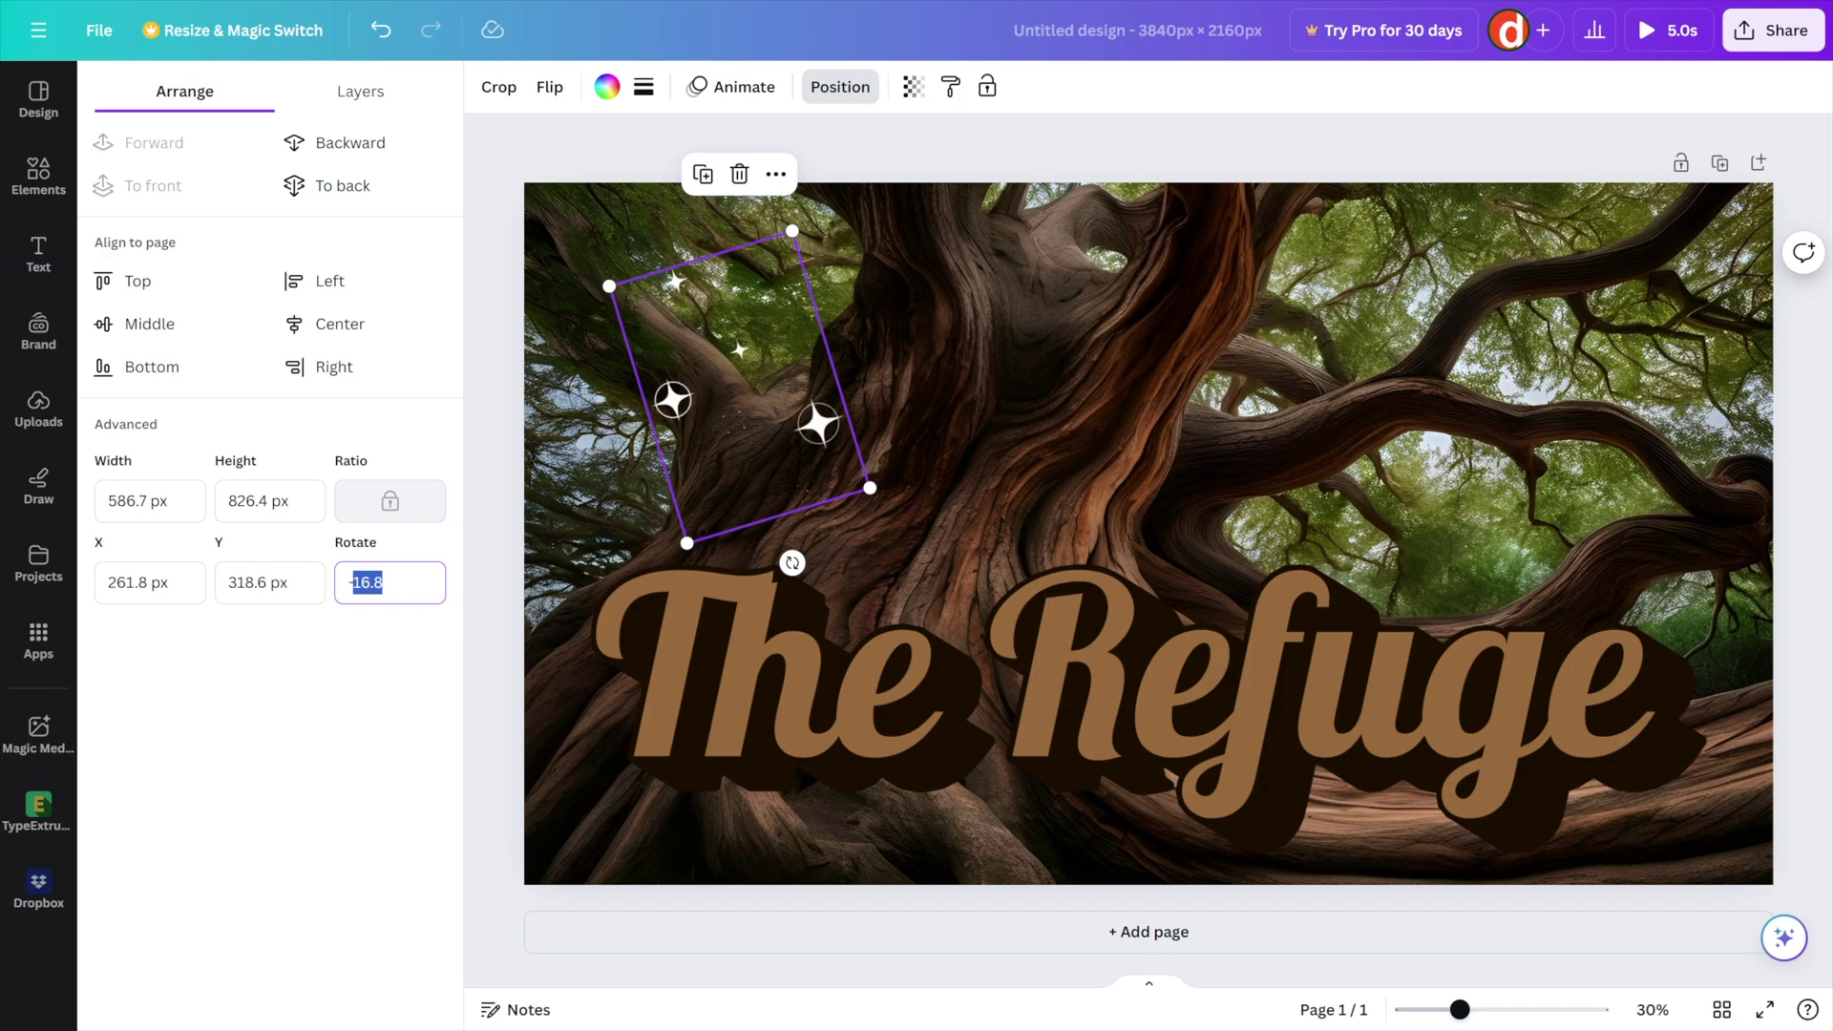
{"action": "key", "text": "Tab"}
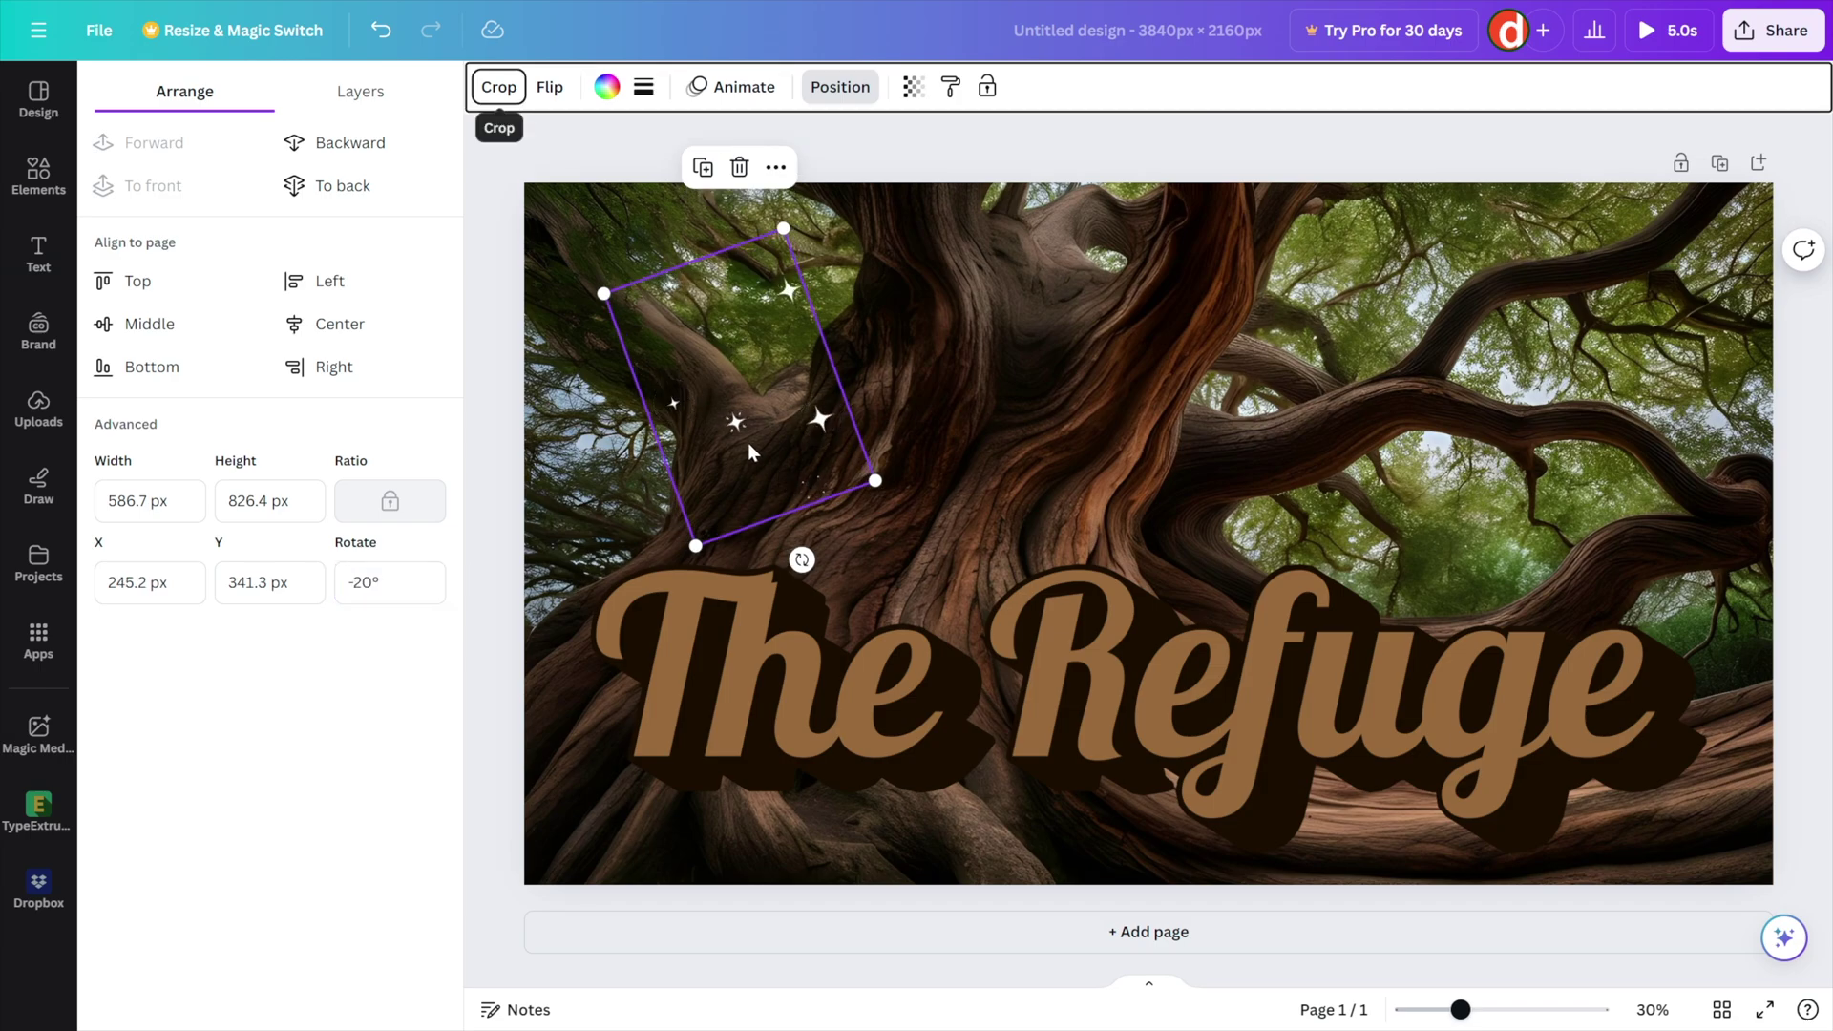
{"action": "left_click_drag", "start_coordinate": [748, 443], "coordinate": [685, 459]}
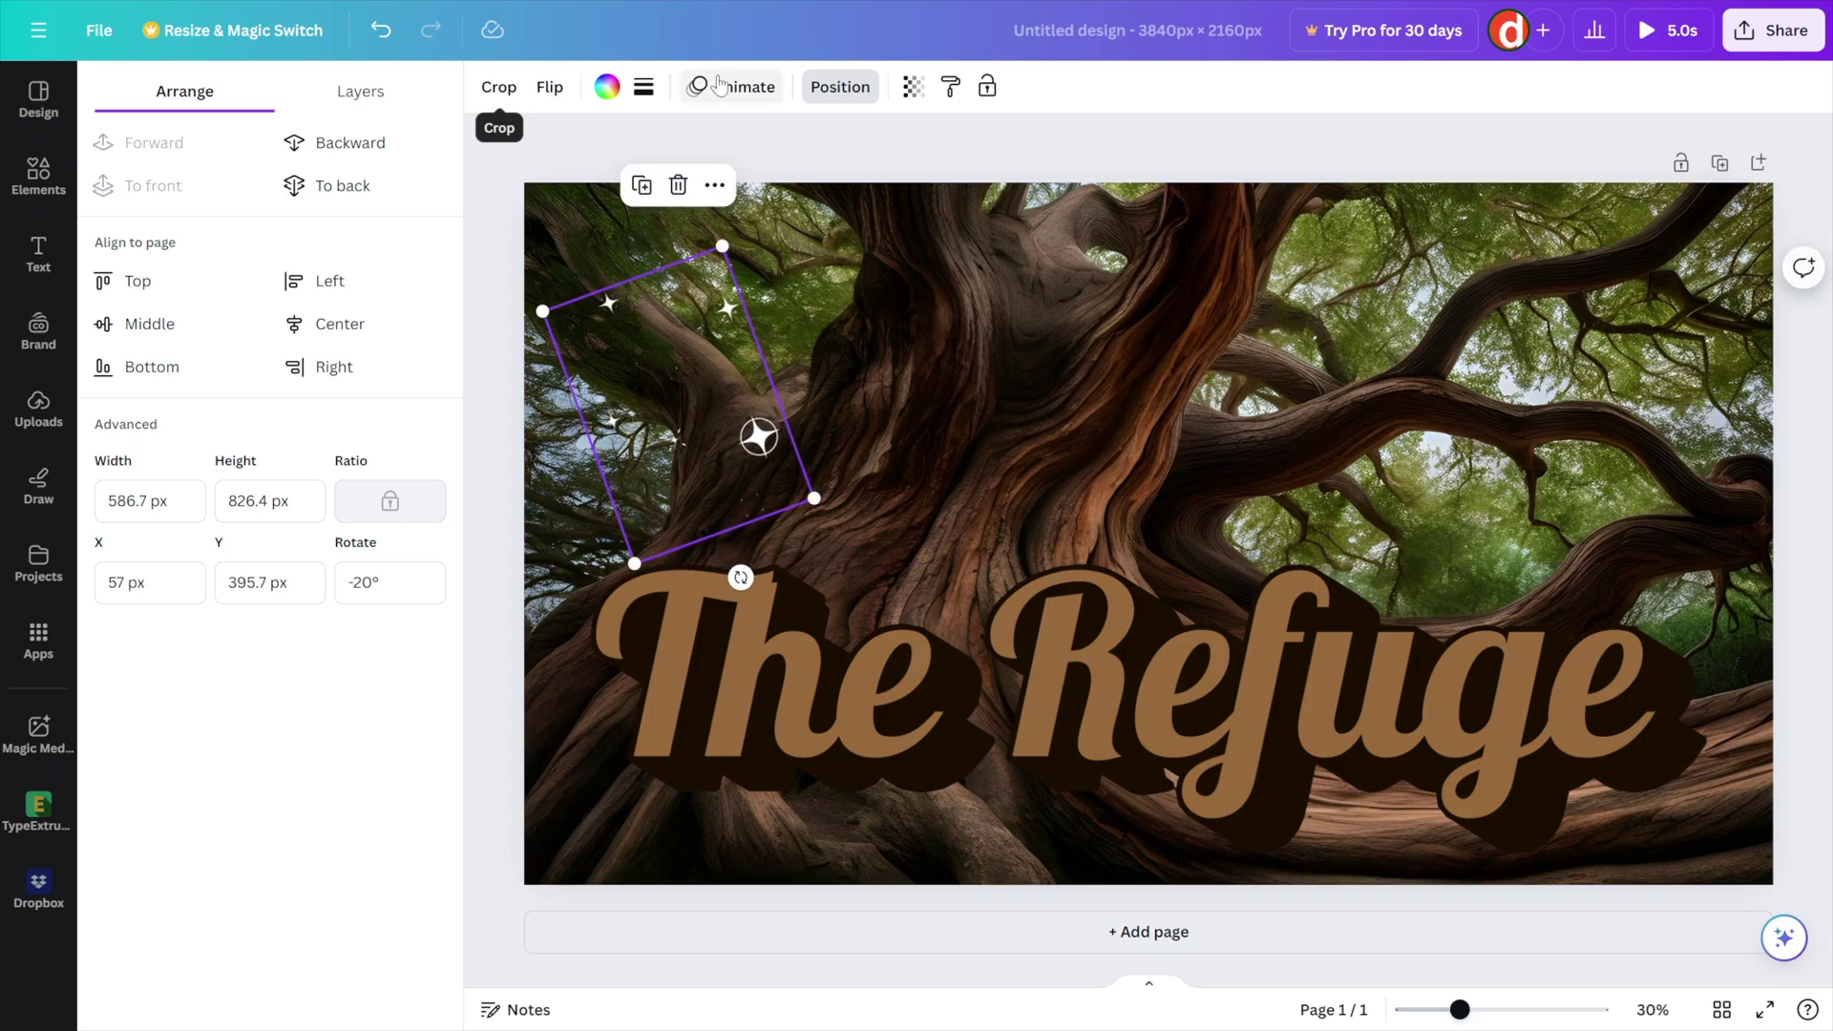
{"action": "left_click", "coordinate": [726, 86]}
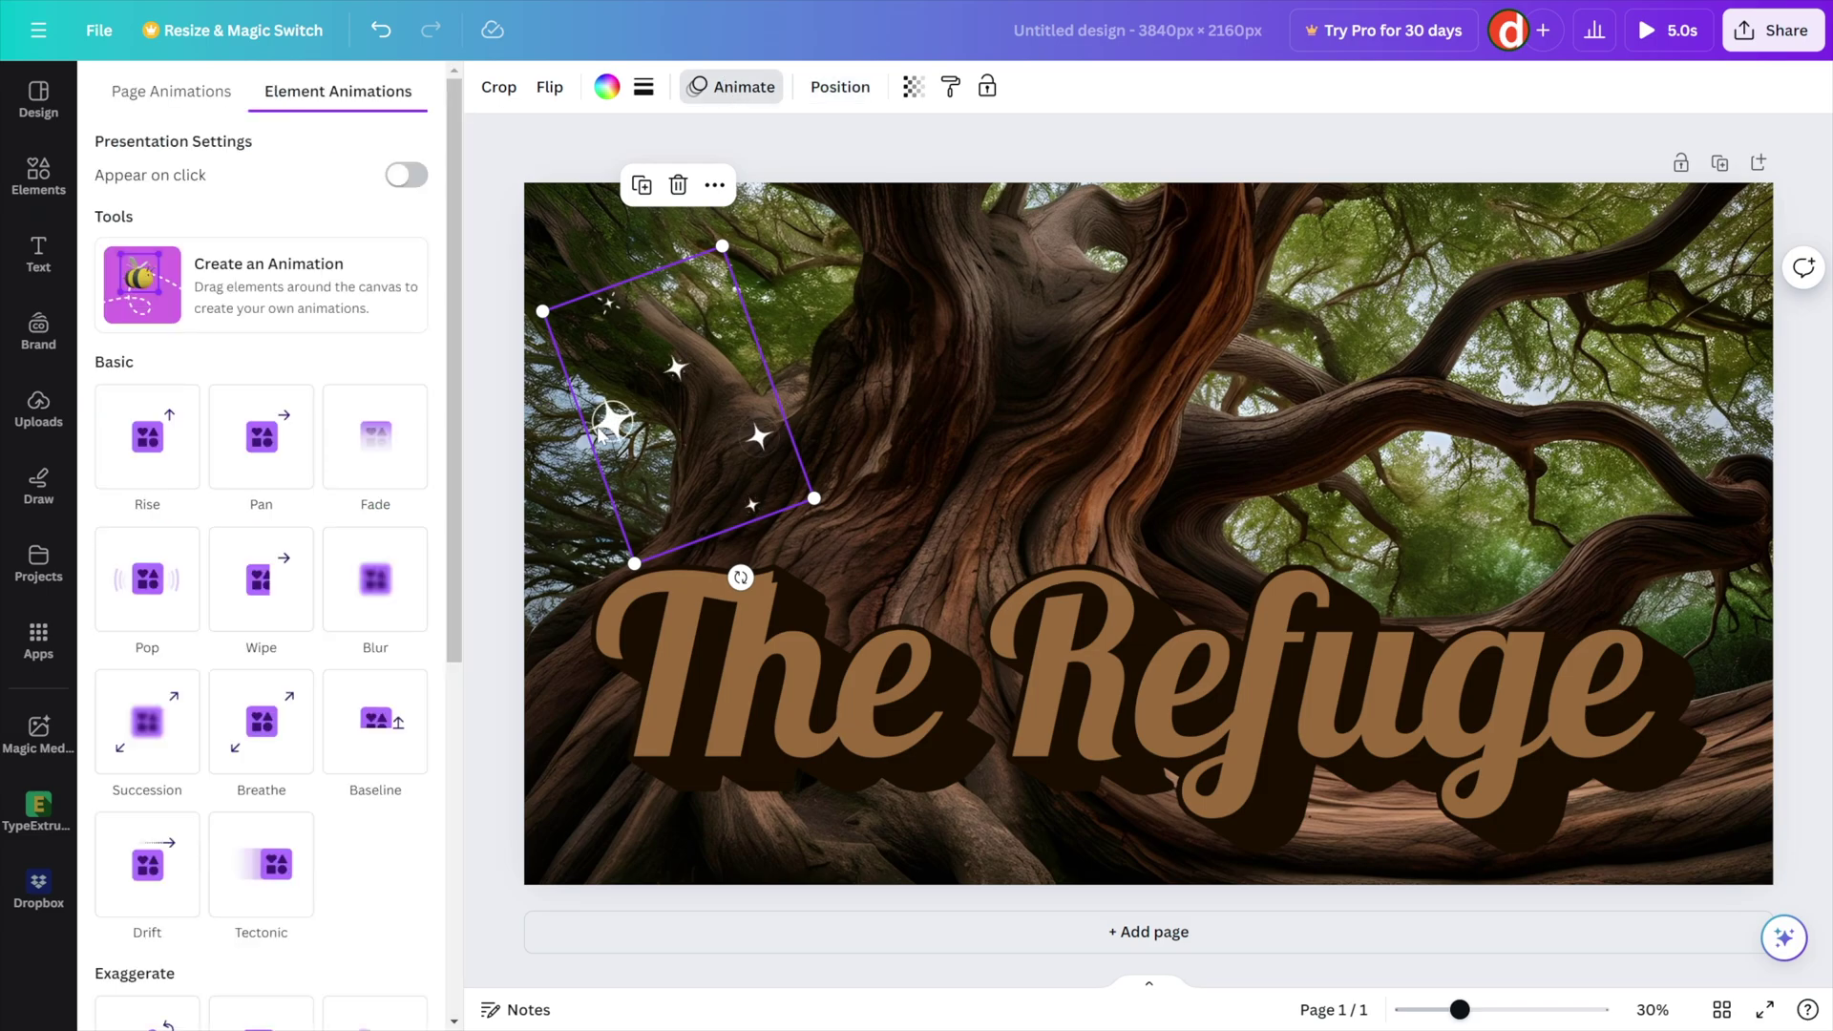
Record a trial motion path moving the sparkle across the tree, then delete that path
{"action": "left_click", "coordinate": [227, 286]}
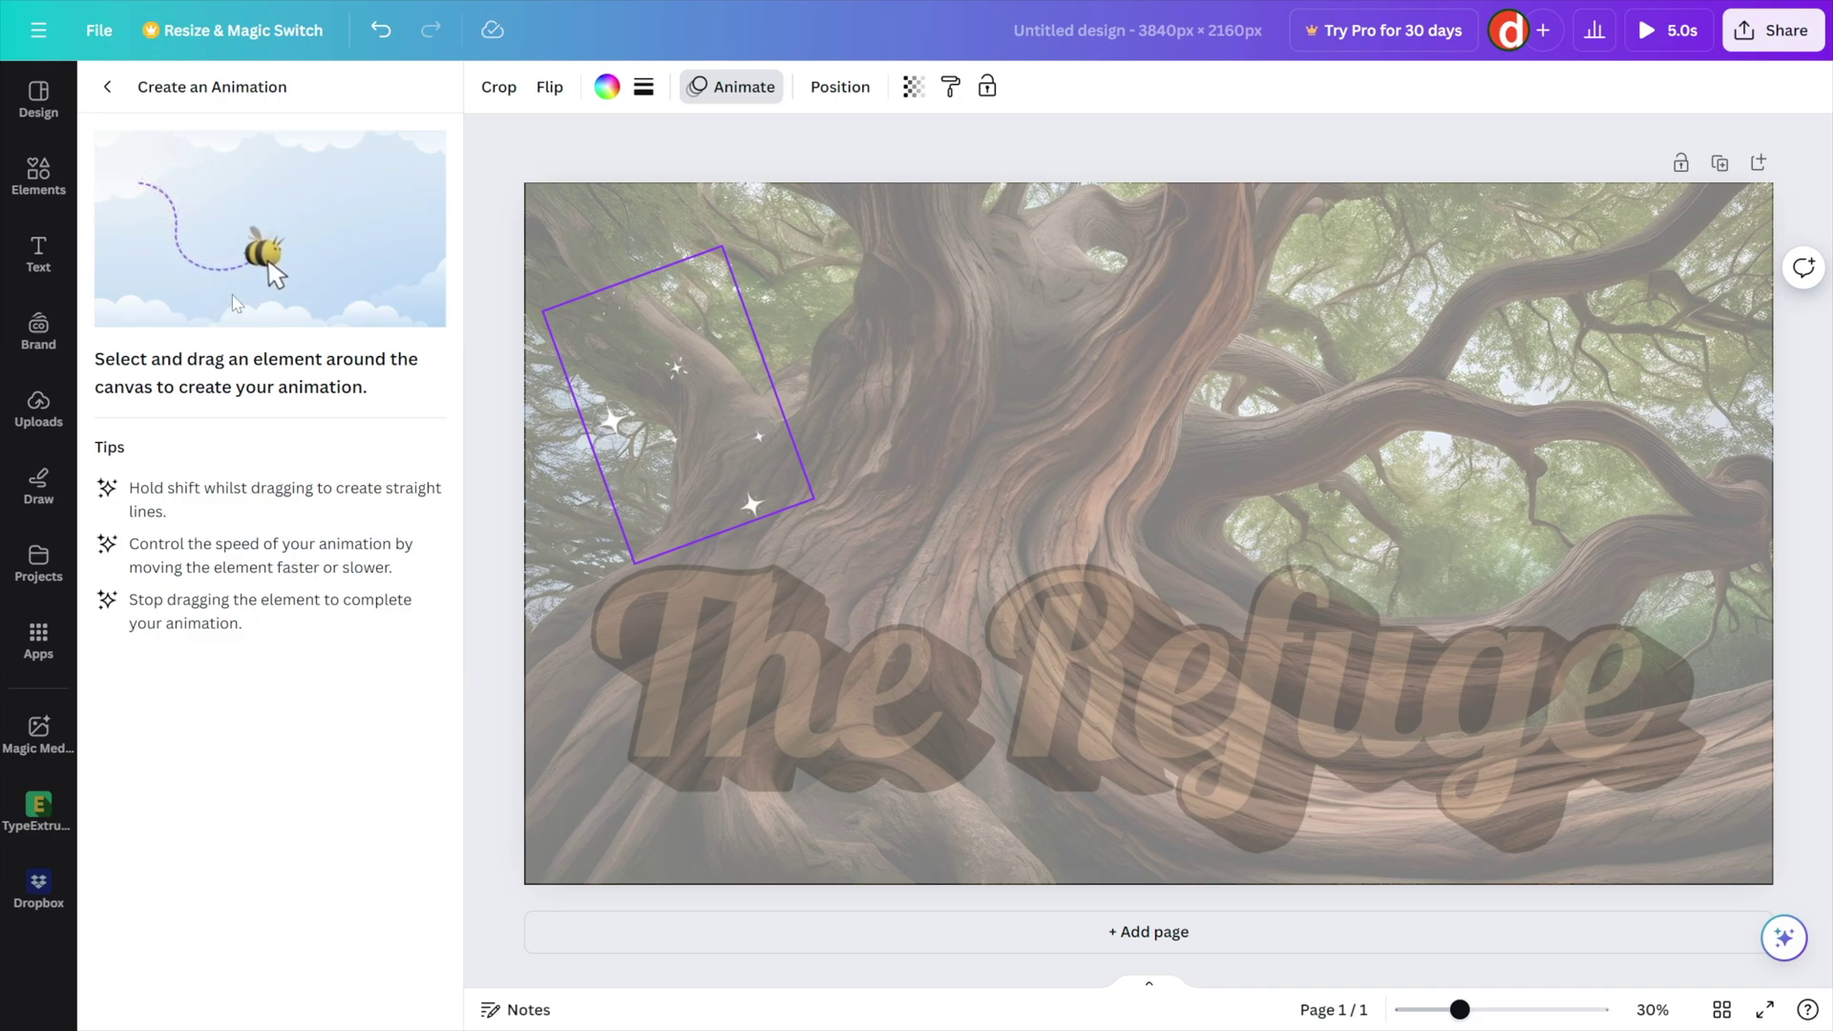
{"action": "mouse_move", "coordinate": [679, 431]}
{"action": "left_mouse_down"}
{"action": "mouse_move", "coordinate": [838, 357]}
{"action": "mouse_move", "coordinate": [933, 374]}
{"action": "mouse_move", "coordinate": [976, 421]}
{"action": "left_mouse_up"}
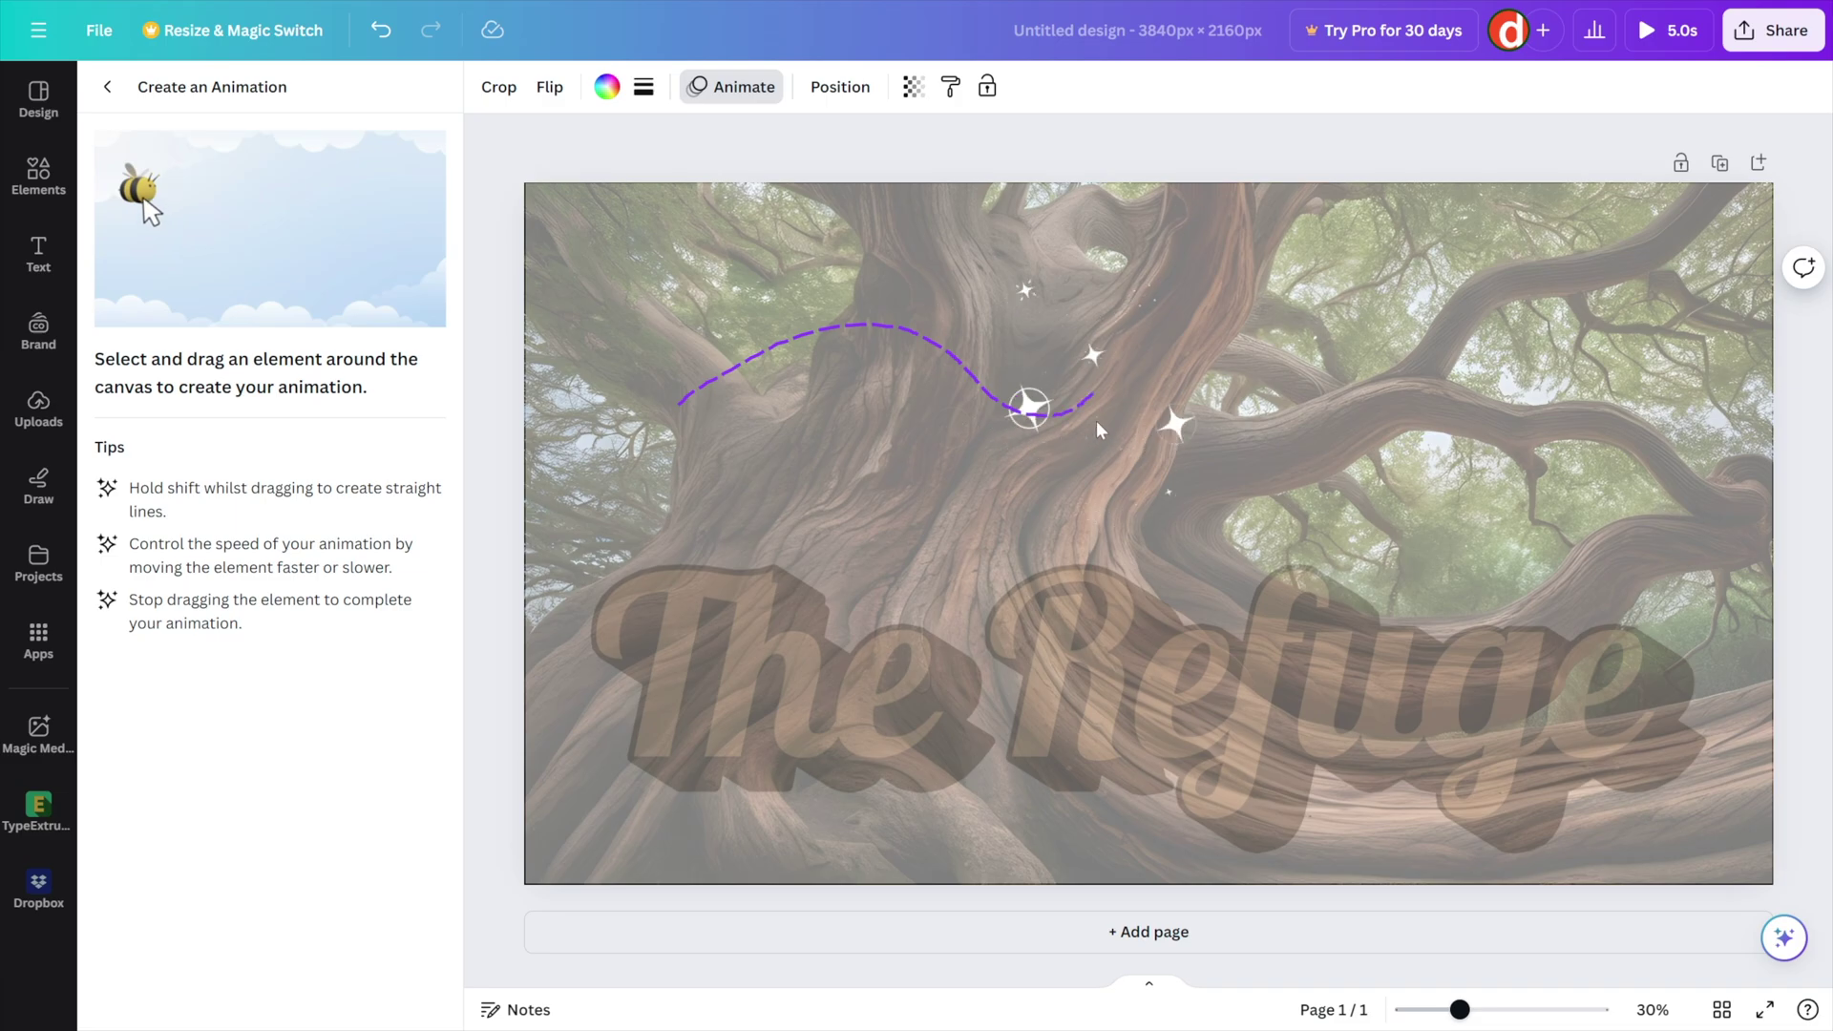
{"action": "mouse_move", "coordinate": [1153, 439]}
{"action": "left_mouse_down"}
{"action": "mouse_move", "coordinate": [1269, 462]}
{"action": "mouse_move", "coordinate": [1509, 377]}
{"action": "mouse_move", "coordinate": [1686, 380]}
{"action": "left_mouse_up"}
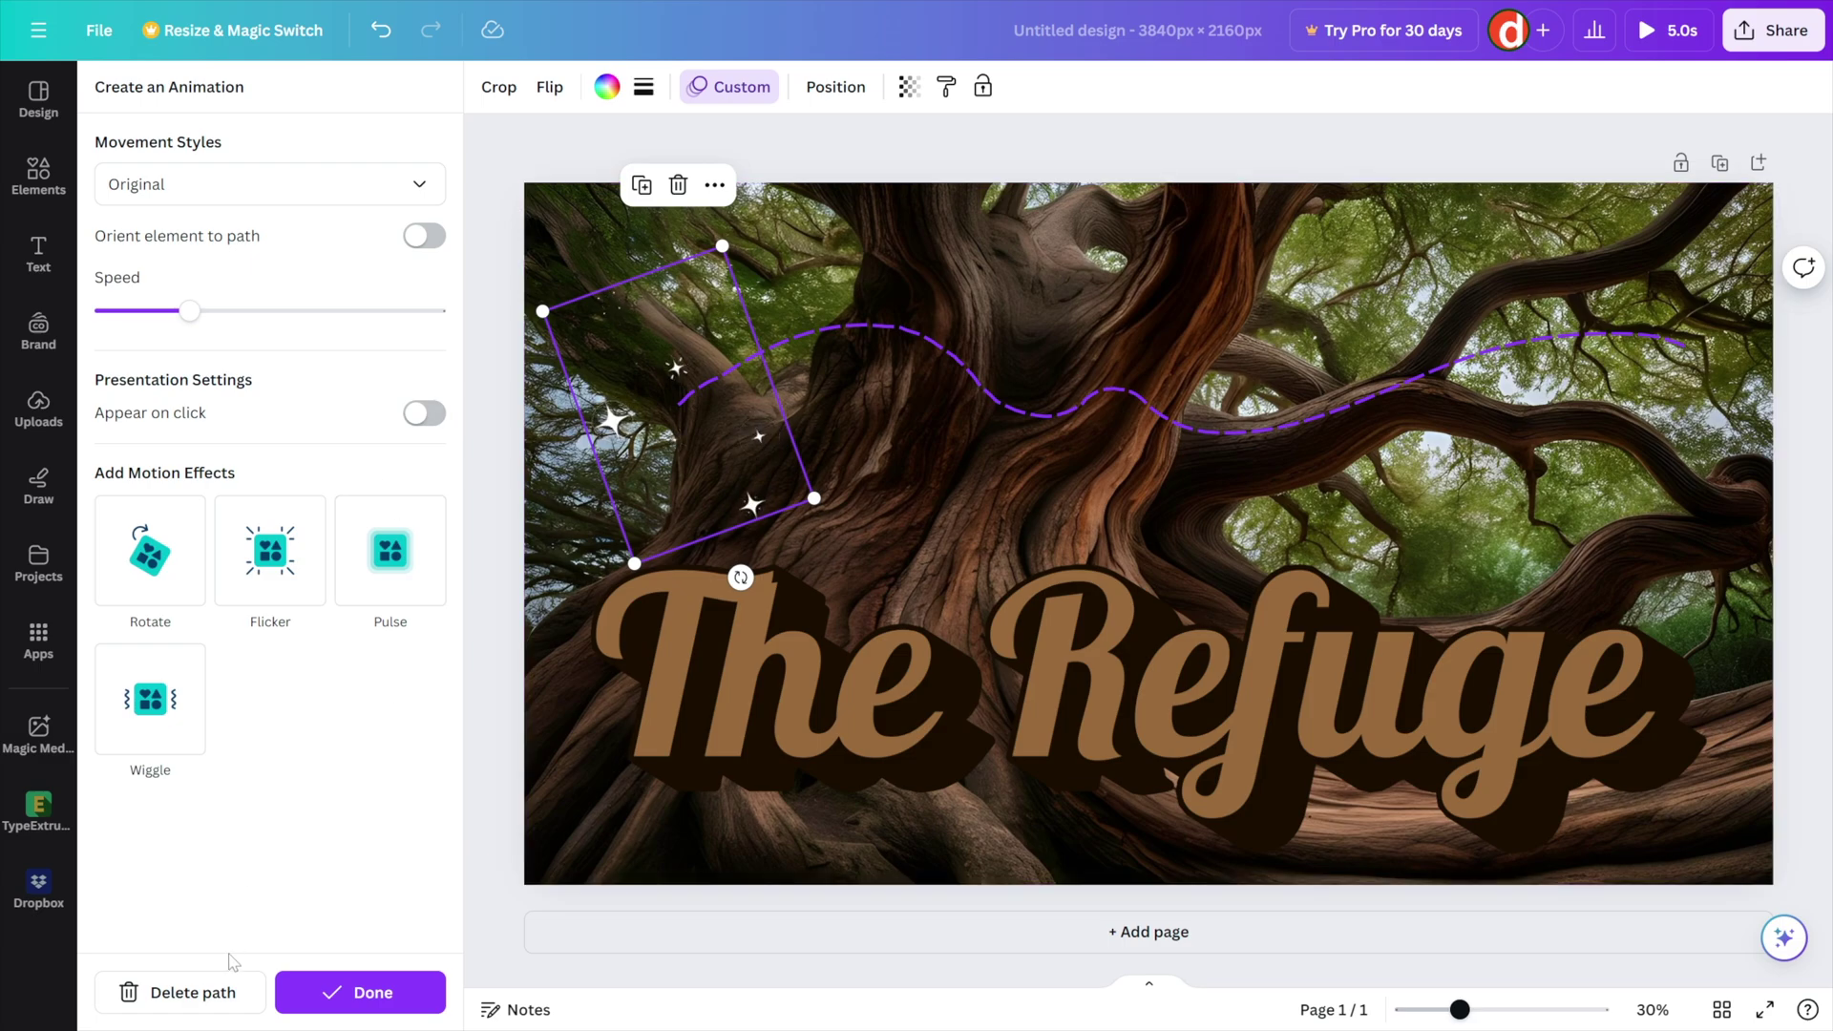
{"action": "left_click", "coordinate": [181, 993]}
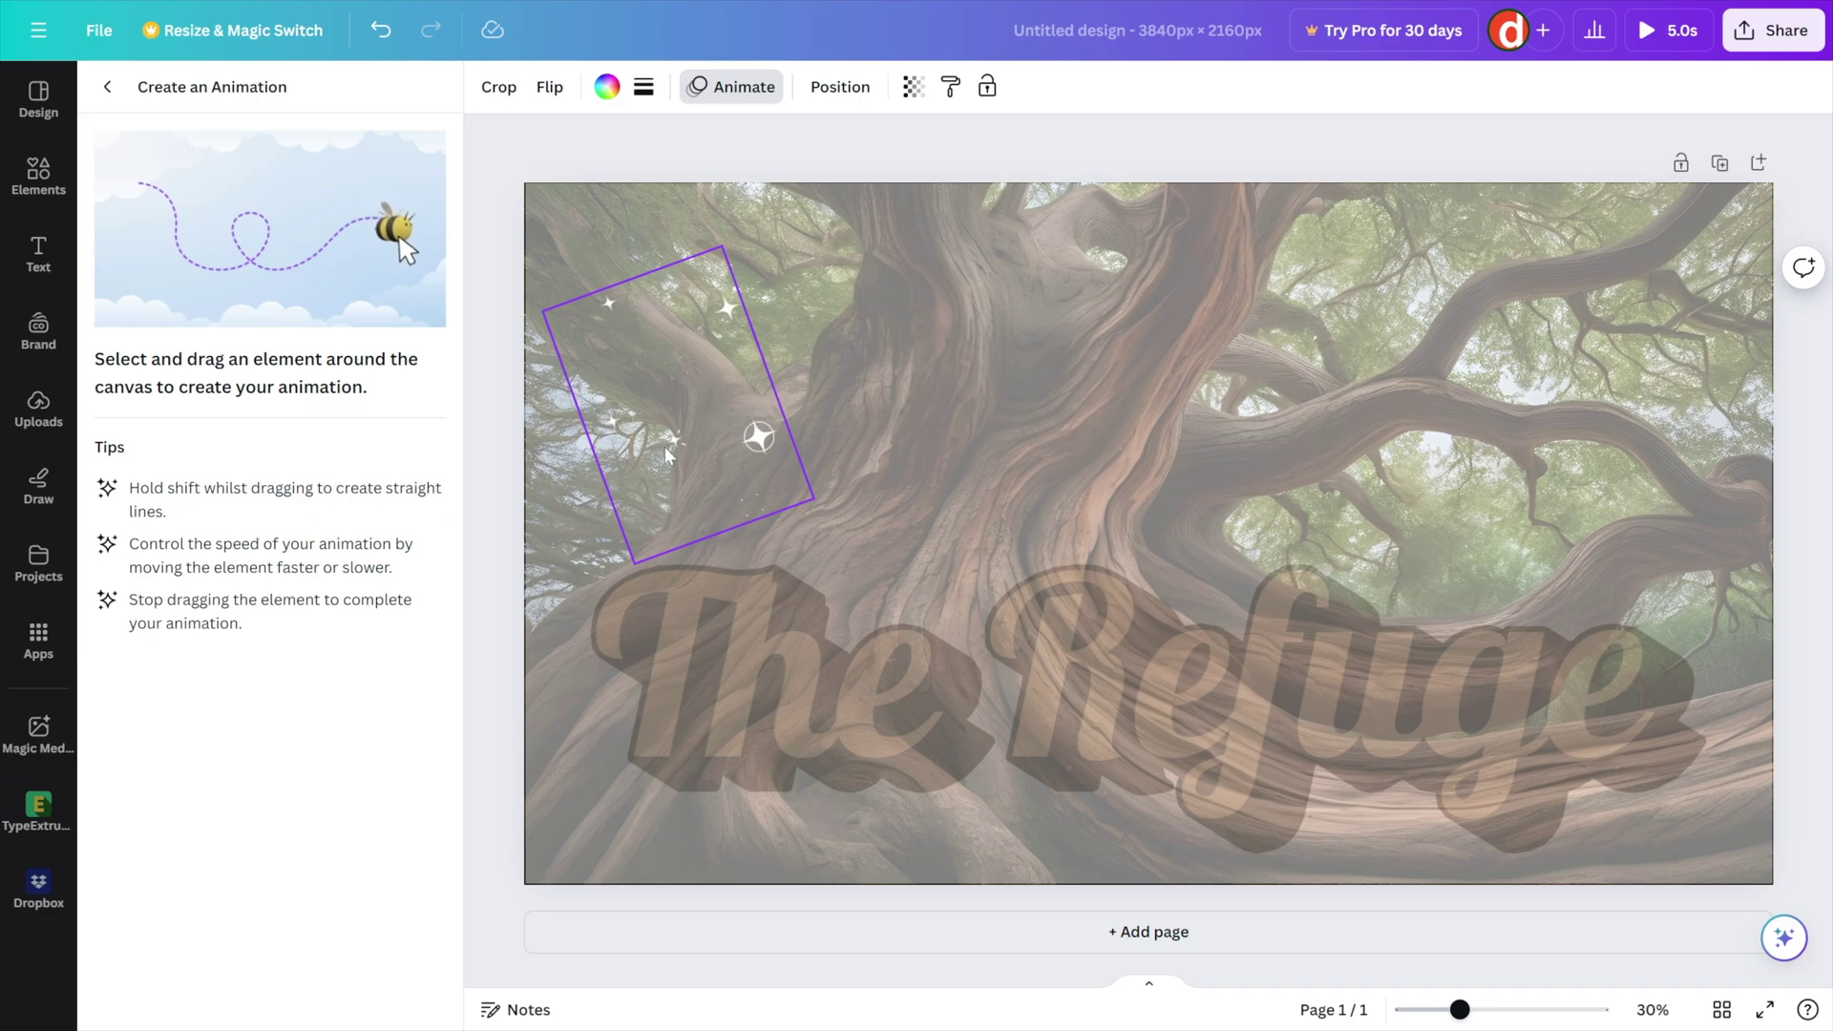
Record a straight left-to-right sparkle path across the tree and turn on Rotate
{"action": "left_click_drag", "start_coordinate": [673, 445], "coordinate": [1170, 422]}
{"action": "left_click_drag", "start_coordinate": [1607, 435], "coordinate": [1659, 432]}
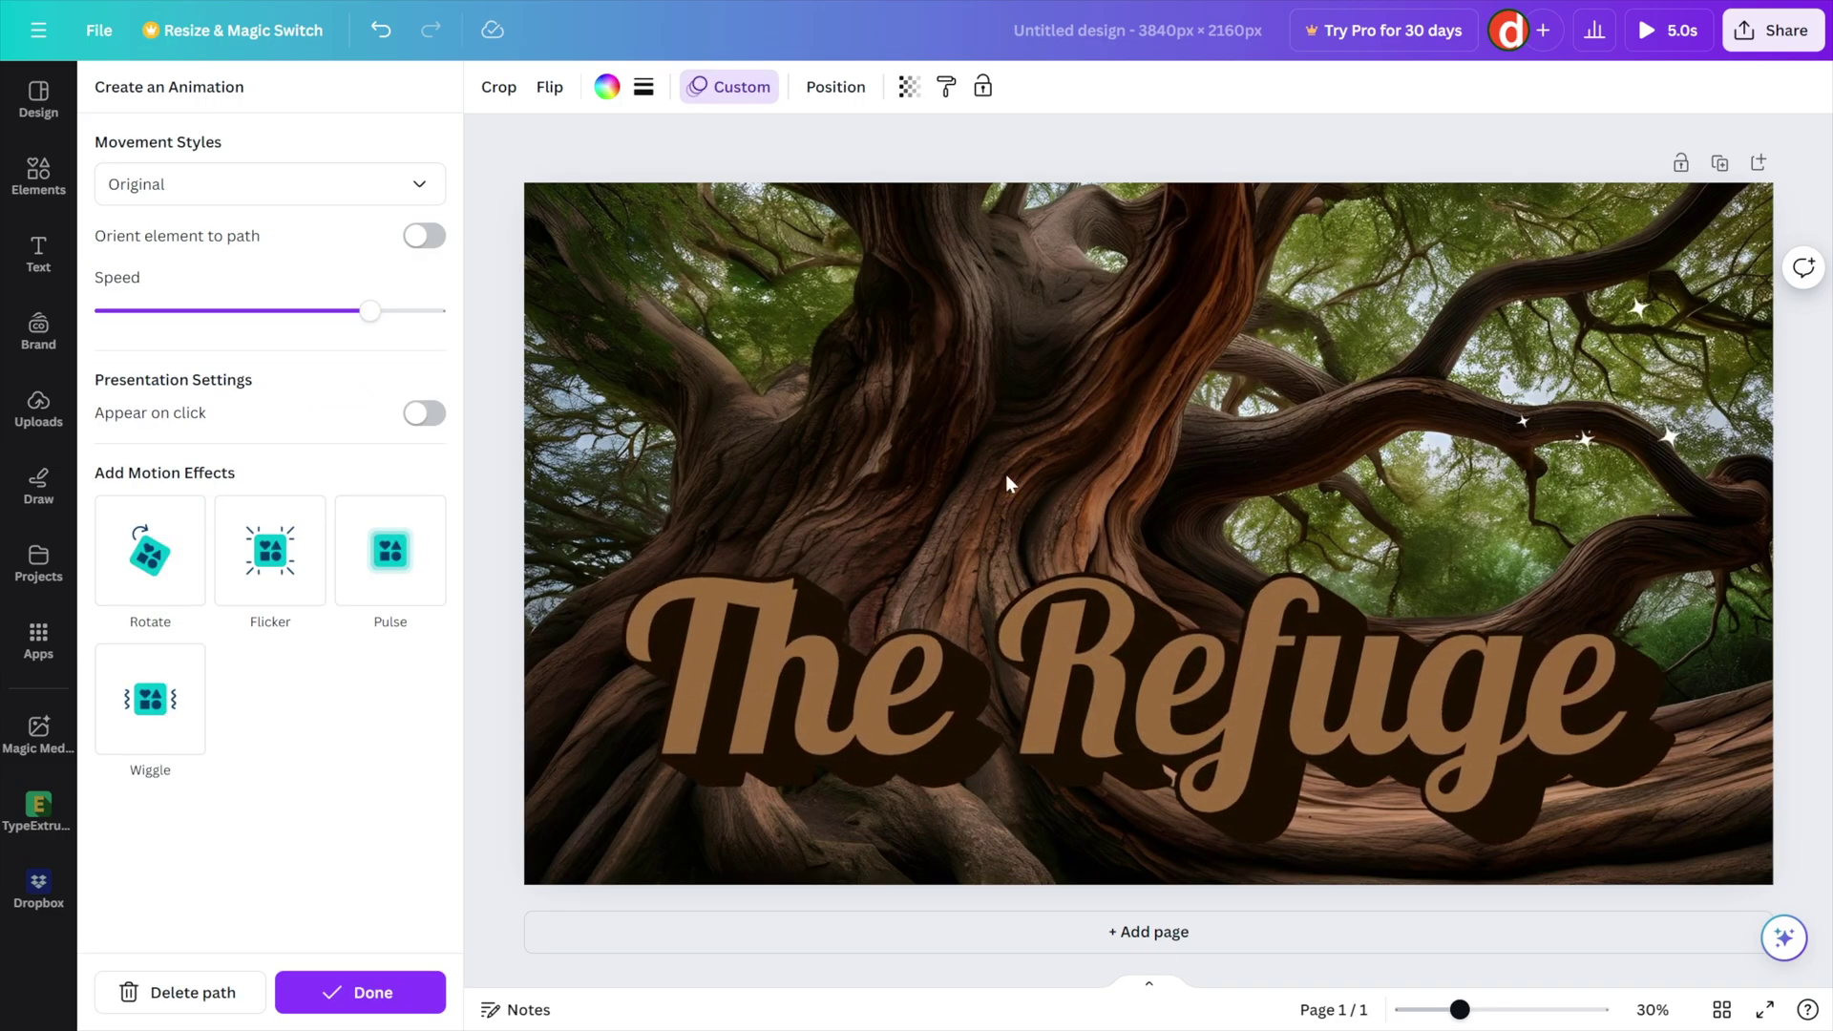
{"action": "left_click", "coordinate": [143, 563]}
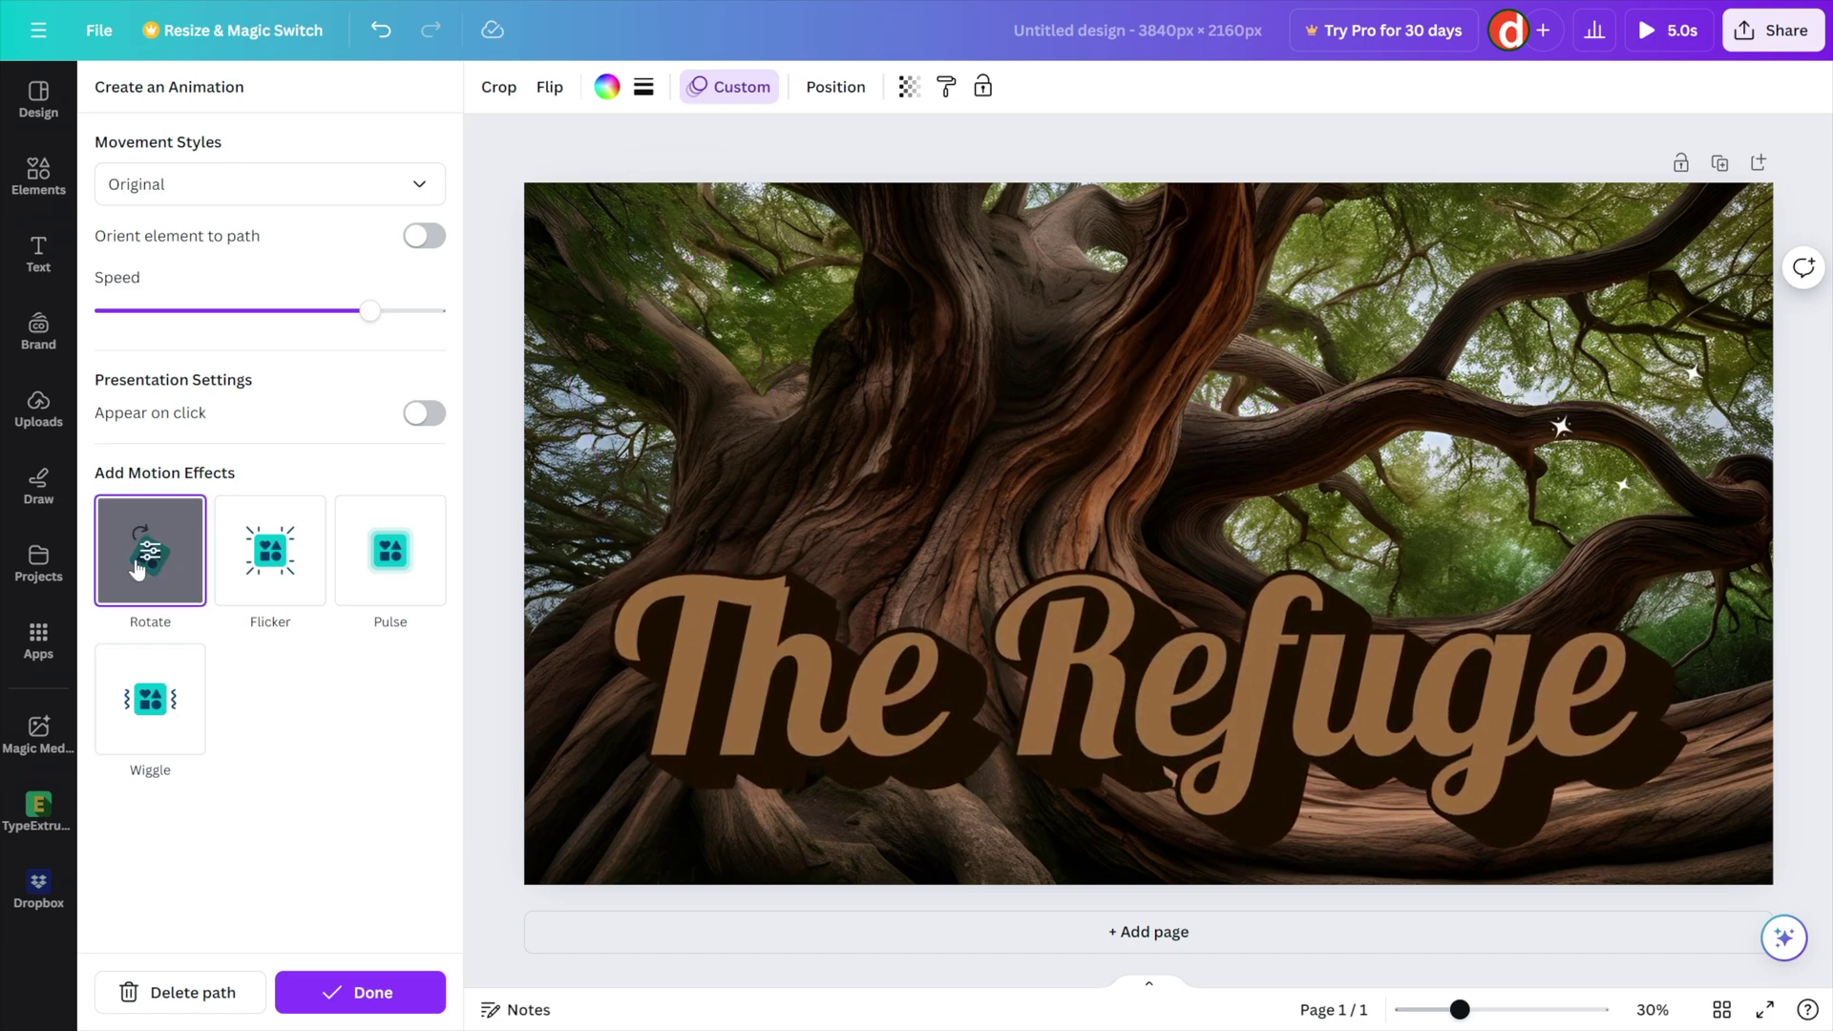
Lower the sparkle's speed to near minimum and set the movement style to Steady
{"action": "left_click_drag", "start_coordinate": [387, 320], "coordinate": [159, 325]}
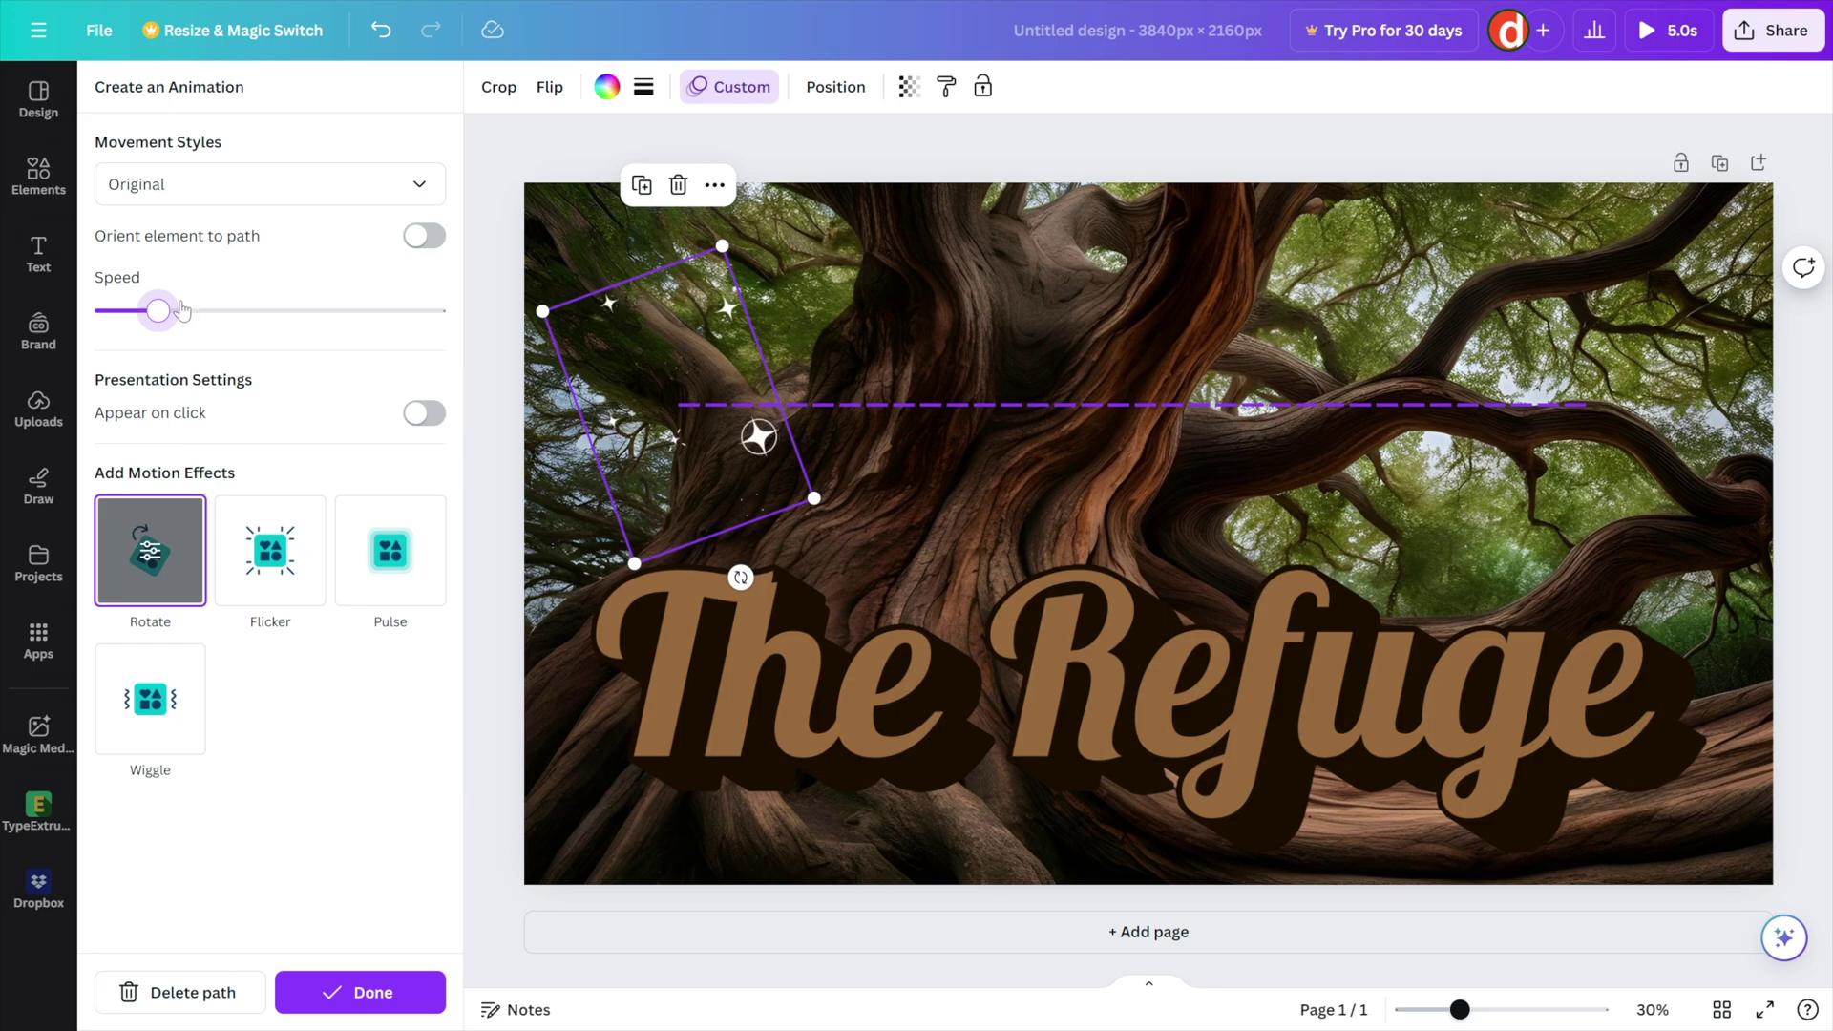
{"action": "left_click", "coordinate": [150, 311]}
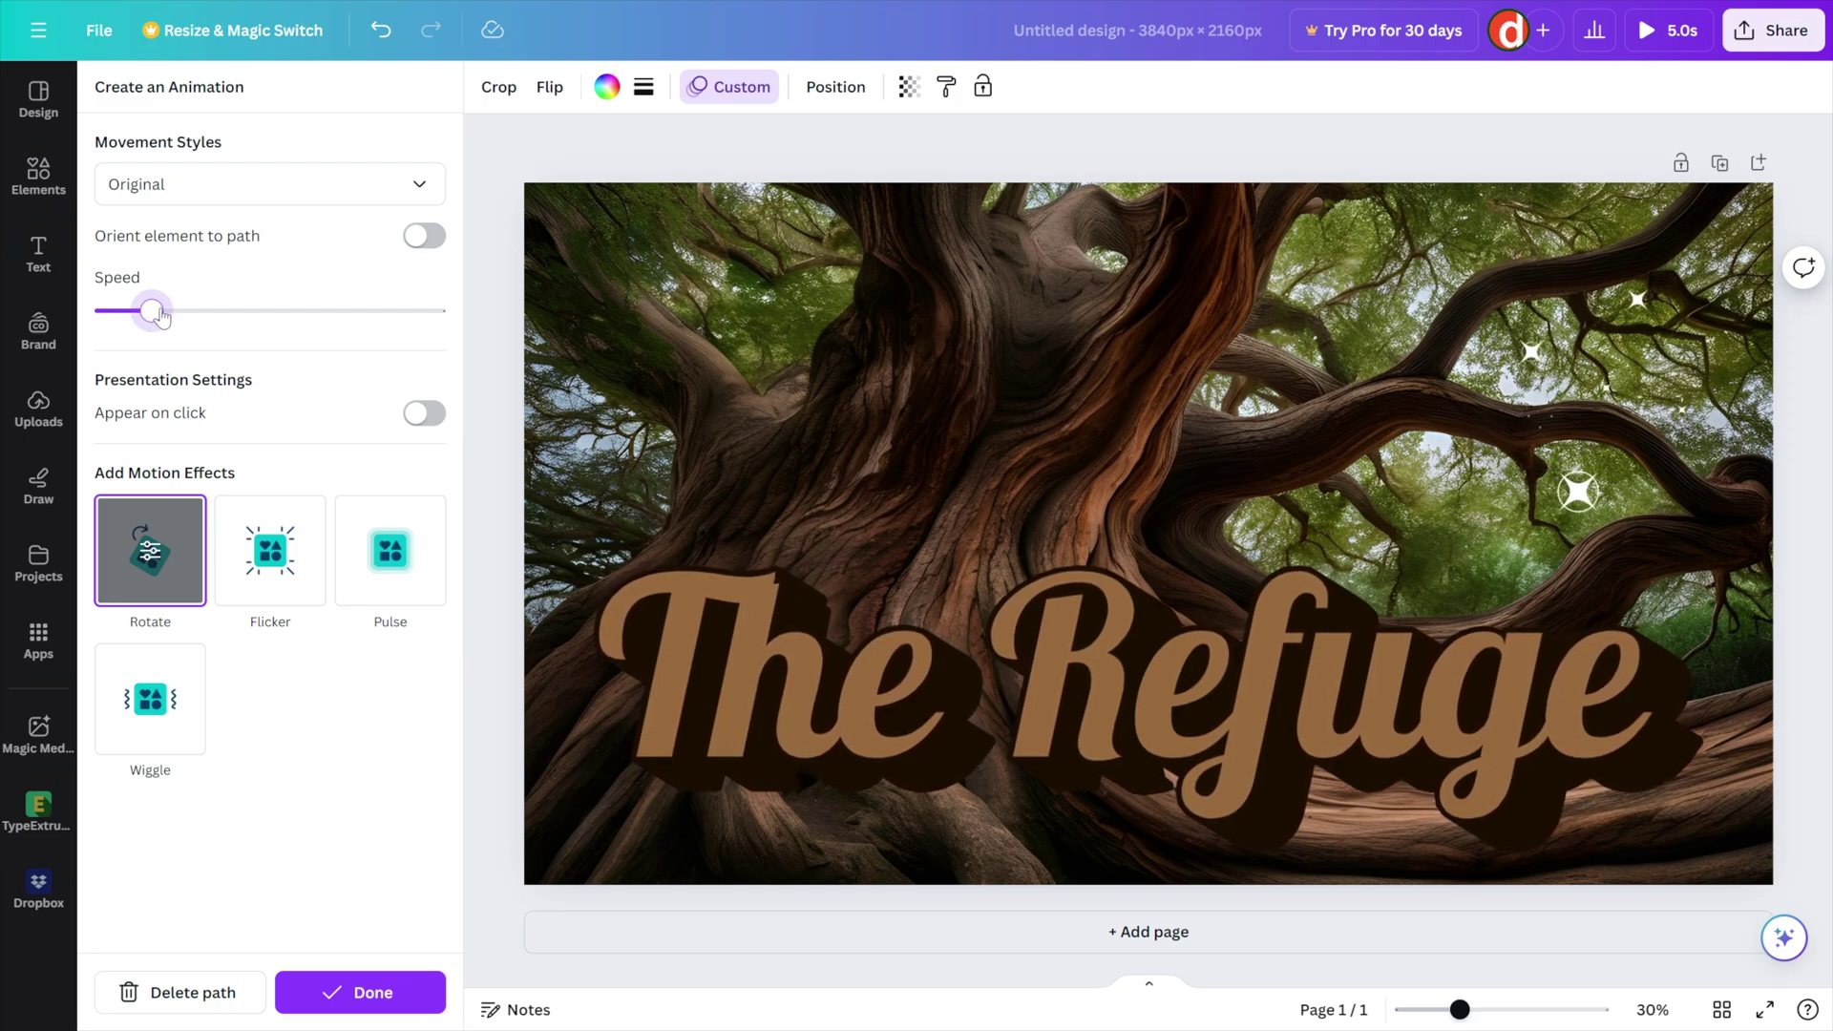
{"action": "left_click", "coordinate": [219, 197]}
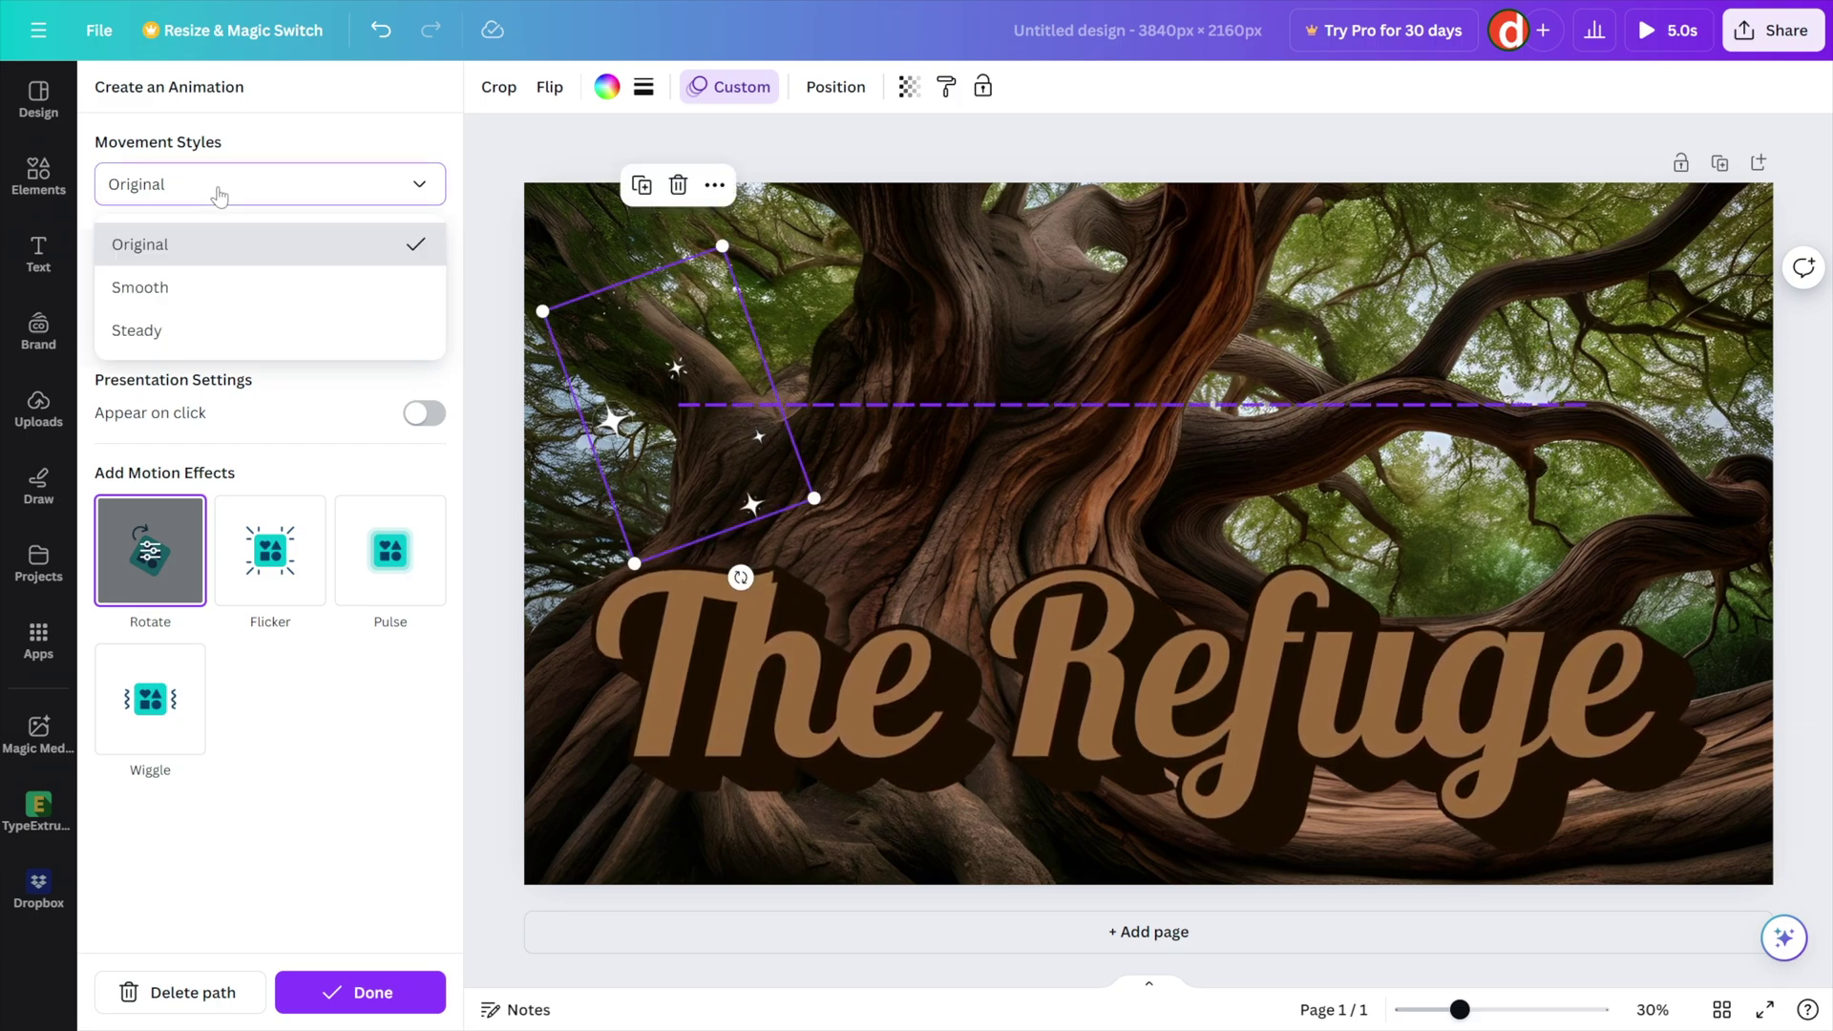
{"action": "left_click", "coordinate": [212, 333]}
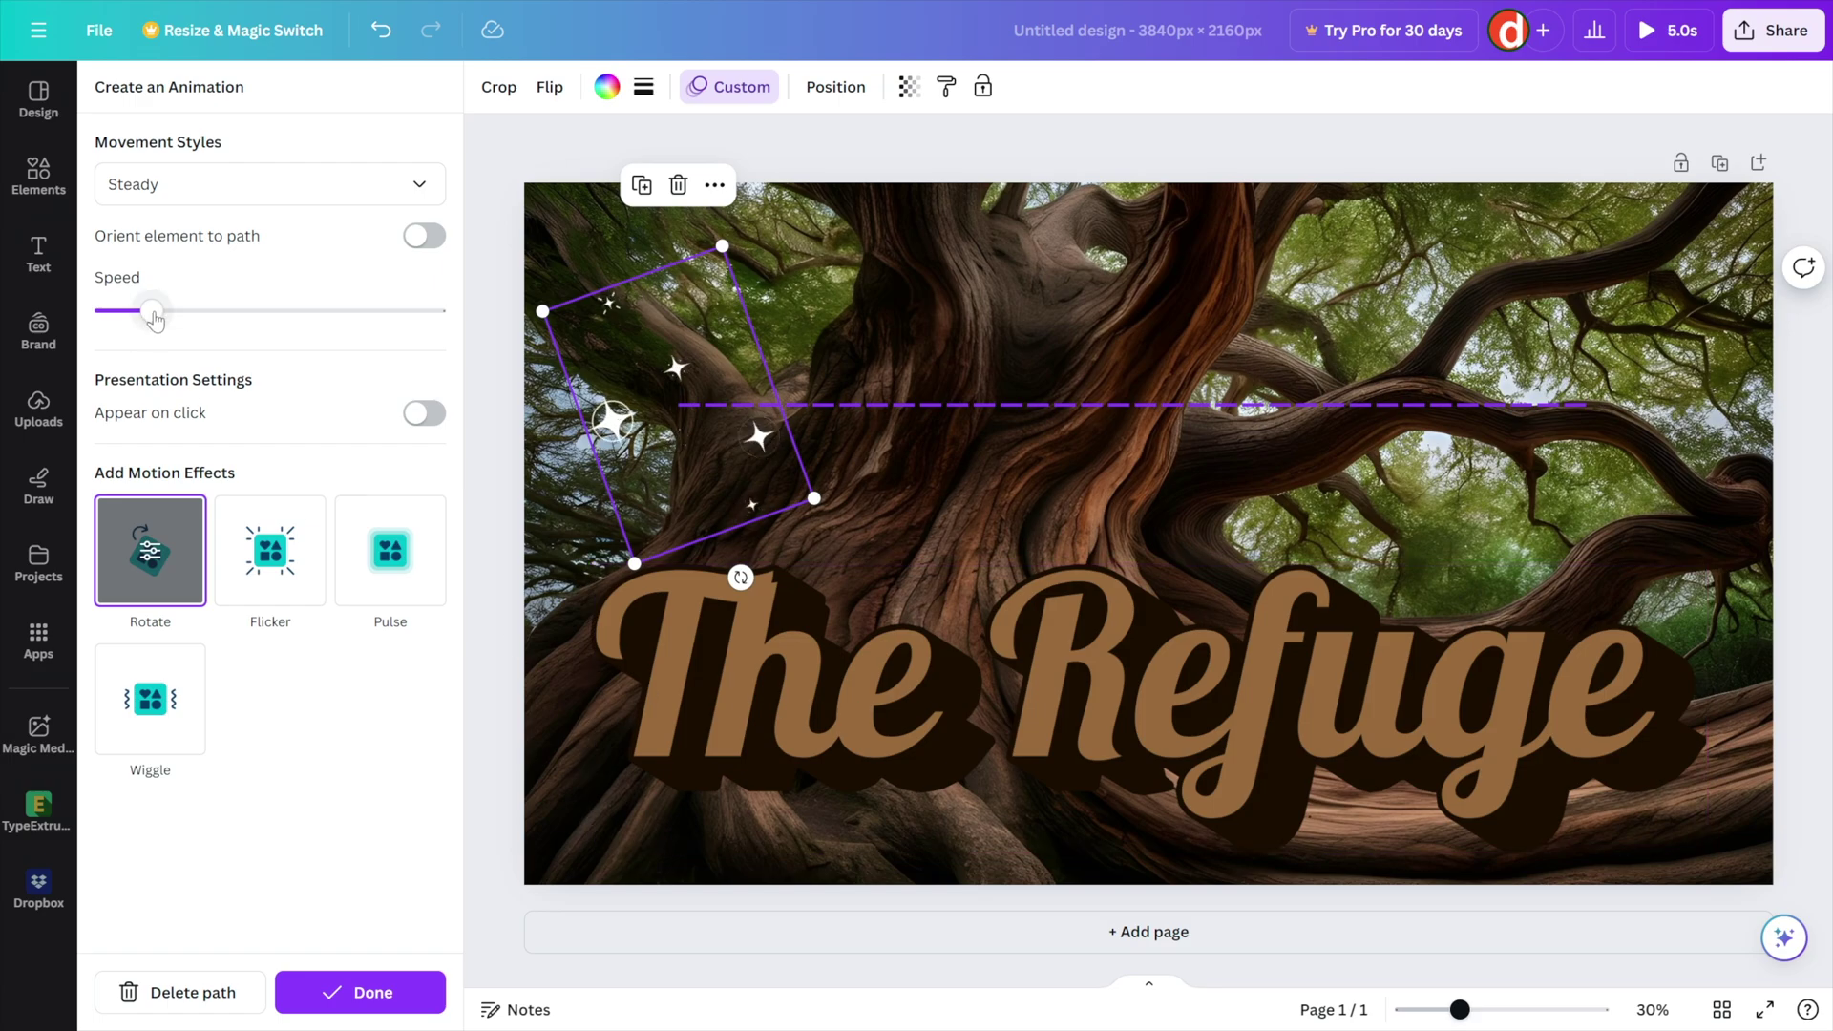
{"action": "left_click_drag", "start_coordinate": [151, 318], "coordinate": [148, 320]}
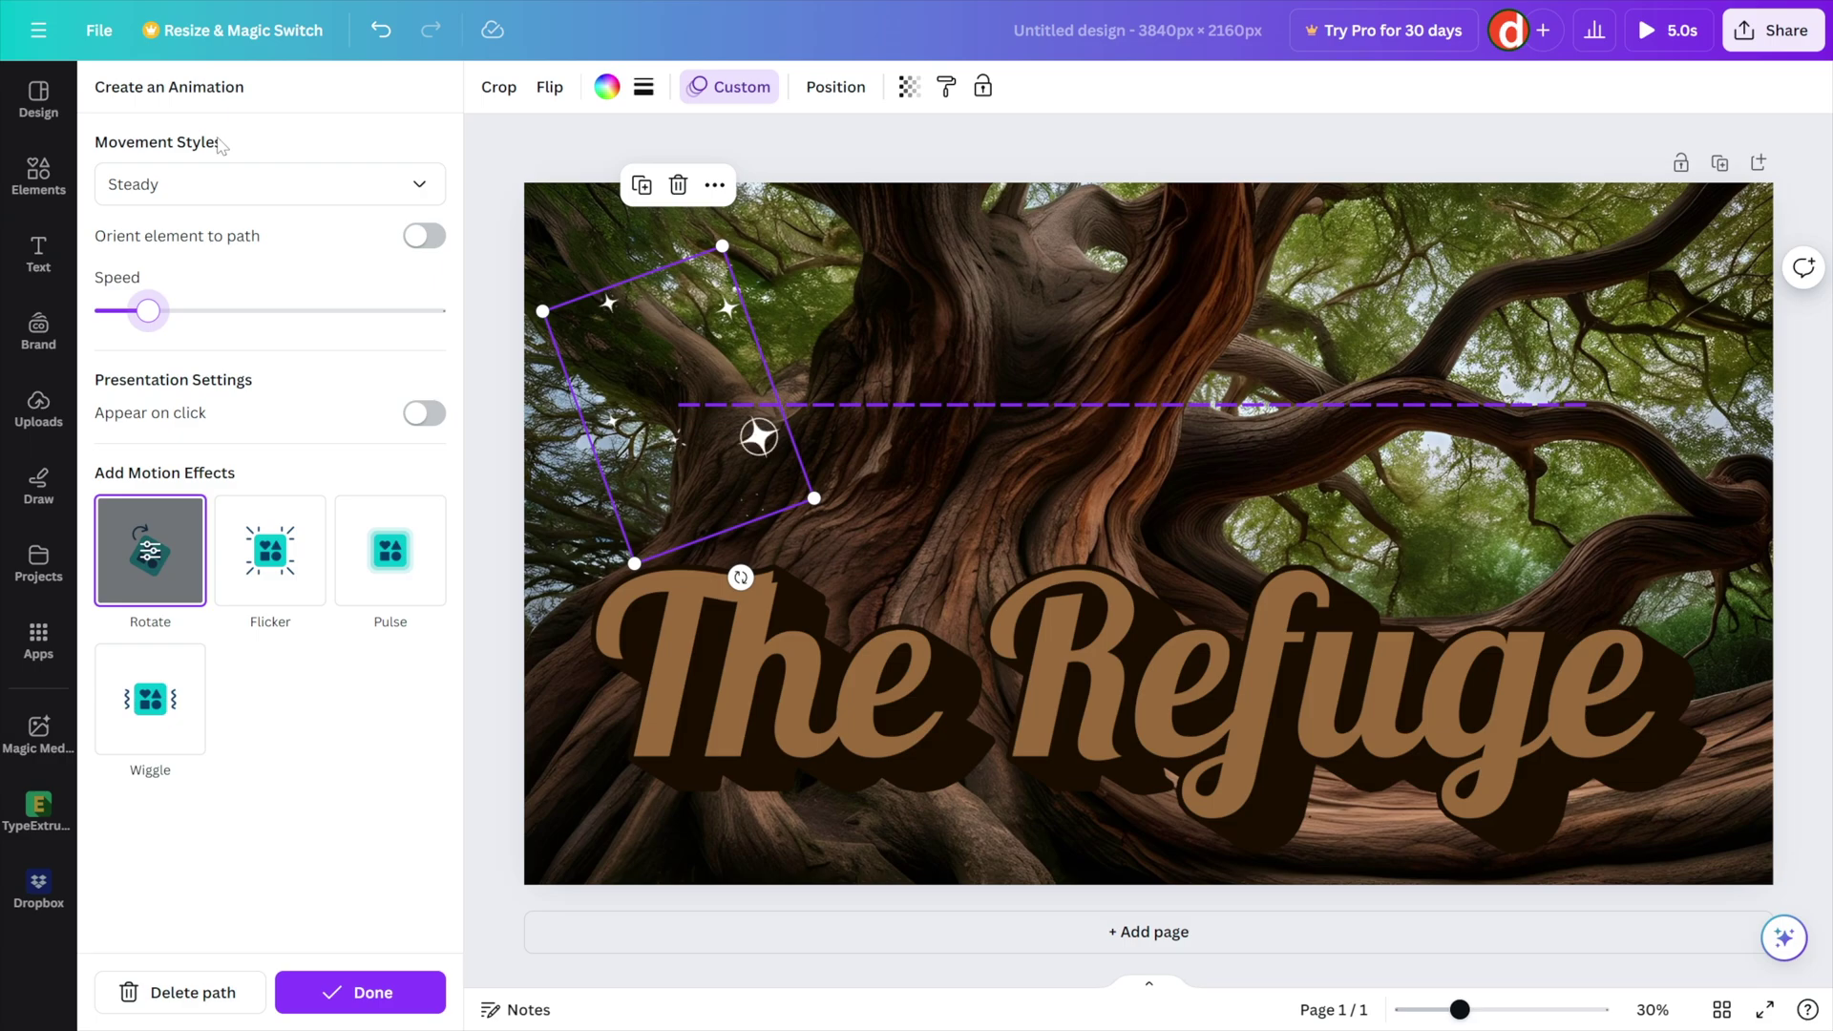
Download the Refuge design as an MP4 Video file at 1080p
{"action": "left_click", "coordinate": [99, 31]}
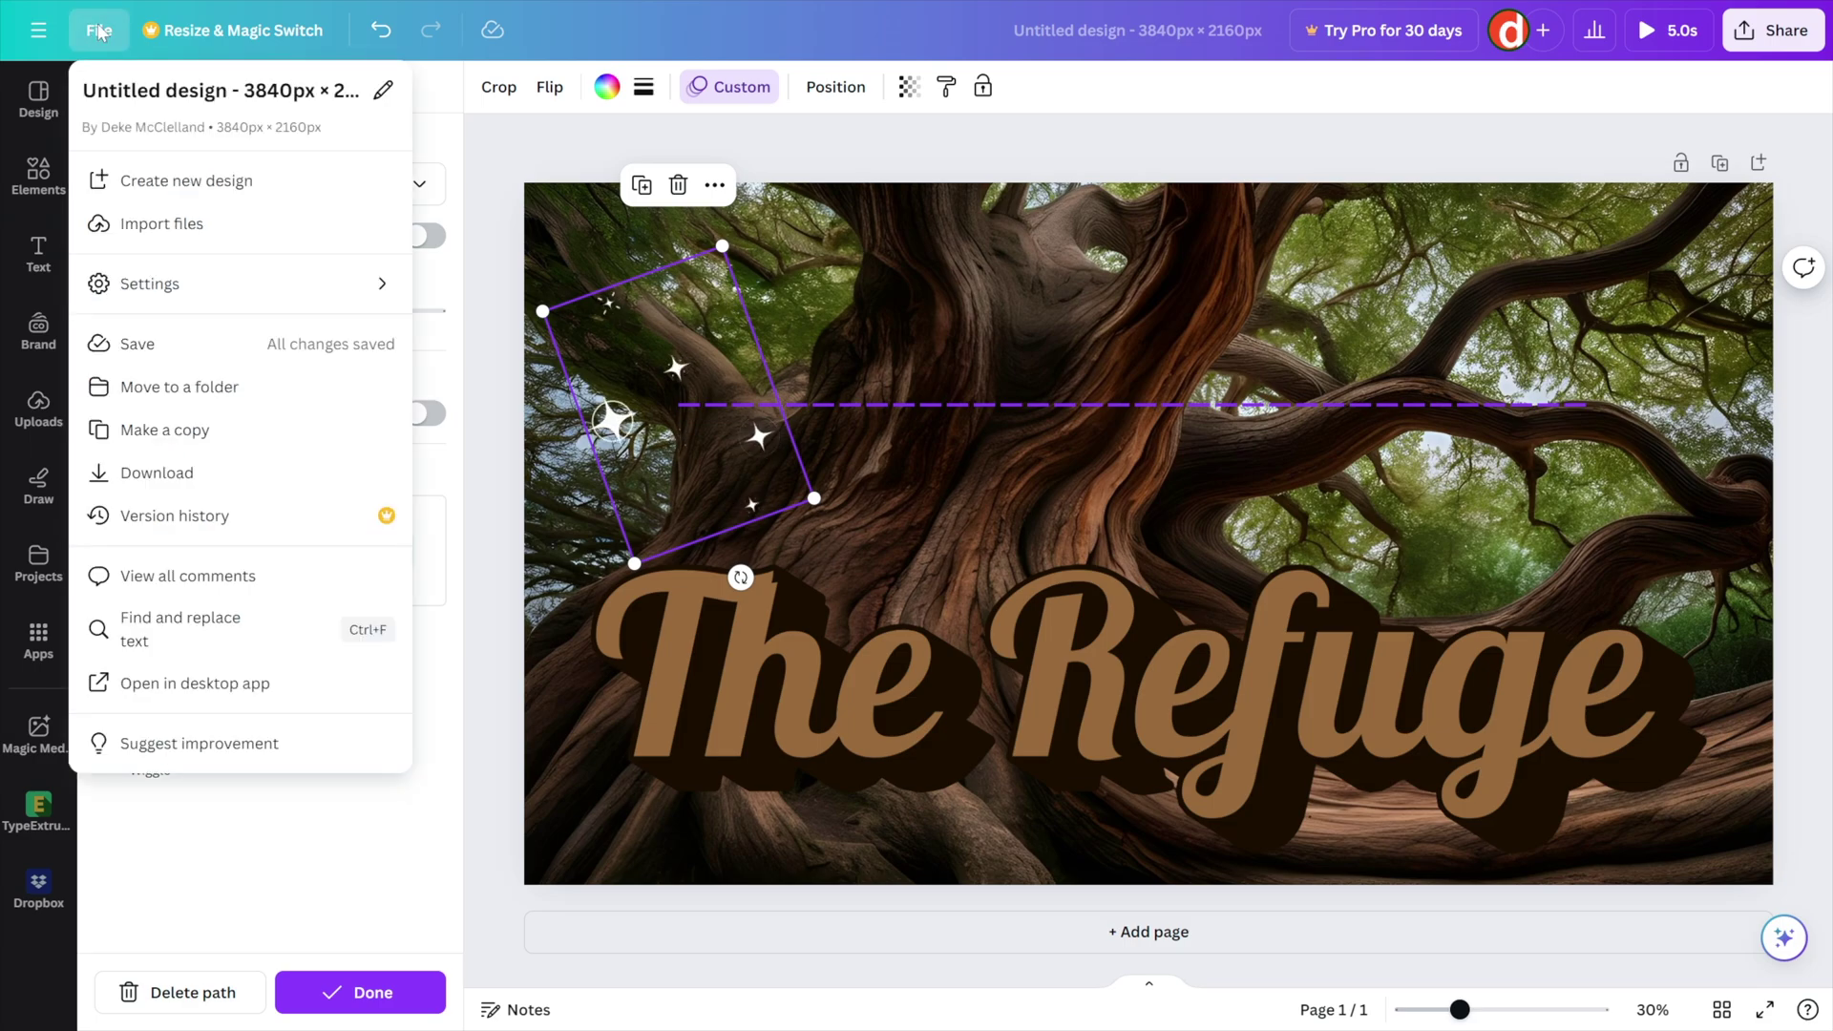
{"action": "left_click", "coordinate": [253, 474]}
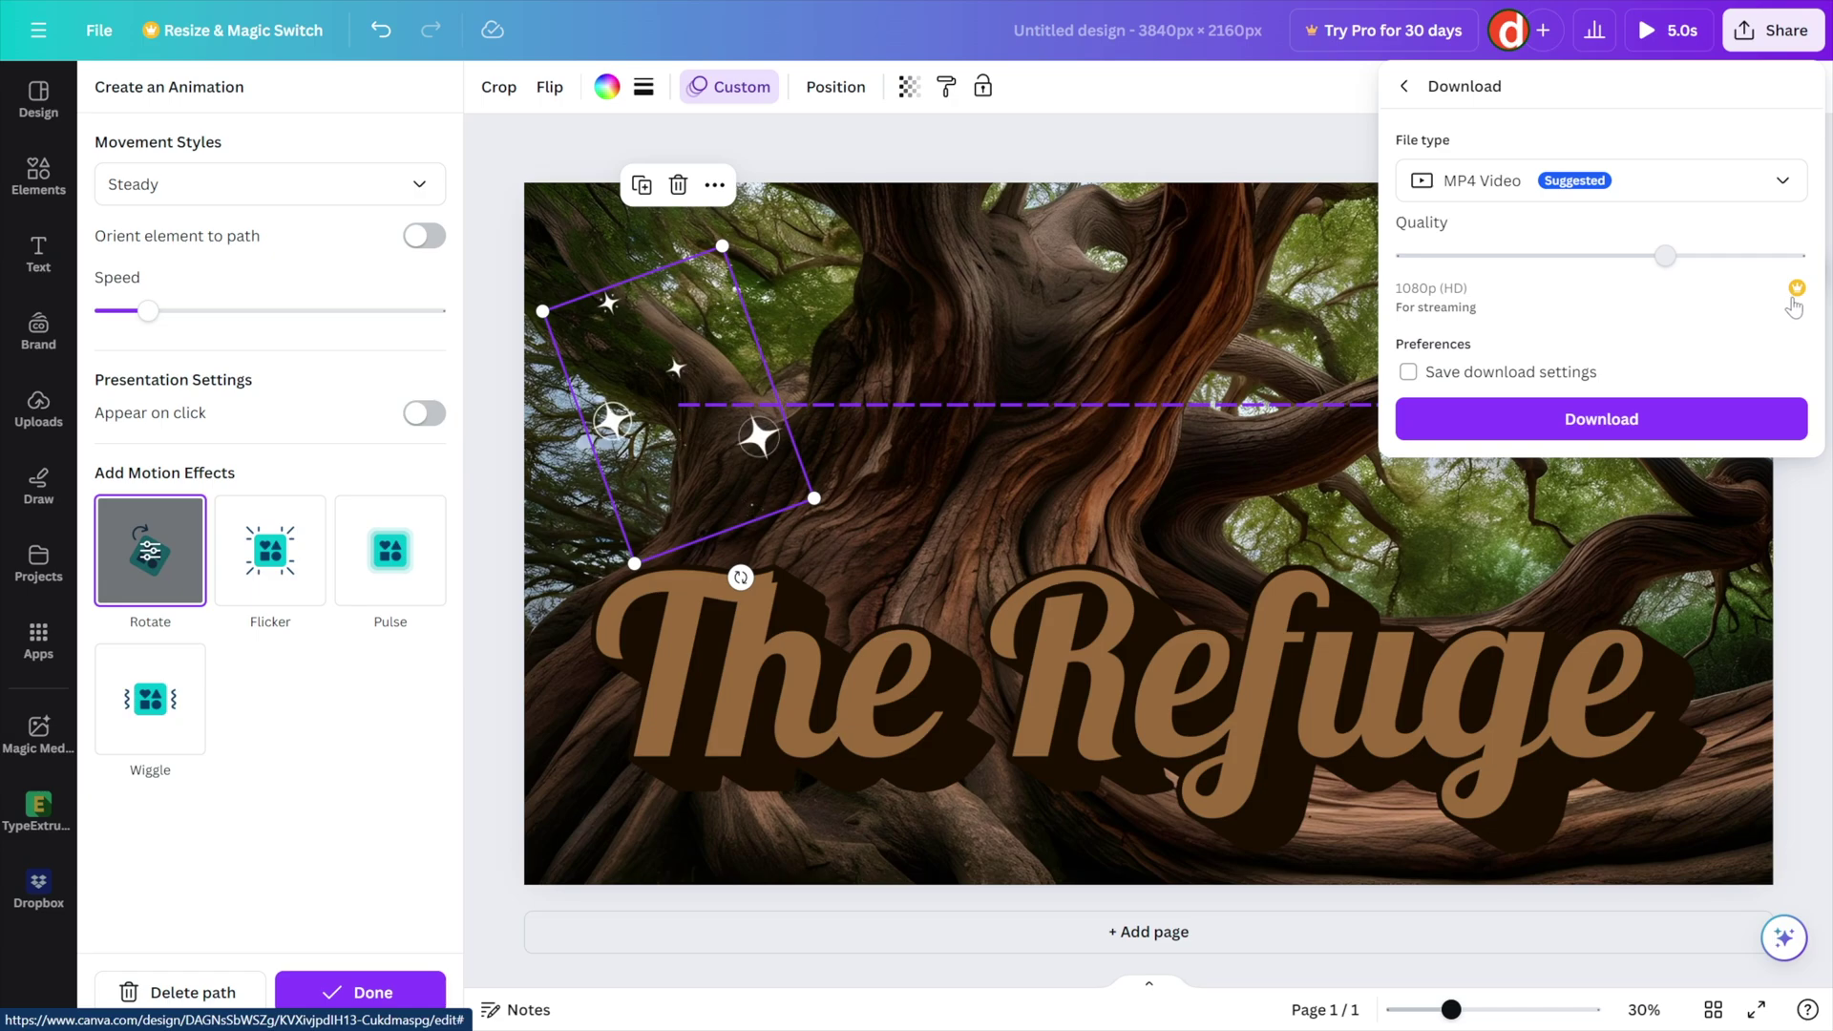
{"action": "left_click", "coordinate": [1478, 184]}
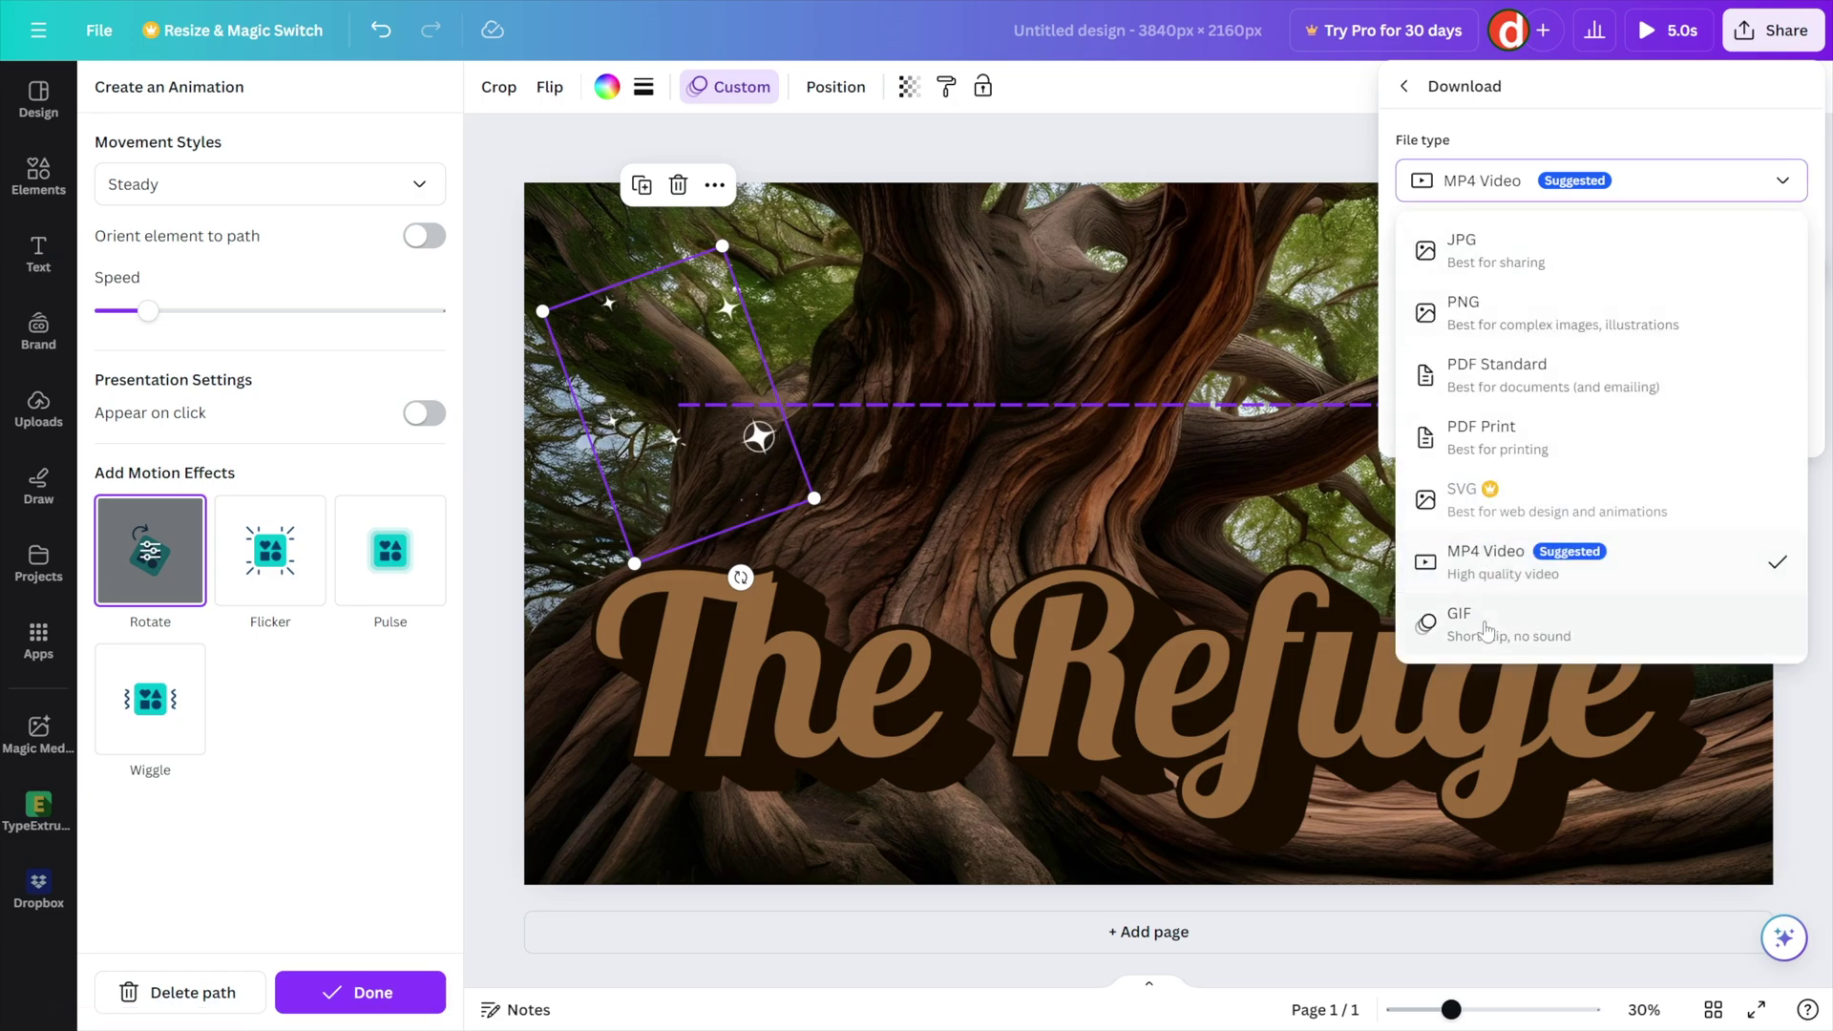
{"action": "left_click", "coordinate": [1492, 573]}
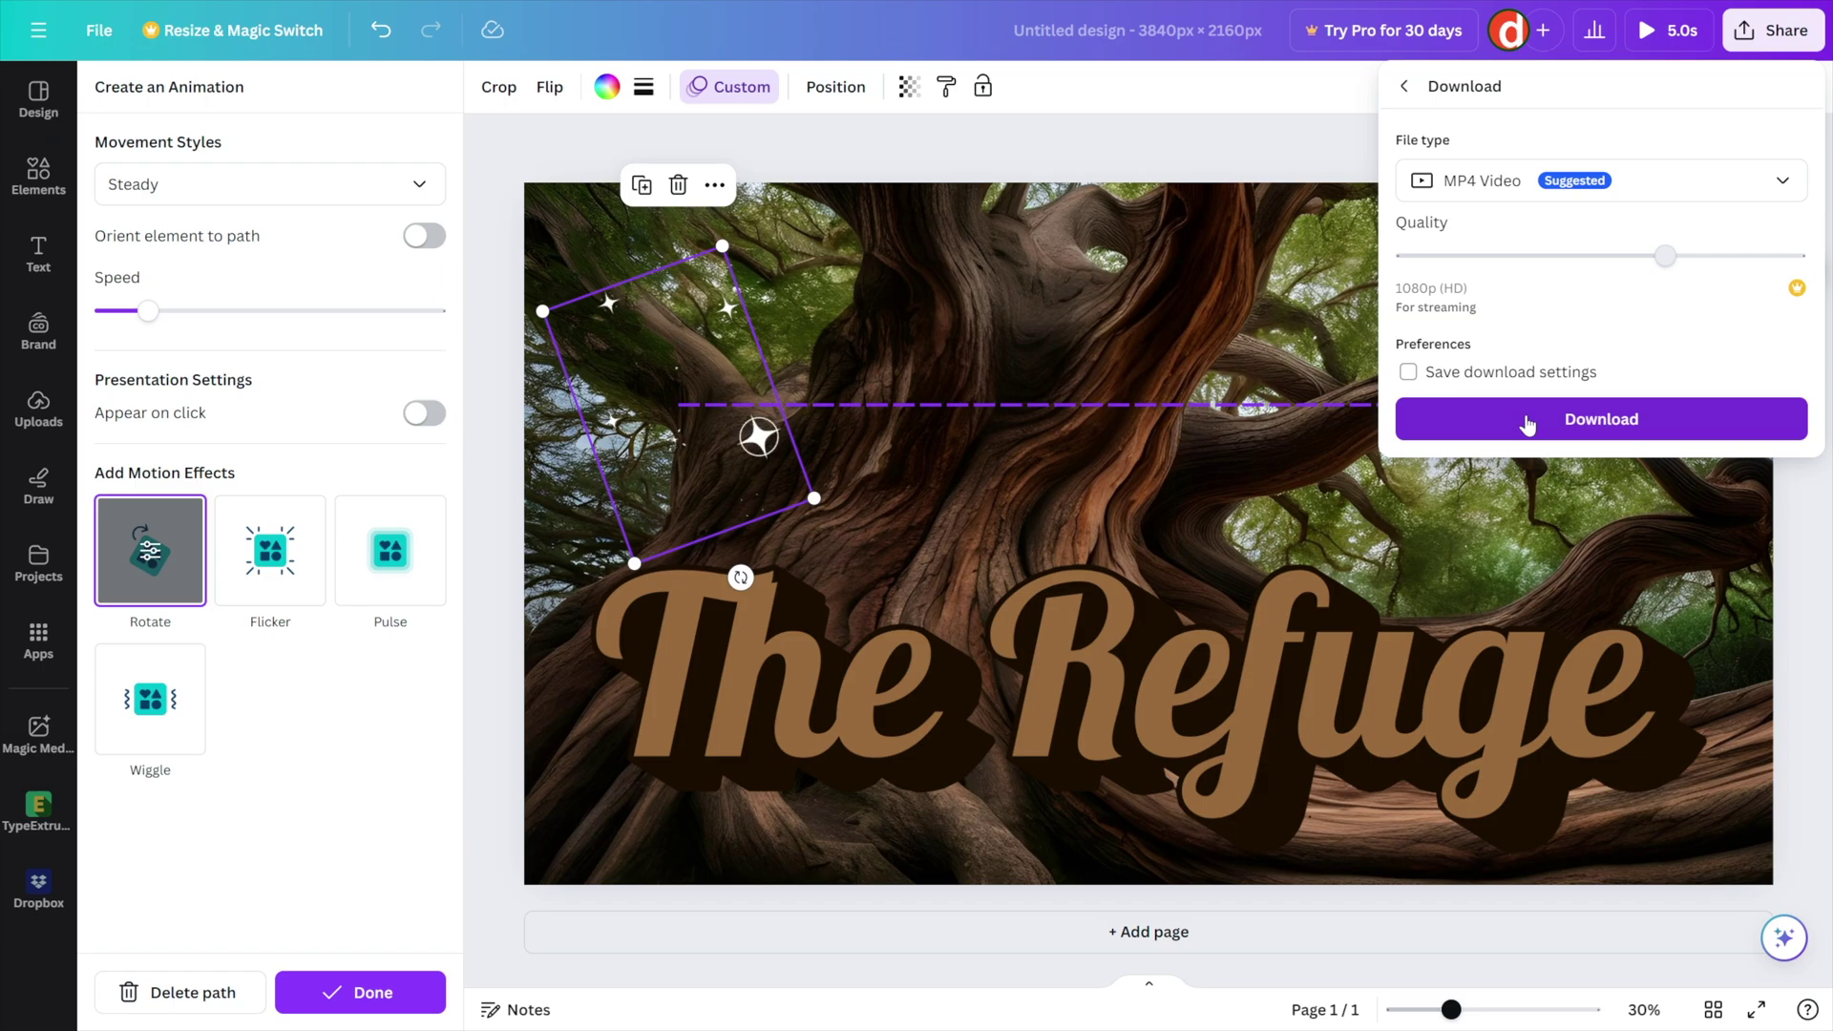
{"action": "left_click", "coordinate": [1528, 424]}
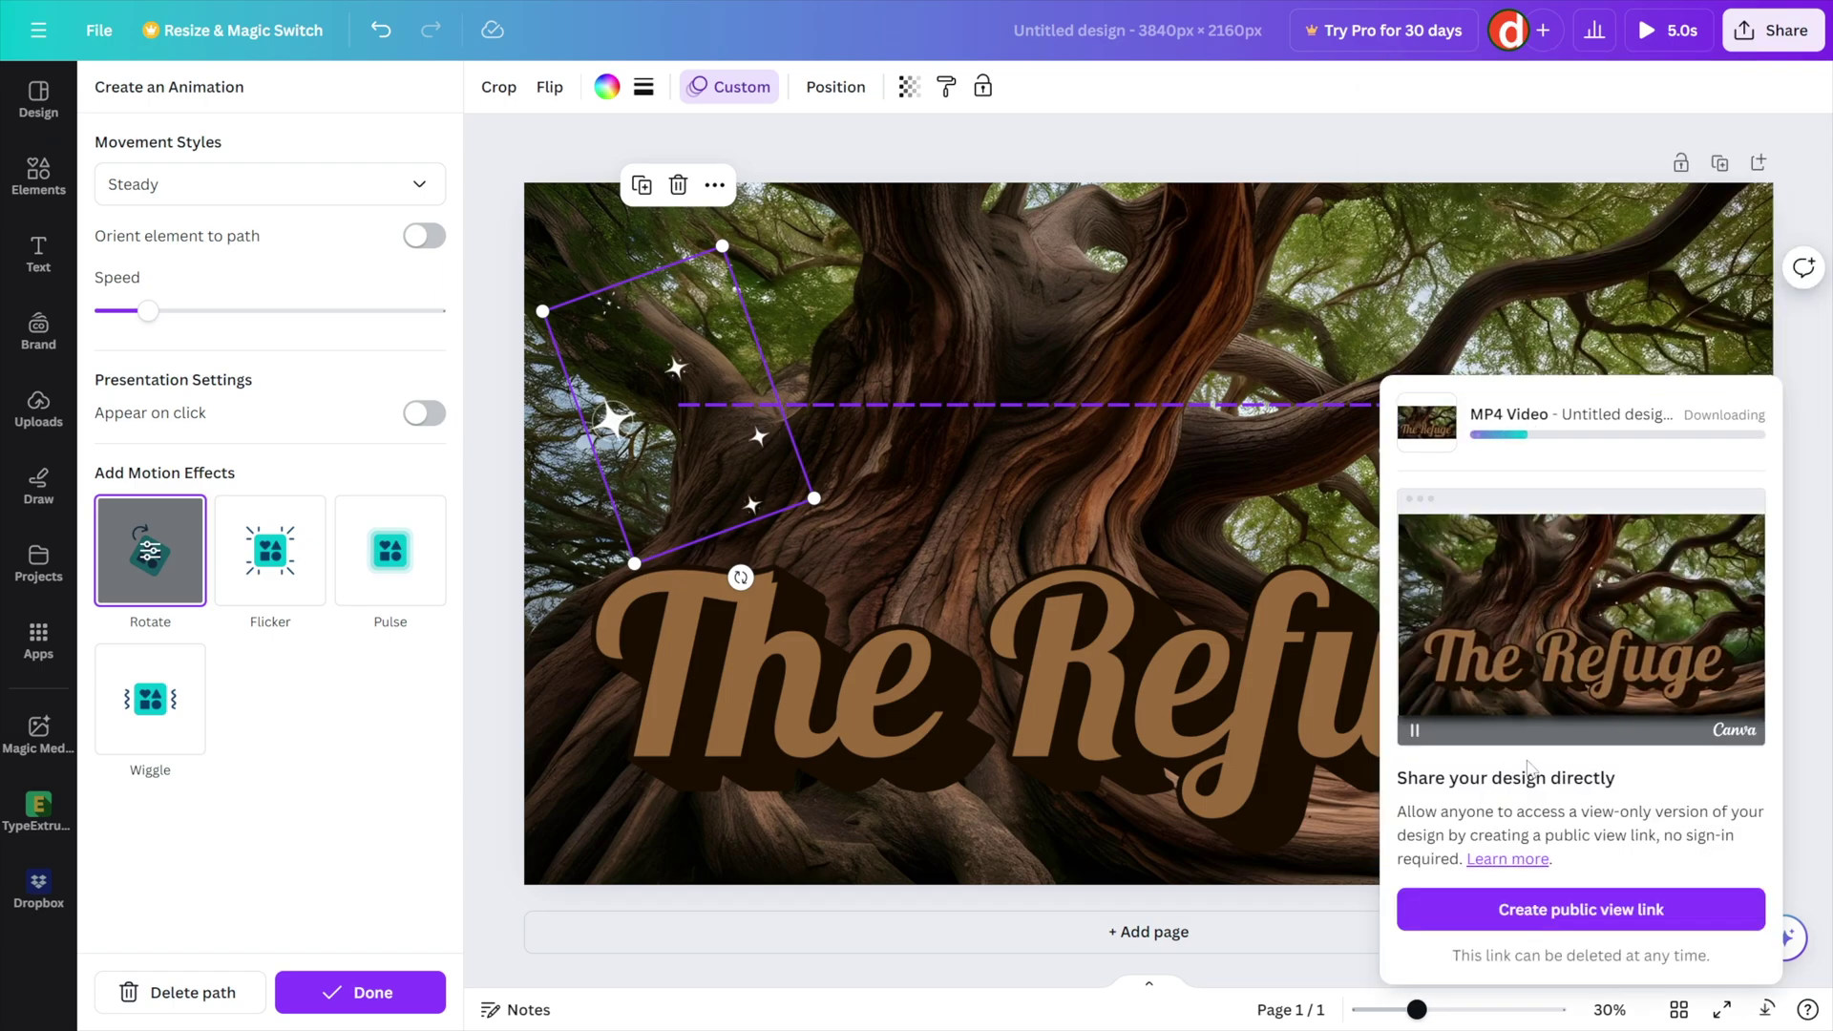